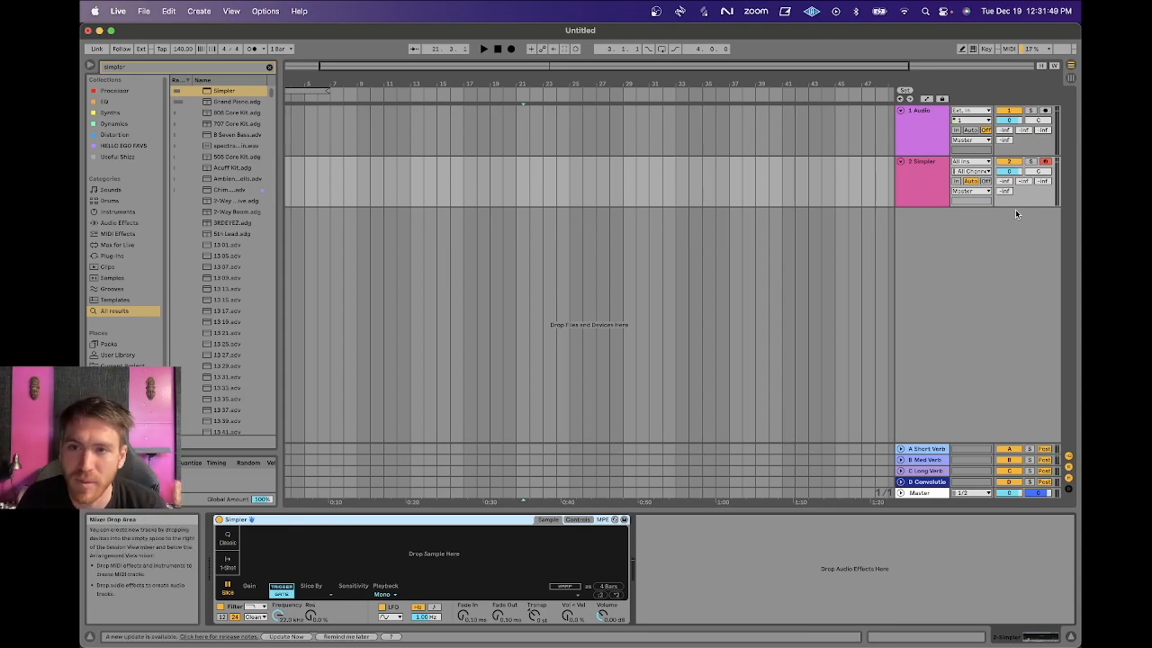
- Delete the empty audio track so only the Simpler track remains
click(921, 115)
key(Delete)
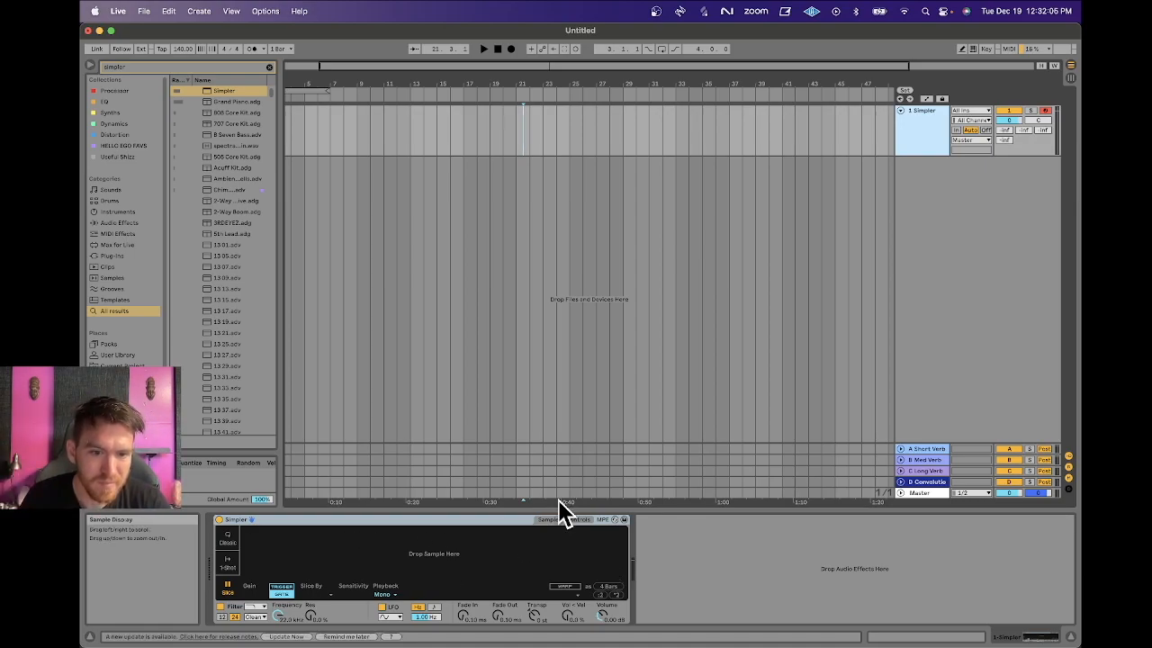
click(396, 576)
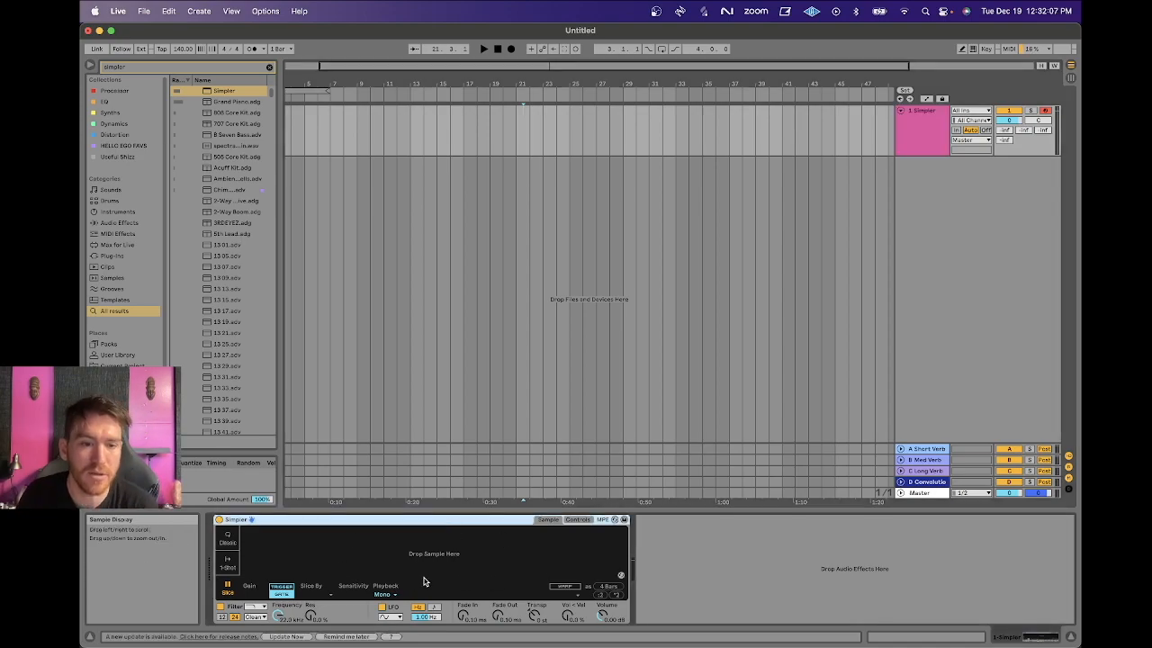
- Cycle Simpler through the Classic, 1-Shot and Slice playback modes and leave it in Classic
click(228, 539)
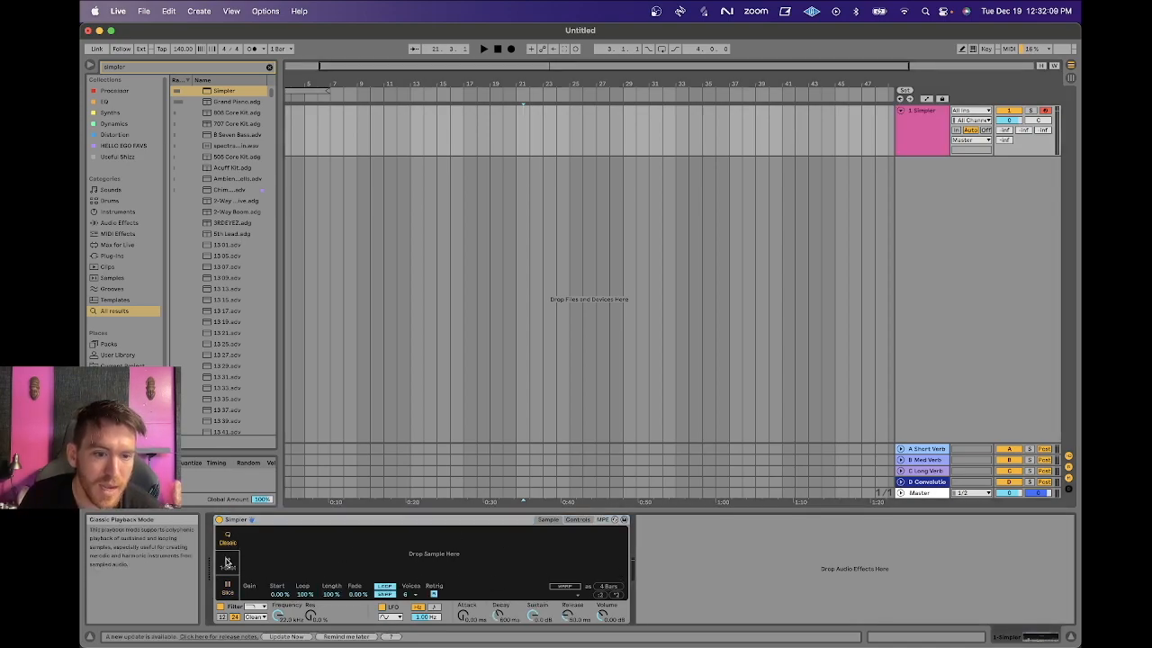
click(227, 562)
click(228, 586)
click(227, 544)
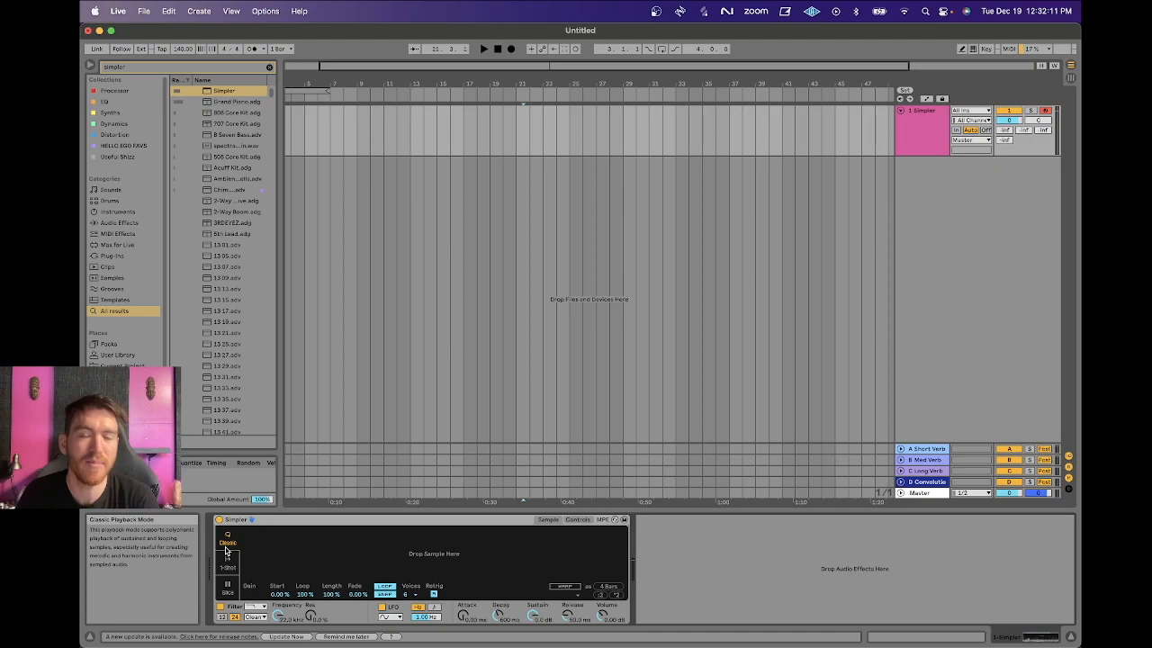
click(912, 150)
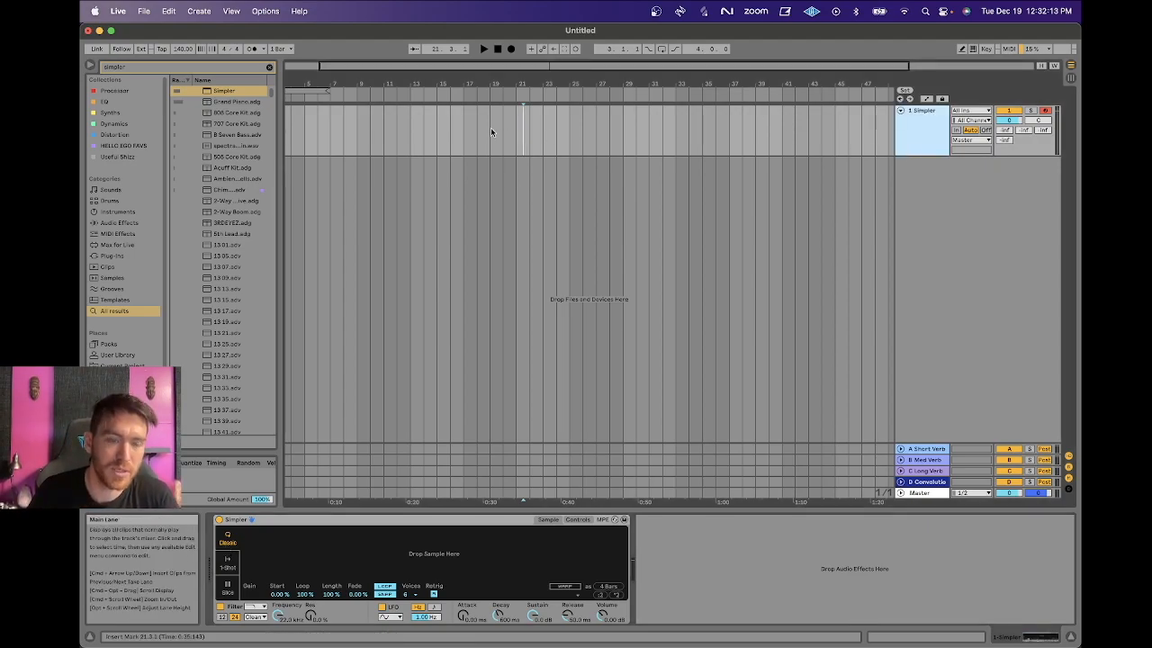
- Search the browser for "drum loop"
key(super+f)
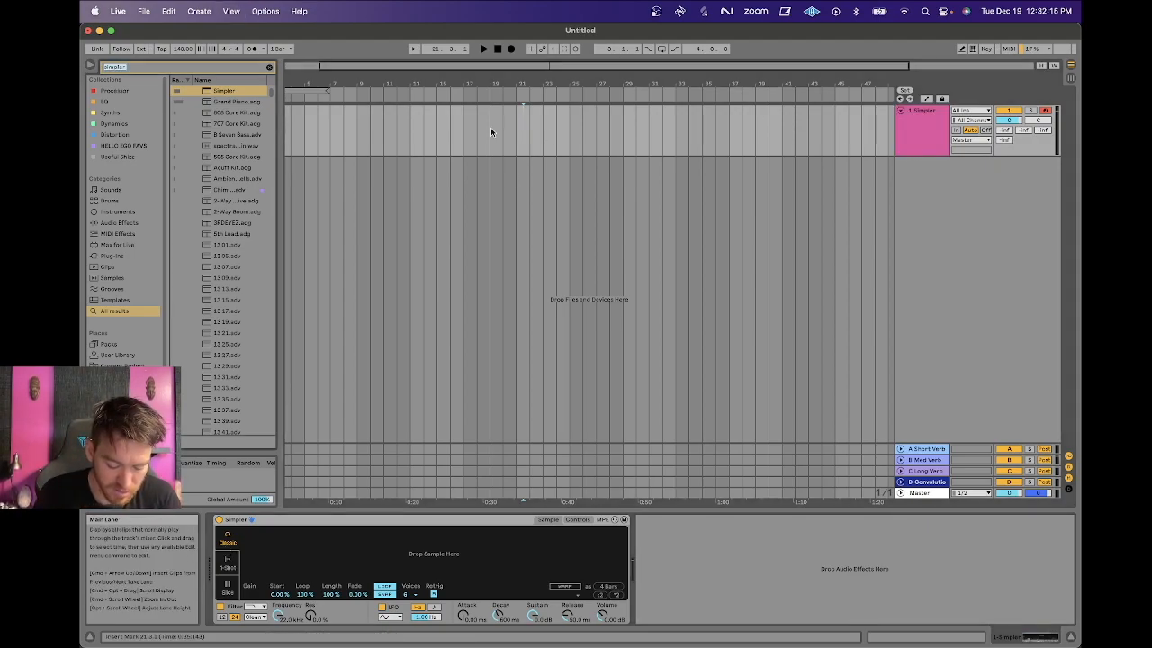
text(orc)
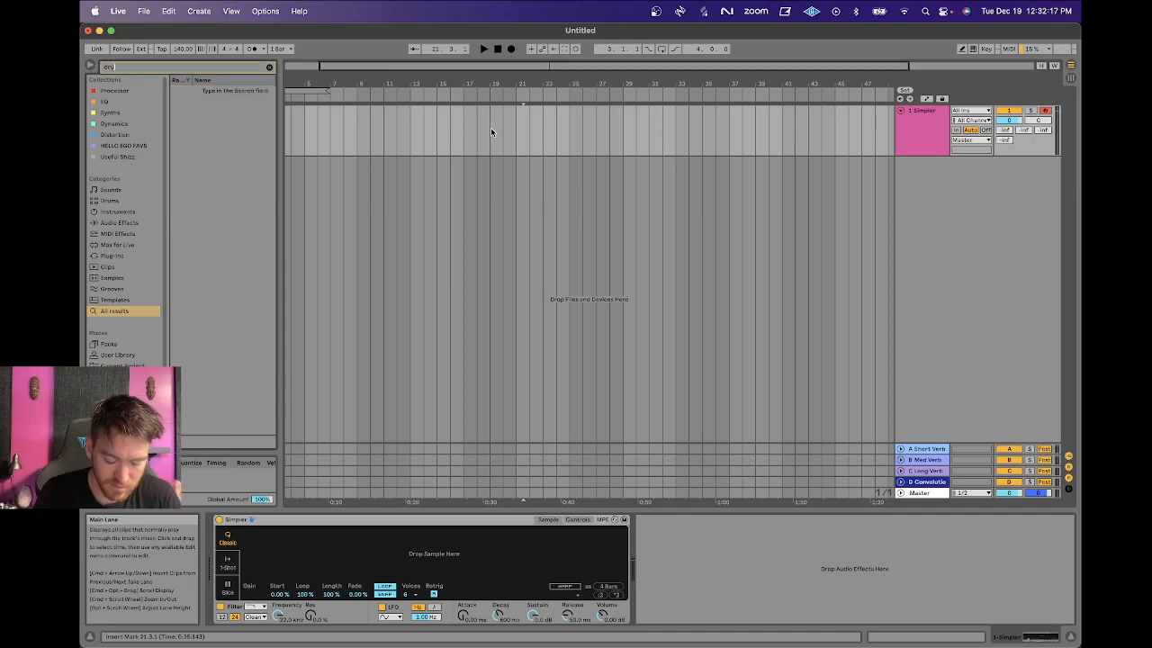
text( lop)
key(super+a)
text(drum loop)
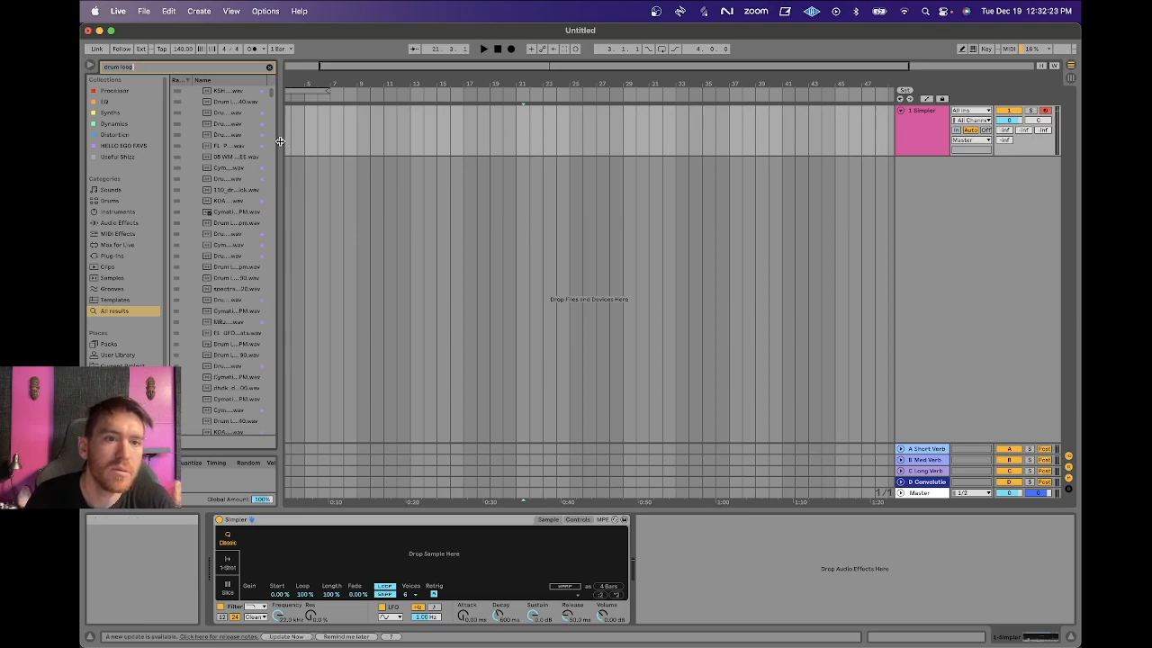
- Widen the browser so the file names are readable and search for "hello ego loop"
drag(272, 141, 383, 141)
key(super+a)
text(hell)
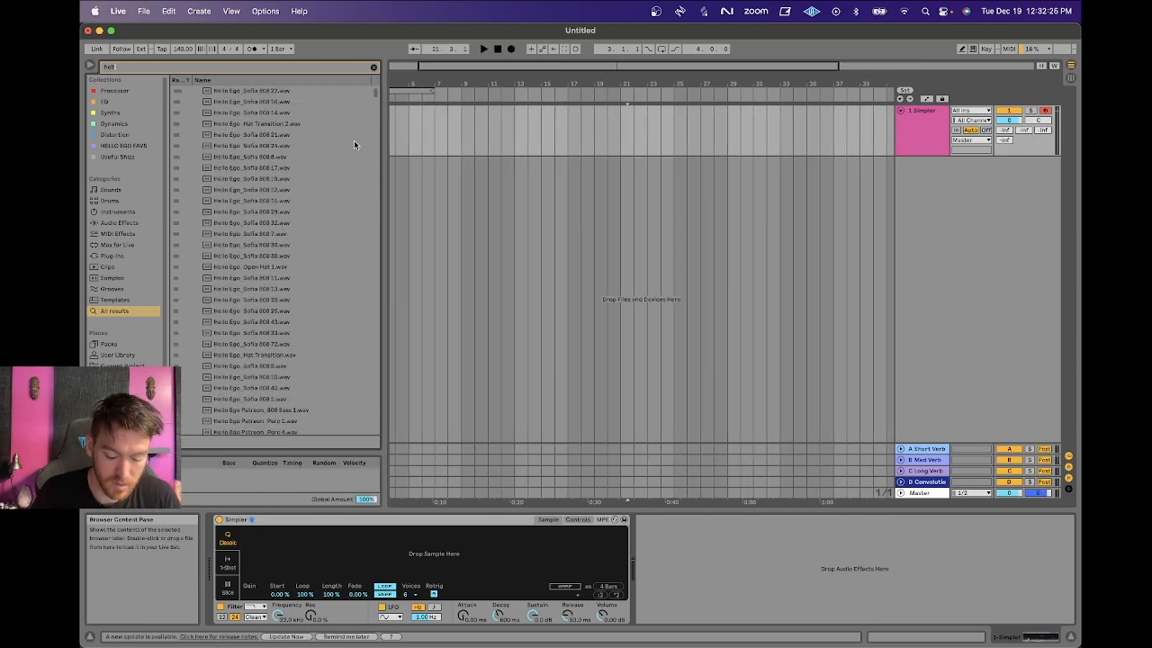
text(o ego loop)
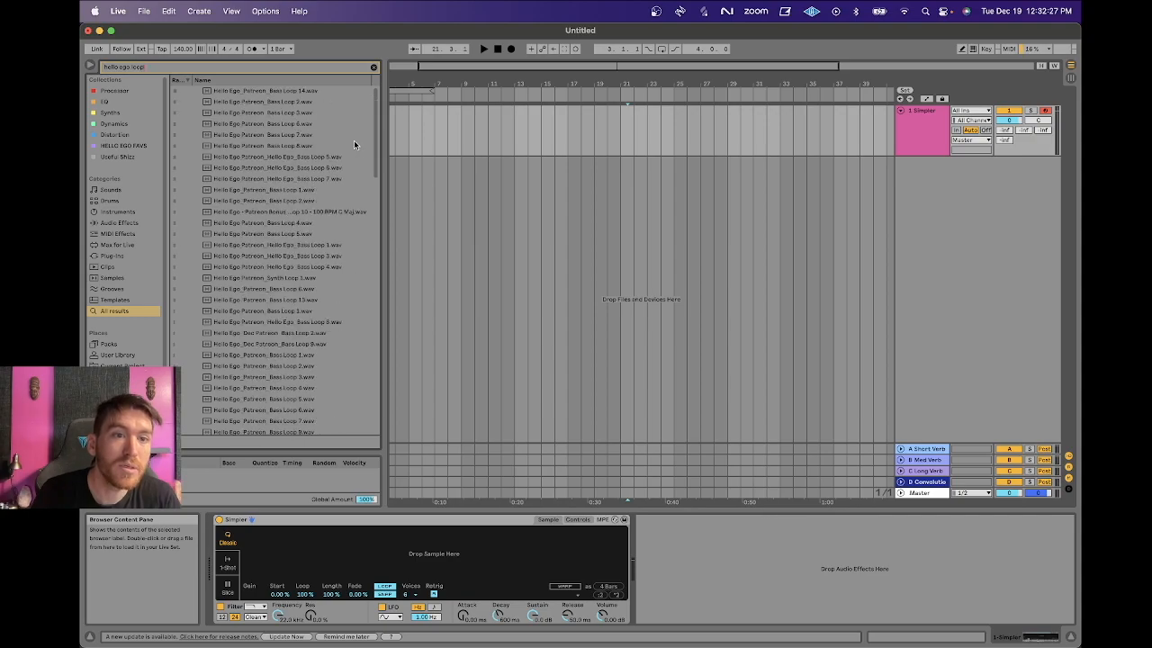
- Audition the Hello Ego Patreon bass loops and load Bass Loop 8 into Simpler as its sample
click(311, 114)
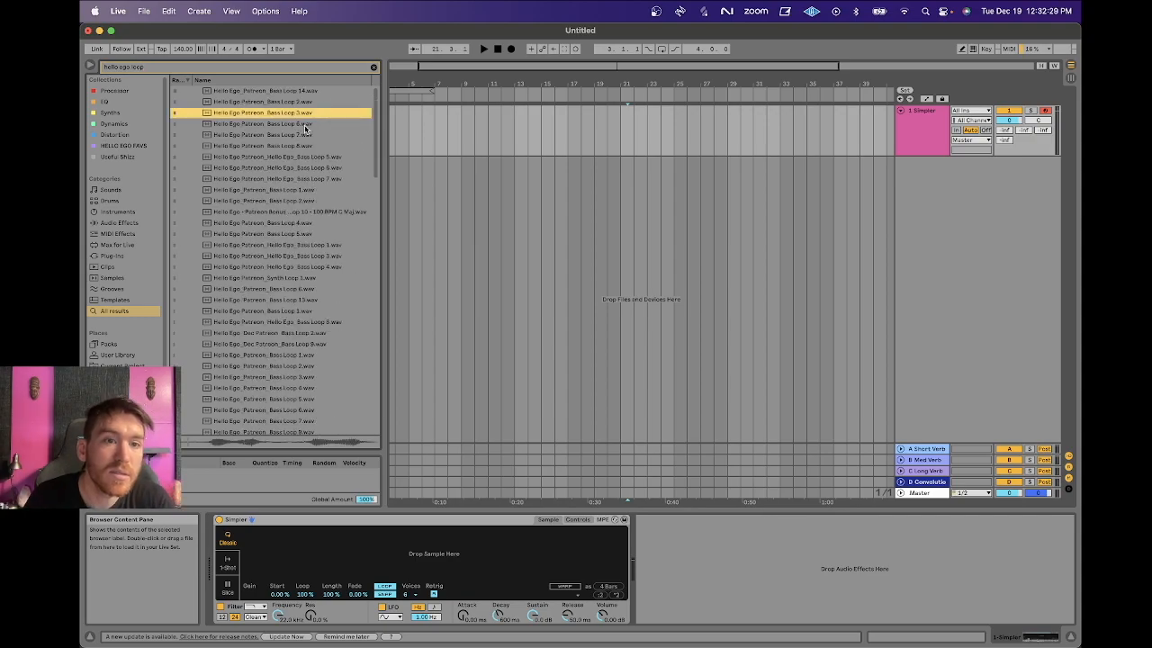
click(305, 127)
click(293, 135)
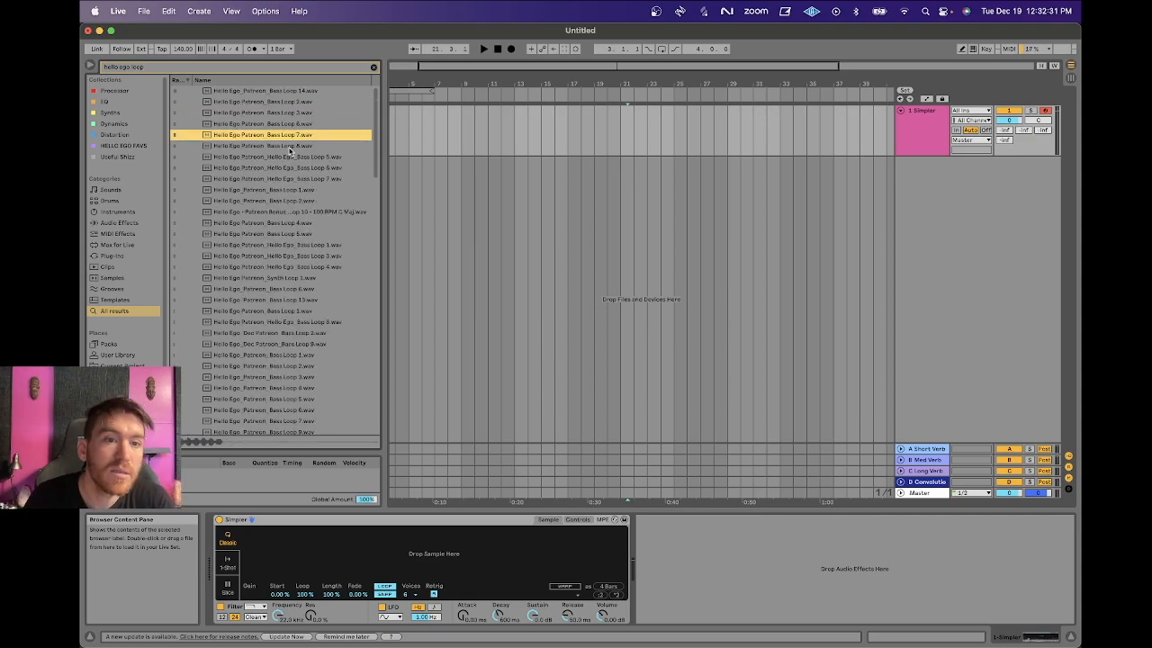
click(288, 146)
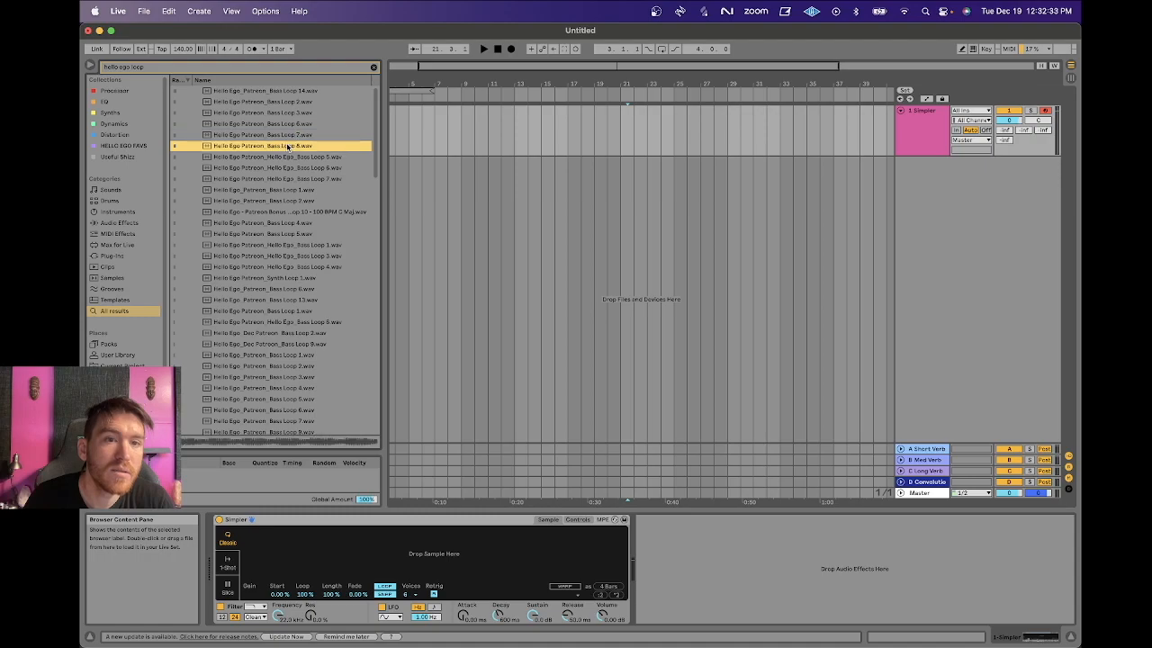
drag(302, 158, 358, 553)
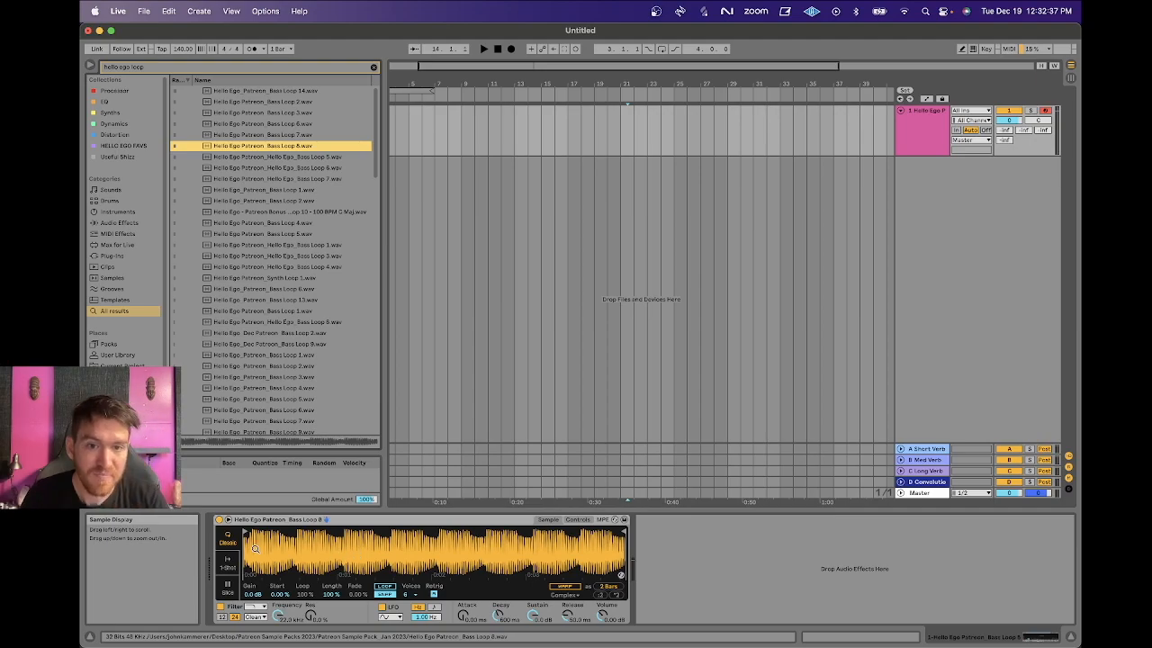
- Create a four-bar MIDI clip at bar 17 and draw a C3 note about 1.6 bars long from its start
drag(565, 137, 652, 137)
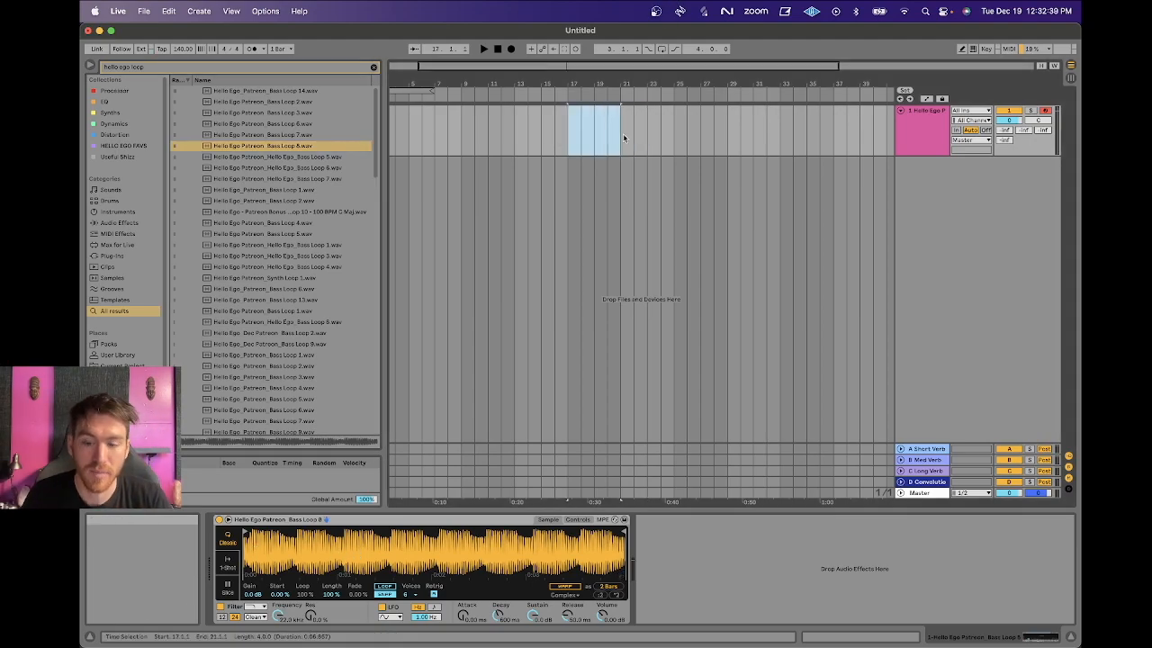
key(super+shift+m)
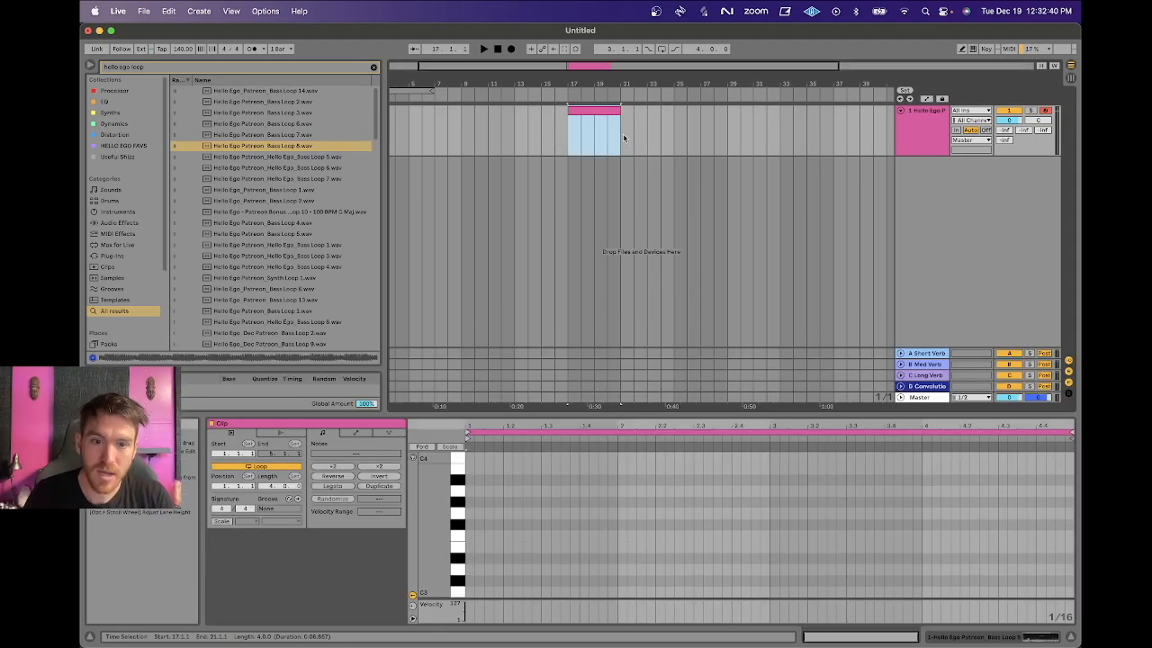
double_click(469, 592)
drag(475, 592, 712, 593)
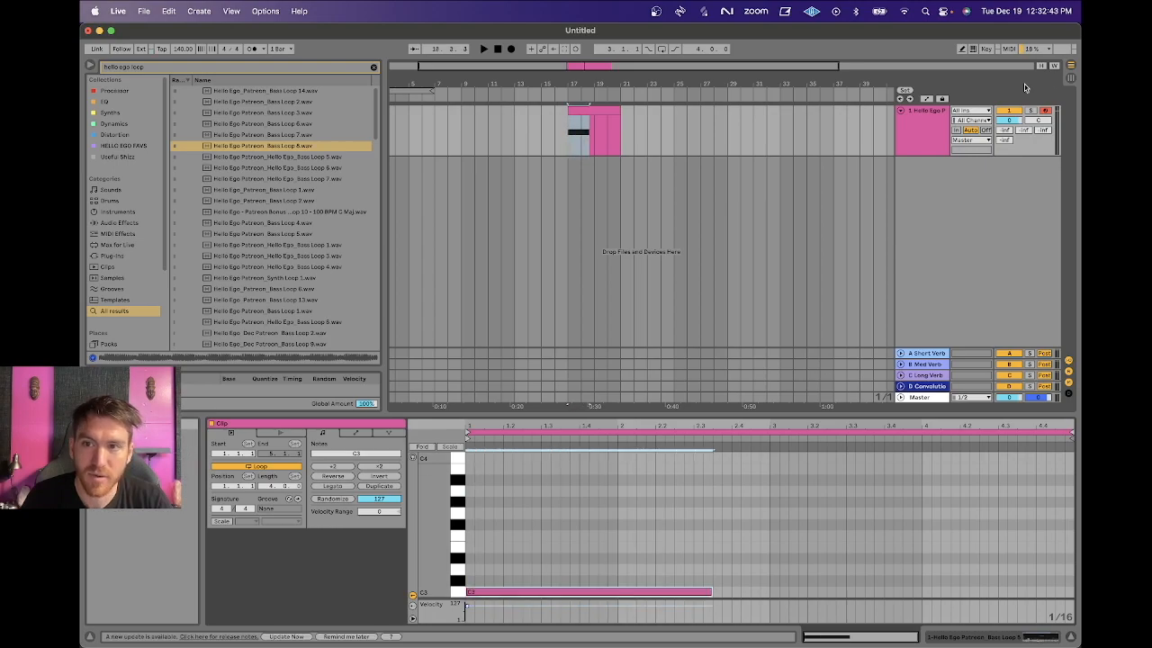
- Play the MIDI clip through Simpler and cut off the part of the clip after 17.2.3
double_click(940, 121)
key(space)
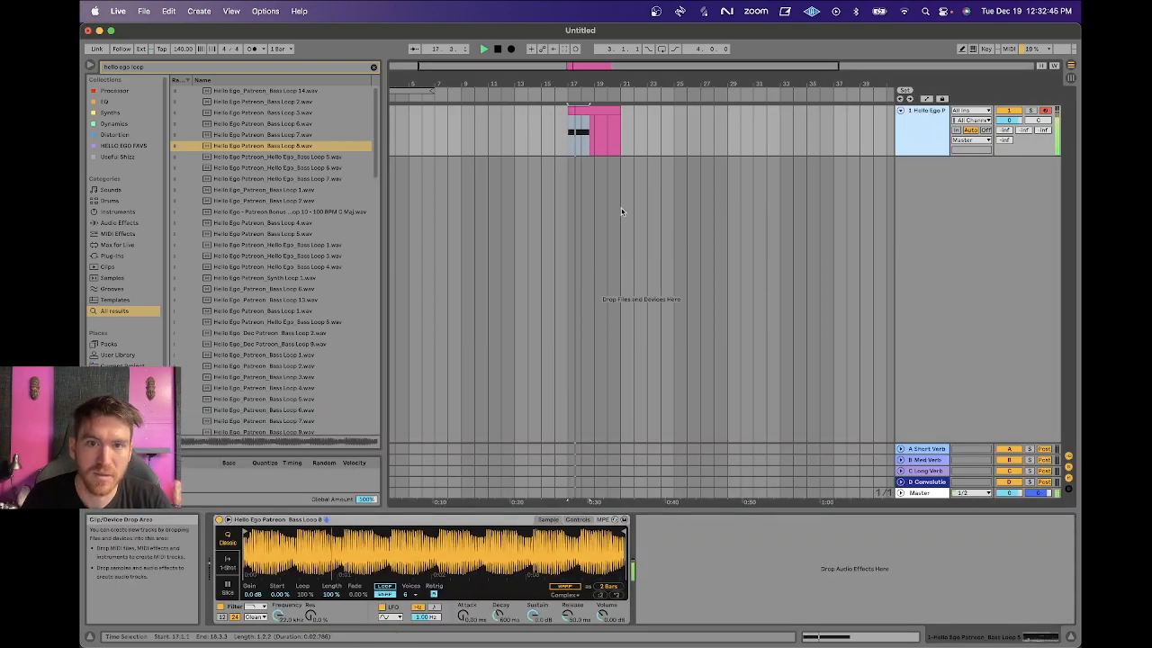
key(space)
drag(577, 86, 889, 156)
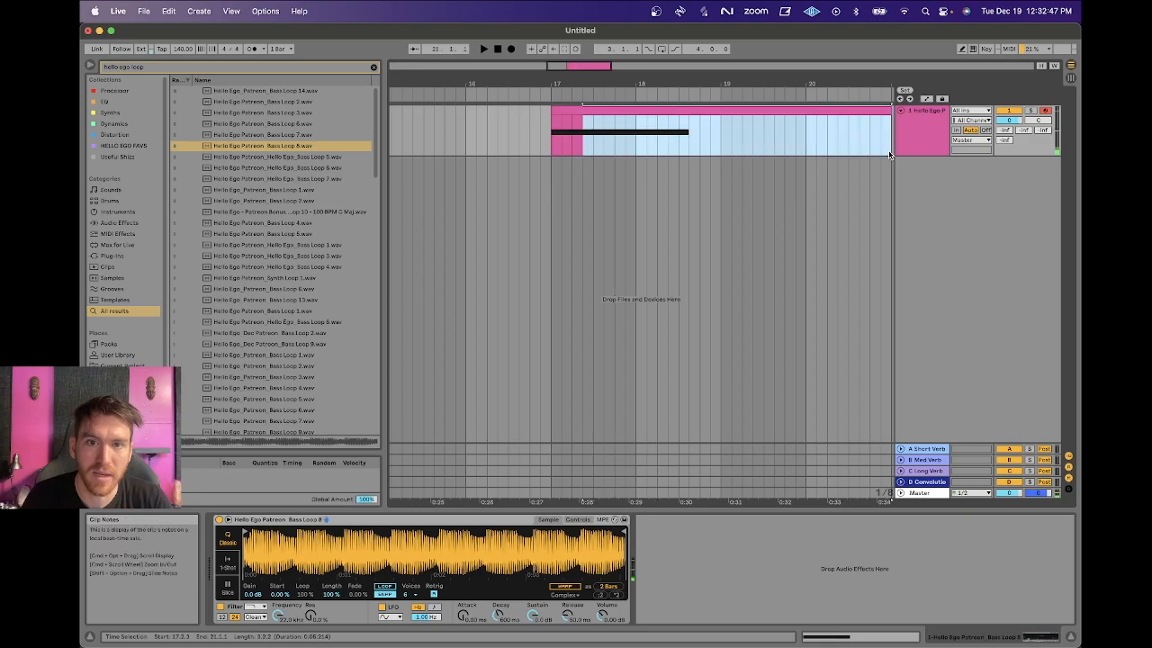
key(Delete)
- Lower the Simpler track's volume to -9.0 dB while playing the shortened clip
key(space)
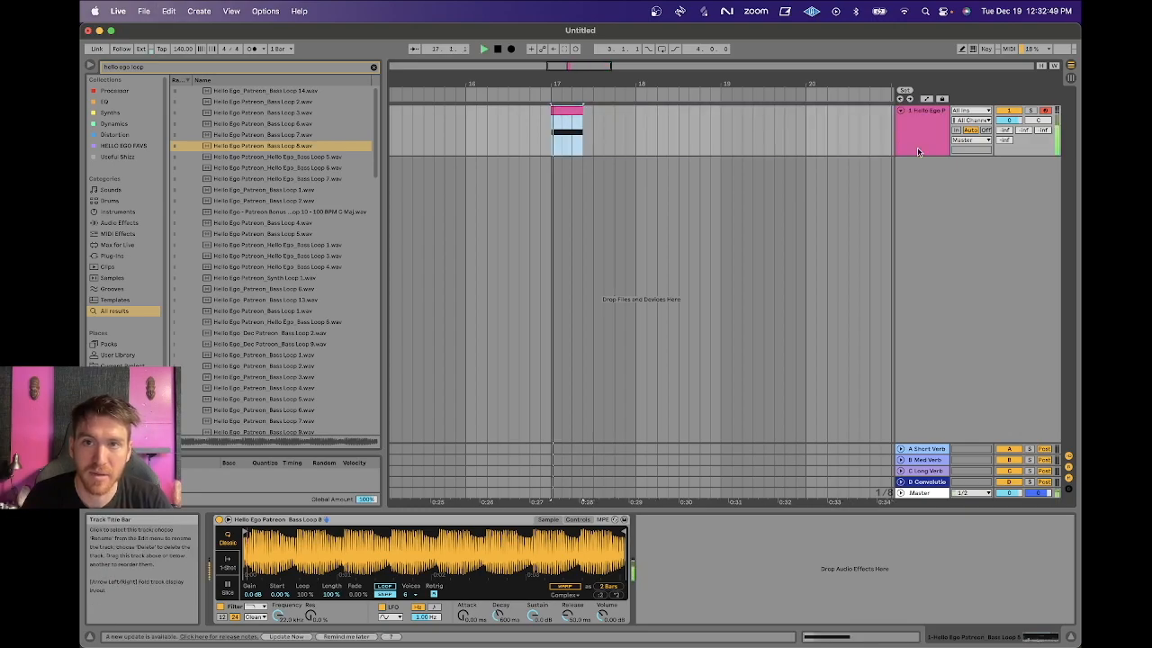
drag(1009, 119, 1009, 134)
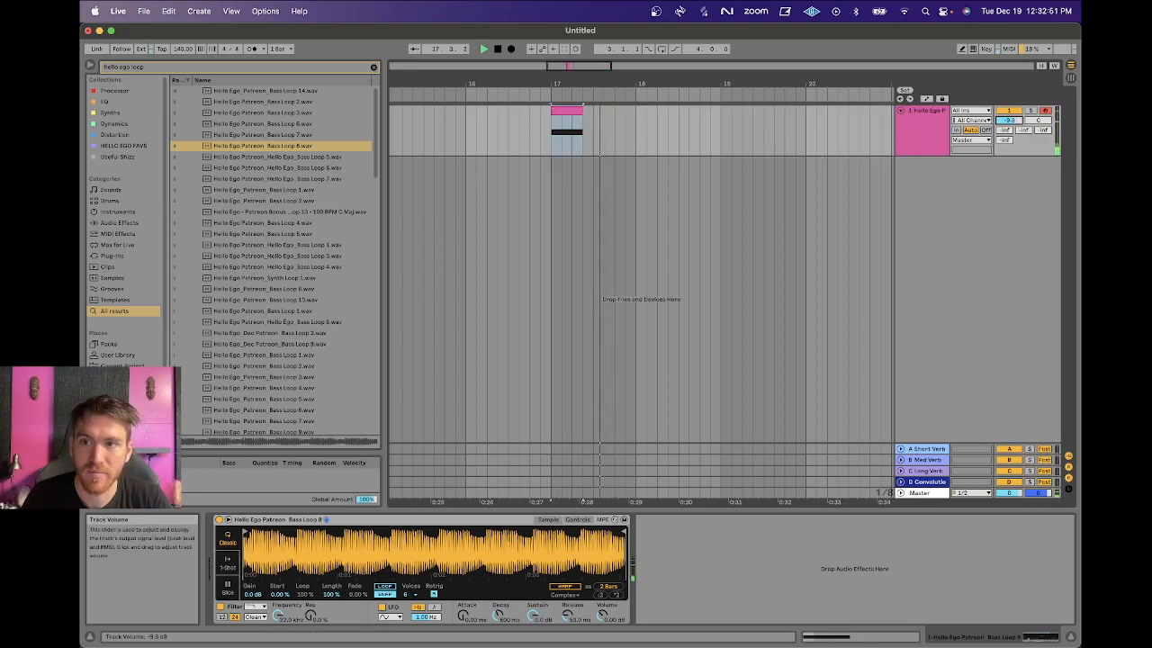
key(space)
- Transpose the MIDI clip's note down an octave to C2 and play it through Simpler
click(562, 144)
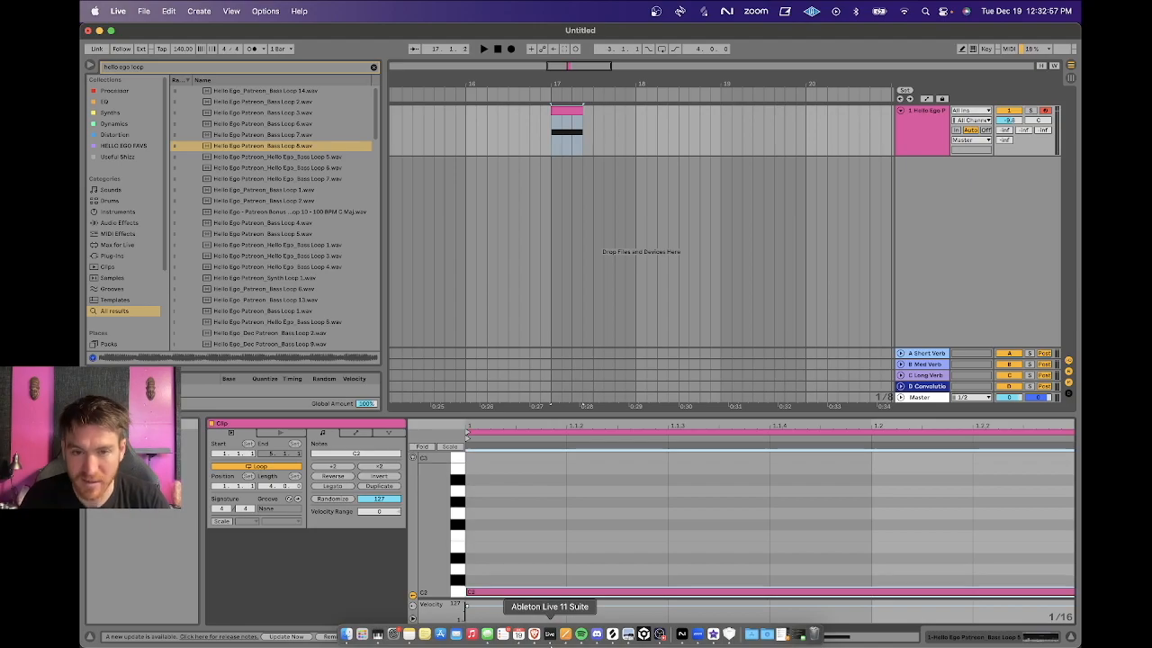
click(924, 133)
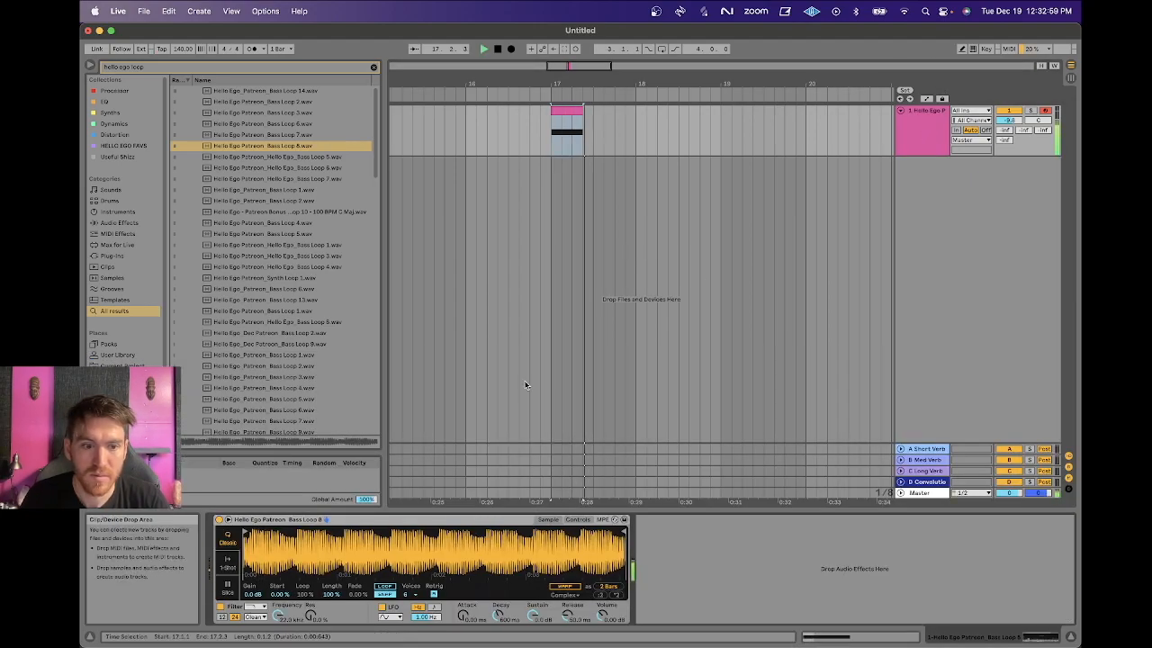
key(space)
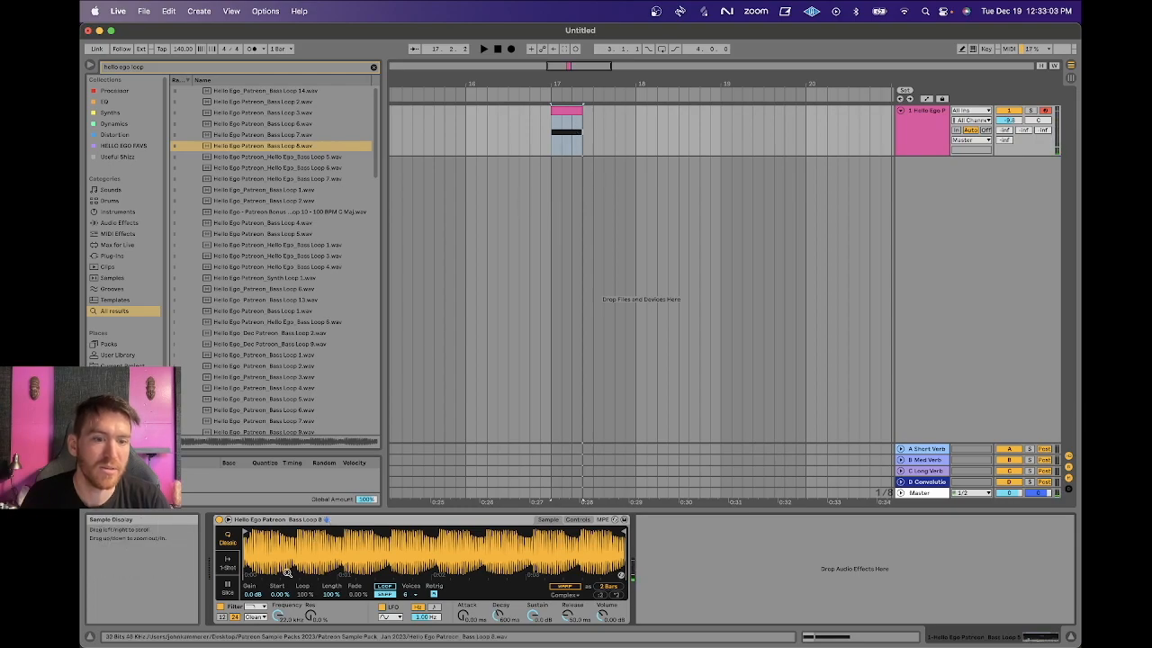
key(space)
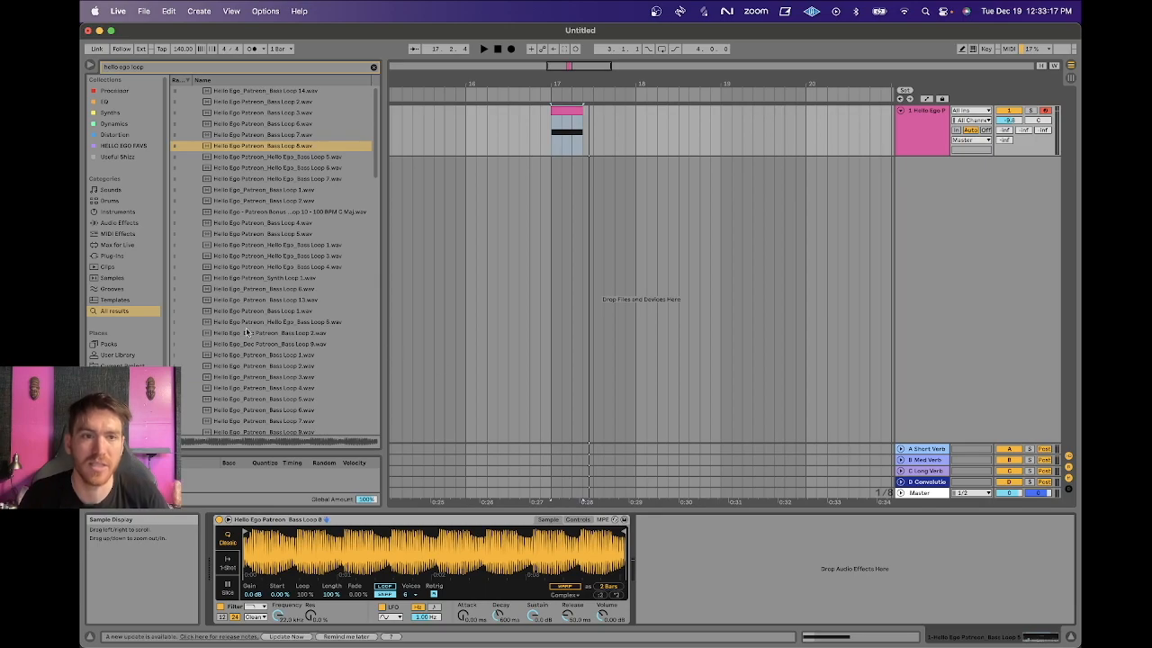
- Place Bass Loop 8 at bar 17 on a new audio track below and mute the Simpler track
drag(238, 144, 555, 192)
drag(571, 79, 698, 171)
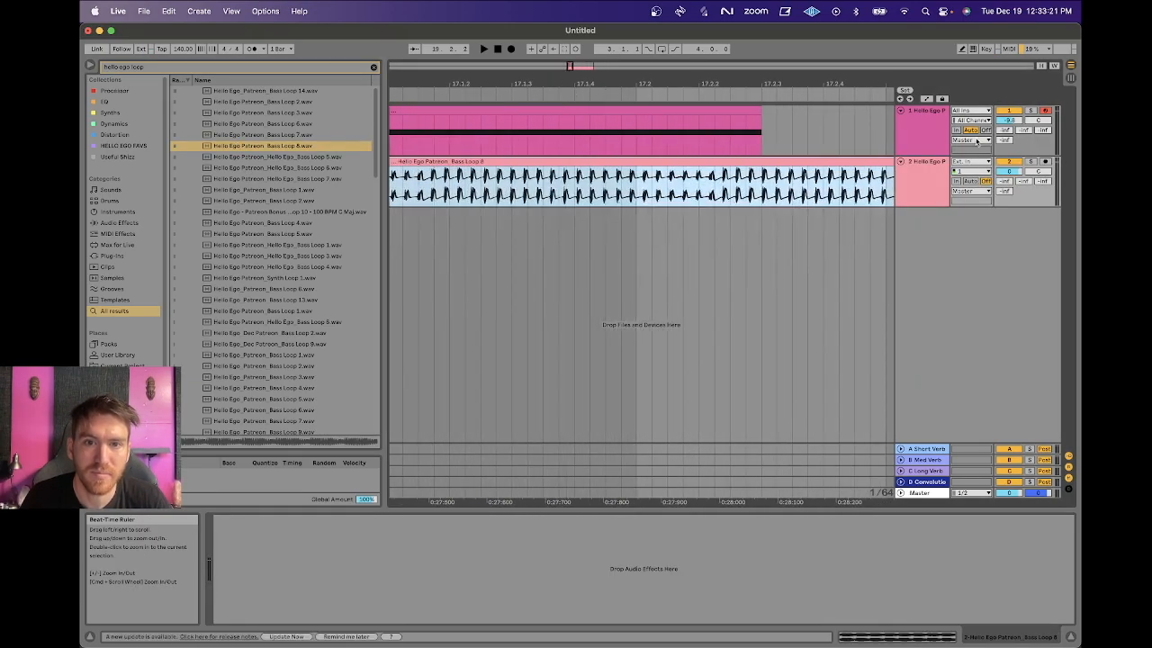
scroll(698, 171, left, 3)
click(683, 172)
click(669, 162)
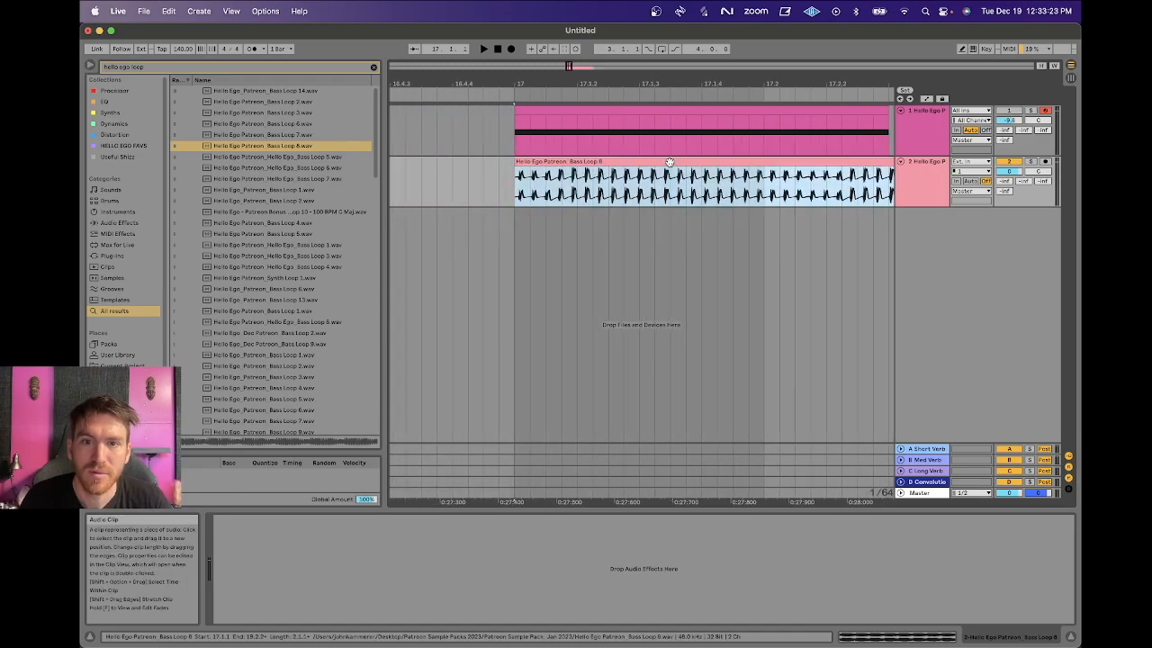
- Play the beginning of the Bass Loop 8 audio clip for comparison with the Simpler version
scroll(666, 162, right, 2)
key(space)
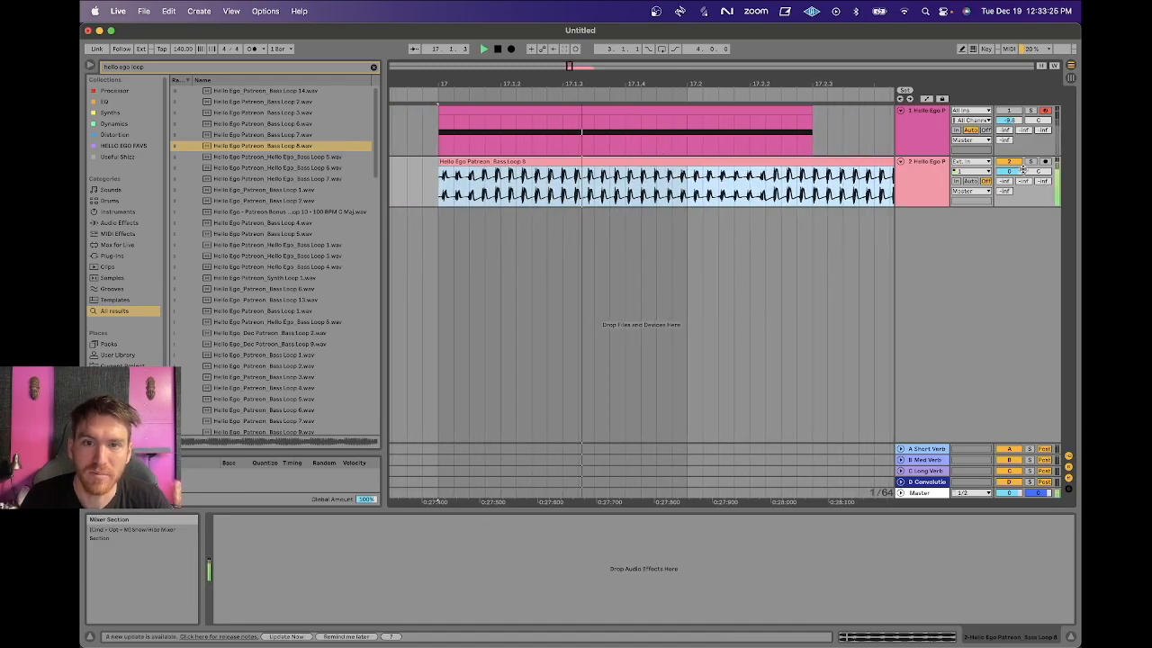
drag(786, 83, 786, 79)
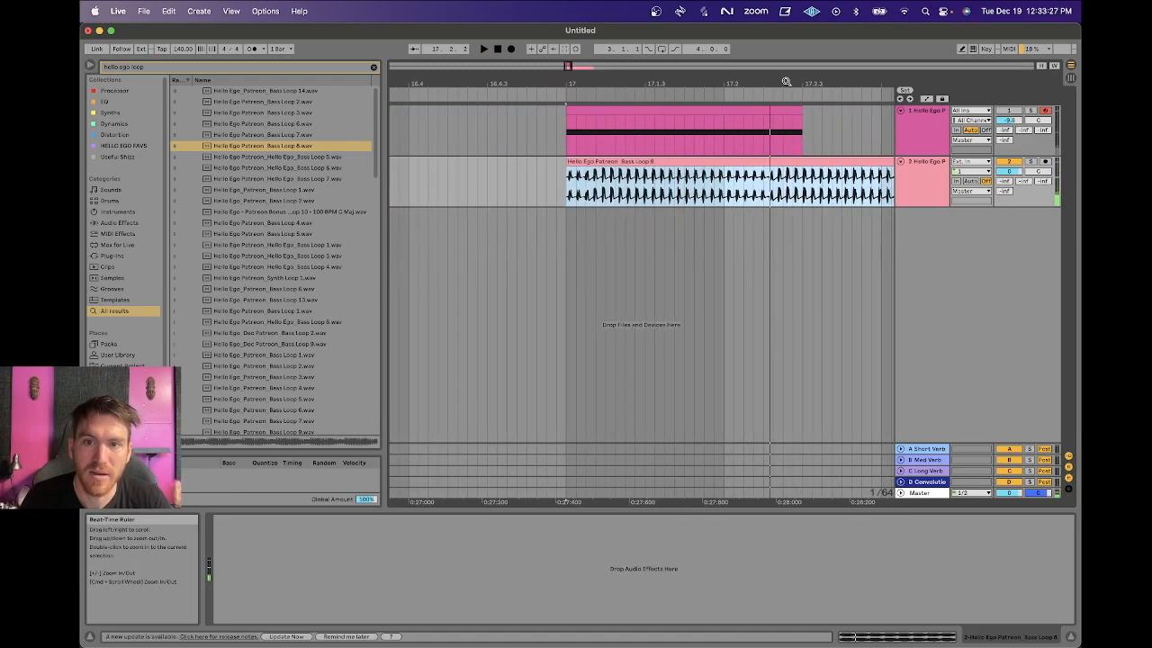
- Set the Bass Loop 8 audio clip's pitch to -12 semitones in its clip settings
double_click(681, 162)
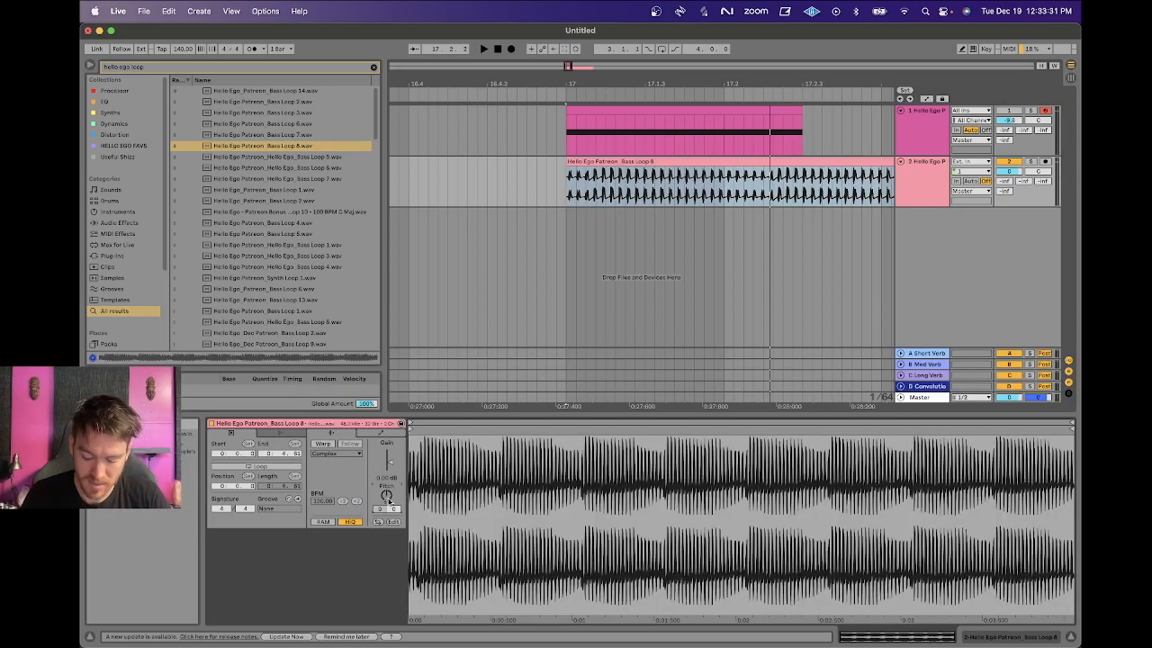
drag(387, 496, 387, 504)
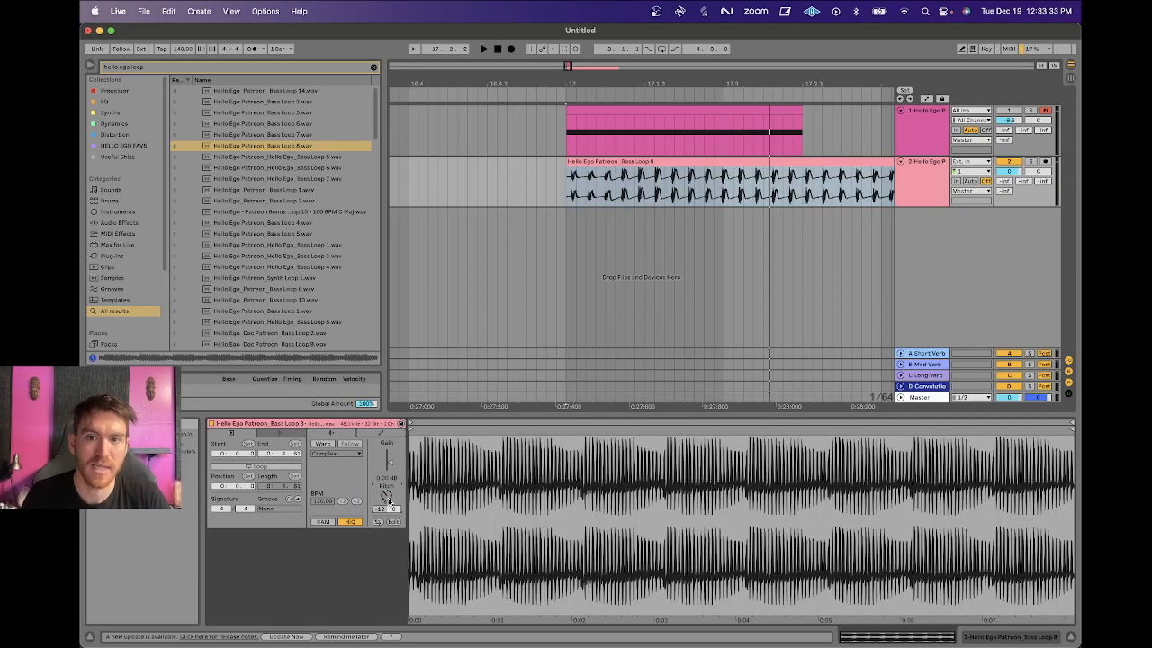
drag(677, 85, 677, 91)
- Undo and redo the audio clip's pitch change twice to compare its waveform at both pitches
key(super+z)
key(super+shift+z)
key(super+z)
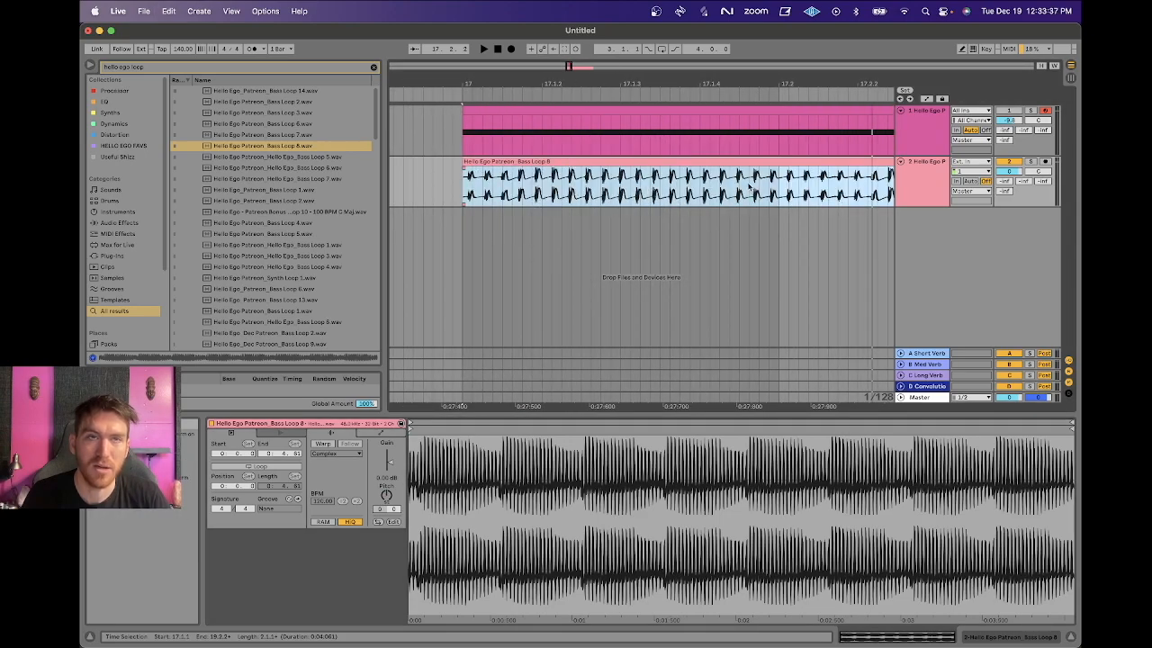
key(super+shift+z)
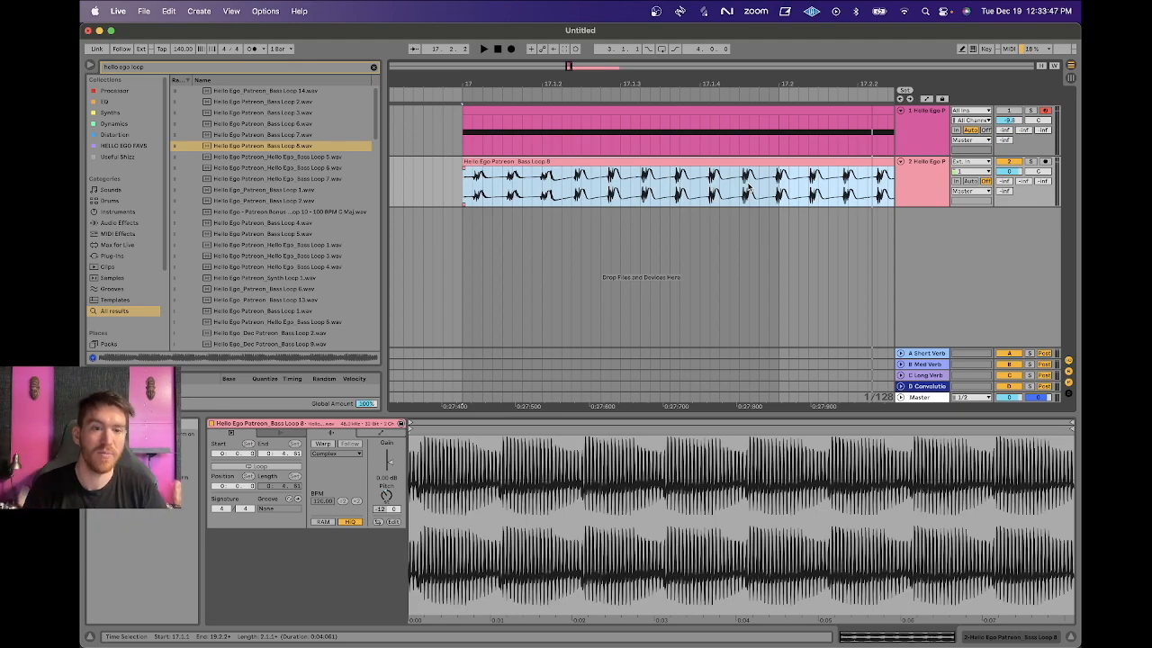
- Lower the audio clip's pitch further to -24 semitones
click(387, 501)
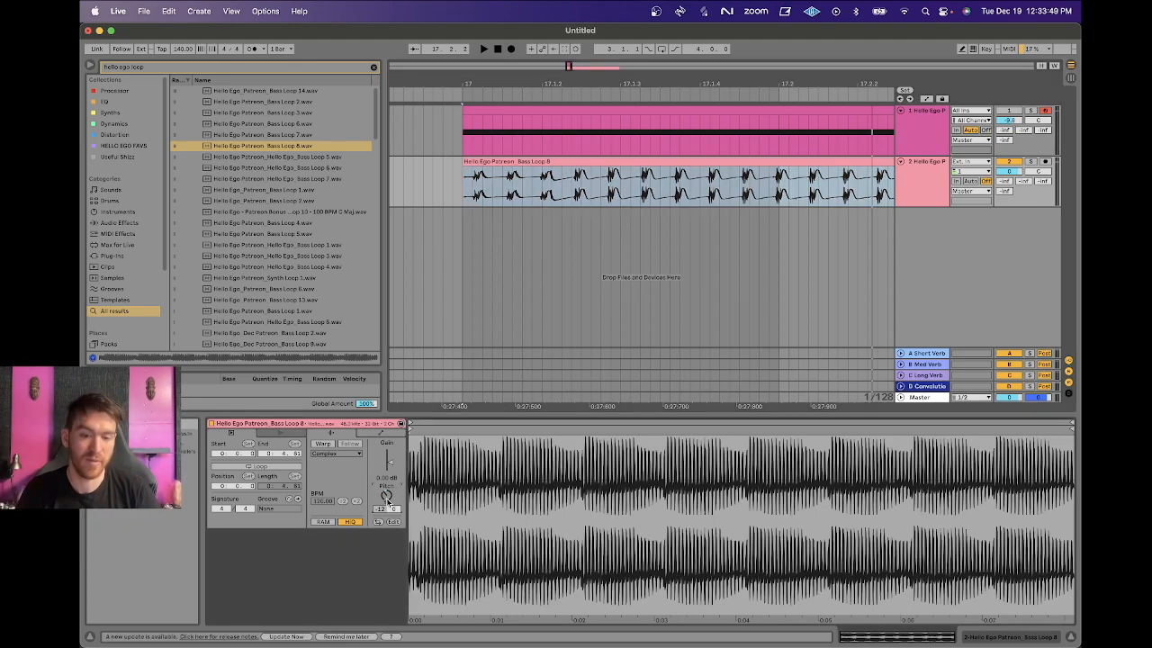
drag(388, 496, 388, 496)
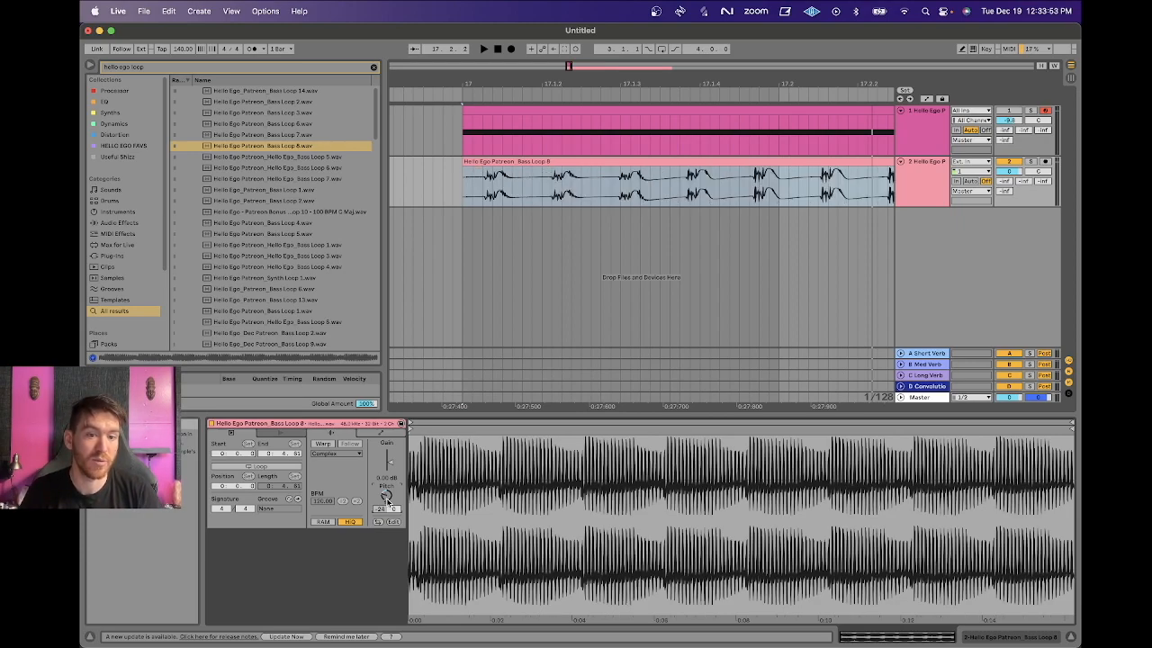
- Reset the audio clip's pitch to 0 semitones and delete the Bass Loop 8 audio track
drag(386, 495, 388, 498)
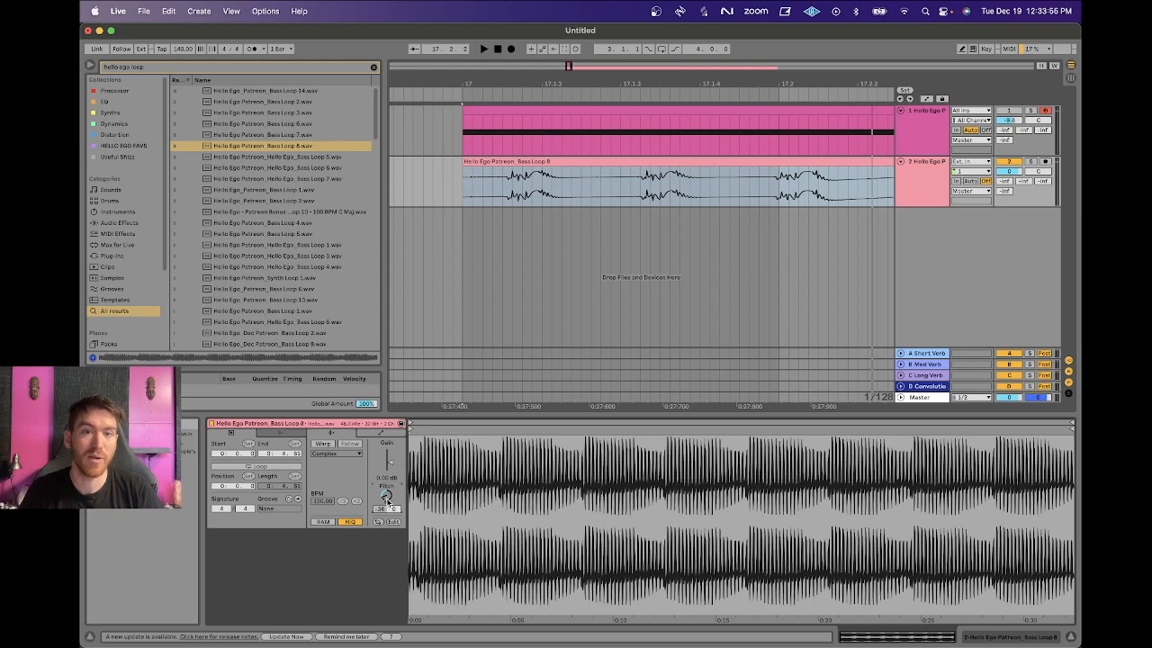
key(Delete)
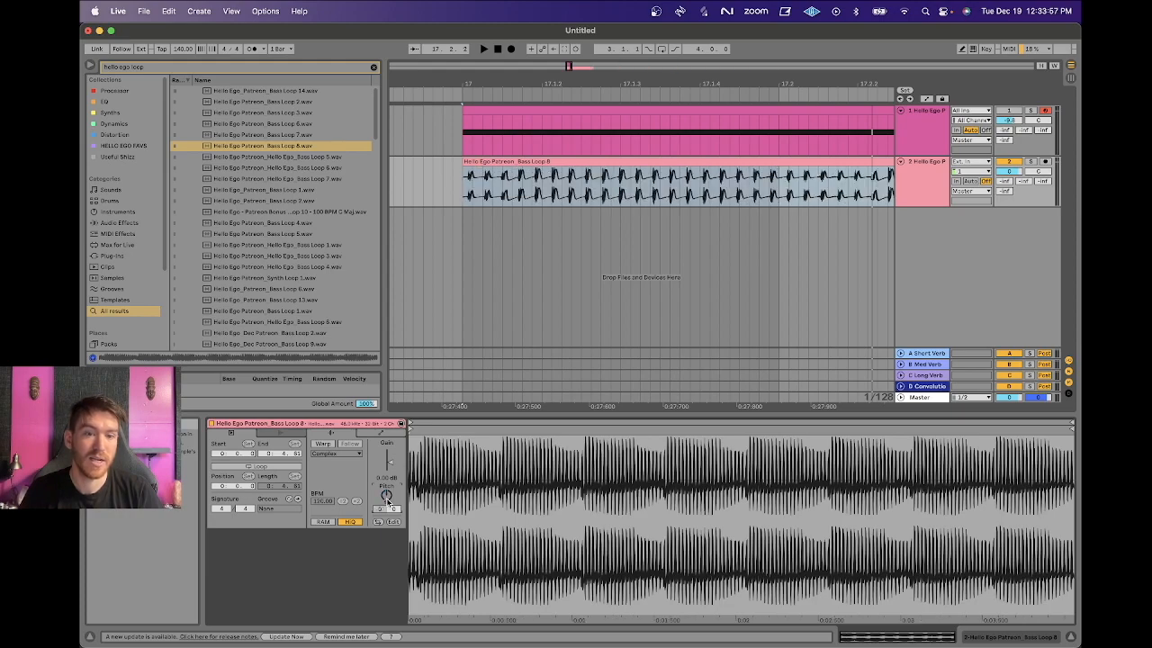
click(923, 180)
key(Delete)
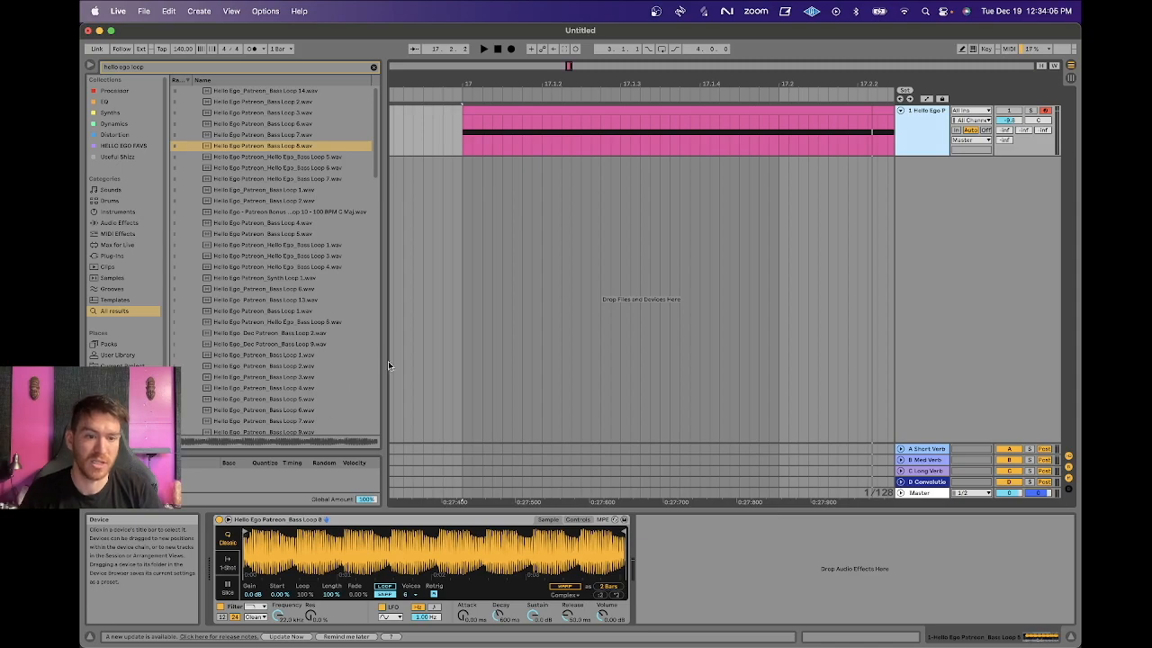
- Open the MIDI clip's note and play the clip through Simpler with the full Bass Loop 8 sample
click(504, 110)
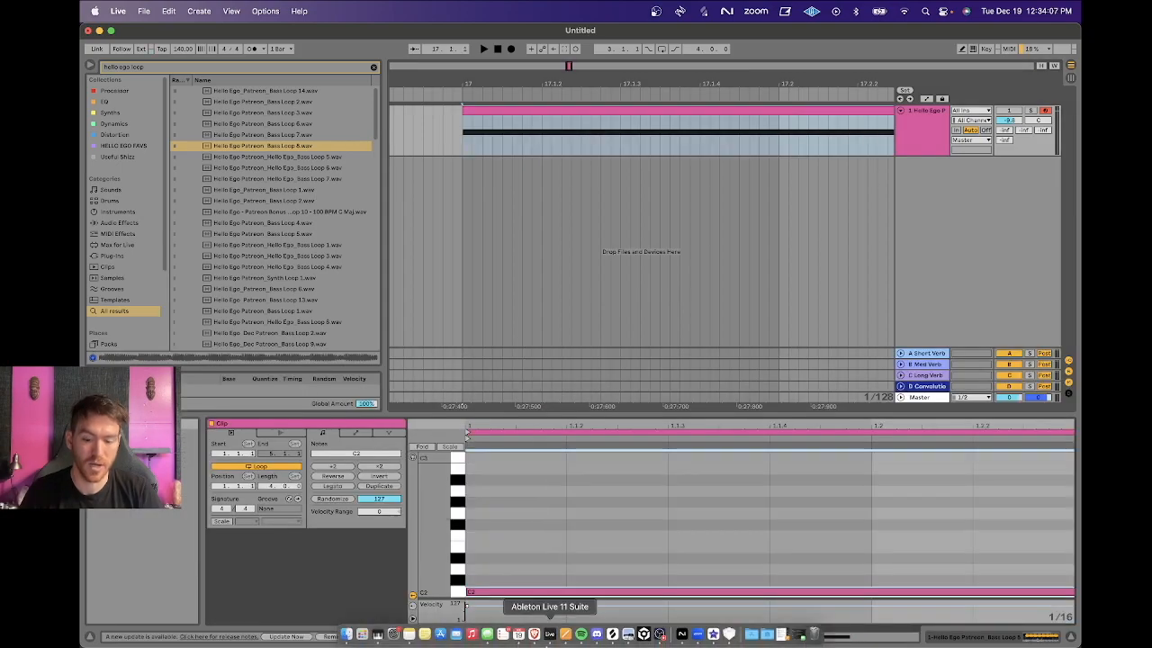
click(913, 134)
key(space)
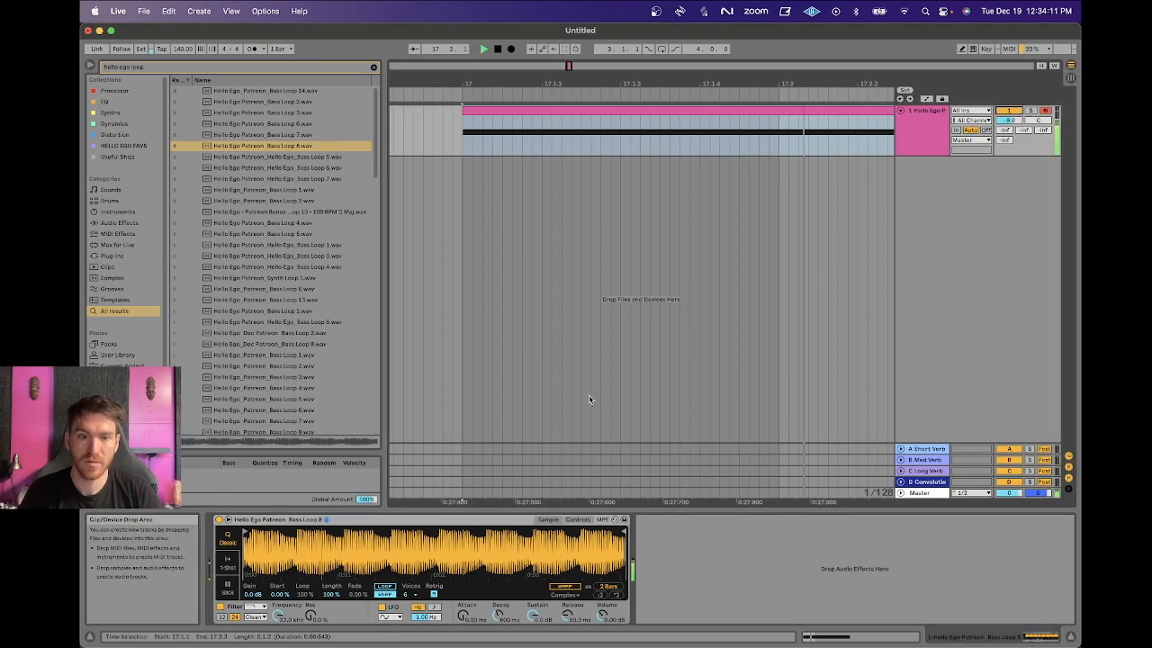
key(space)
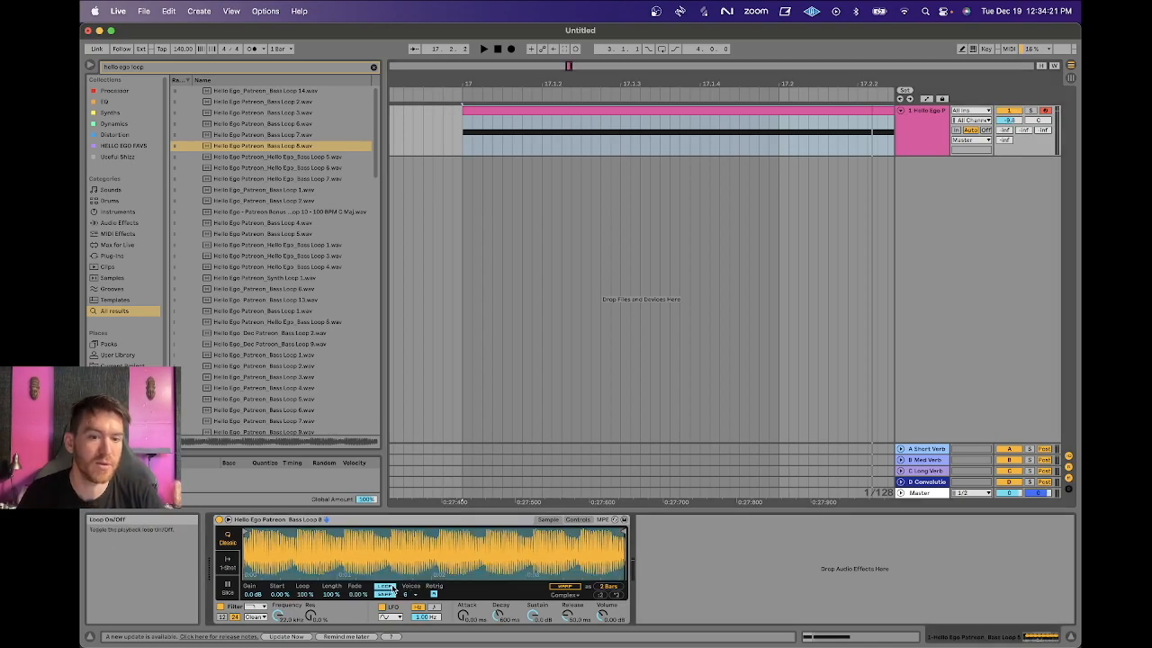
- Shorten Simpler's sample region to about the first beat of the bass loop and play the clip
drag(623, 532, 276, 533)
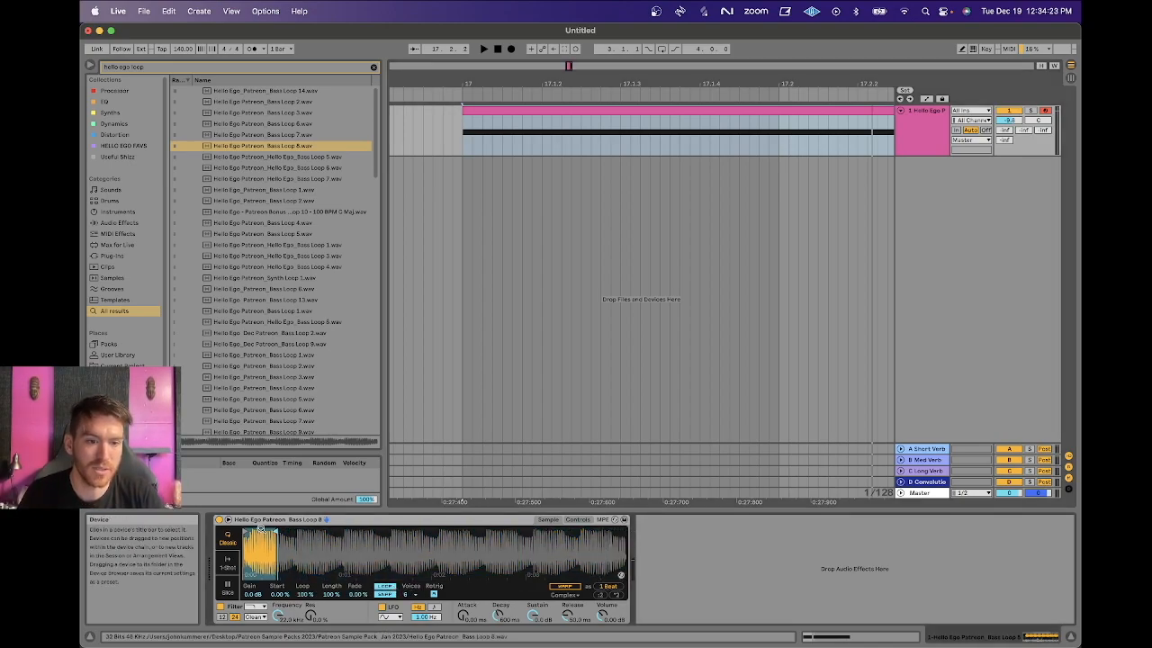
key(space)
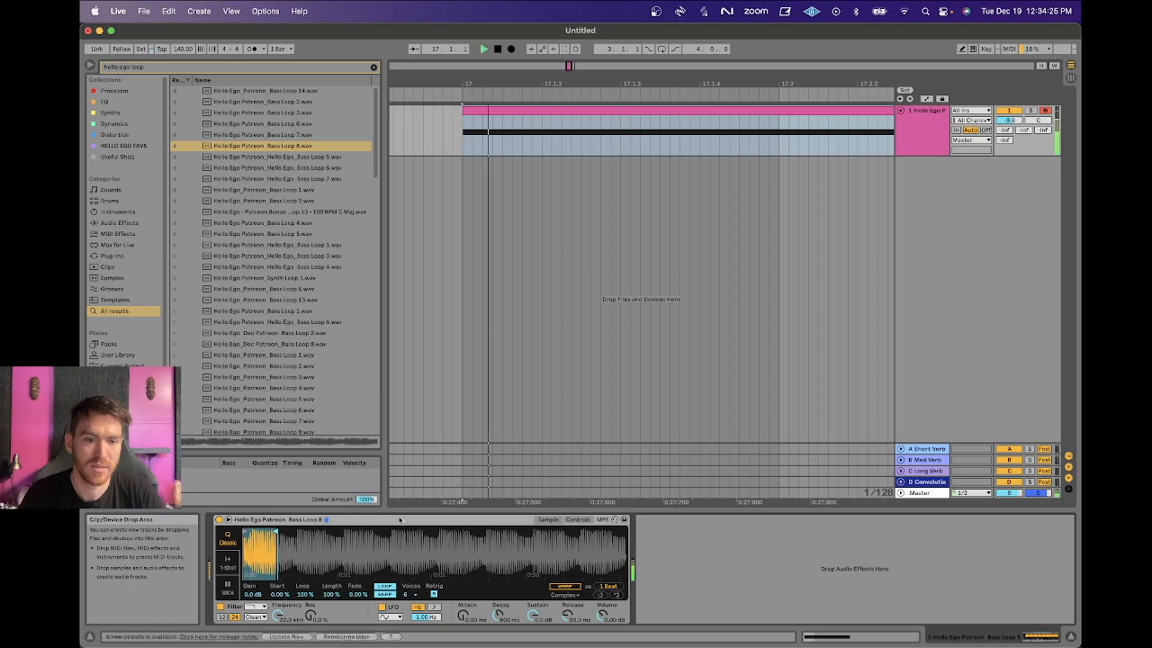
key(space)
- Set the MIDI clip's note to C4 and play it through Simpler
double_click(589, 110)
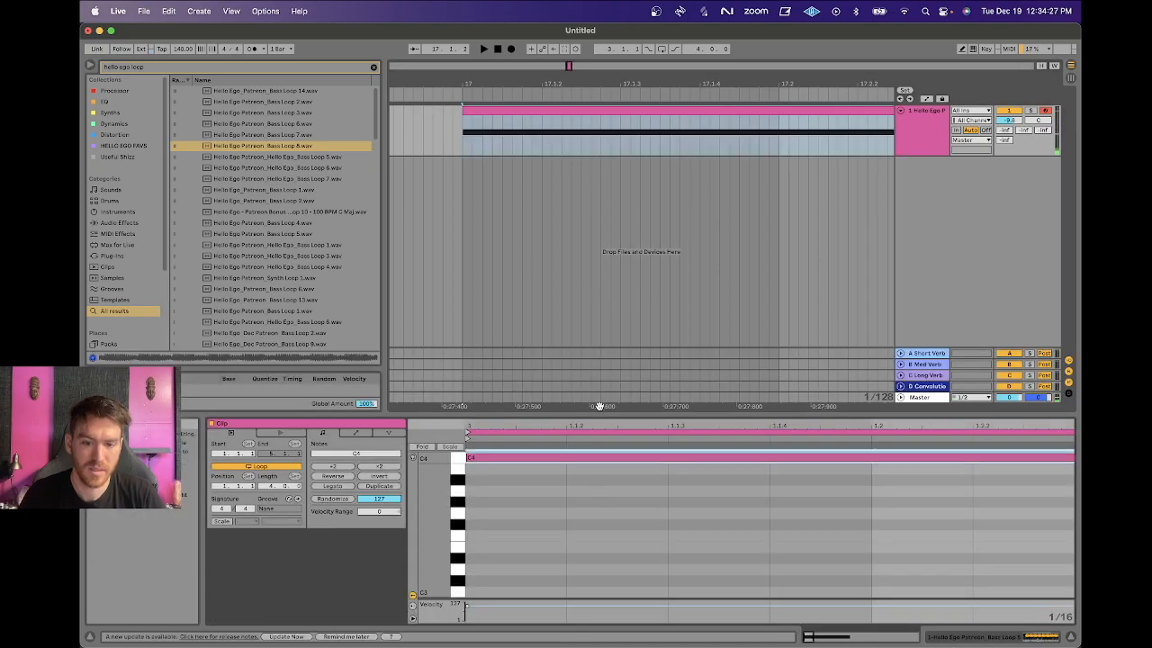
key(space)
key(shift+Tab)
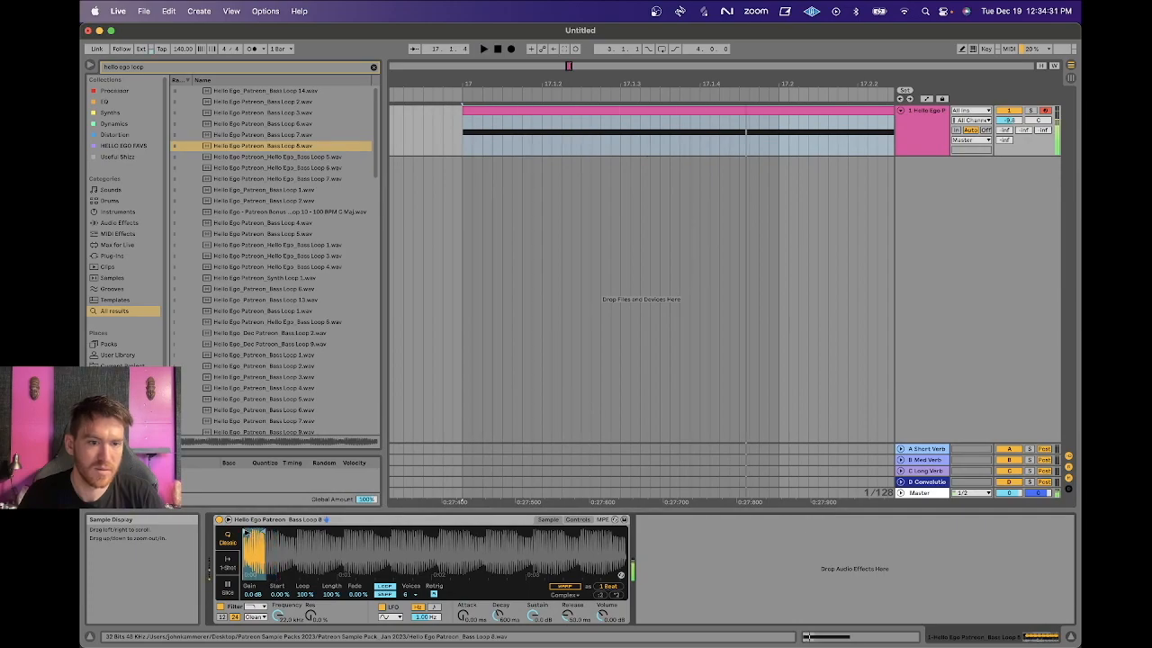
- Narrow Simpler's looped sample region to a single waveform cycle and listen to the result
drag(258, 532, 317, 589)
key(space)
key(space)
key(space)
drag(316, 531, 440, 533)
key(space)
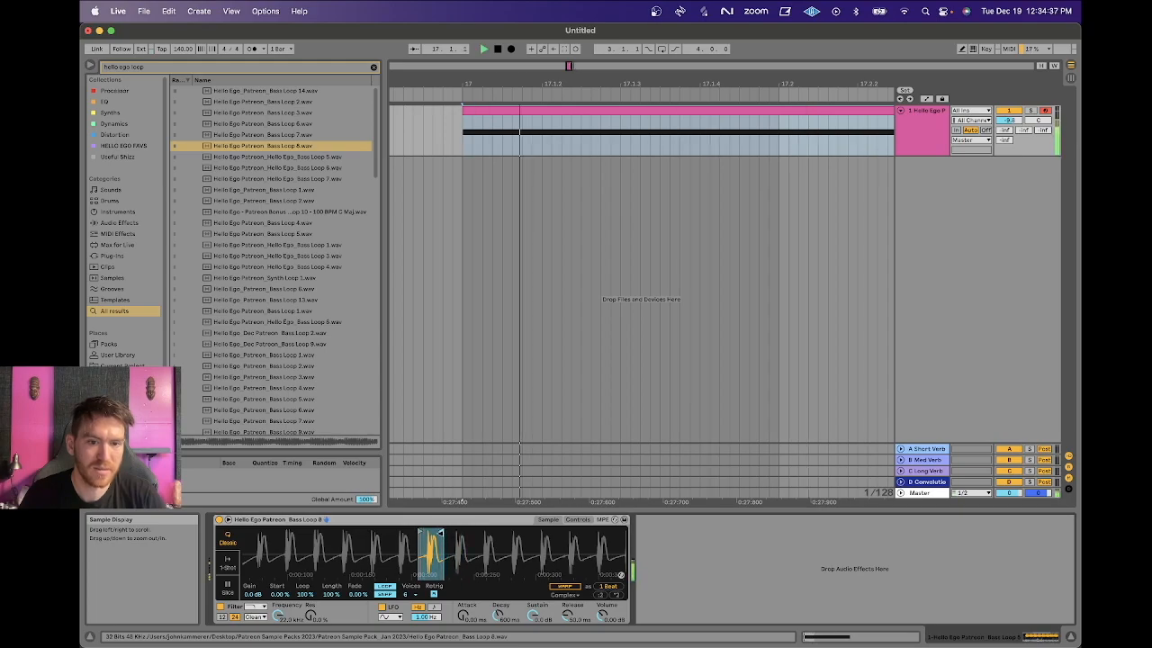
- Widen the looped region to several waveform cycles during playback, adjusting both its start and end
drag(419, 532, 394, 532)
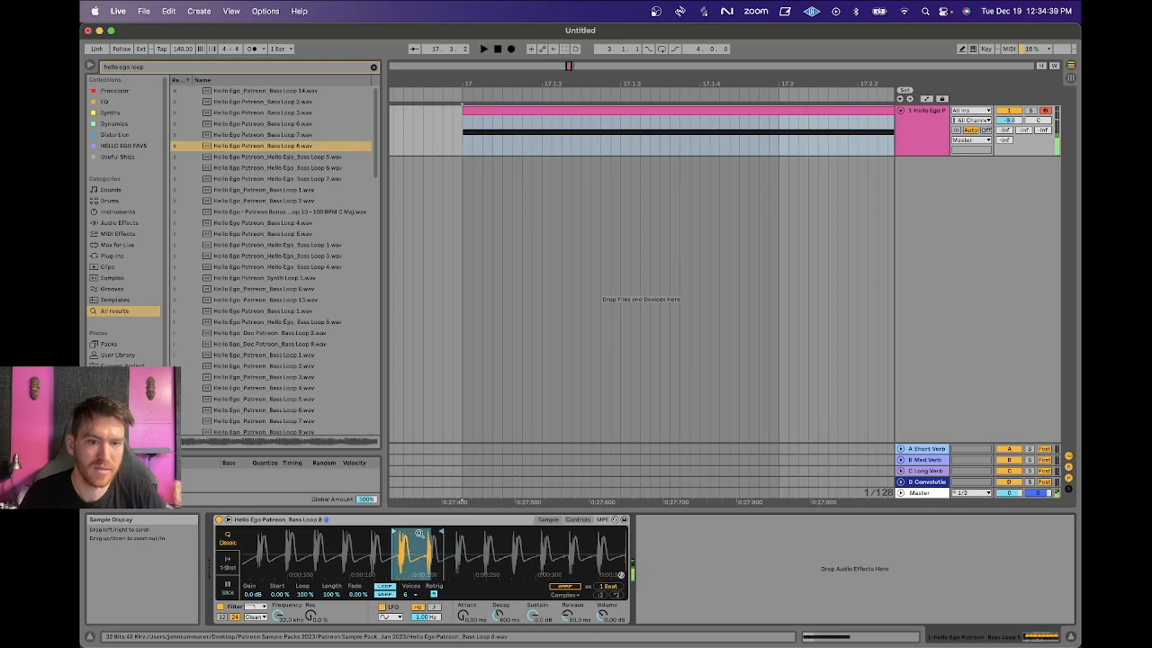
drag(441, 532, 465, 533)
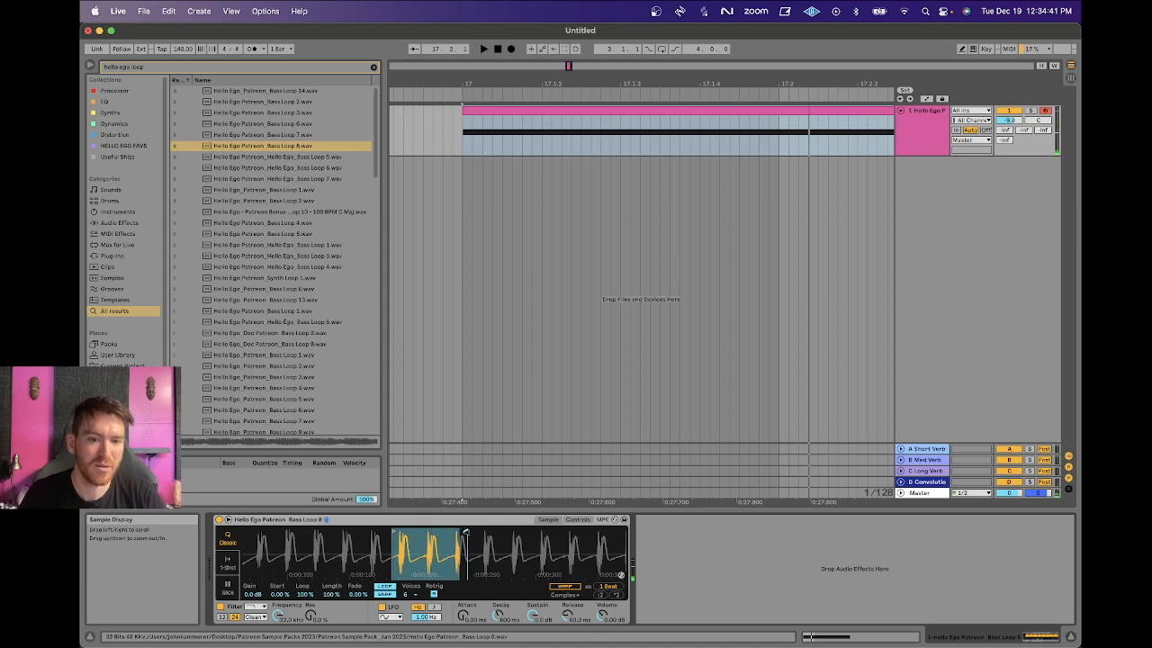
key(space)
mouse_move(466, 532)
mouse_down()
mouse_move(396, 531)
mouse_move(418, 533)
mouse_move(421, 495)
mouse_up()
key(space)
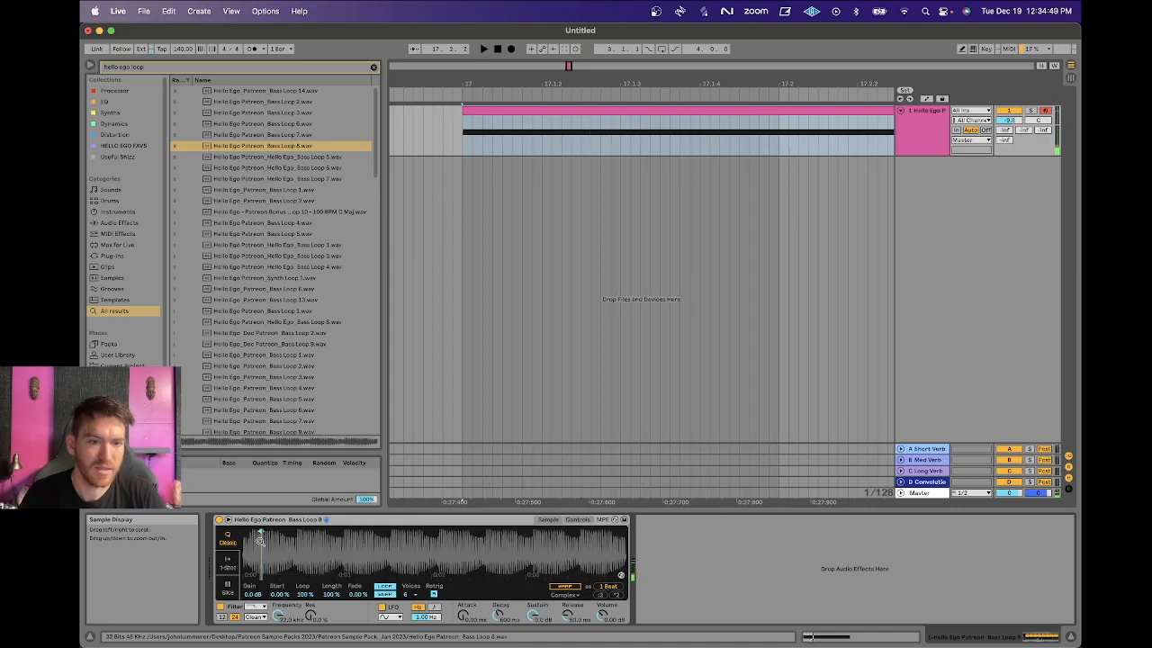
- Restore Simpler's sample region to the full bass loop and turn off Loop
drag(259, 532, 362, 544)
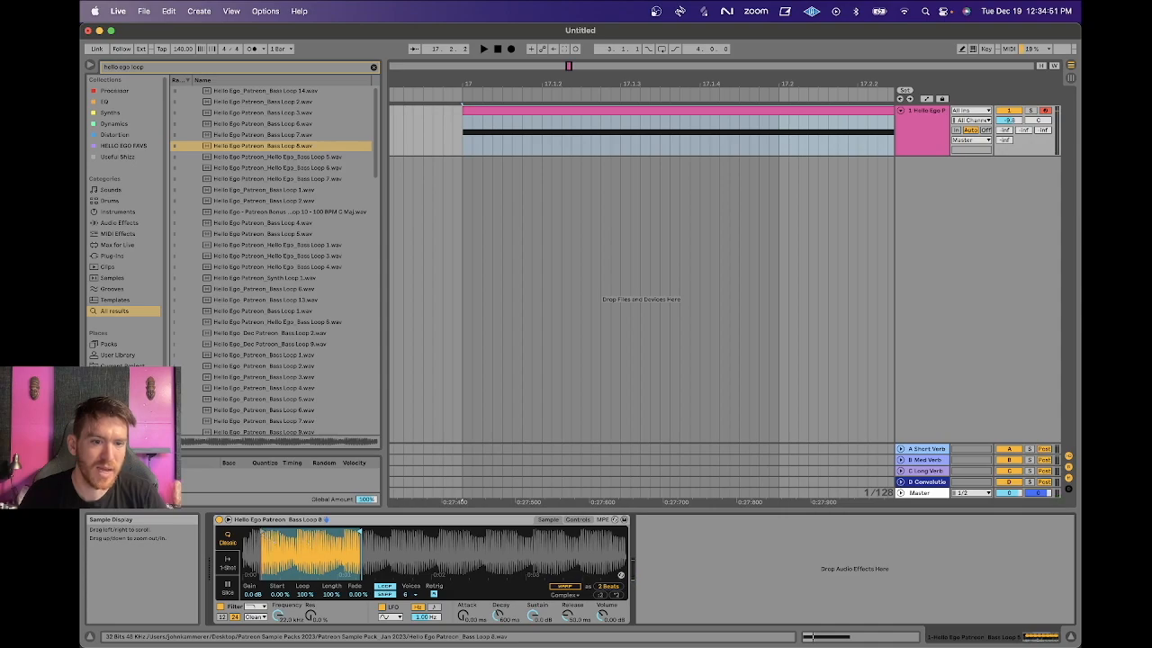
drag(263, 532, 243, 532)
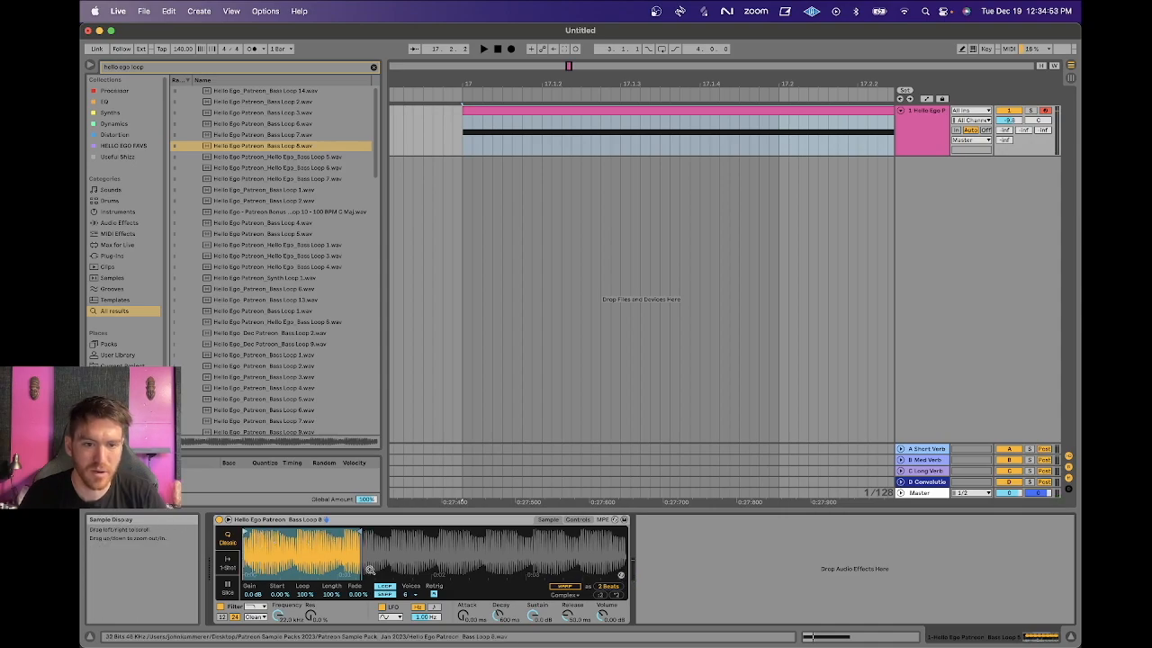
click(384, 590)
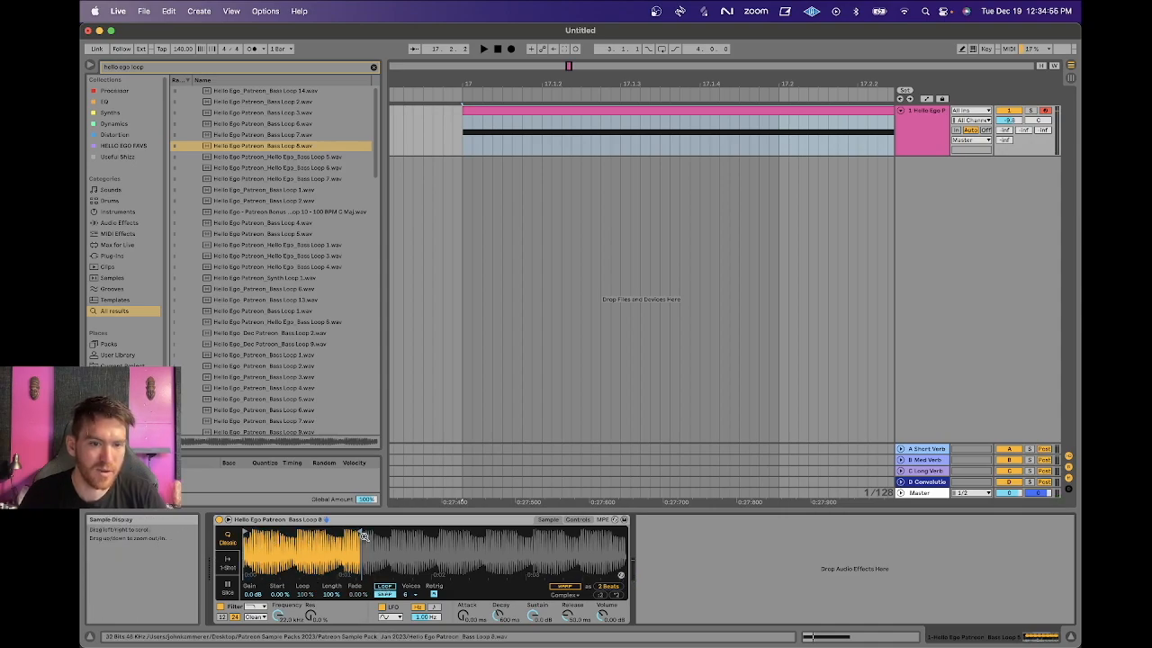
drag(360, 533, 628, 540)
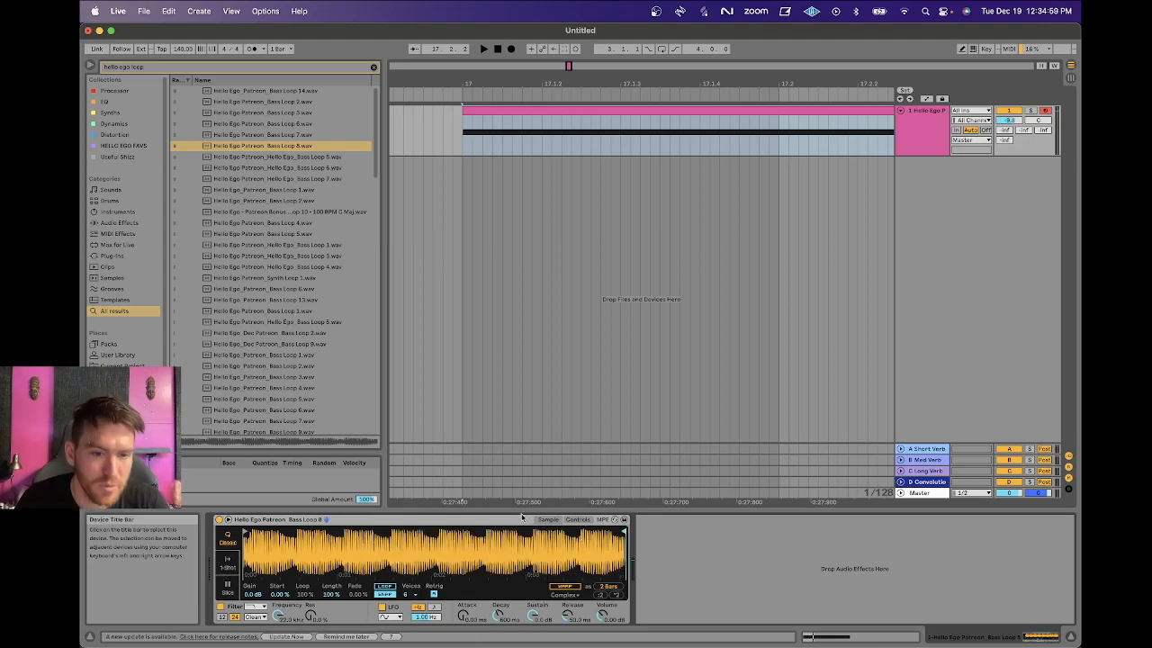
- Switch Simpler to 1-Shot mode and shorten the MIDI clip to about 160 ms
click(229, 565)
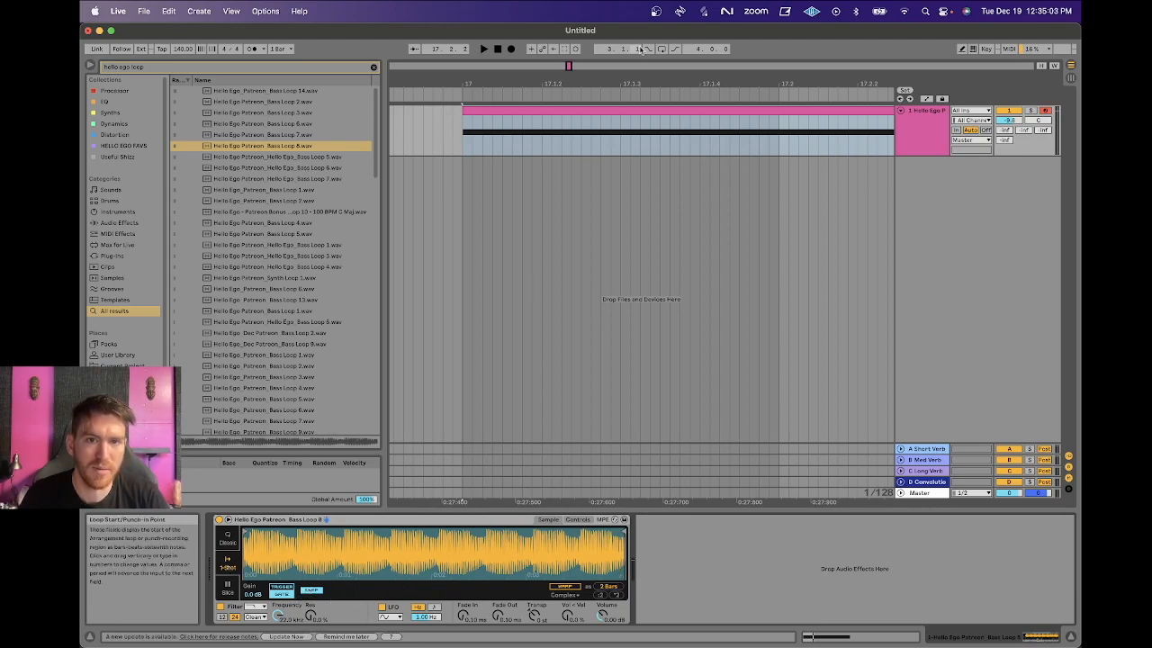
drag(535, 83, 535, 49)
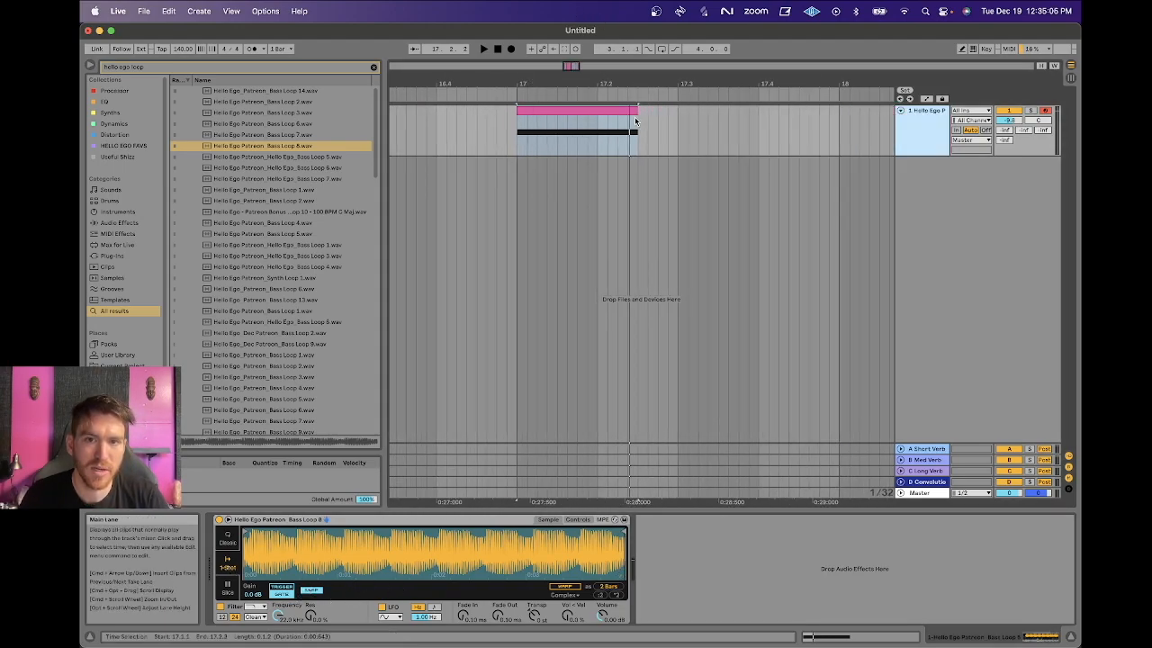
drag(635, 110, 546, 110)
- Play the shortened MIDI clip several times to hear how 1-Shot's Trigger mode plays the bass loop
key(space)
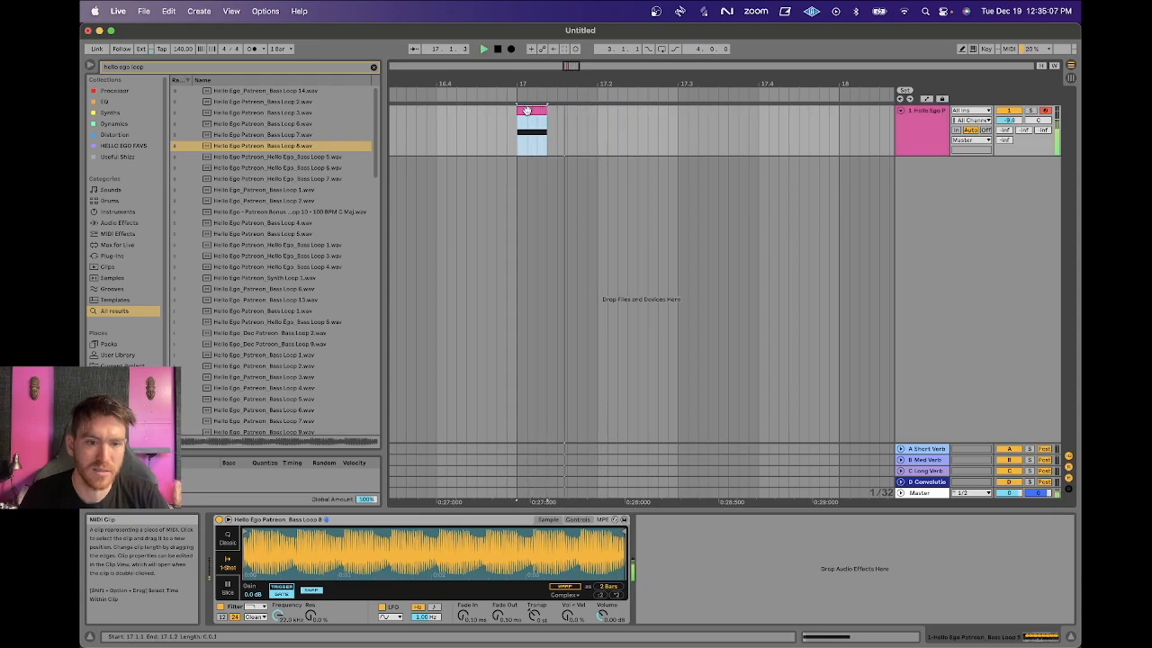
key(space)
key(space)
key(space)
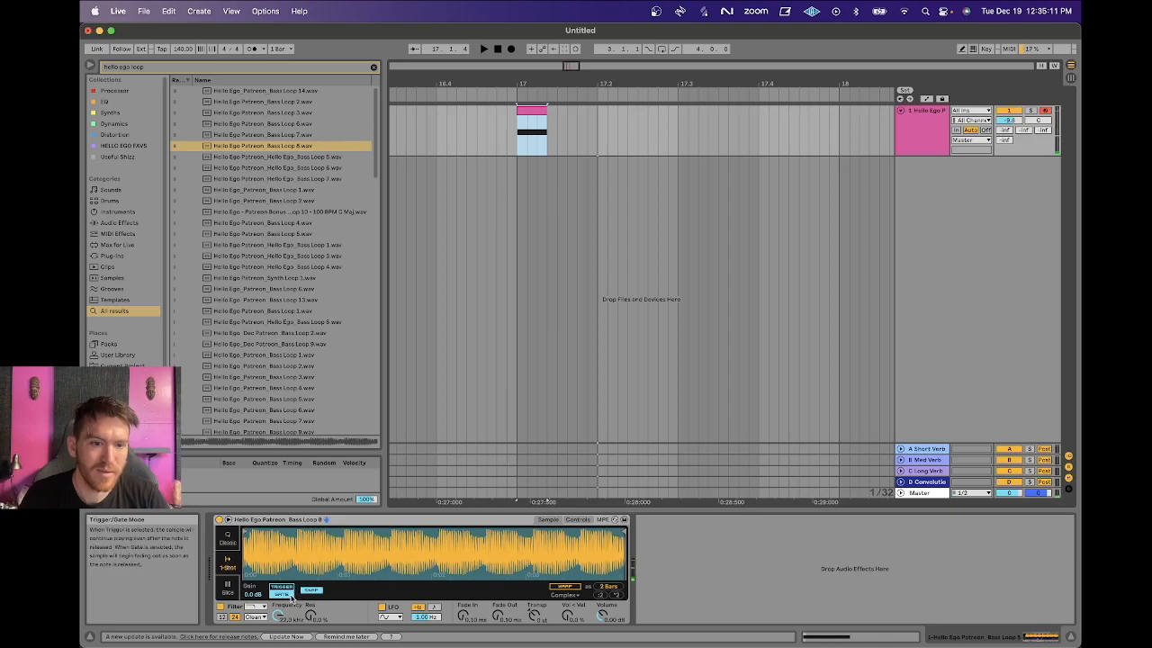
click(524, 474)
key(space)
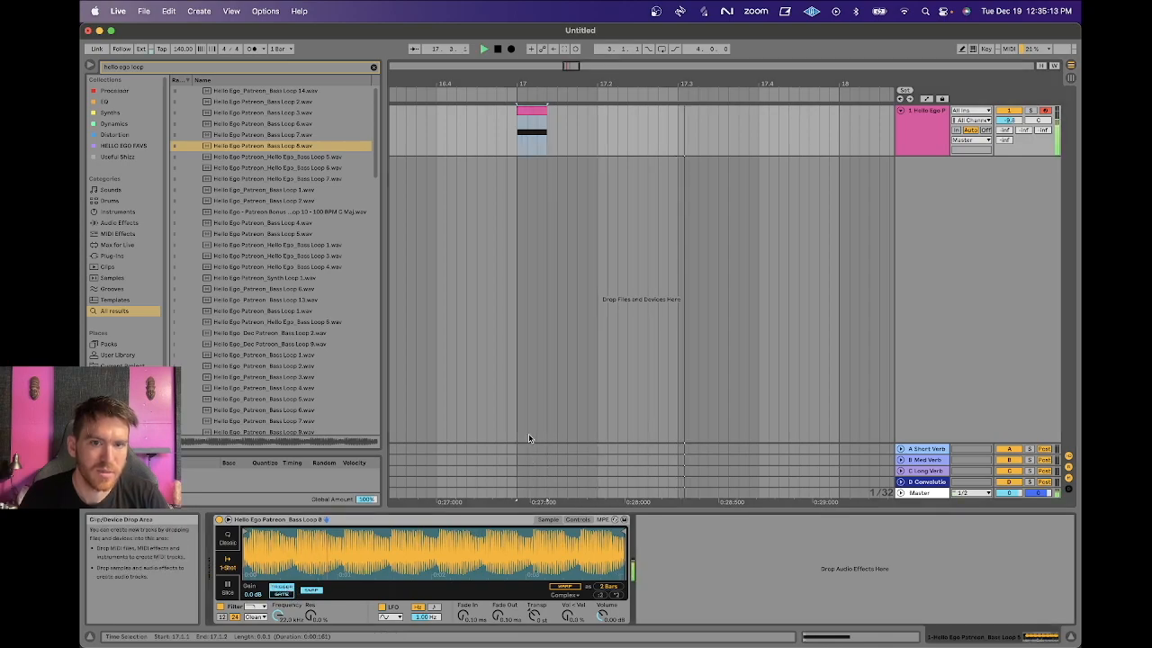
drag(574, 82, 573, 45)
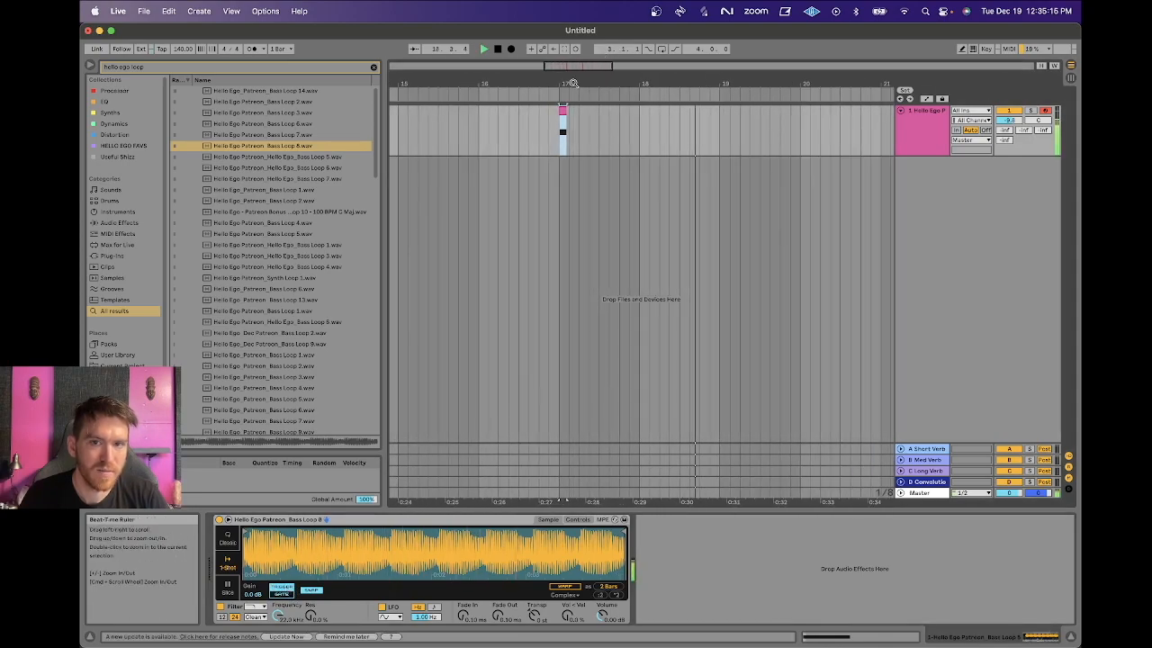
key(space)
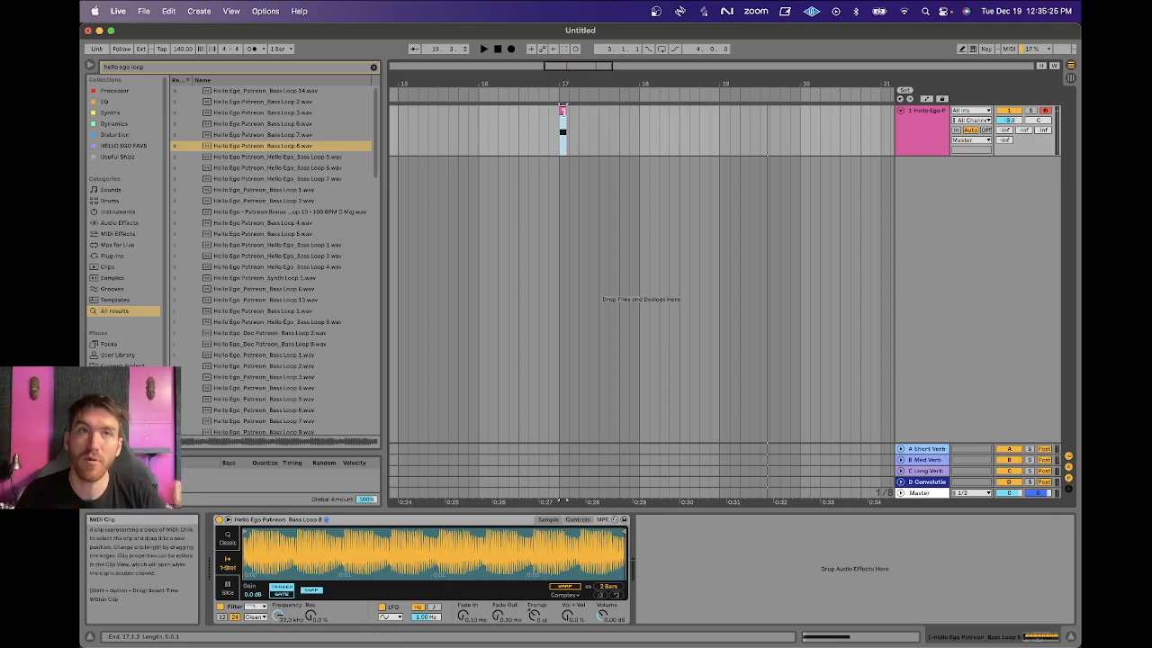
- Search the browser for snare samples and load Snare 019.wav into Simpler in place of the bass loop
key(super+f)
text(kick)
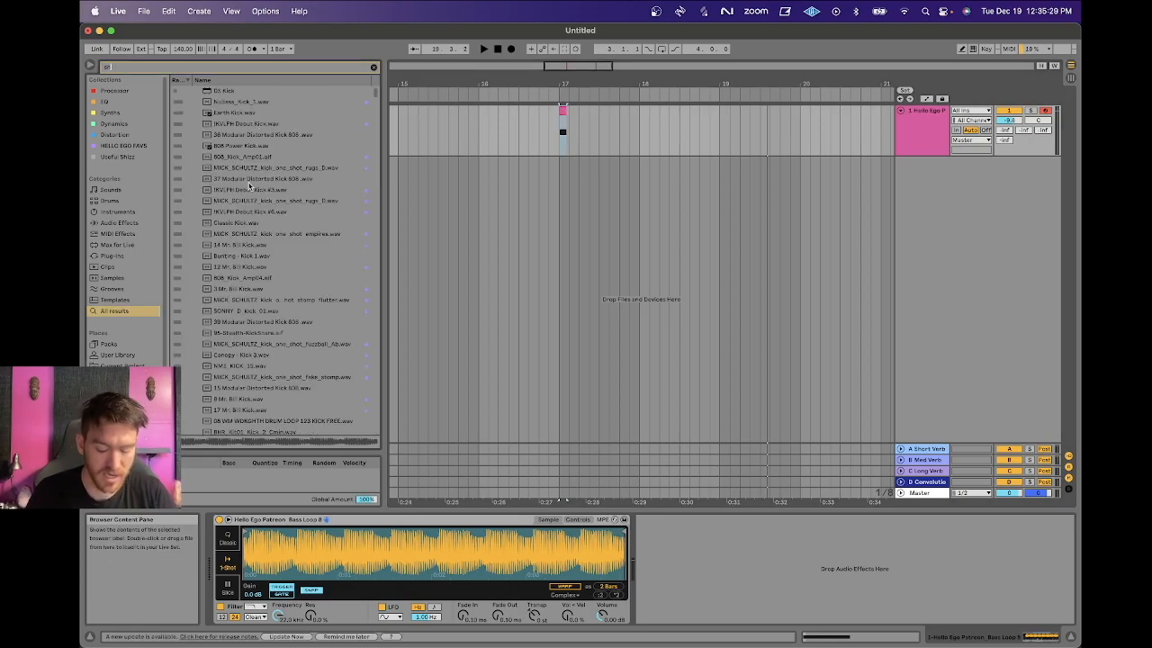
click(251, 180)
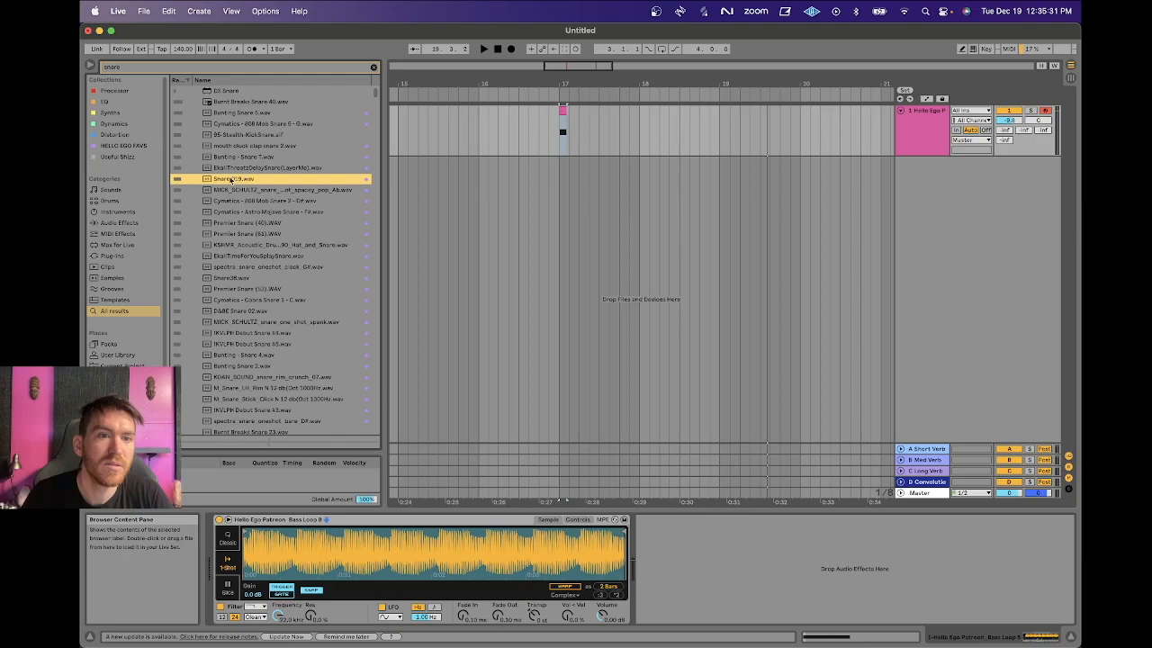
drag(365, 556, 365, 553)
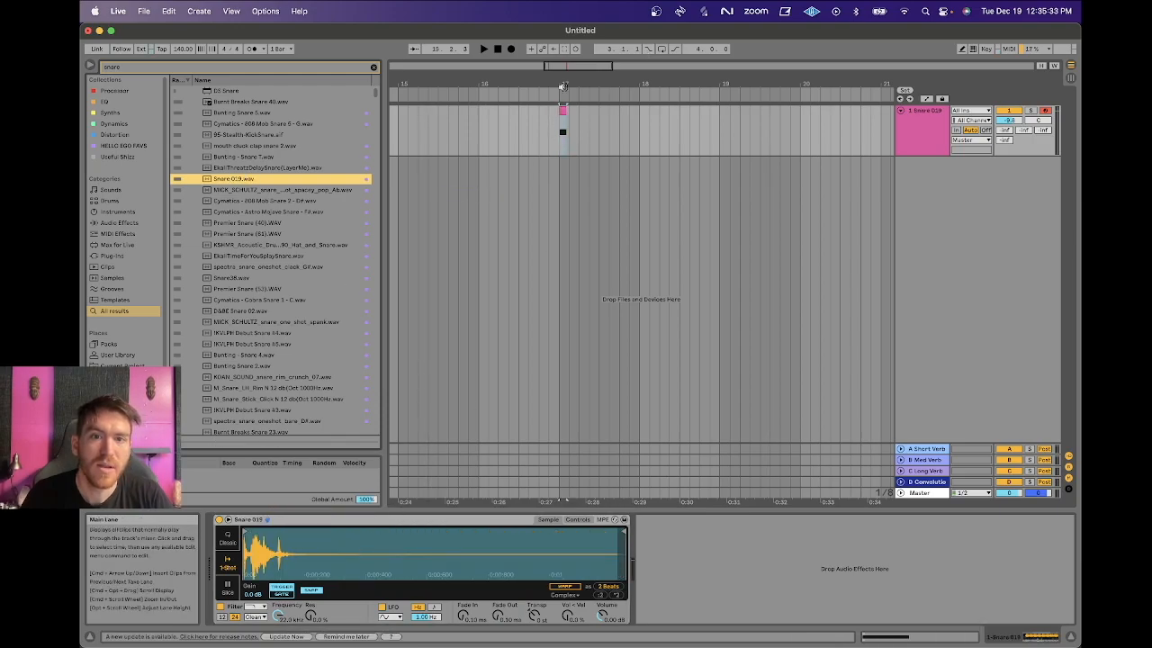
- Switch Simpler to Classic mode and play the snare with the MIDI clip shortened to about 53 ms
drag(563, 84, 564, 171)
drag(611, 112, 554, 33)
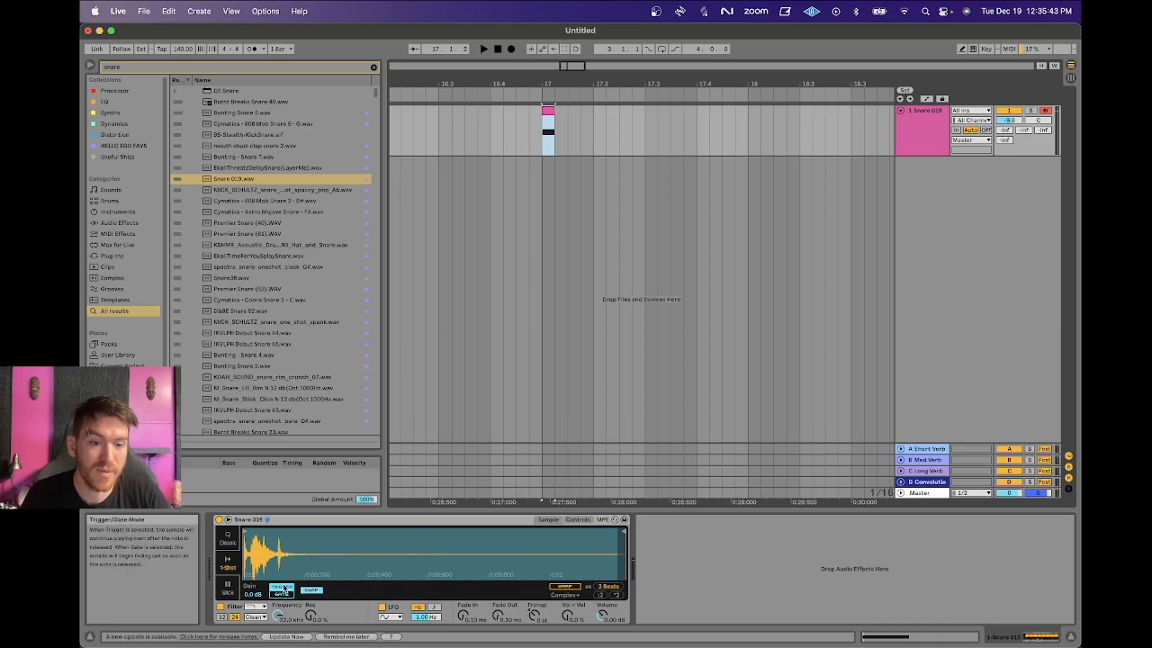
click(228, 543)
key(space)
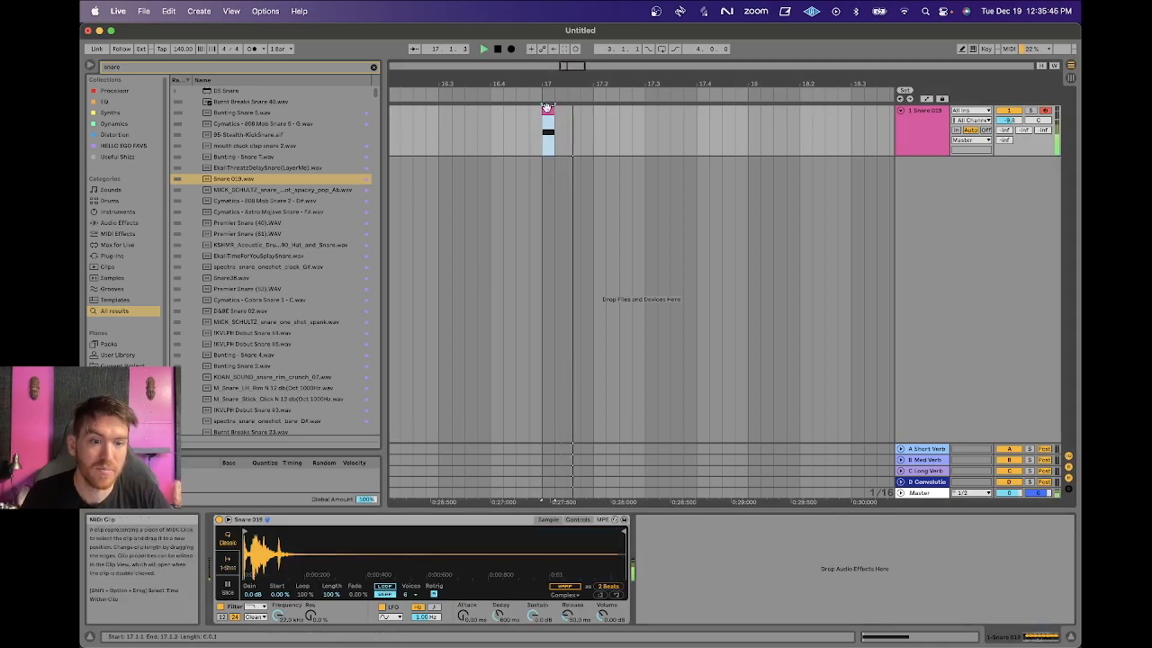
click(544, 110)
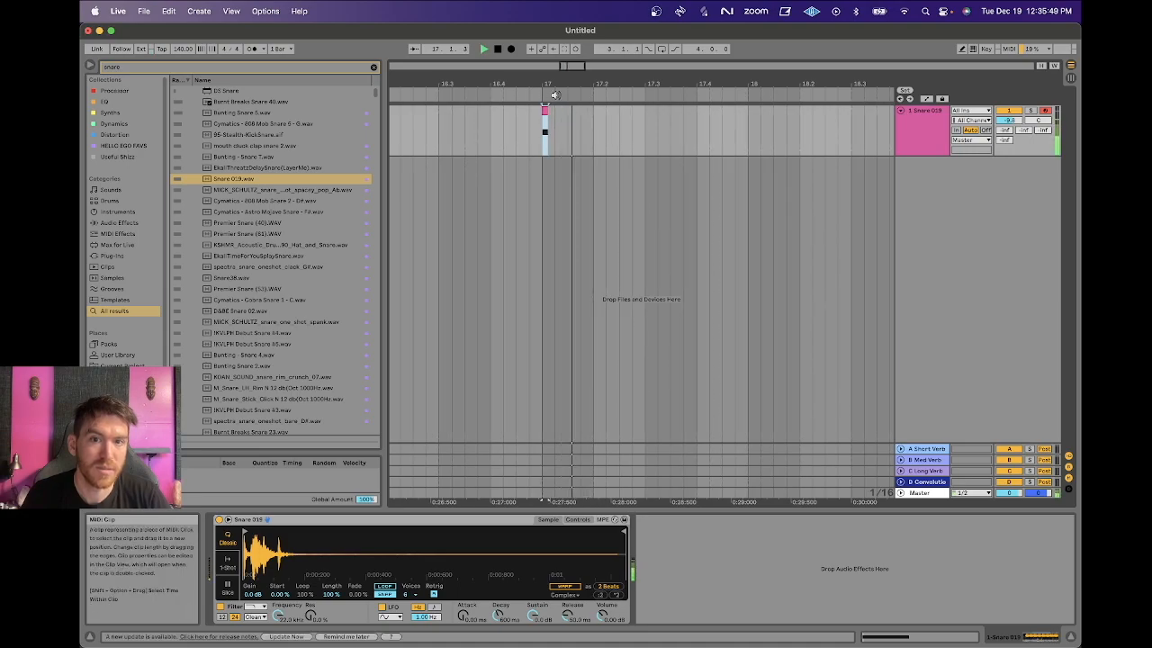
click(545, 111)
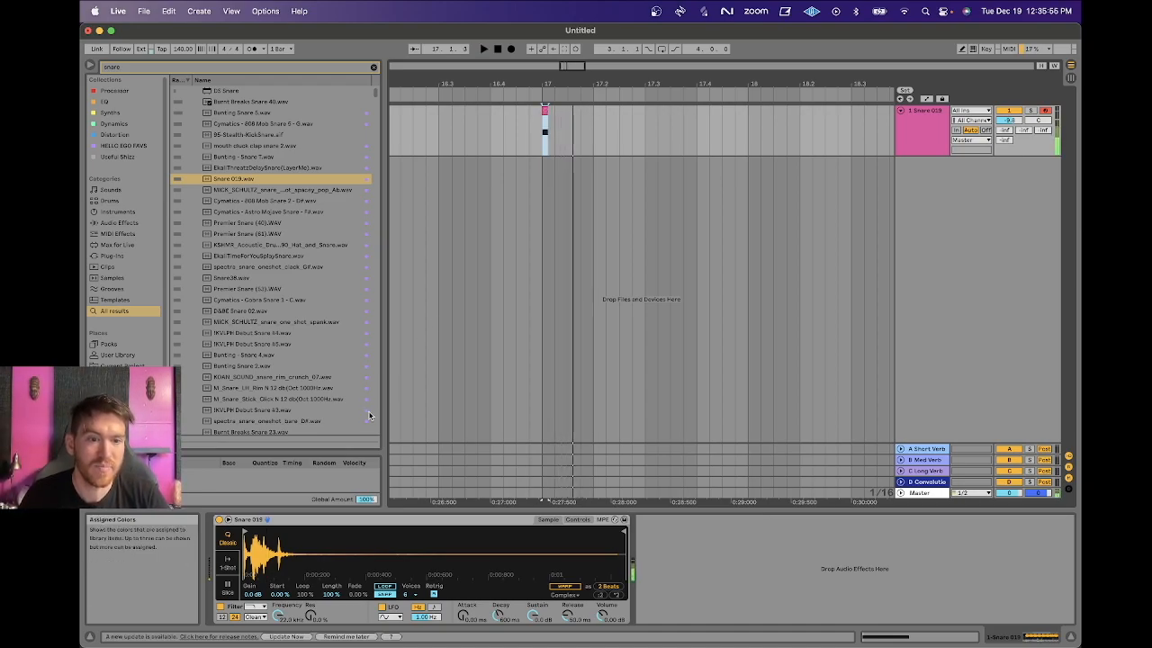
- Switch Simpler back to 1-Shot mode and play the snare from the same short clip in Trigger mode
click(226, 561)
key(space)
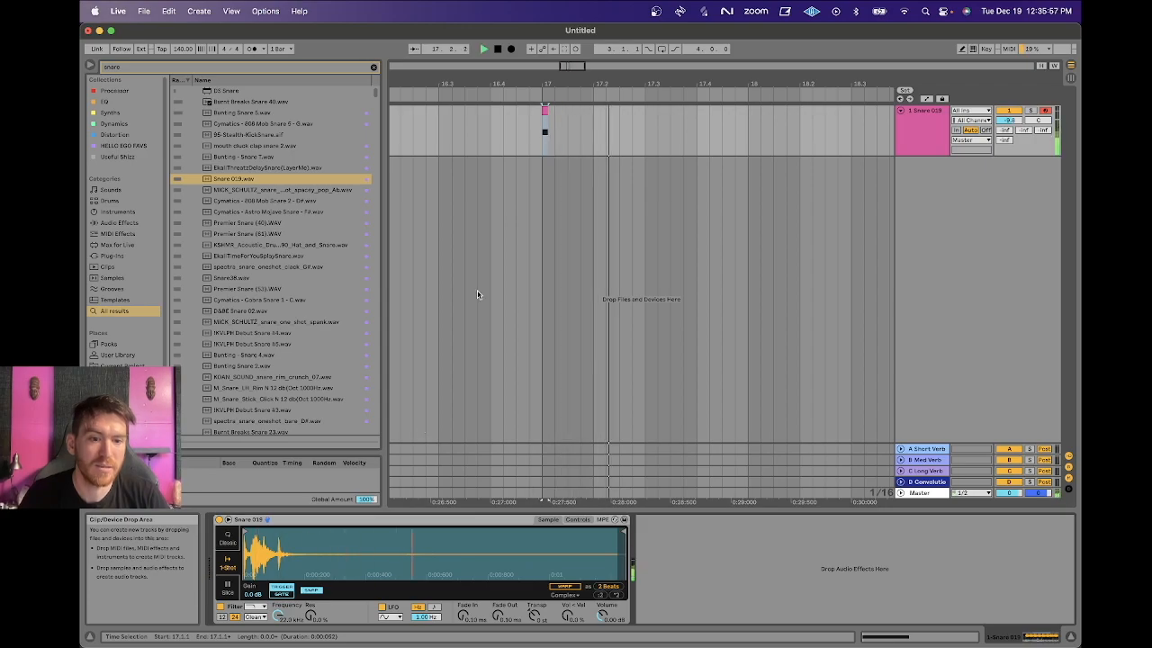
key(space)
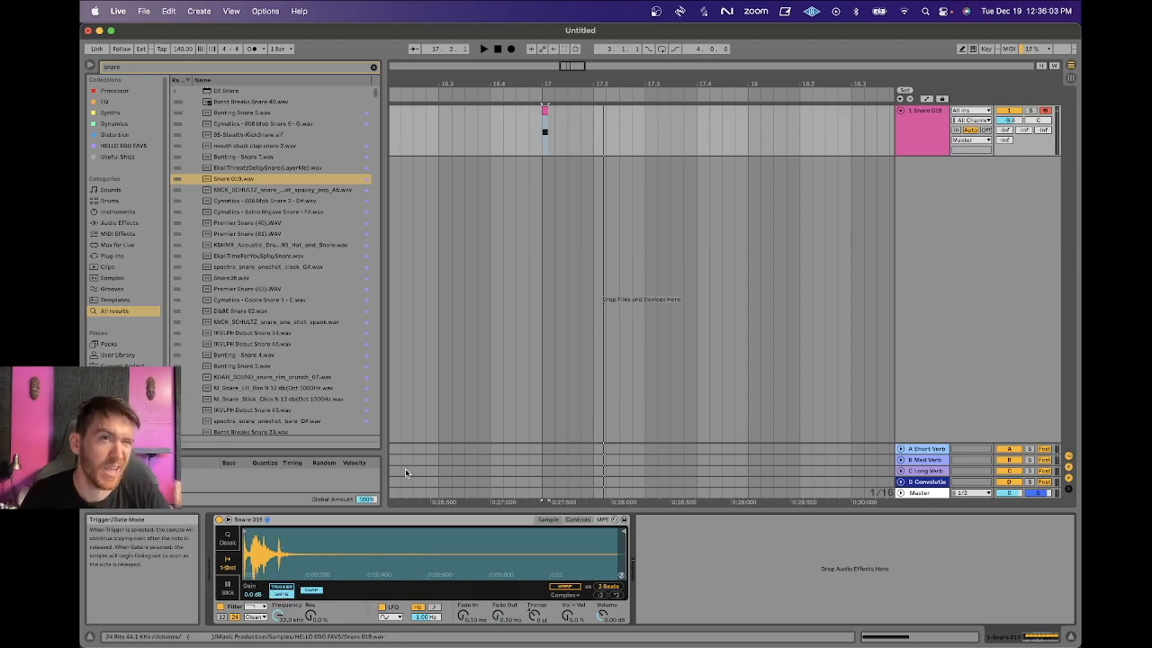
key(space)
key(space)
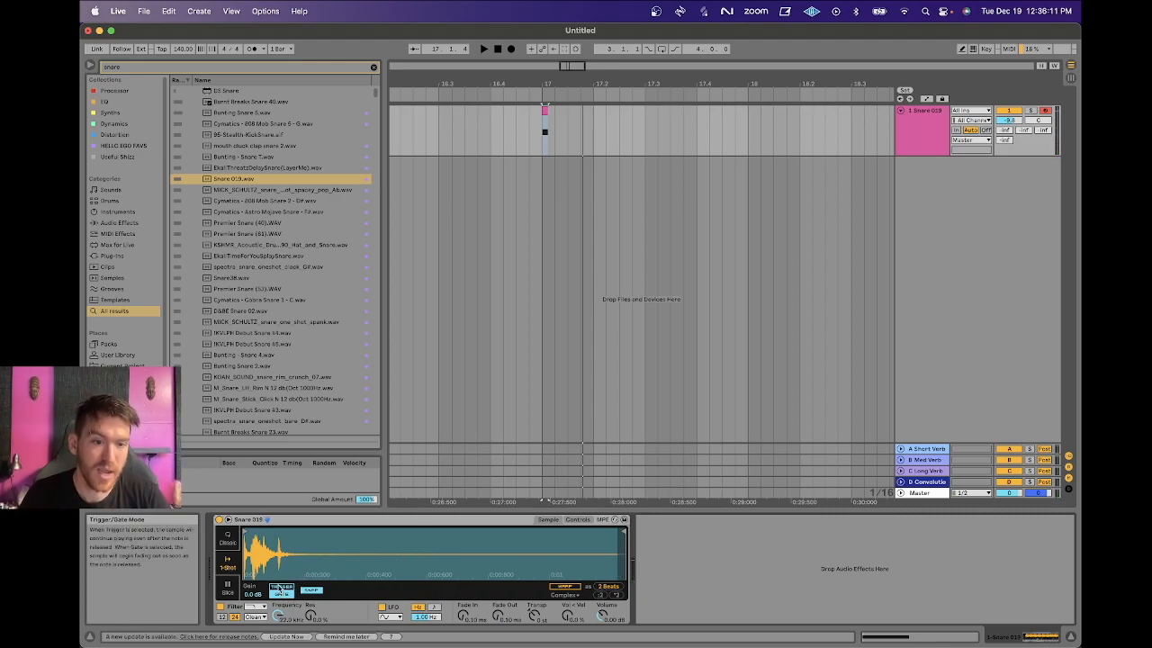
- Switch Simpler to Slice mode, search for "hello ego beat", and load Hello Ego_Patreon_June23_Comb Beat 6.wav in place of the snare
click(230, 583)
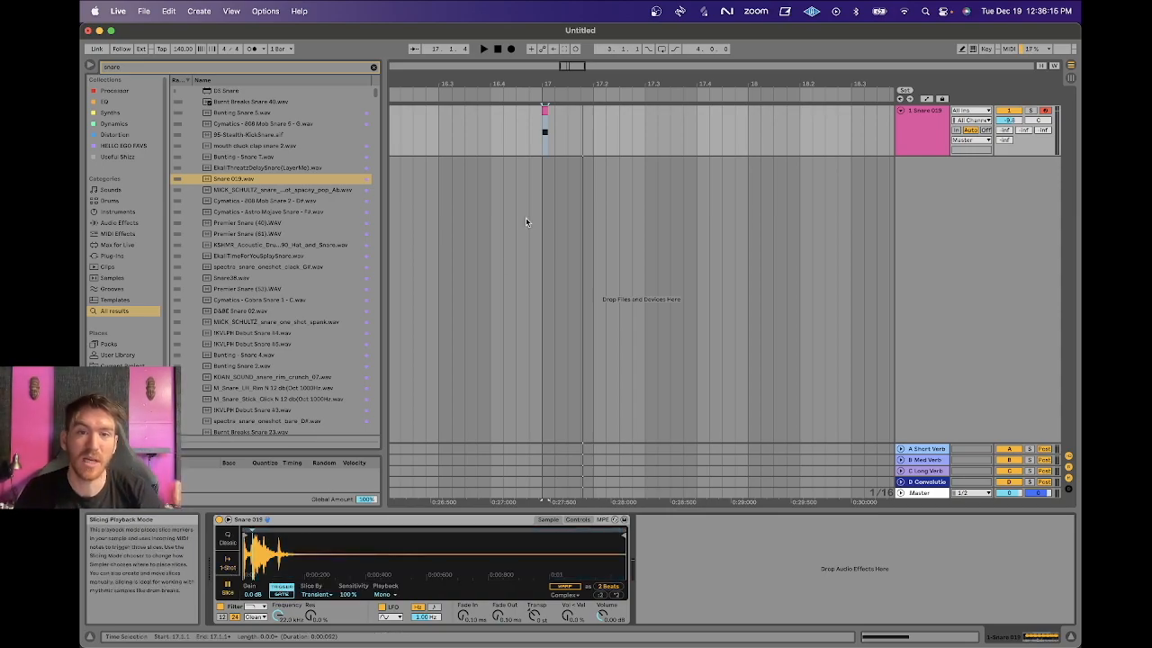
key(super+f)
text(hello)
key(BackSpace)
text(o ego beat)
click(285, 168)
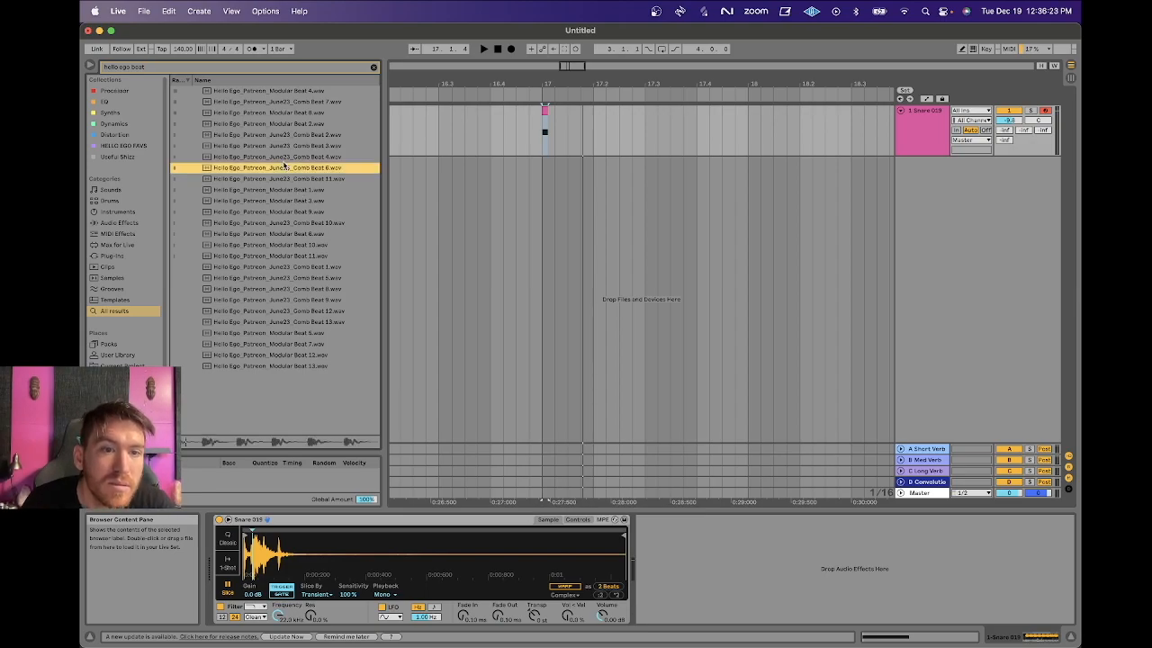
drag(362, 536, 352, 547)
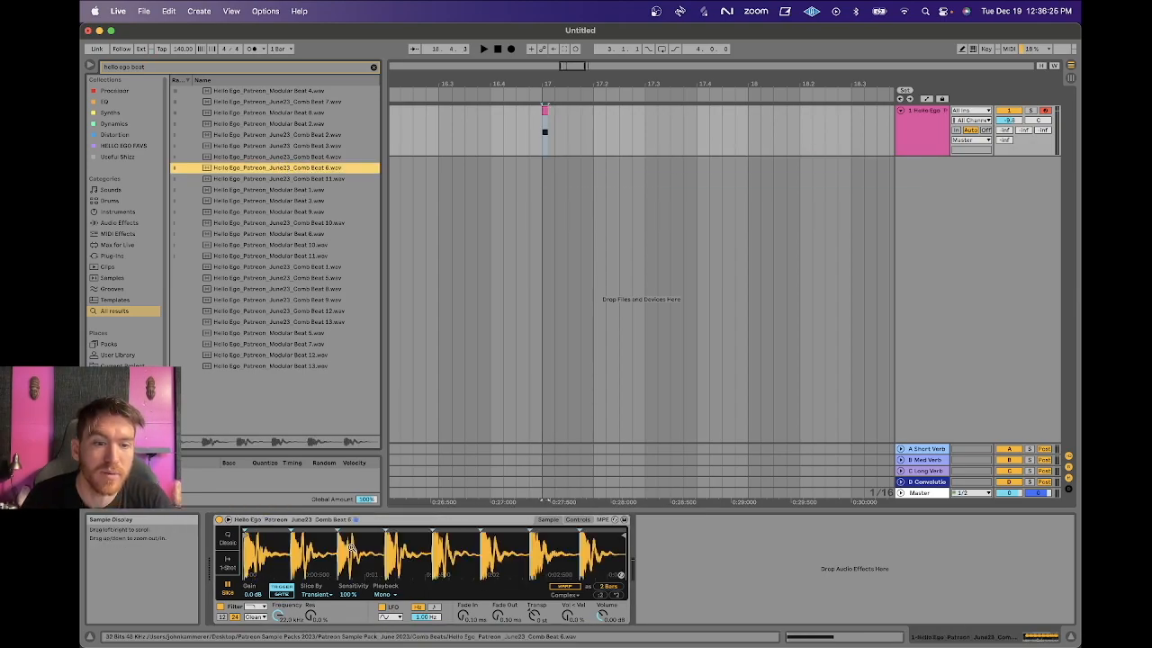
- Lengthen the MIDI clip to one full bar, from bar 17 to 18, and open its notes for editing
mouse_move(545, 109)
mouse_down()
mouse_move(773, 109)
mouse_move(737, 109)
mouse_up()
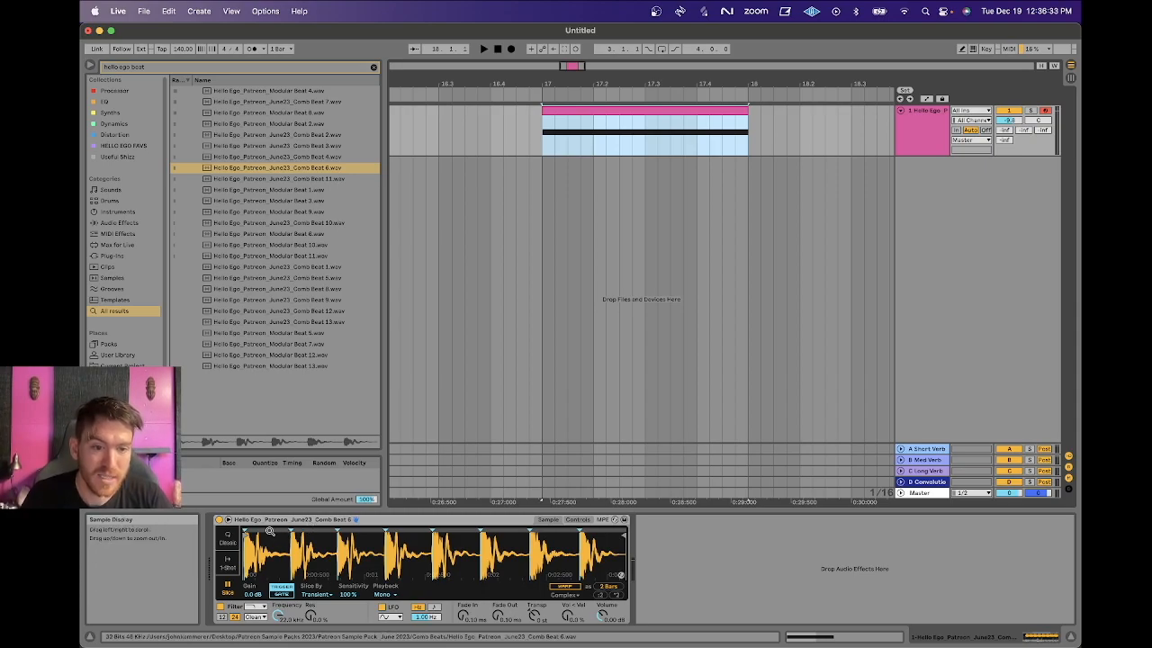
click(298, 536)
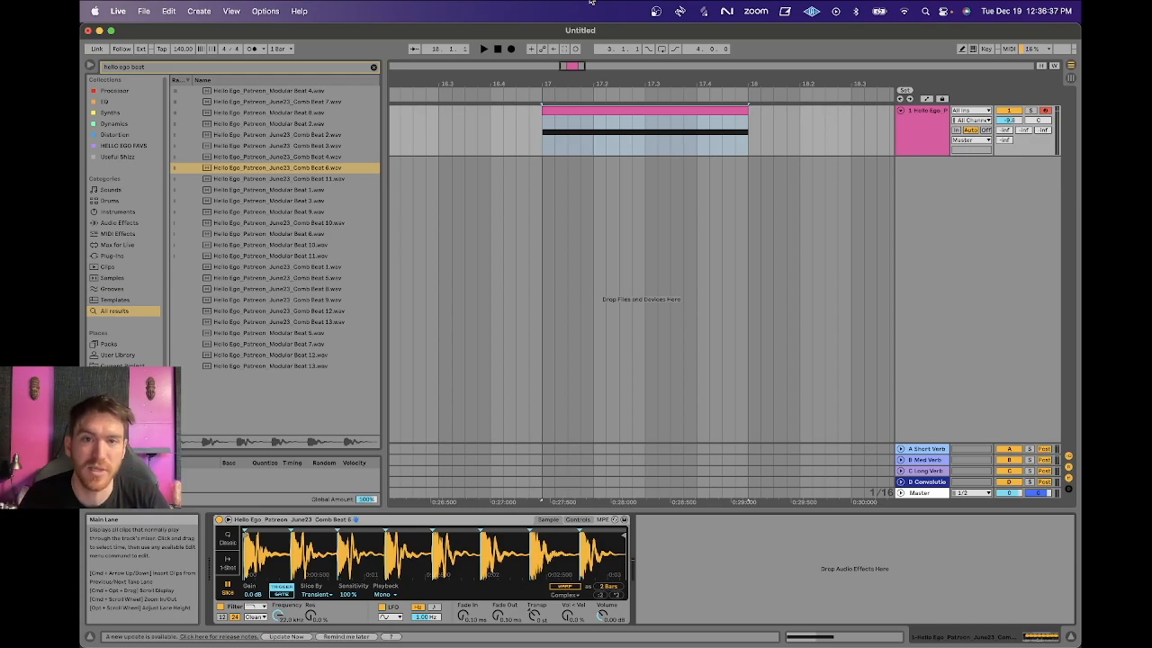
double_click(552, 110)
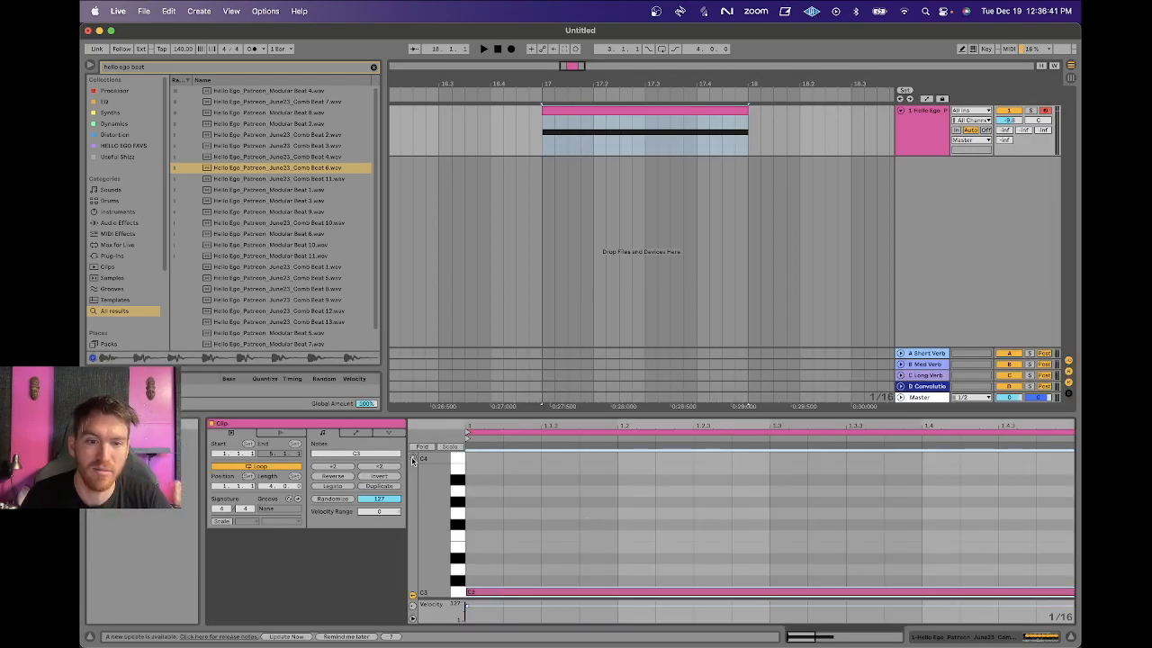
drag(523, 412, 523, 471)
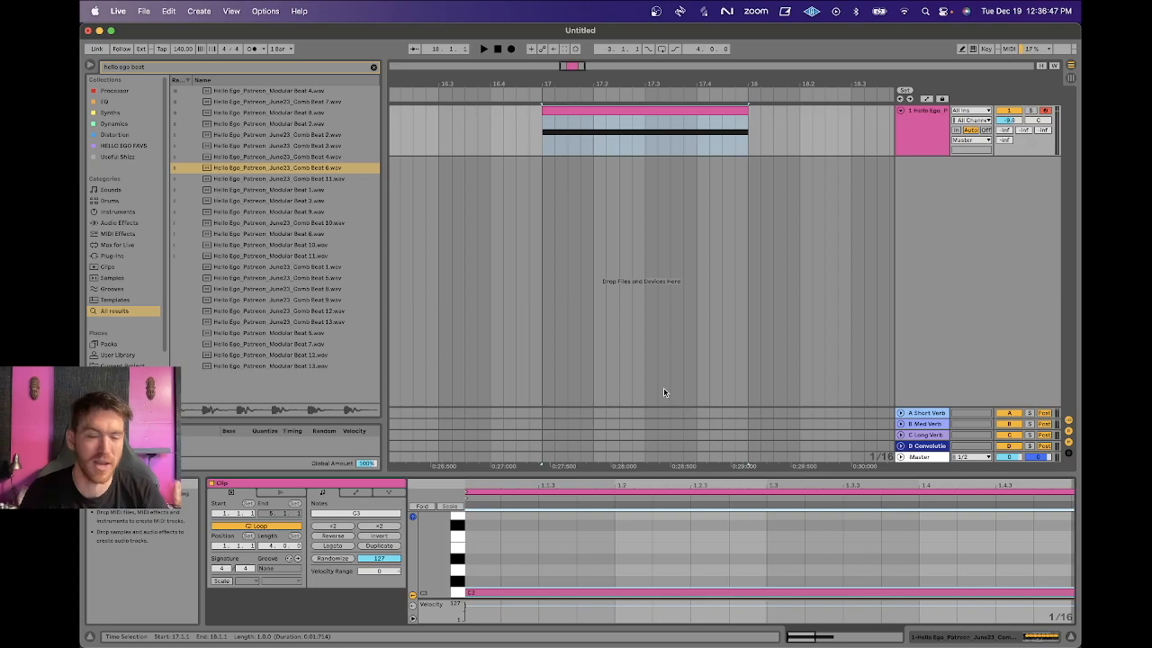
scroll(681, 536, down, 2)
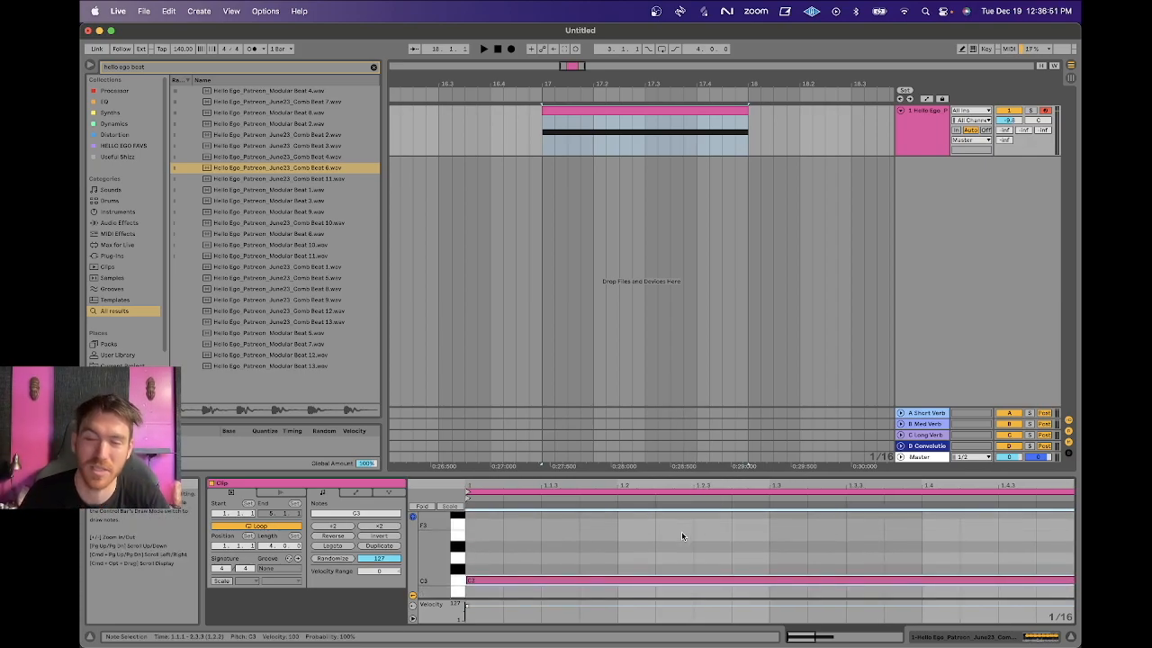
- Play the sliced beat from the C3 note and move that note down to C1
click(911, 131)
key(space)
key(space)
key(space)
key(space)
double_click(600, 110)
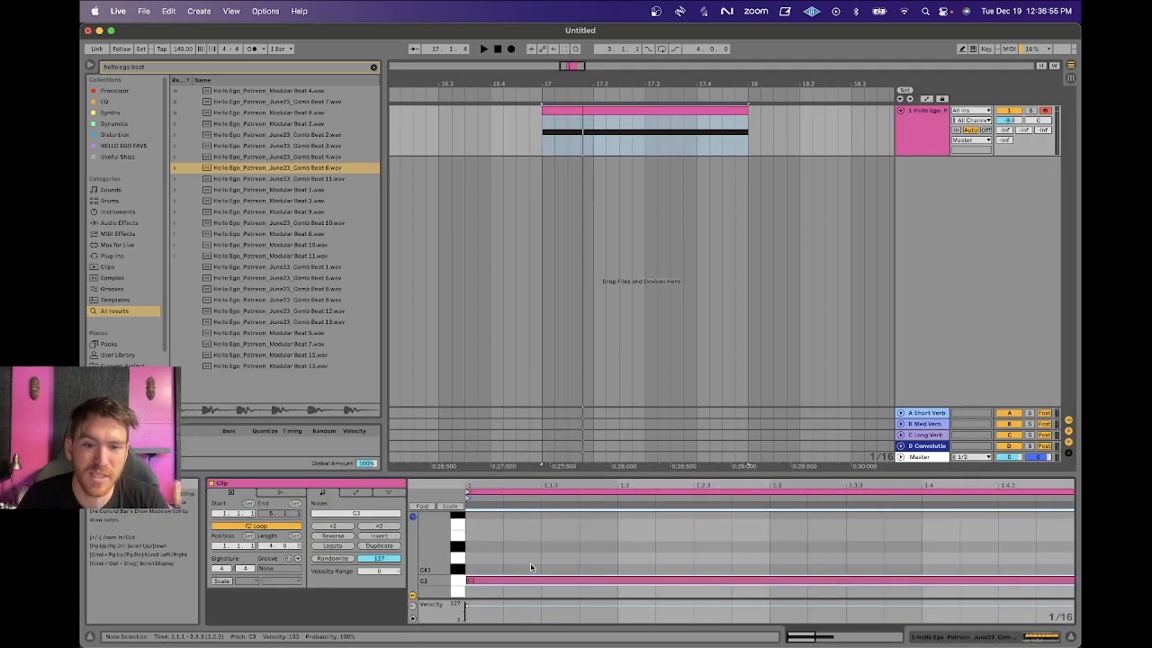
scroll(511, 583, up, 1)
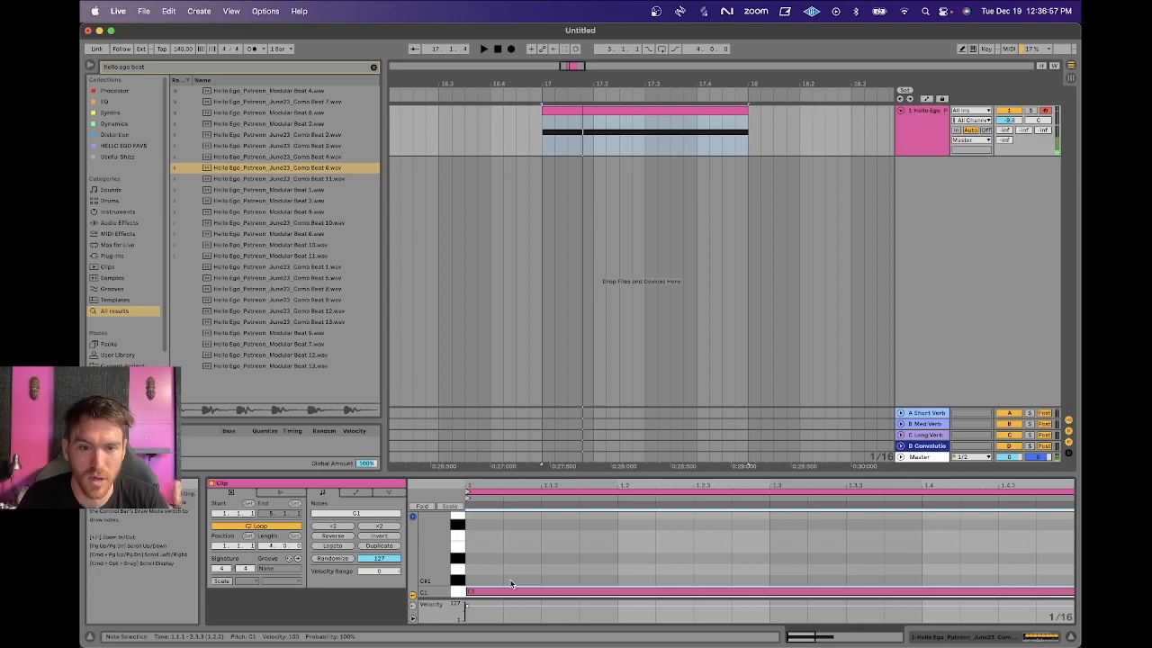
- Play the C1 note with Simpler's sliced waveform in view to hear the first slice
key(shift+Tab)
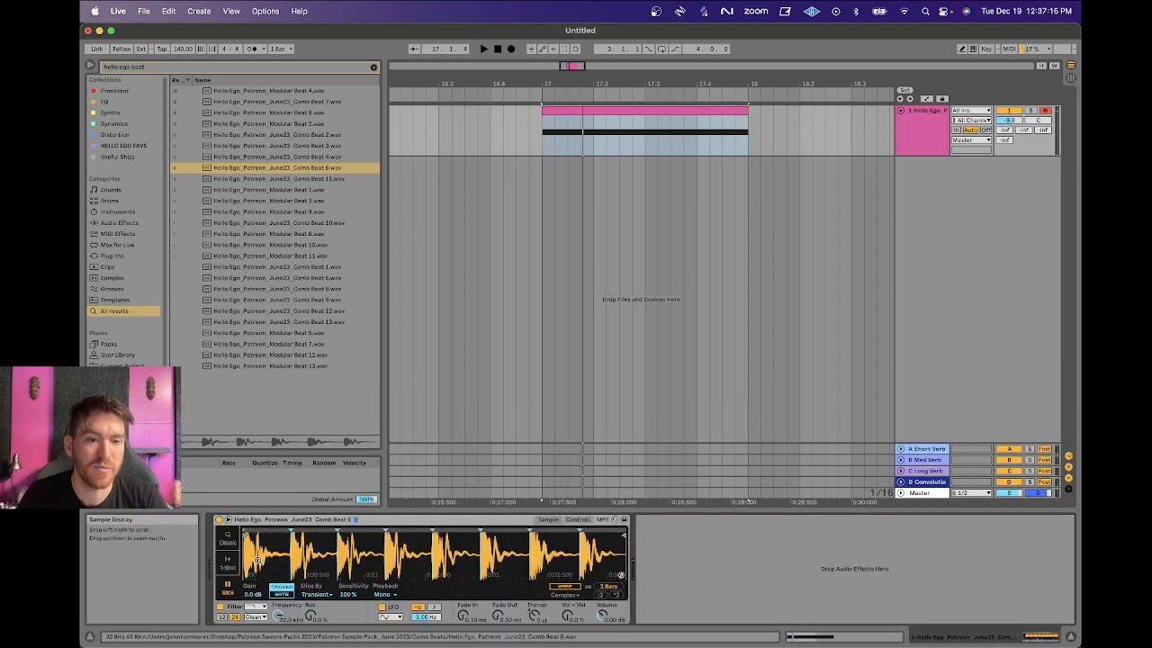
key(space)
key(space)
- Raise the clip's long note from C1 to D1 and play it repeatedly to hear the slices it triggers
key(shift+Tab)
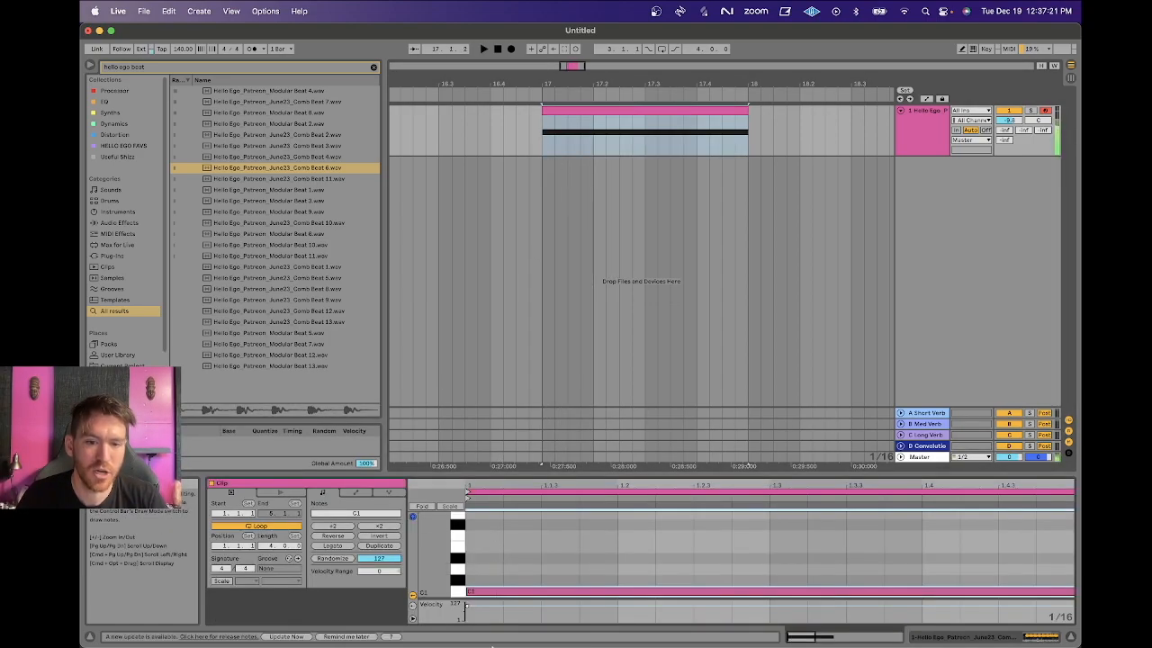
click(911, 155)
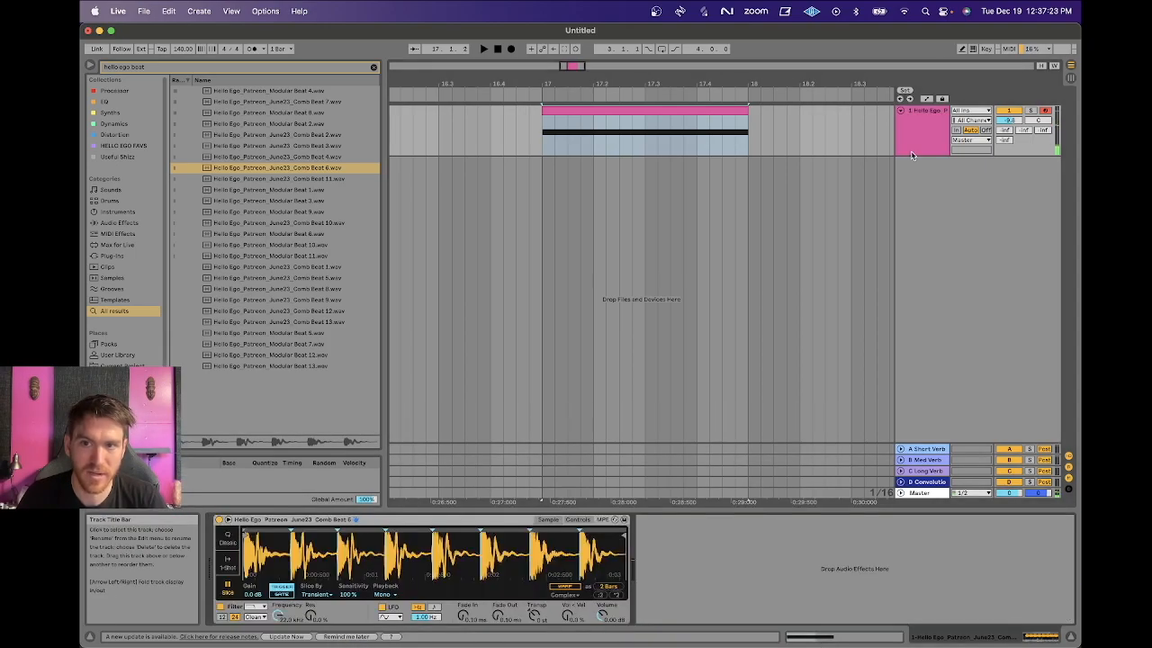
click(566, 106)
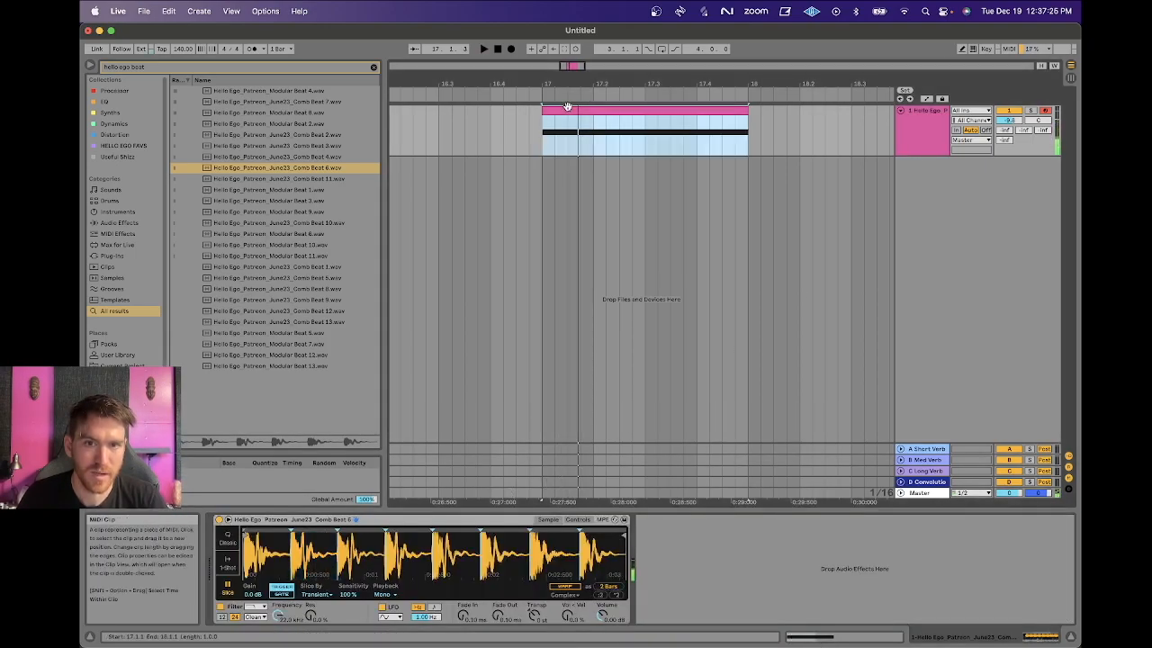
double_click(567, 106)
key(space)
key(space)
double_click(918, 124)
key(space)
key(space)
key(space)
key(space)
key(space)
key(space)
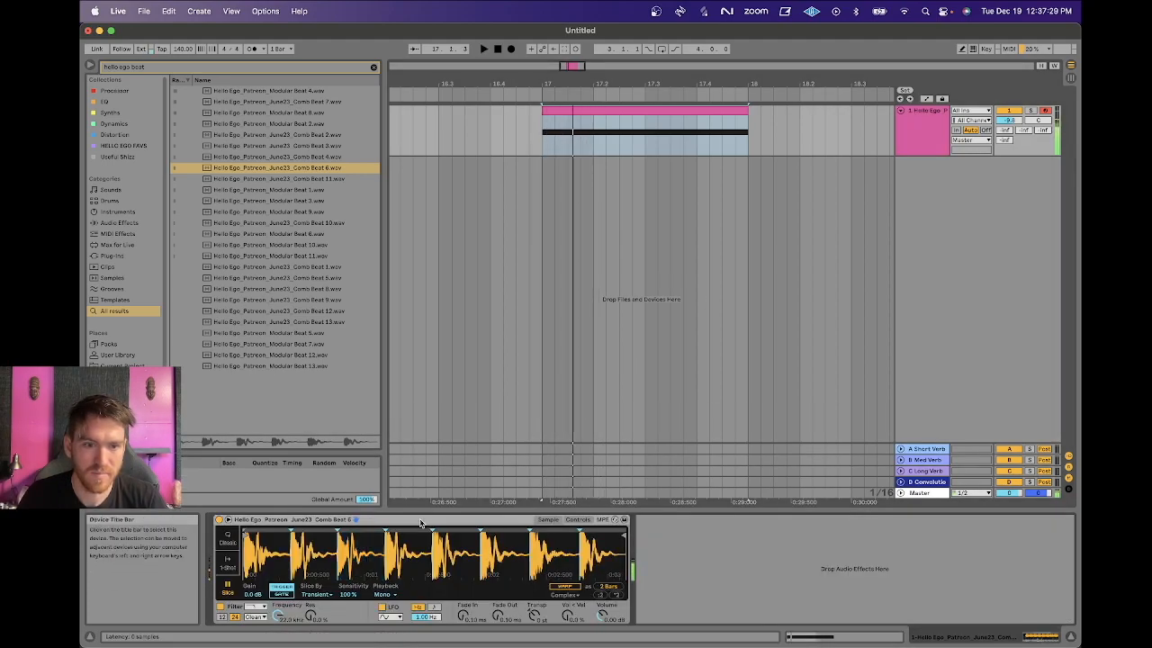
key(space)
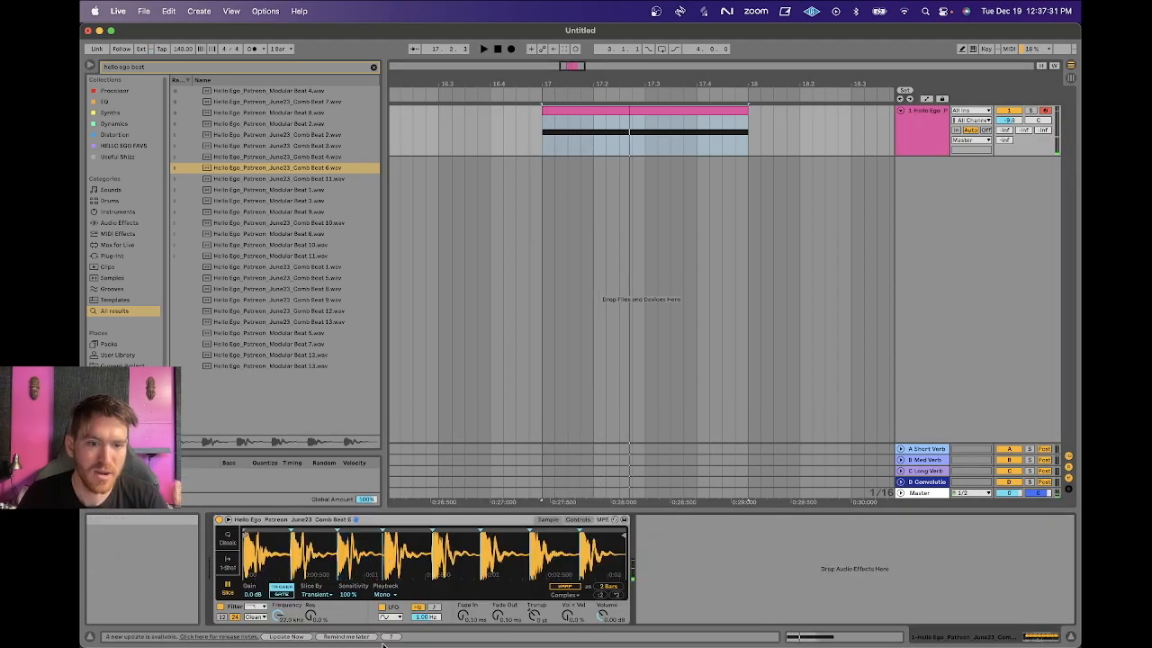
- Move the slice marker earlier, ahead of the third hit's transient, and play the clip to check the slice start
scroll(357, 548, up, 5)
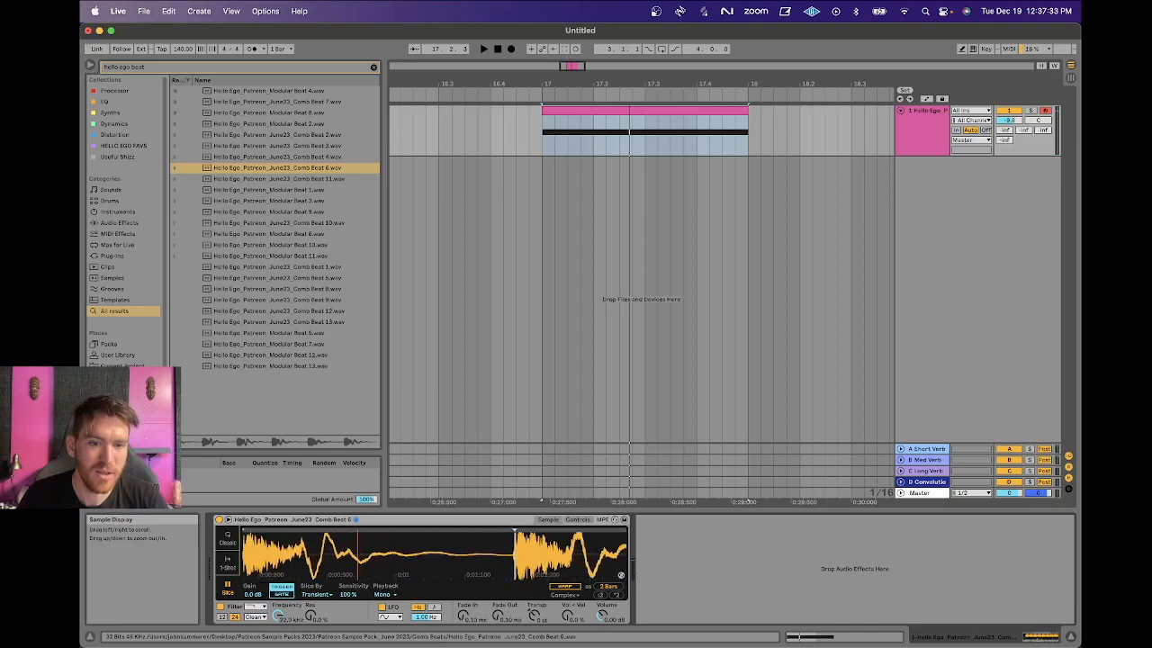
scroll(532, 551, up, 5)
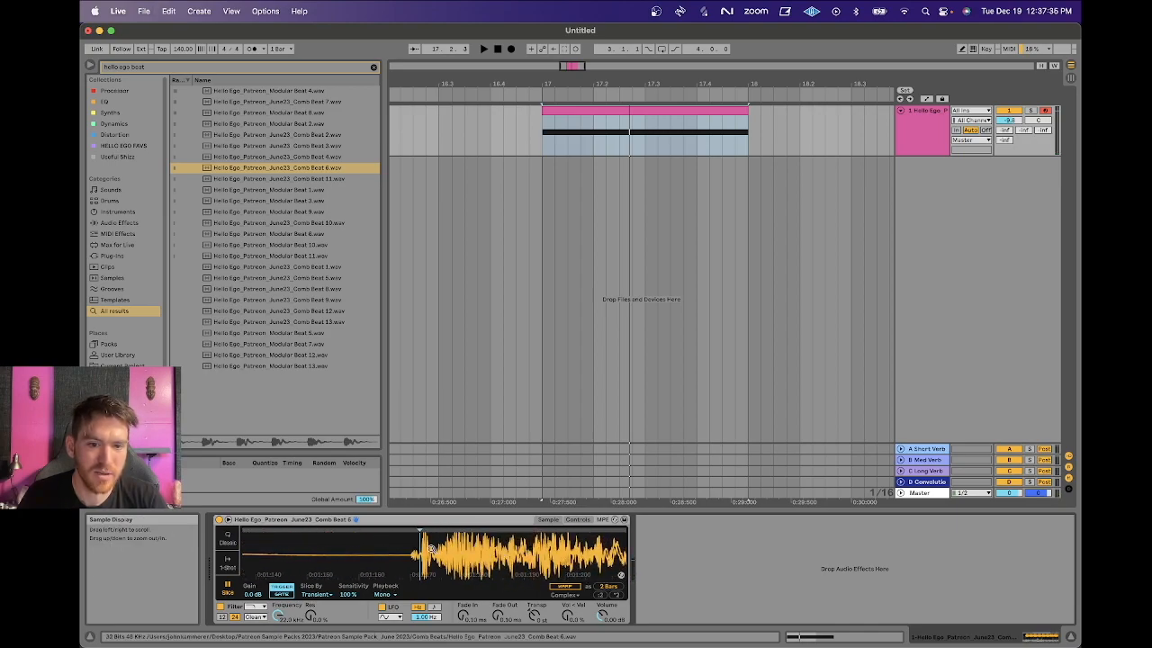
scroll(432, 550, up, 3)
key(space)
key(space)
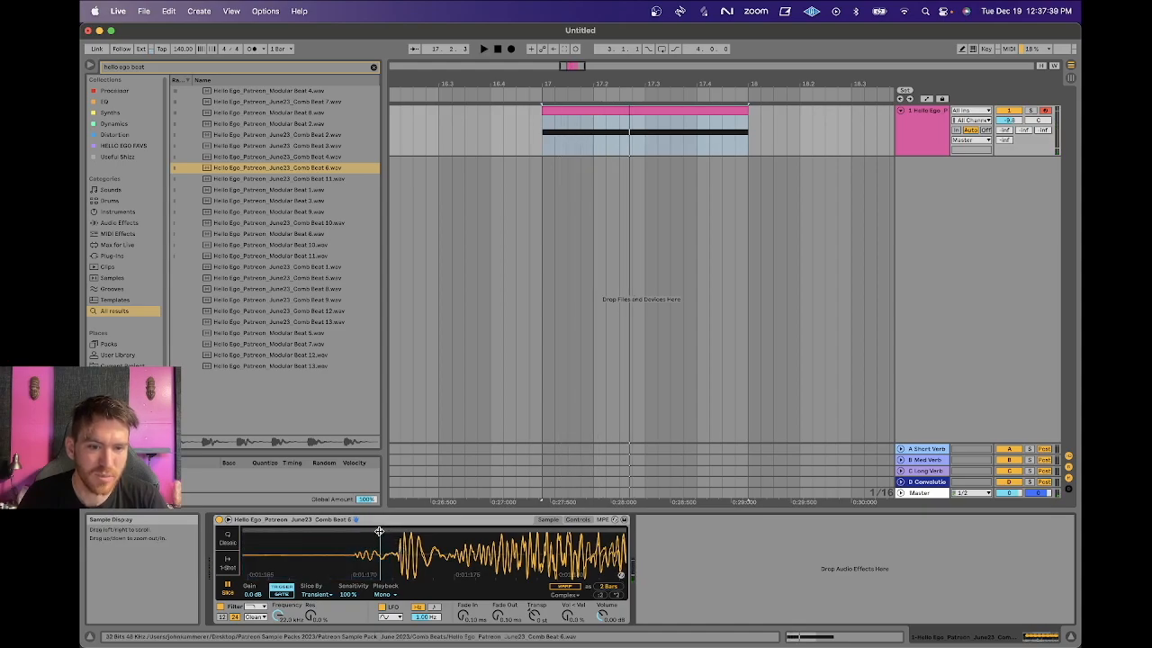
key(space)
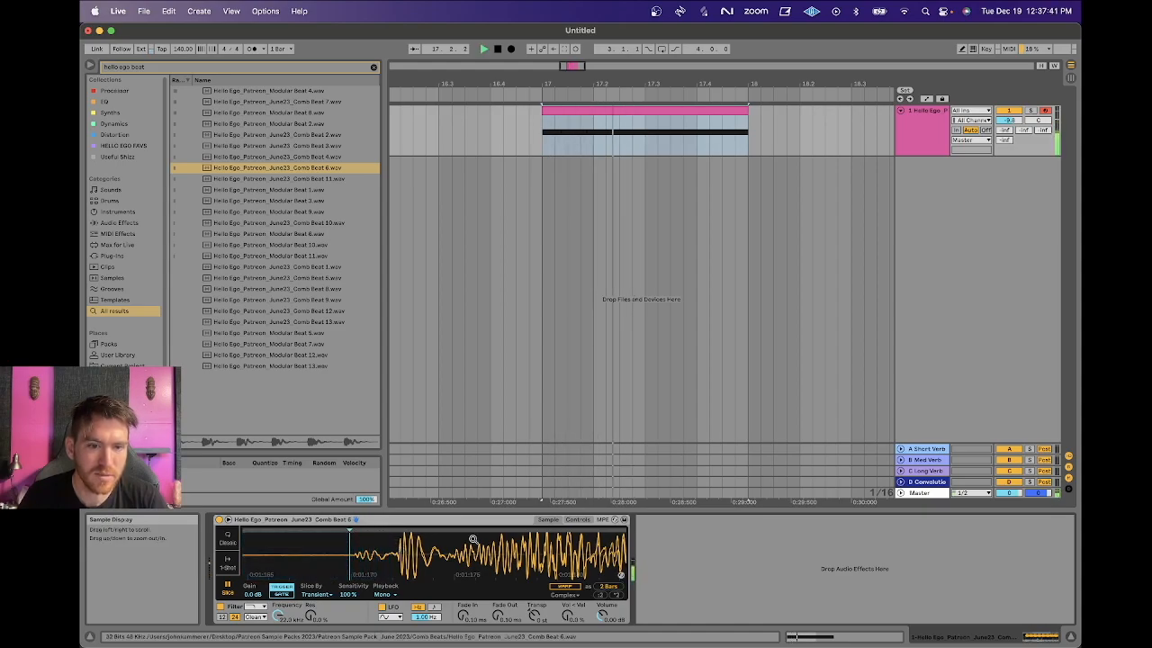
scroll(385, 550, down, 5)
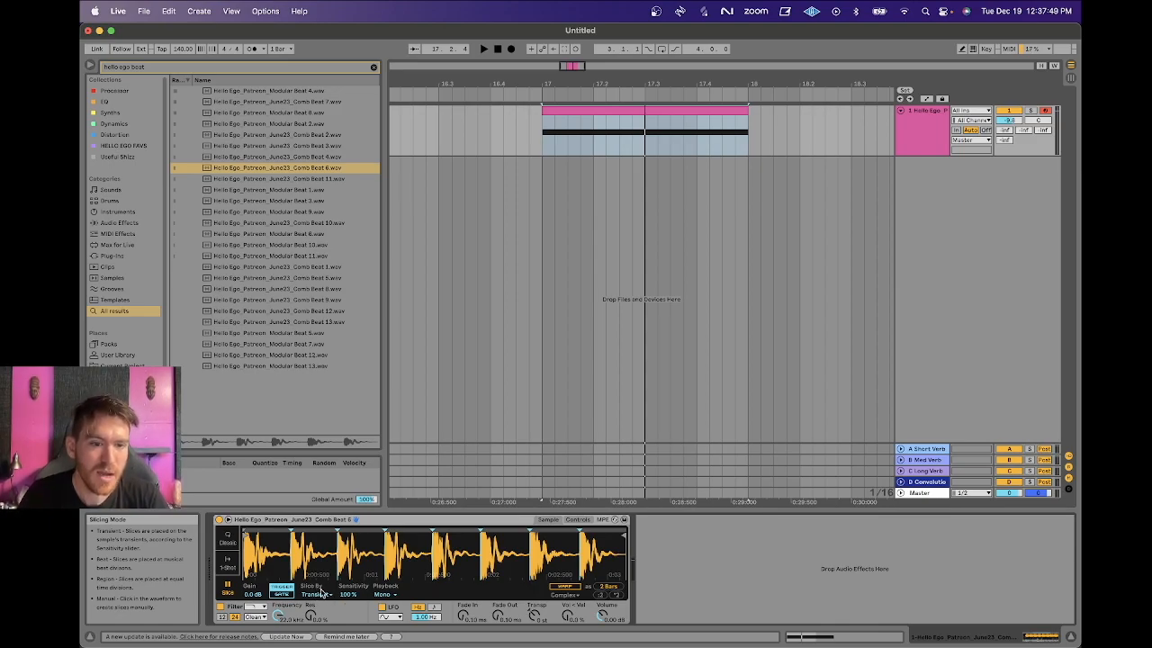
- Set Simpler to slice by Beat with a 1/16 division
click(319, 591)
click(321, 611)
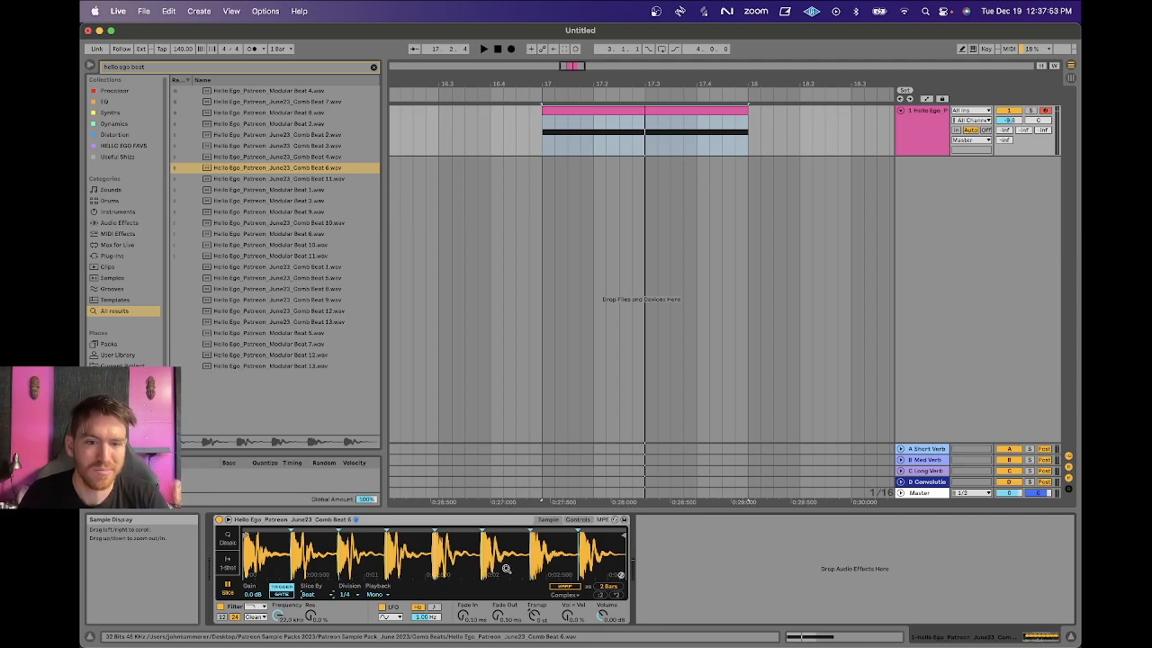
click(345, 594)
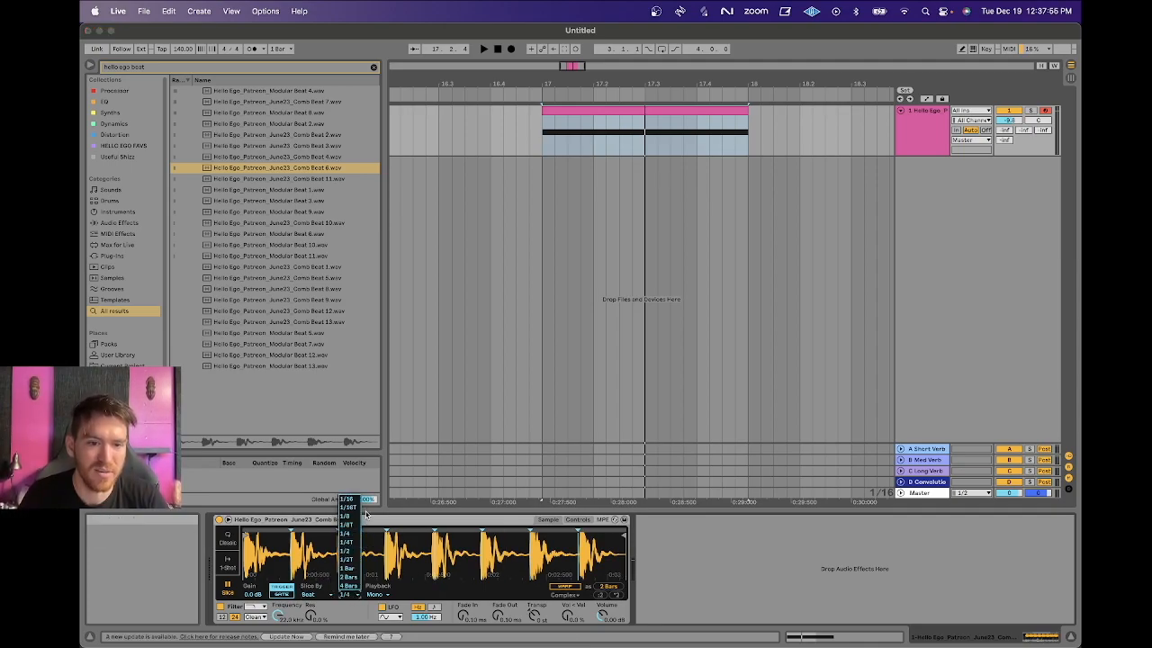
click(349, 500)
- Replace the clip's long note with a single 1/16 C1 note at the start of the bar
click(585, 119)
double_click(582, 120)
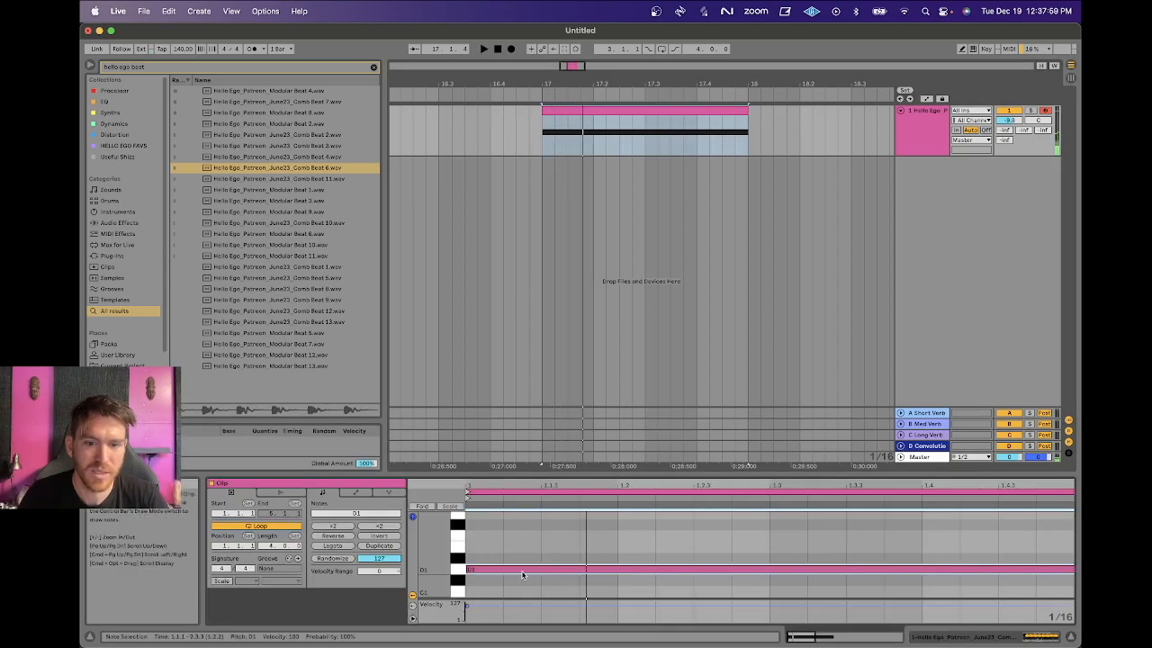
drag(498, 571, 488, 591)
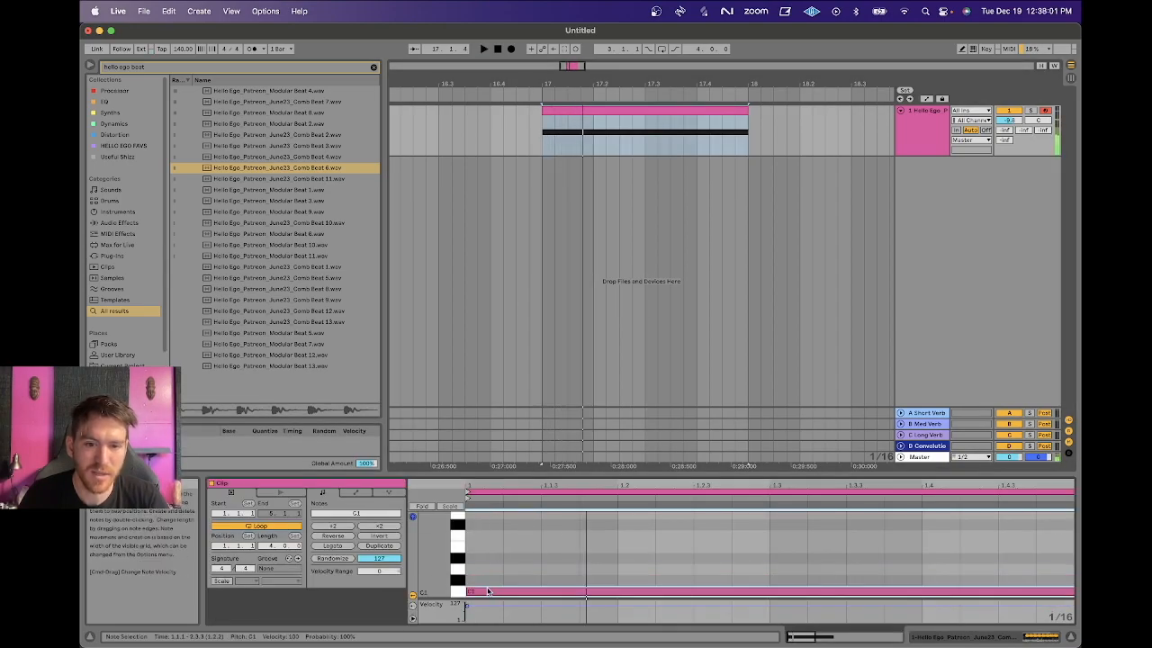
double_click(483, 593)
double_click(482, 593)
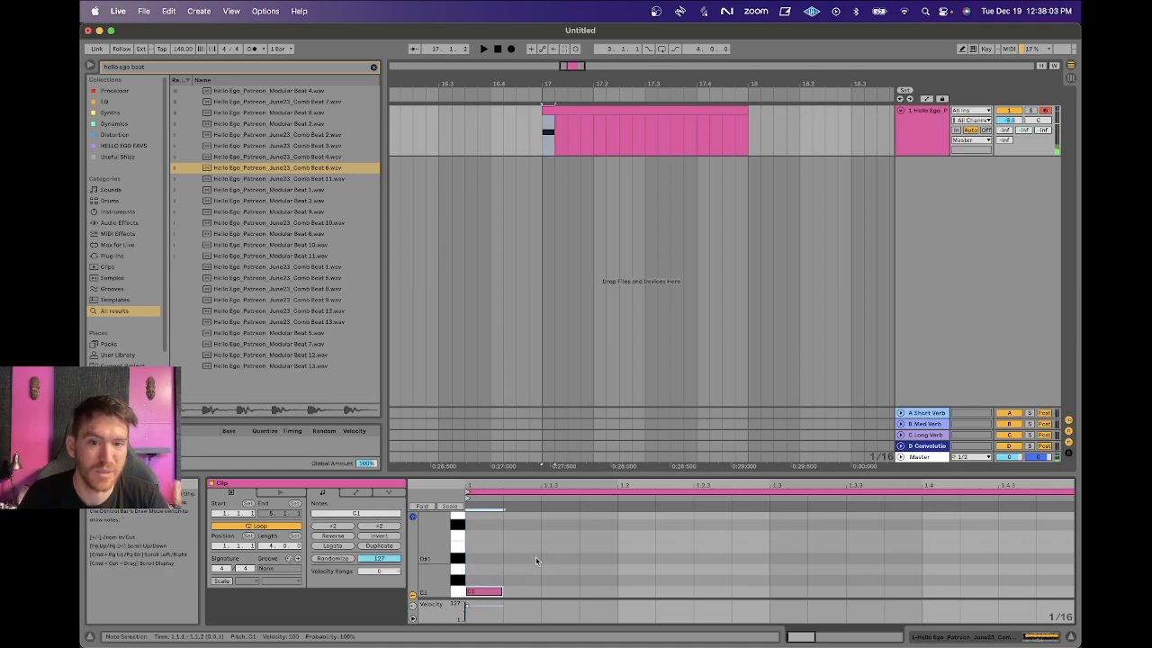
- Add 1/16 notes across the rest of the bar in the order E1, F1, F1, D#1, C#1, C#1, D1, E1
double_click(515, 546)
double_click(590, 535)
click(657, 534)
double_click(671, 536)
double_click(745, 558)
double_click(892, 581)
scroll(893, 585, down, 3)
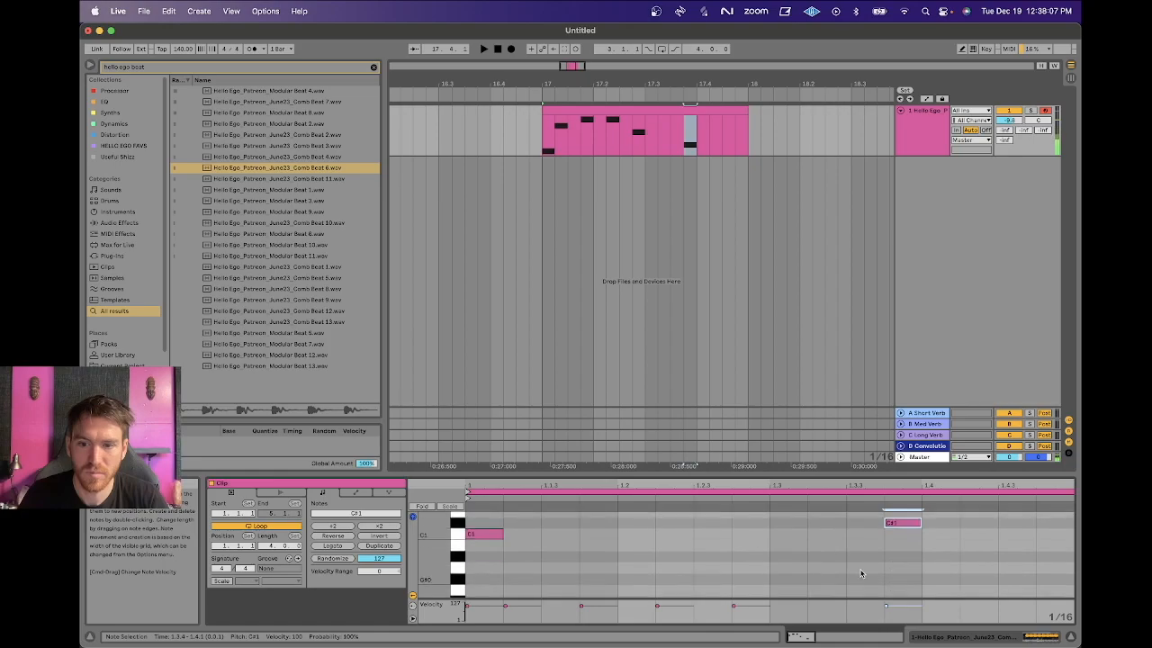
scroll(846, 571, up, 2)
double_click(825, 560)
double_click(972, 548)
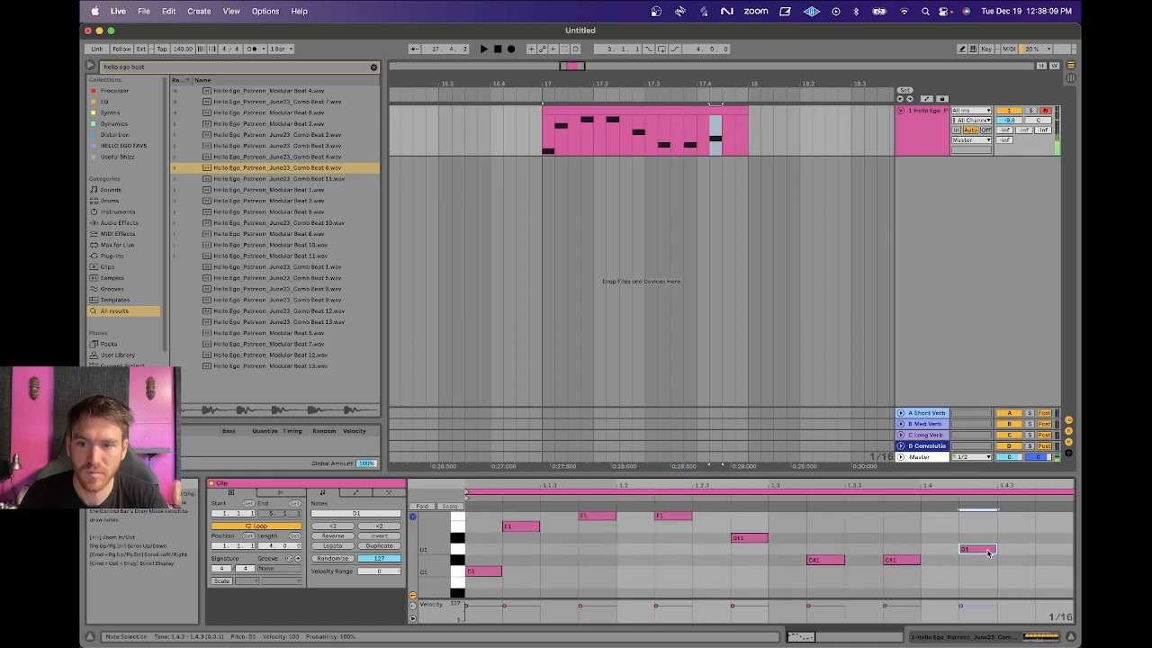
double_click(1046, 526)
- Play the new slice pattern, loop the arrangement over the one-bar clip, and show Simpler's beat slices during playback
key(space)
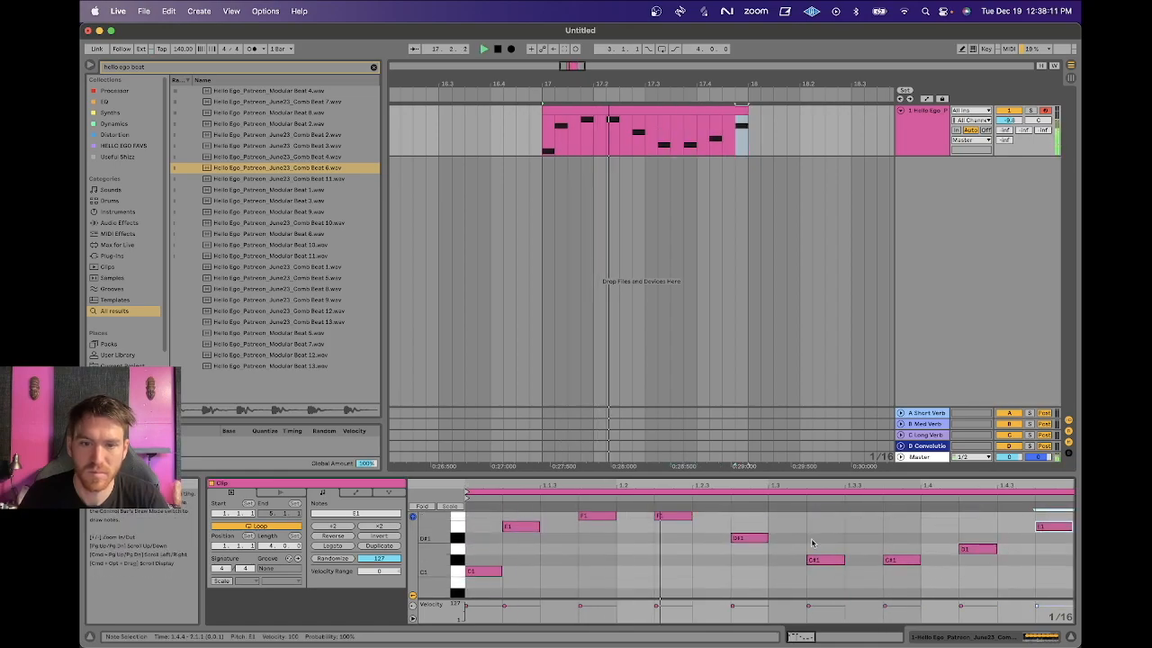
click(709, 110)
key(space)
key(space)
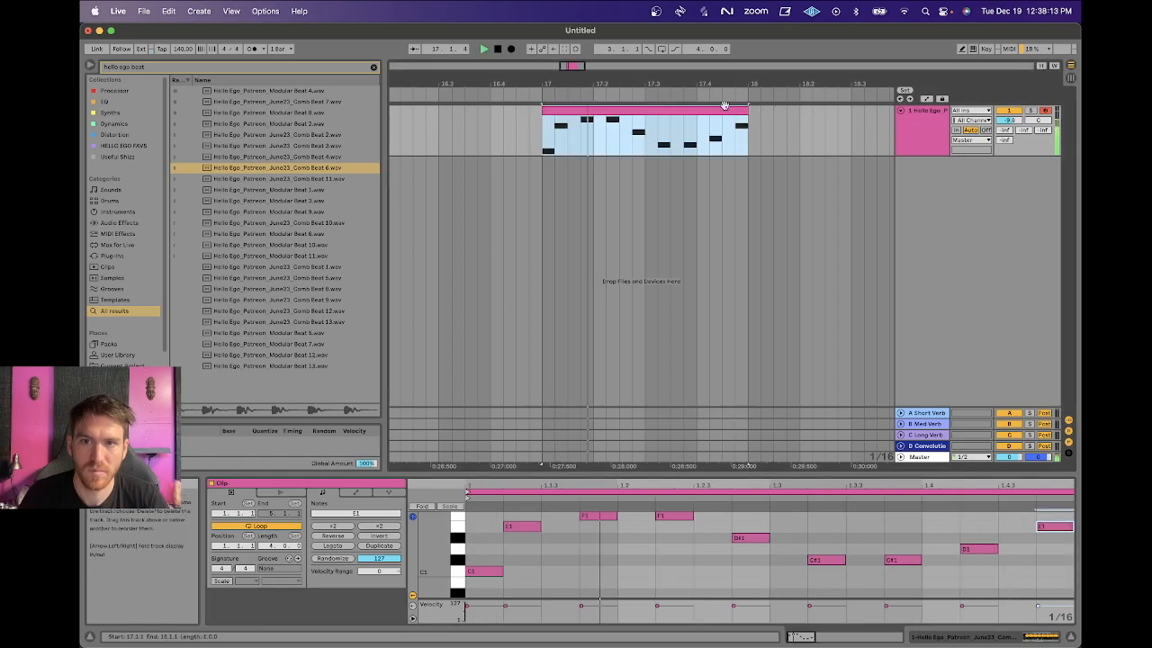
key(super+l)
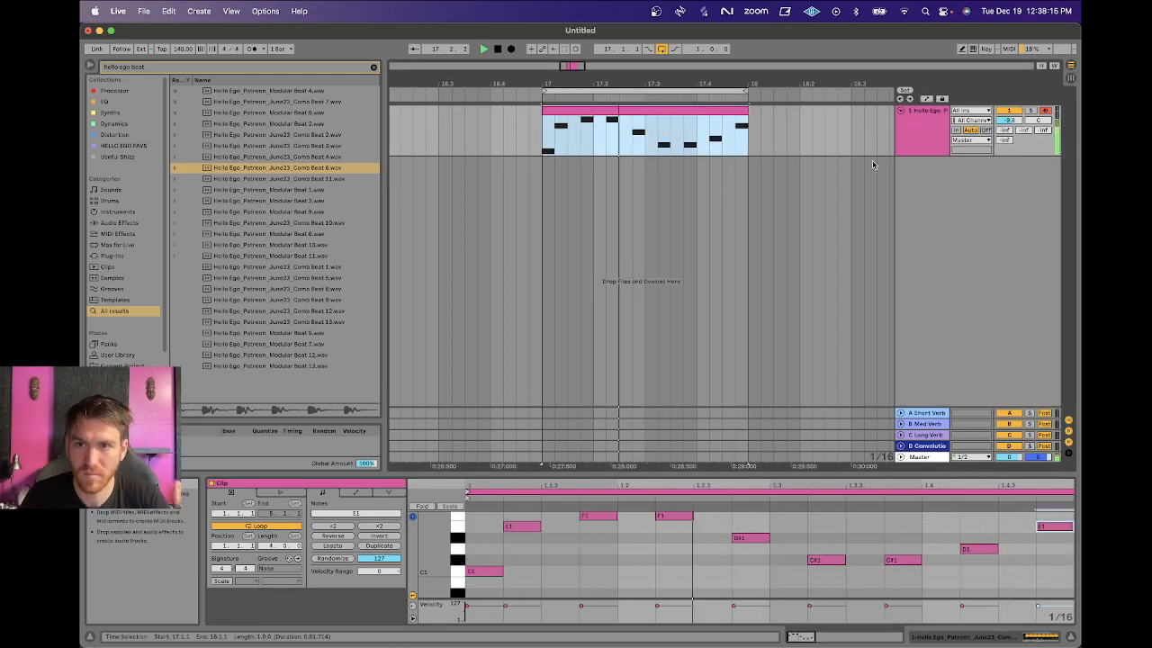
click(927, 131)
click(922, 120)
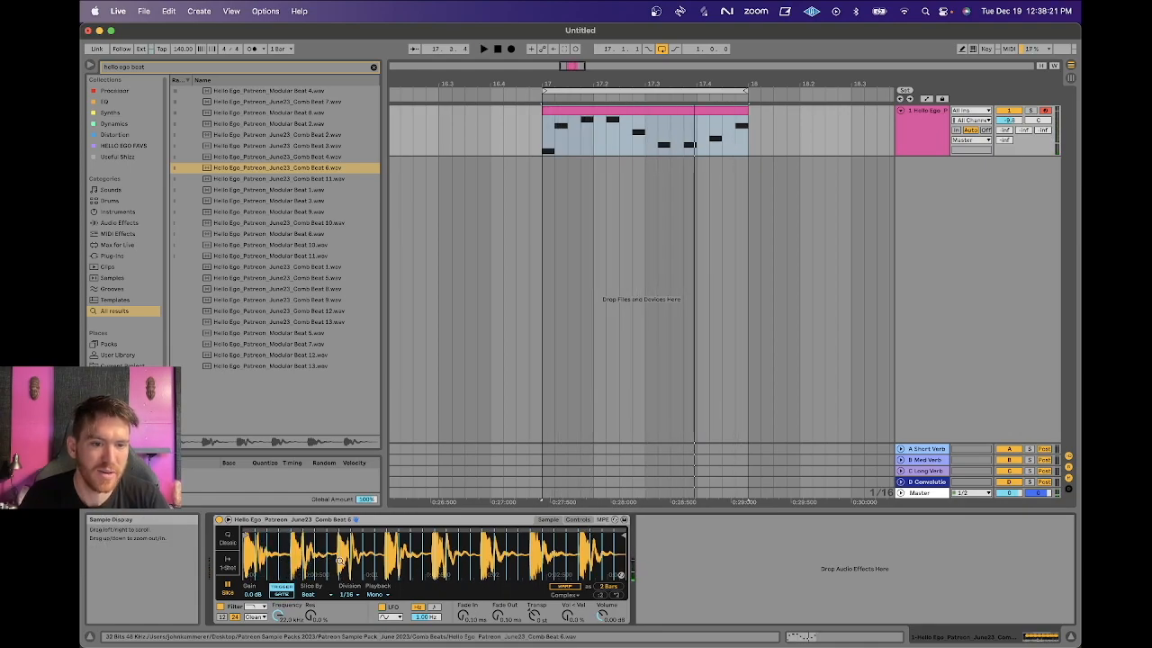
- Transpose all the clip's notes up one octave to the C2–F2 range and play the pattern through Simpler
click(596, 110)
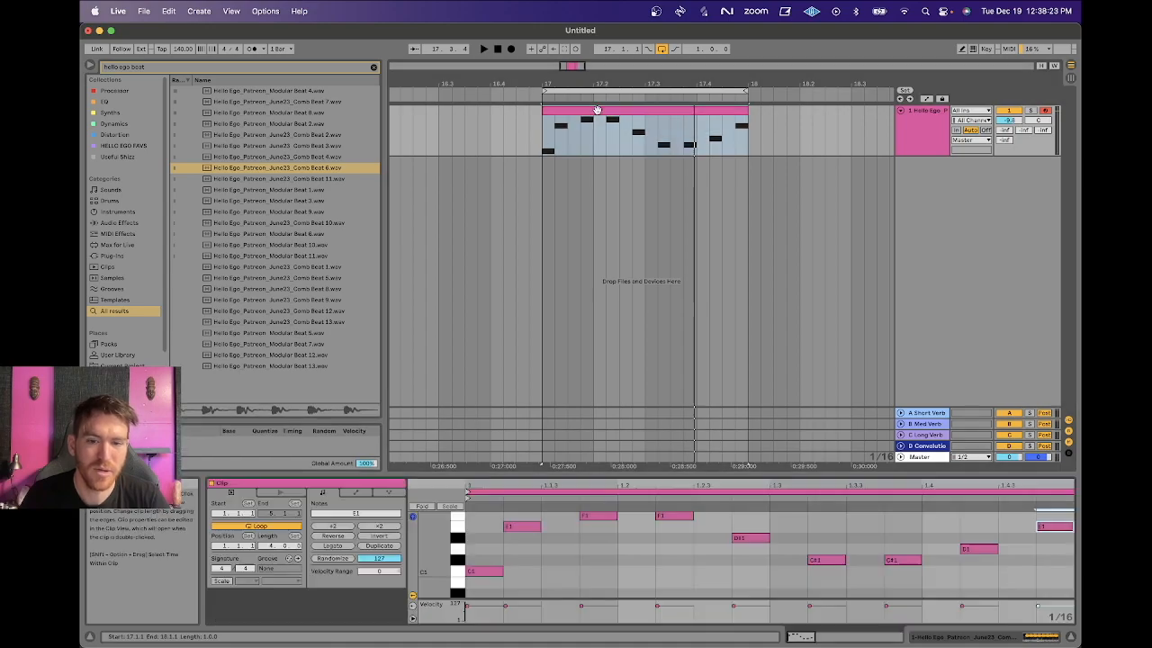
key(space)
key(shift+Up)
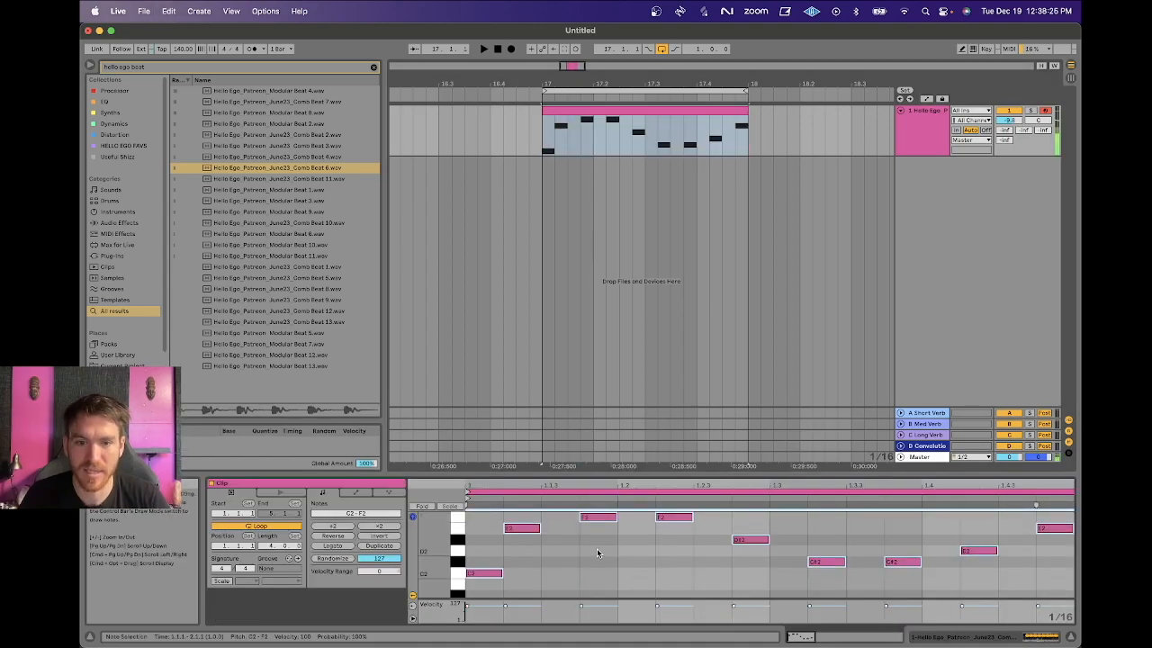
click(906, 122)
key(space)
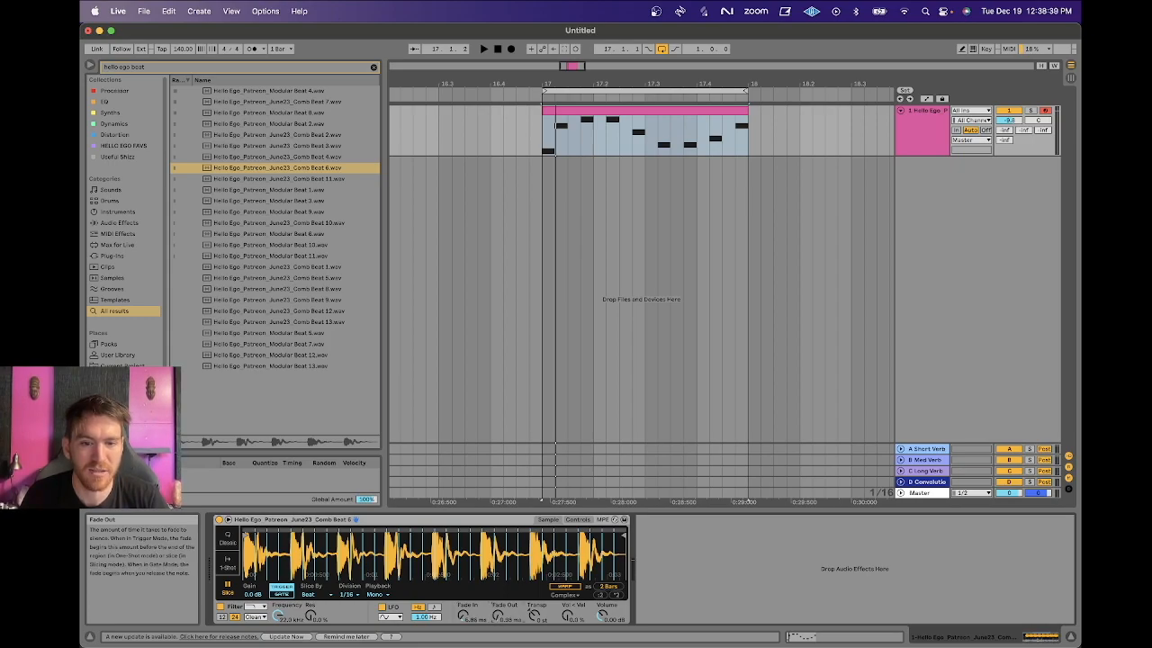
- Play the pattern, switch Simpler's slicing from Beat to Region, and raise the number of regions to 28
key(space)
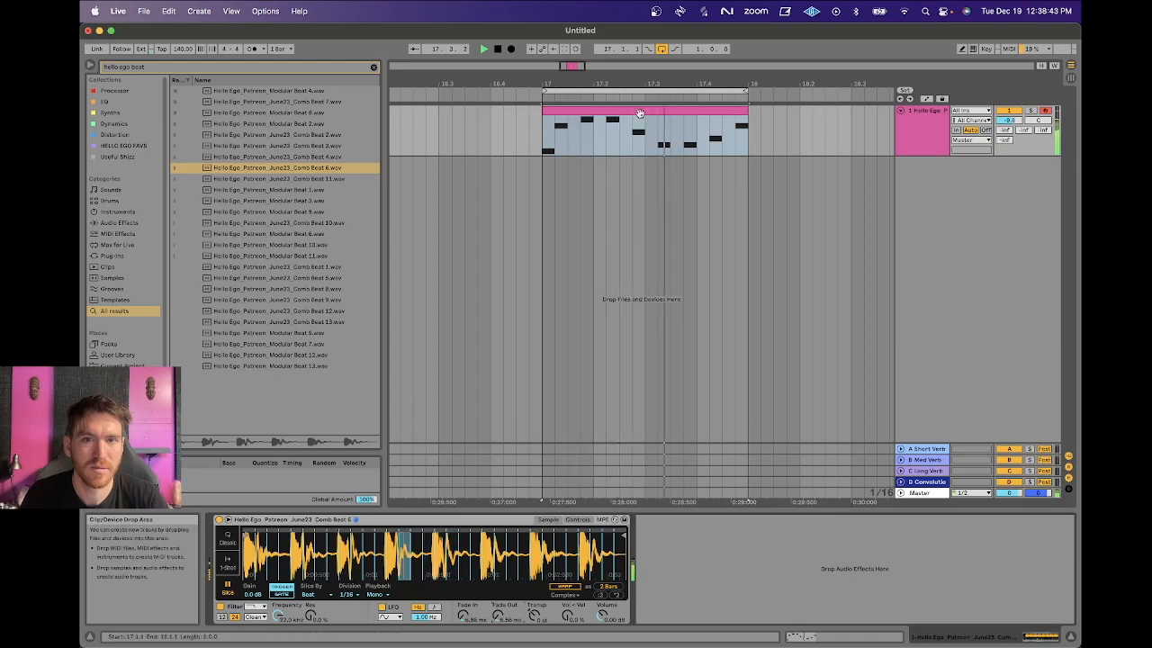
key(space)
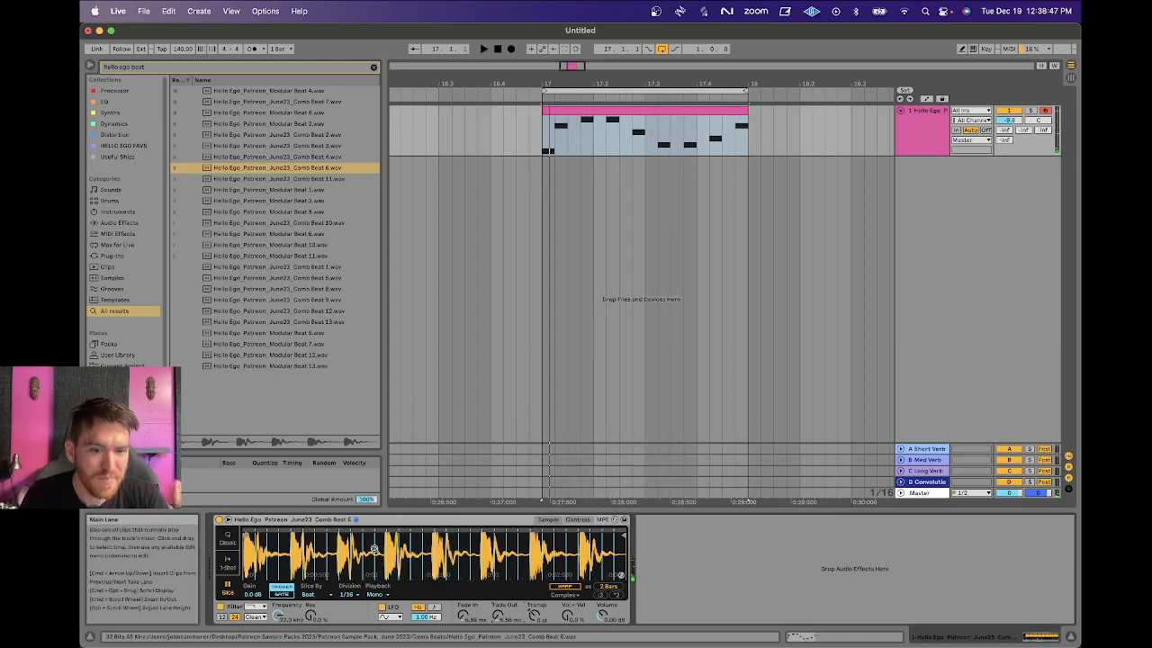
click(319, 595)
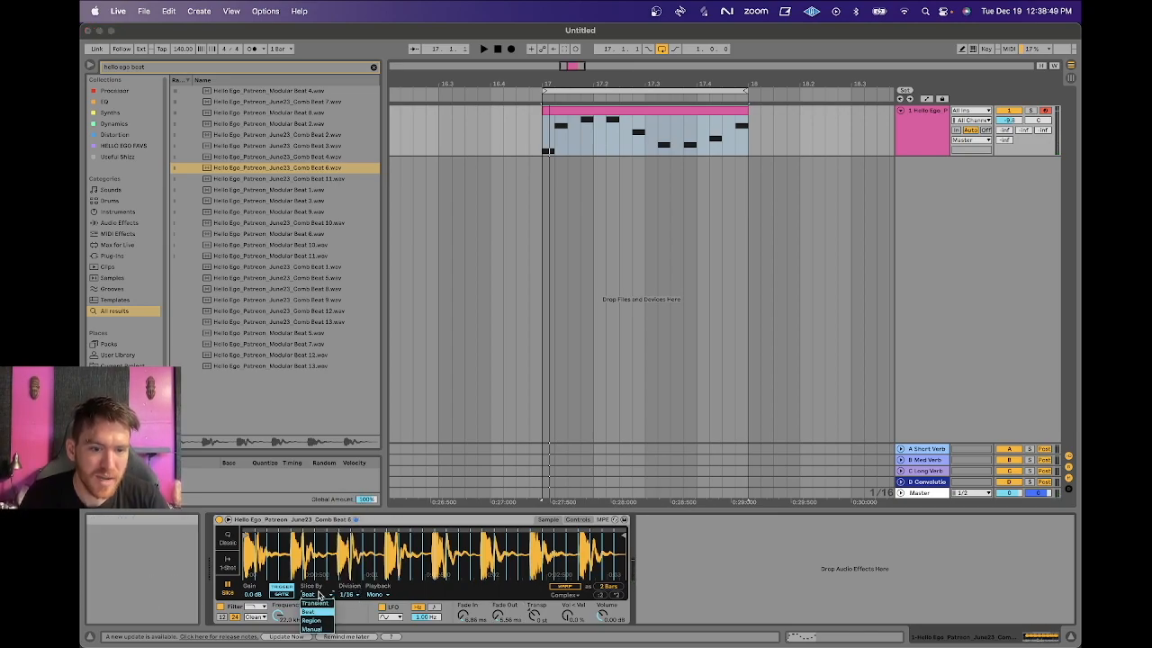
click(319, 620)
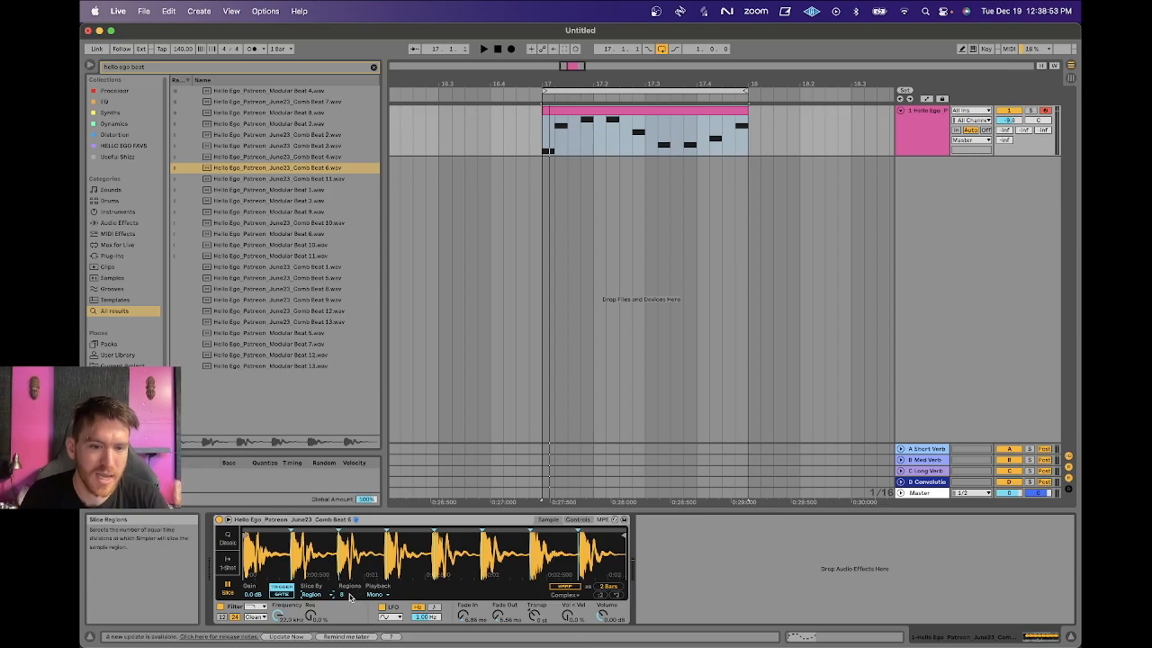
drag(346, 595, 346, 552)
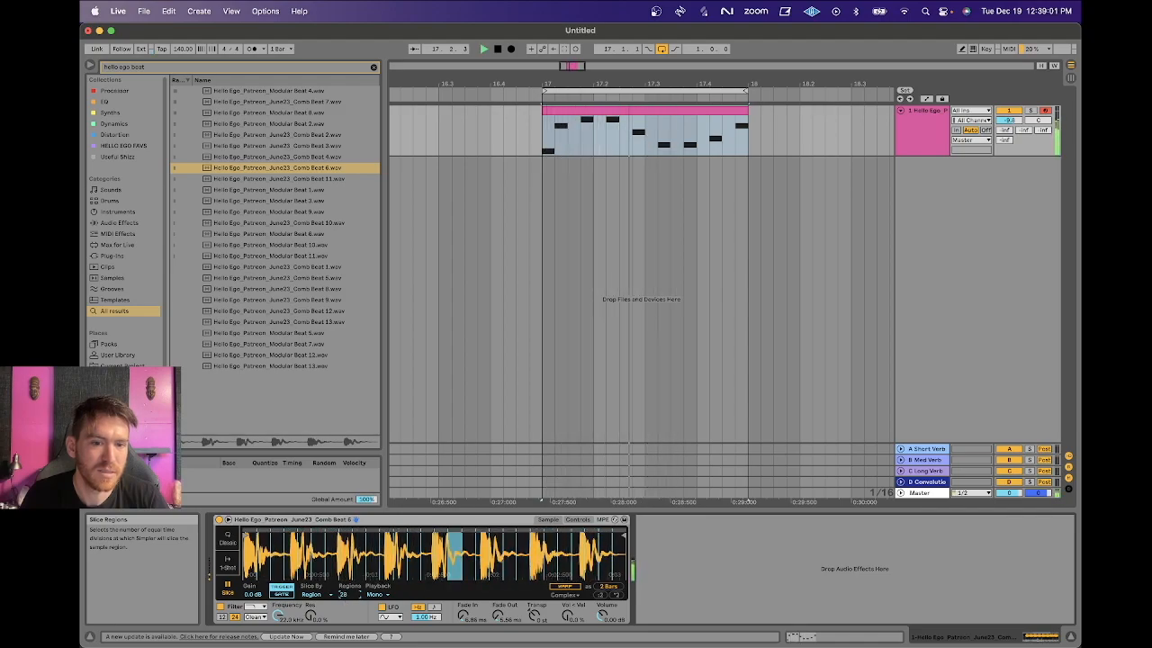
- Raise the Regions count further while playing the pattern, and reset it to 8
drag(346, 596, 345, 565)
key(space)
key(space)
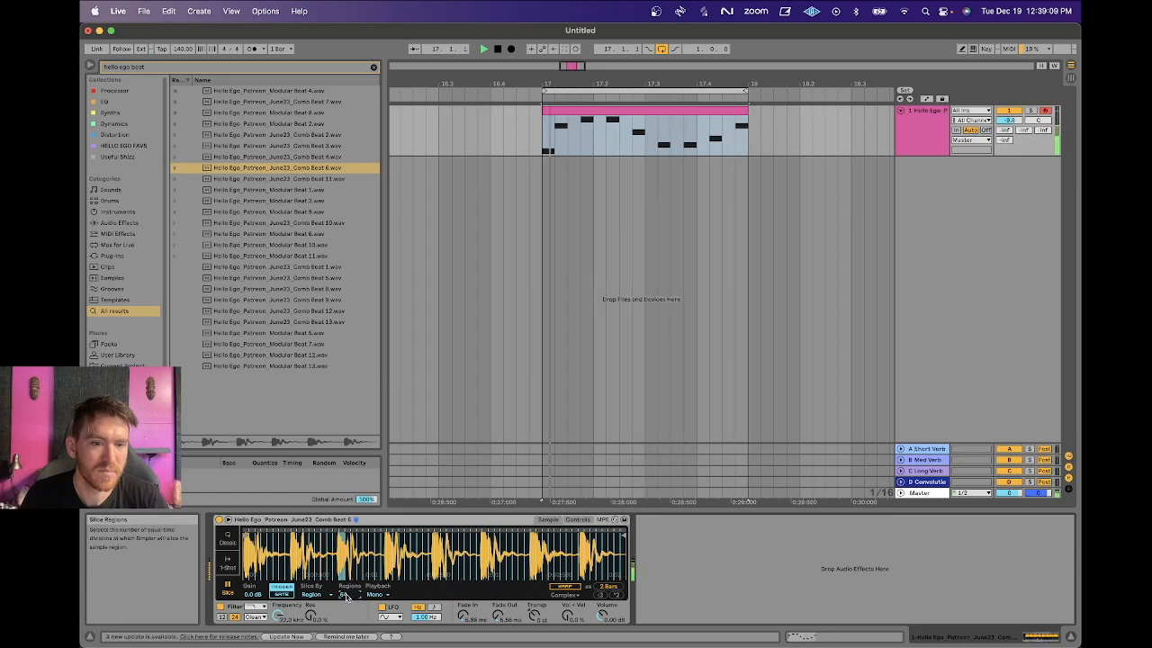
key(space)
double_click(347, 596)
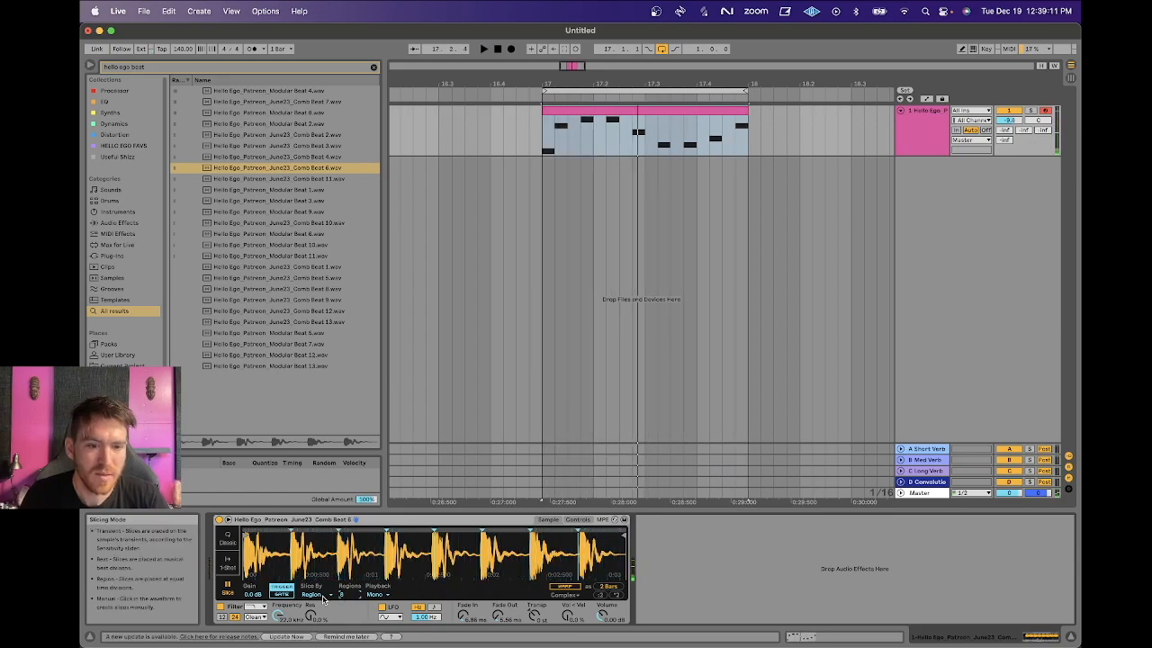
- Set Simpler's slicing to Manual and add slice points by hand at hits in the second half of the waveform
click(325, 596)
click(319, 629)
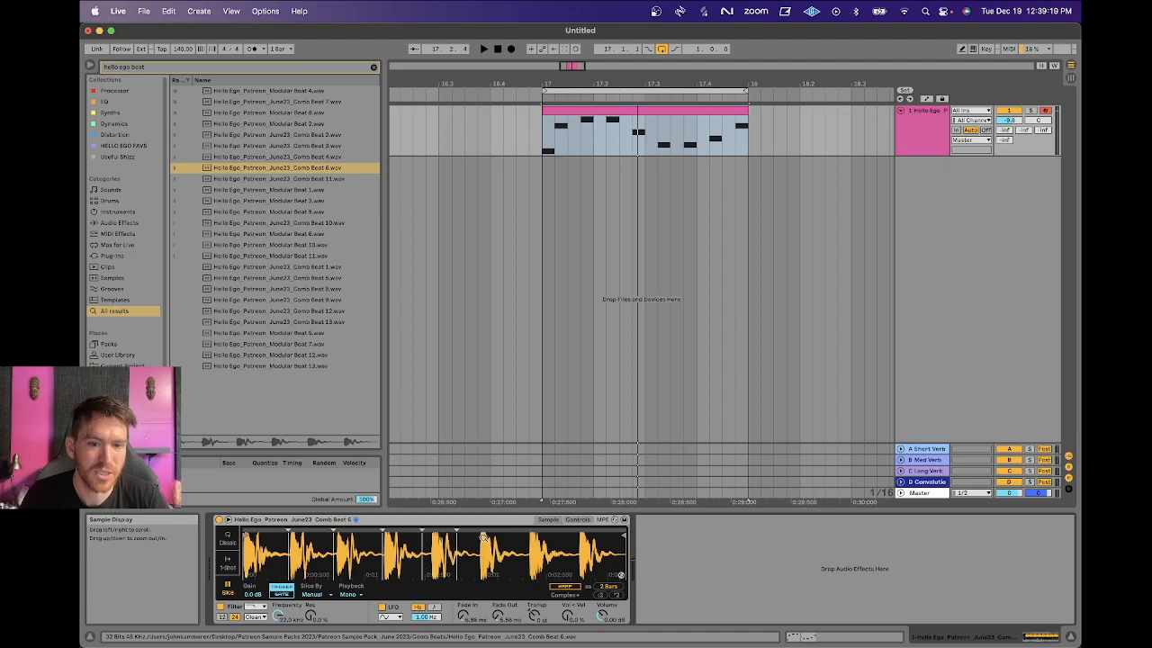
double_click(510, 538)
key(space)
key(space)
double_click(534, 539)
key(space)
double_click(585, 540)
key(space)
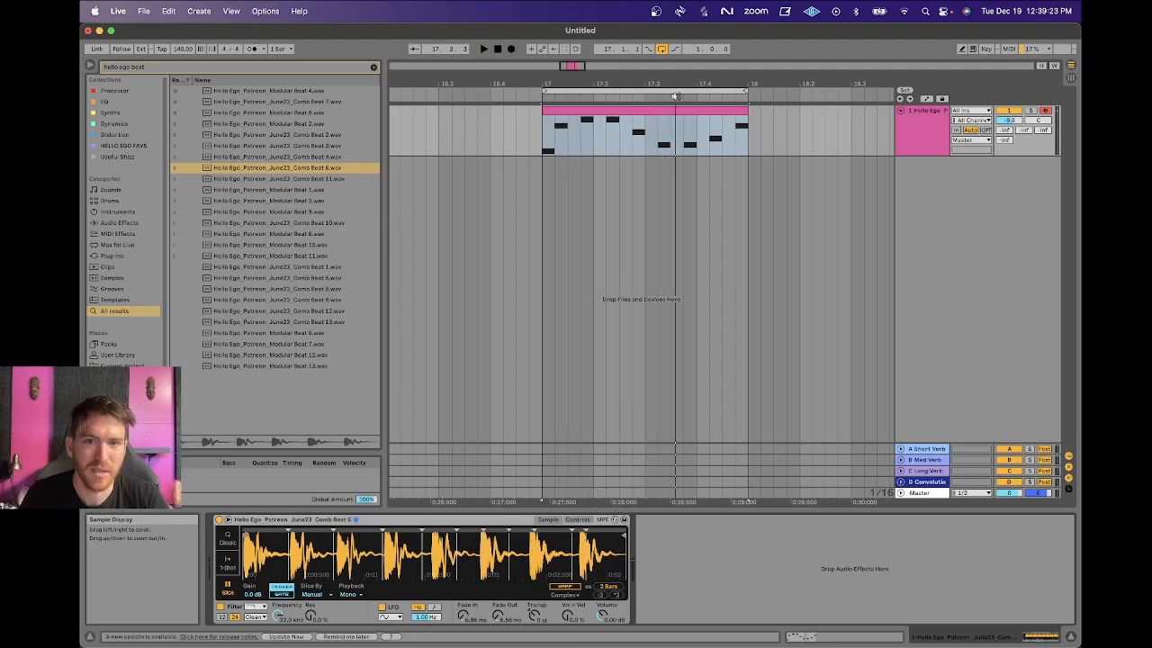
- Transpose all the clip's notes down one octave to the C1–F1 range and play the pattern through the manual slices
double_click(627, 111)
click(629, 577)
key(super+a)
key(shift+Down)
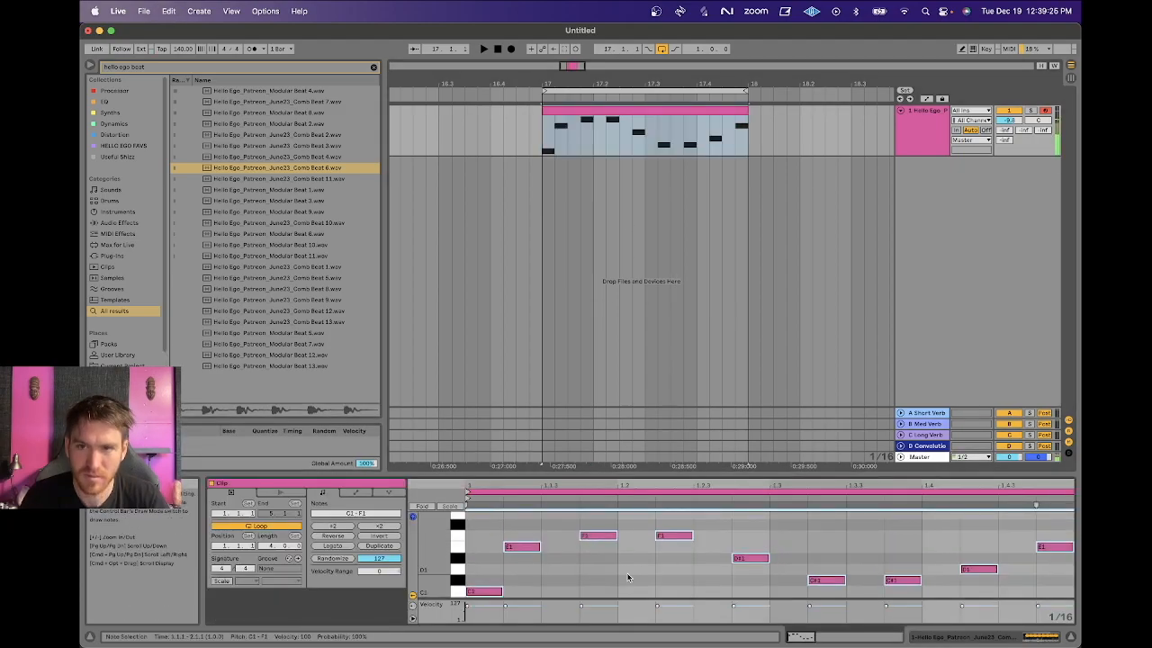
click(927, 135)
key(space)
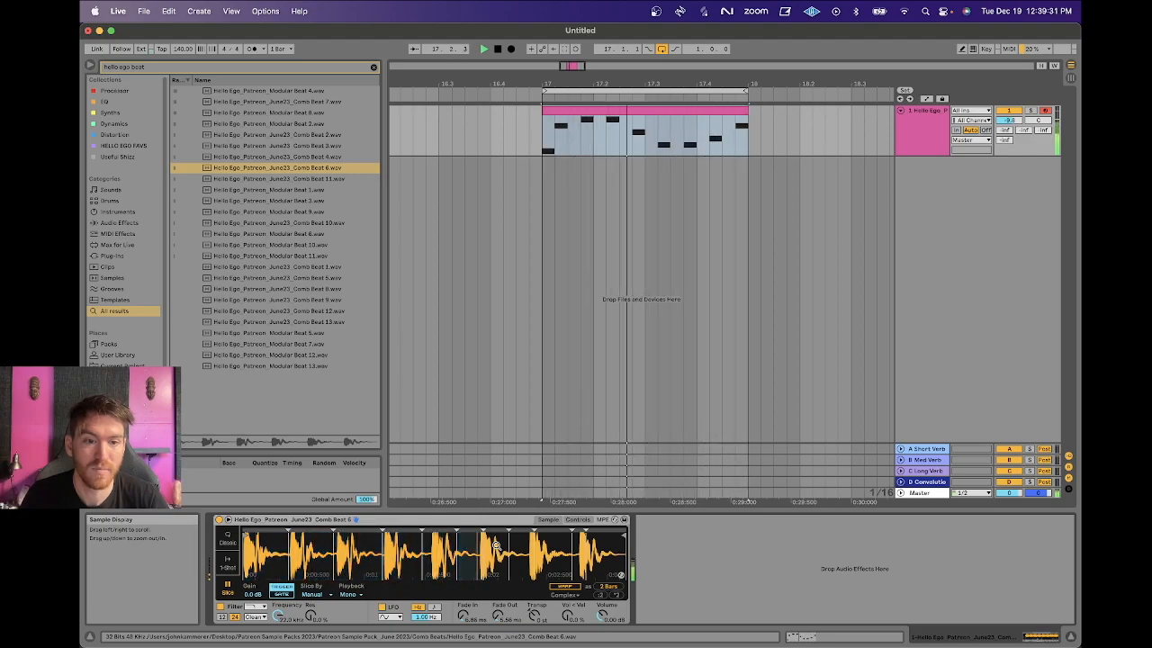
key(space)
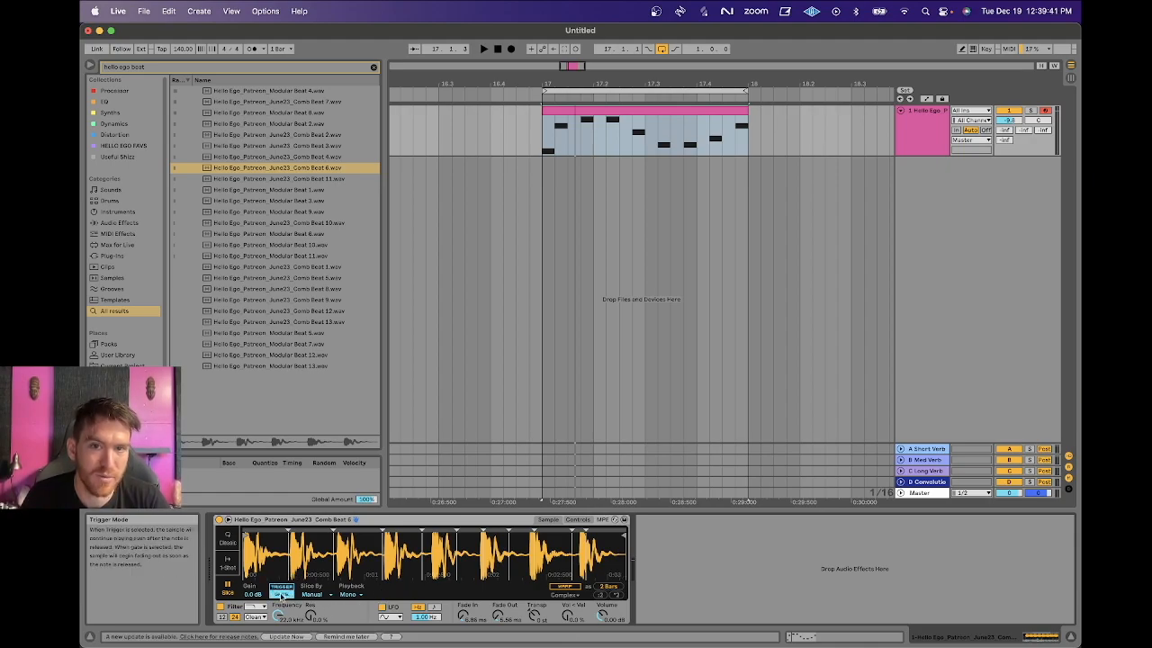
- Shorten all the clip's notes together to about a third of a 1/16 and play the clipped pattern
double_click(610, 109)
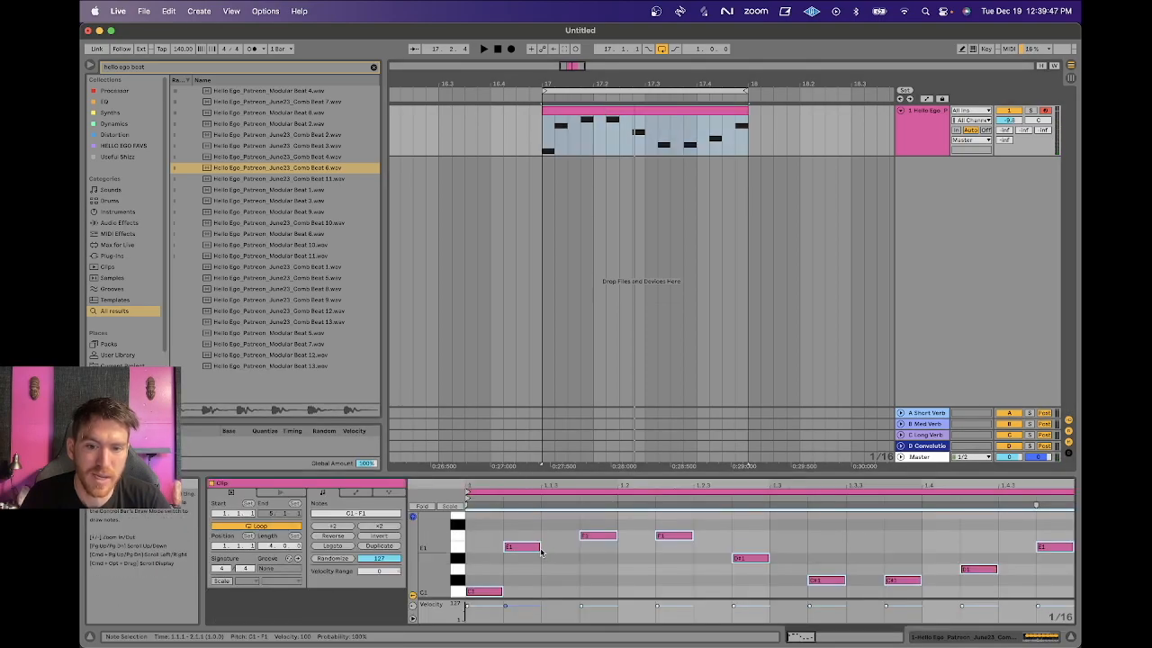
click(551, 578)
key(super+a)
drag(539, 550, 517, 549)
key(space)
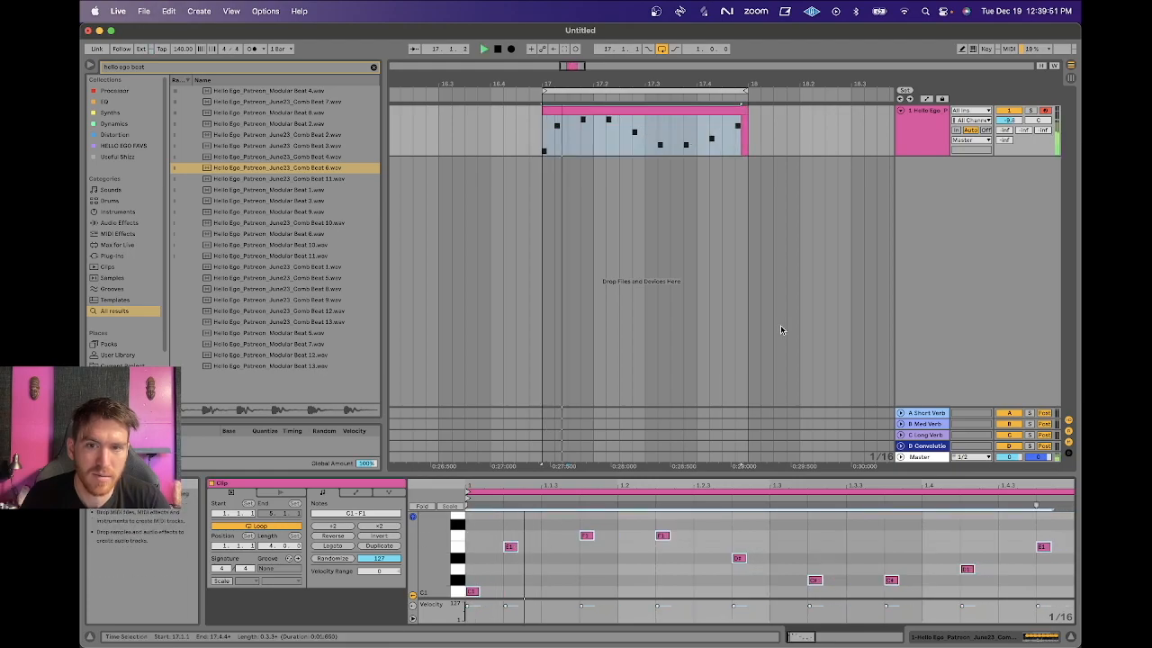
- Set Simpler's slicing back to Beat with the 1/16 division and play the shortened notes
key(shift+Tab)
click(314, 594)
click(315, 612)
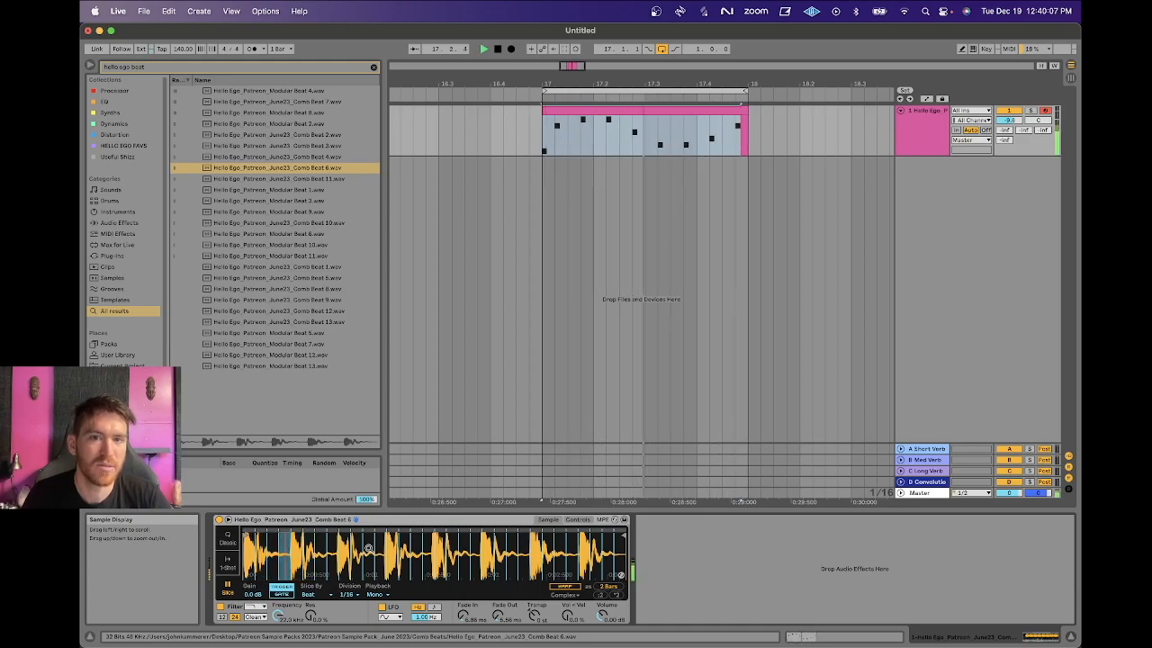
key(space)
click(308, 594)
click(308, 597)
key(space)
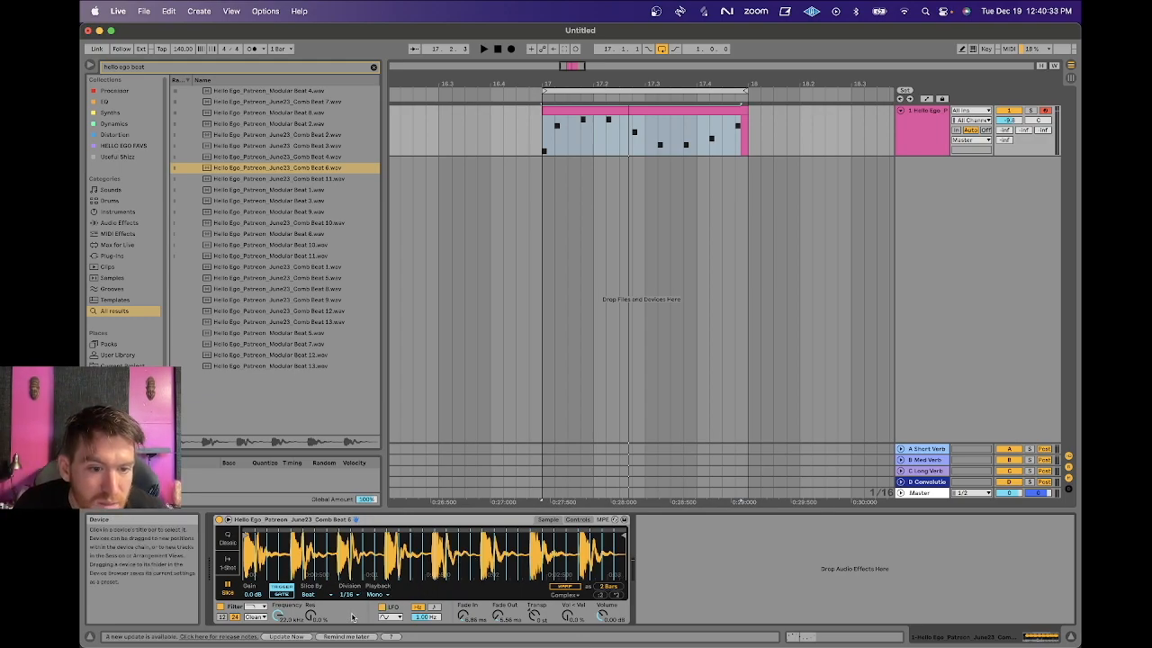
- Compare Simpler's 1-Shot and Classic playback modes by switching between them, and return to Slice mode
click(226, 567)
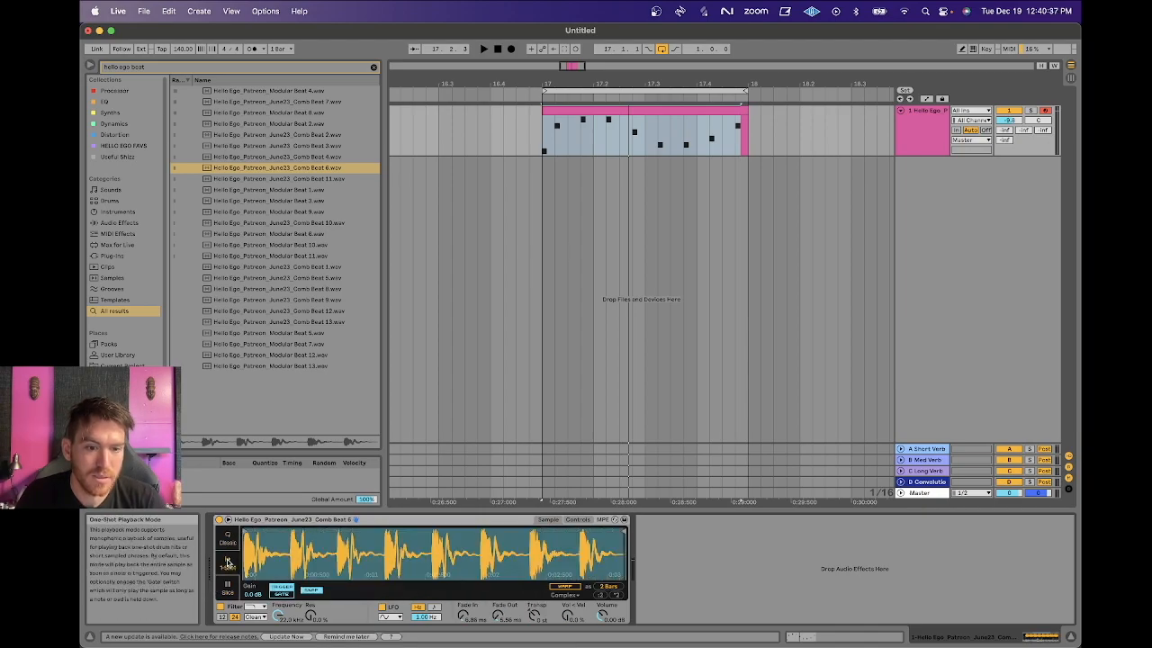
click(226, 541)
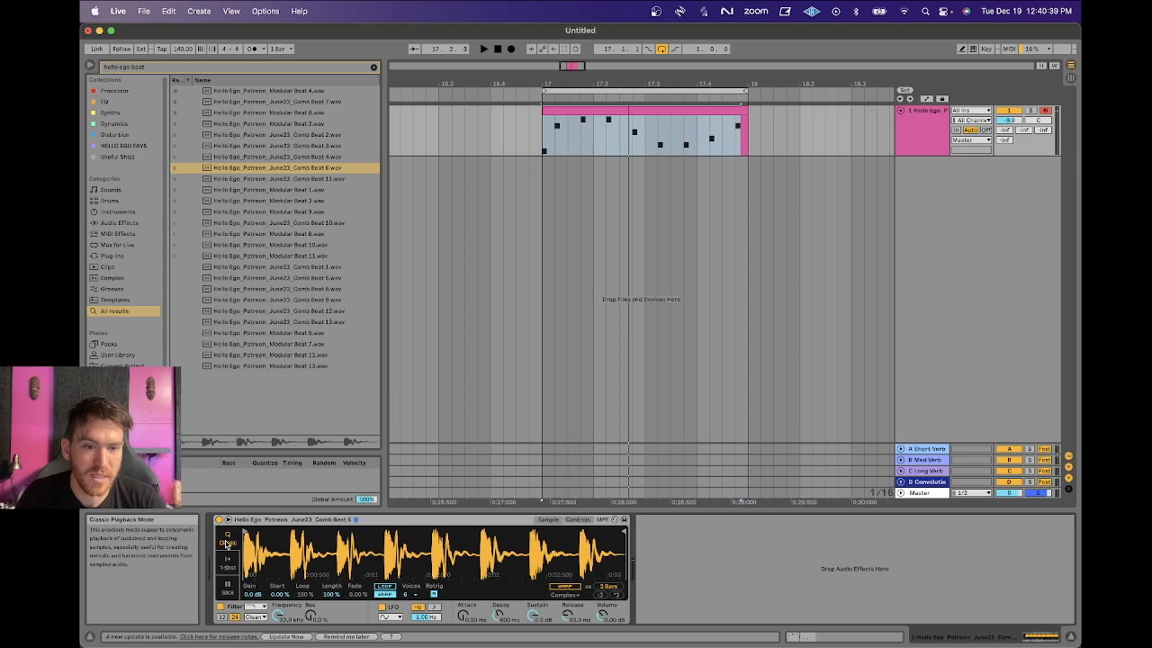
click(227, 560)
click(227, 580)
click(226, 565)
click(227, 539)
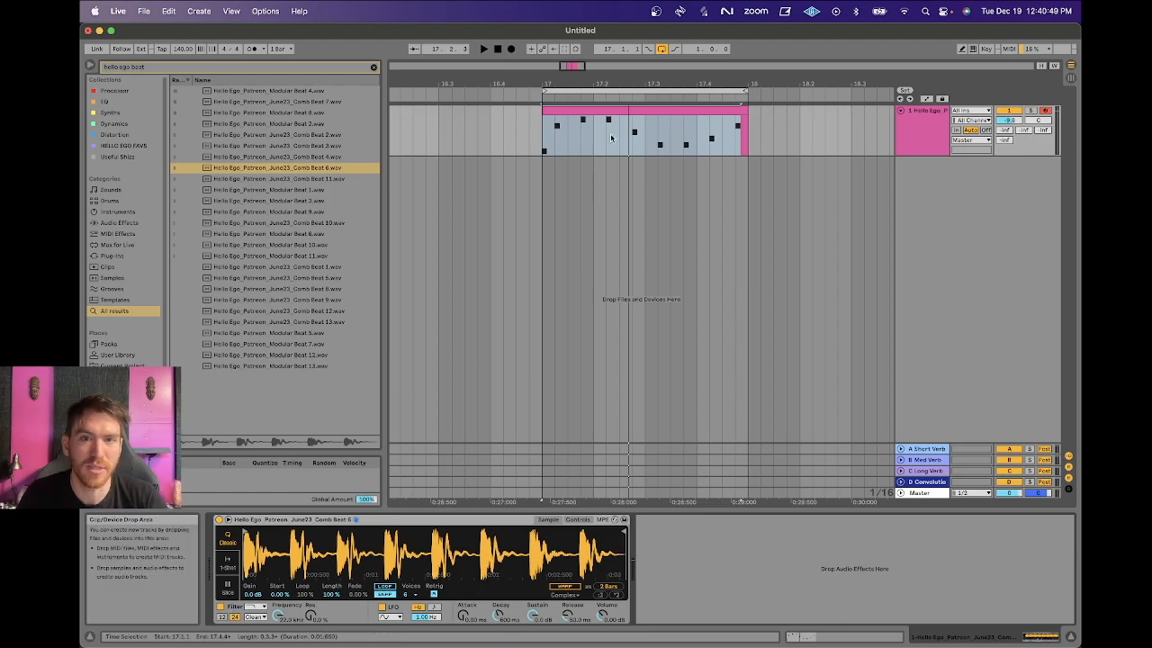
click(227, 587)
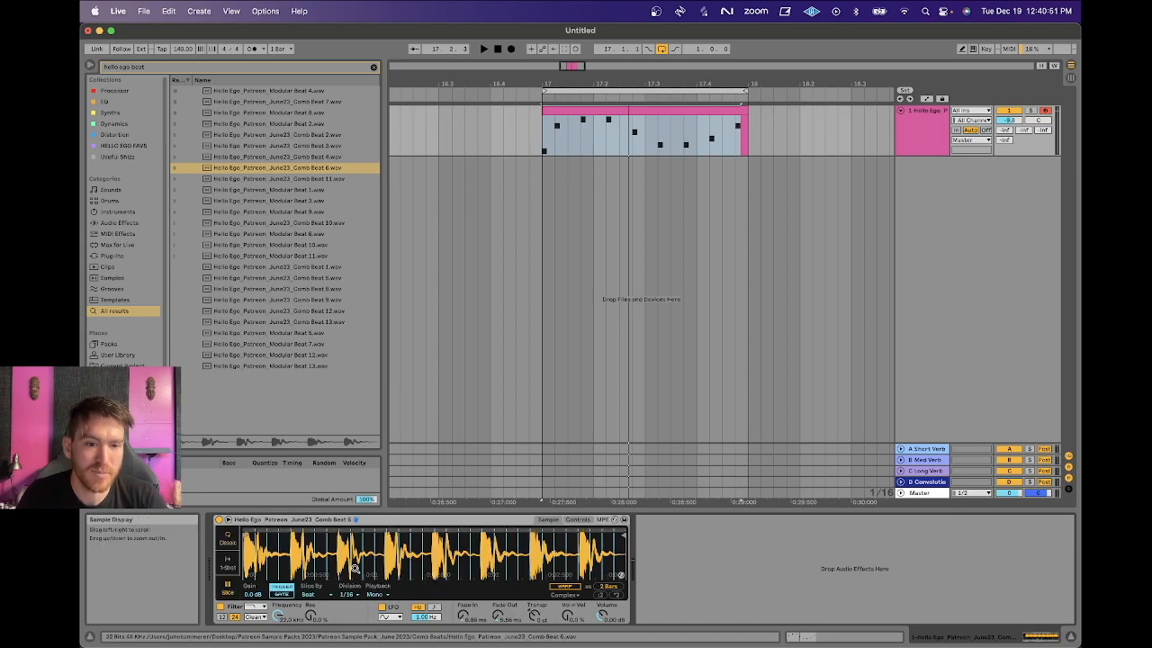
- Set Simpler's slicing to Transient and play the shortened MIDI pattern, with the clip's notes and the device shown in turn
click(315, 595)
click(318, 606)
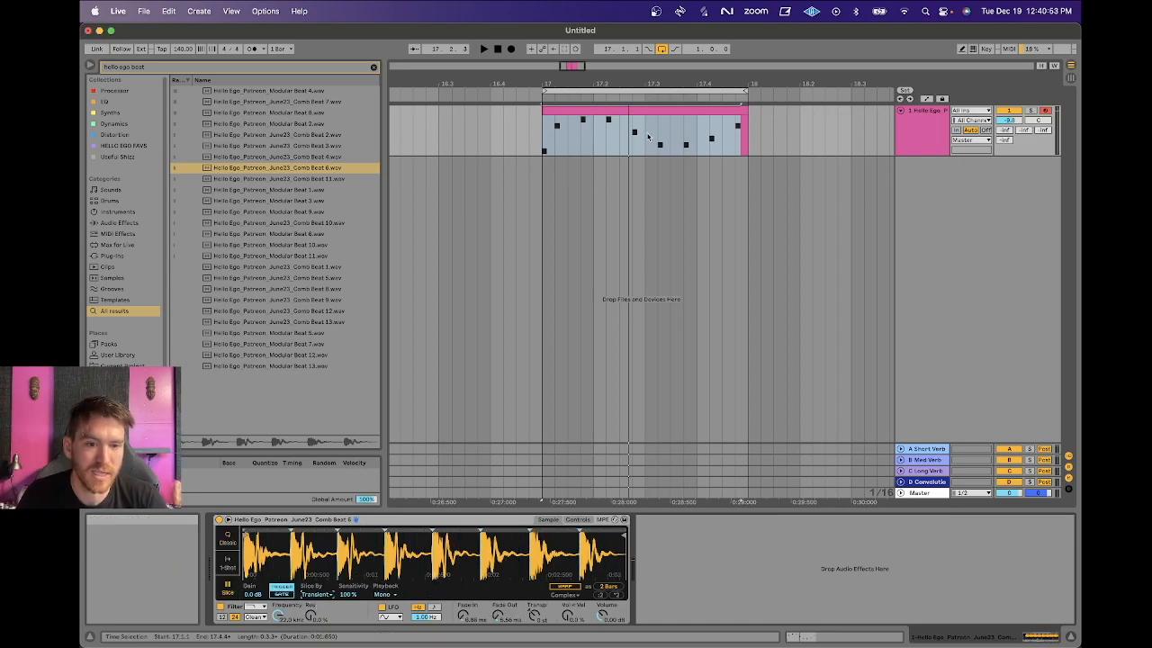
double_click(601, 108)
key(space)
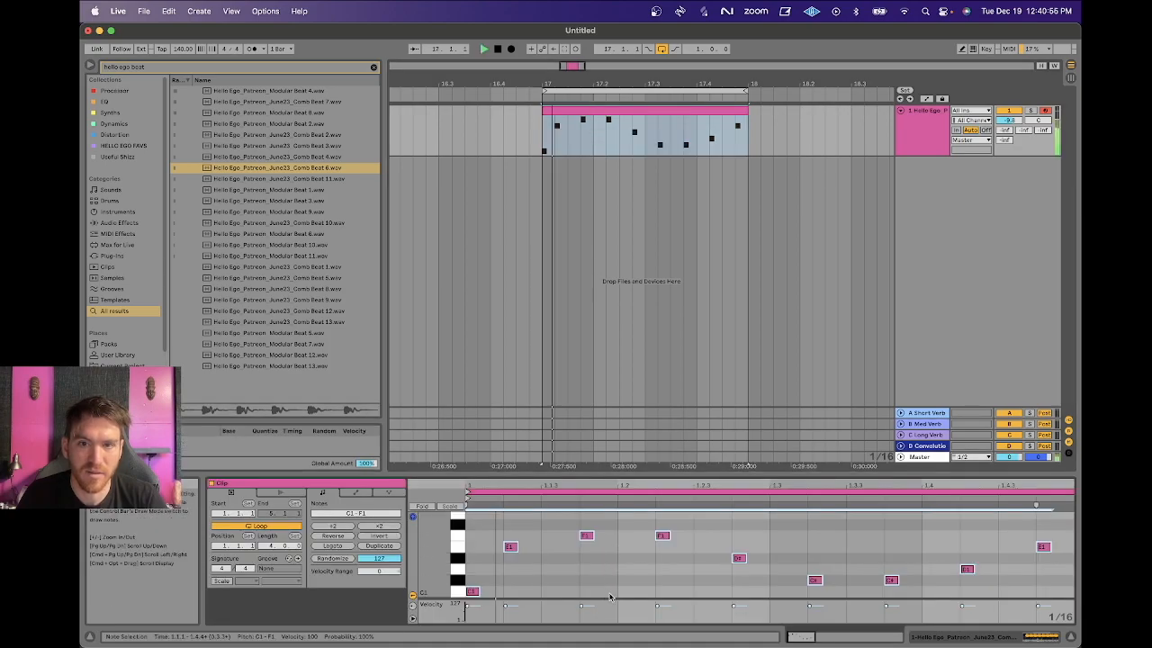
click(924, 137)
double_click(925, 136)
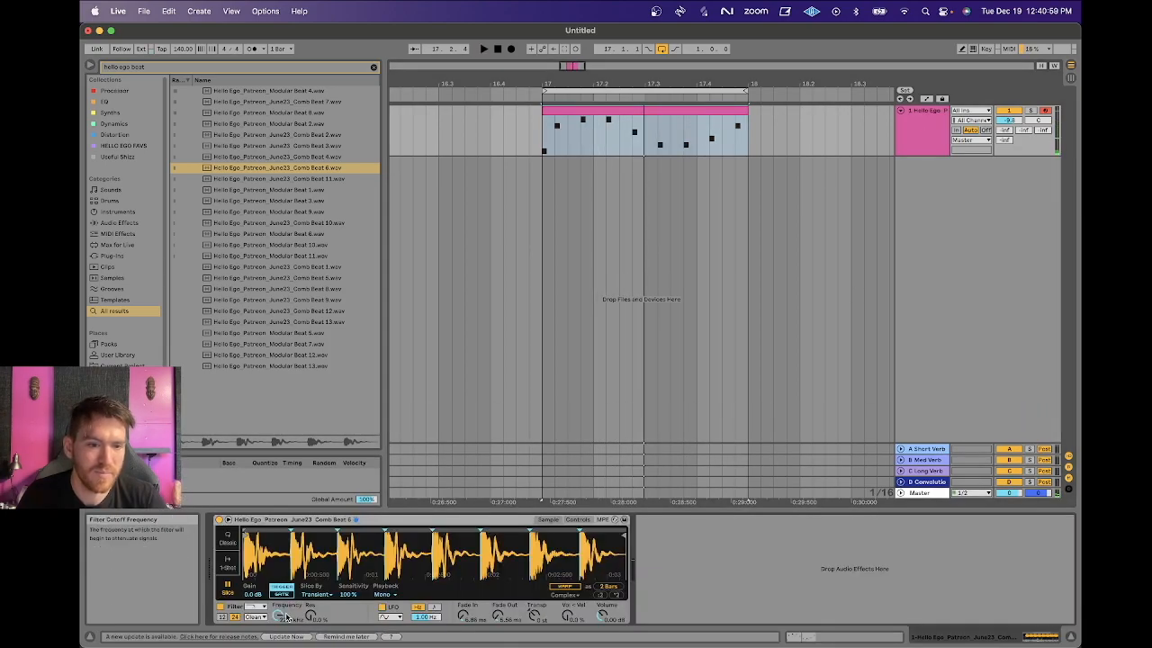
- Audition Simpler's filter by sweeping the cutoff, switching the type to band-pass, and sweeping again during playback
mouse_move(277, 615)
mouse_down()
mouse_move(277, 647)
mouse_move(277, 632)
mouse_up()
key(space)
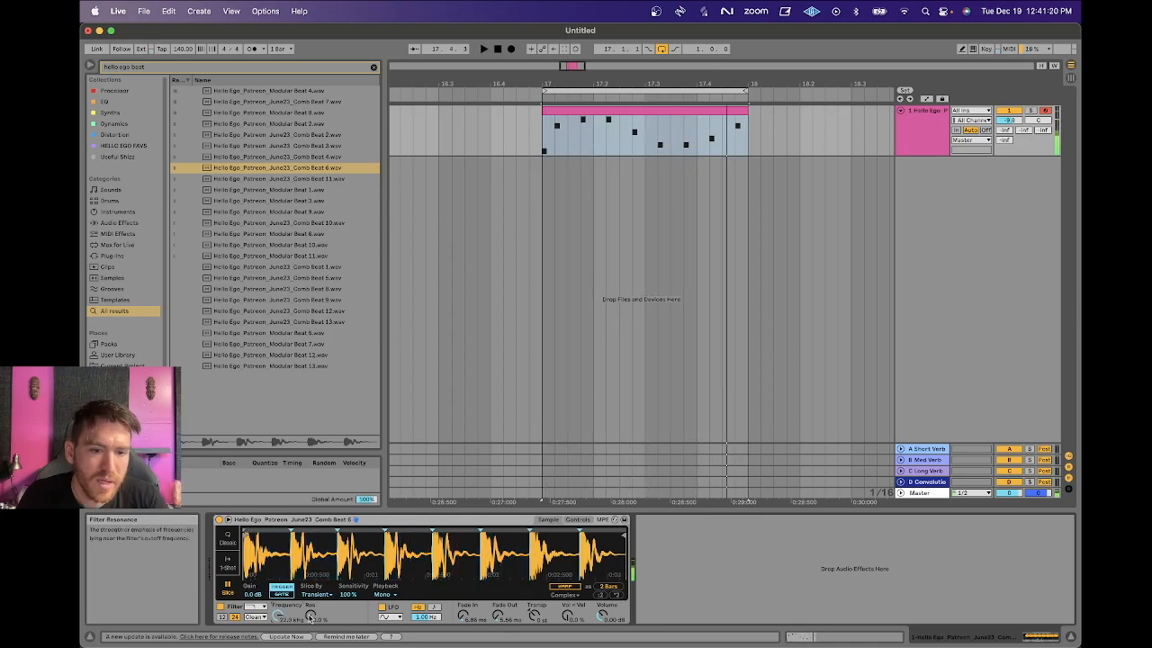
click(256, 608)
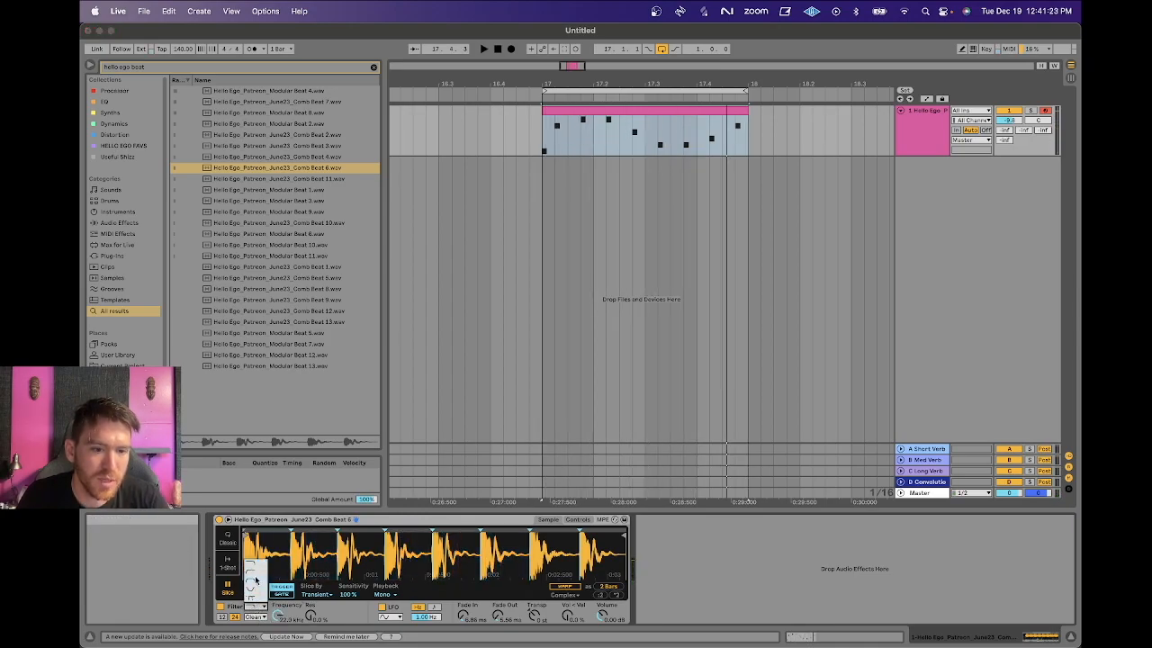
click(256, 583)
key(space)
drag(278, 616, 278, 589)
key(space)
- Try the Morph filter type during playback while adjusting its Morph amount, and return the filter to low-pass
click(258, 607)
click(259, 599)
key(space)
mouse_move(346, 615)
mouse_down()
mouse_move(346, 586)
mouse_move(338, 621)
mouse_up()
key(space)
click(256, 607)
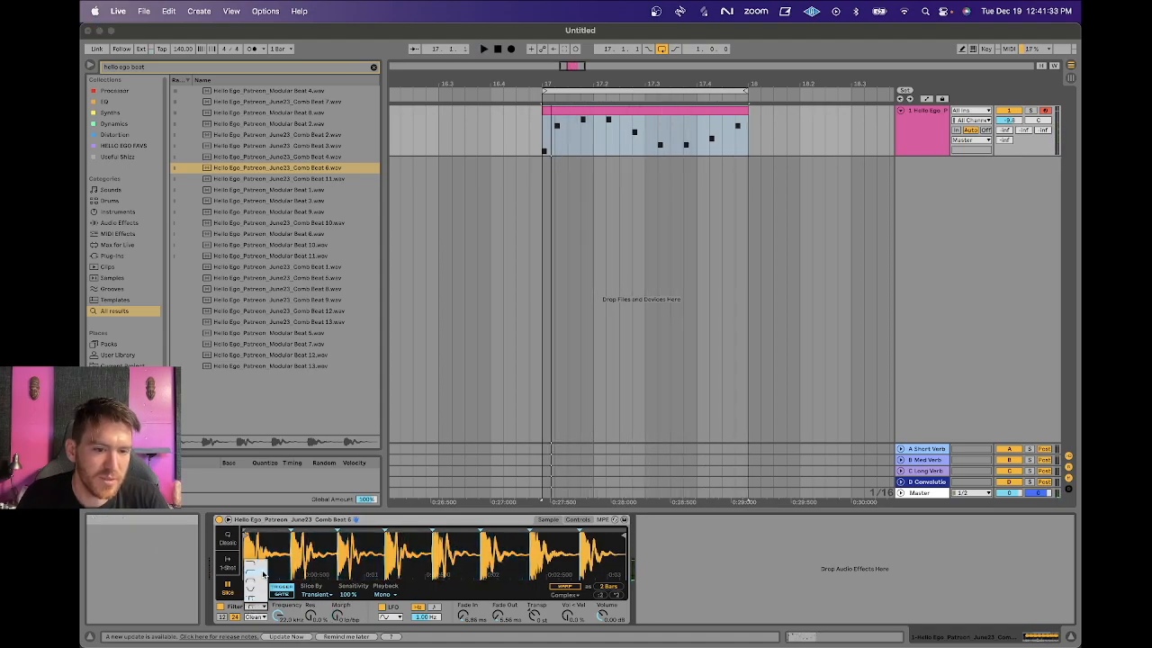
click(263, 572)
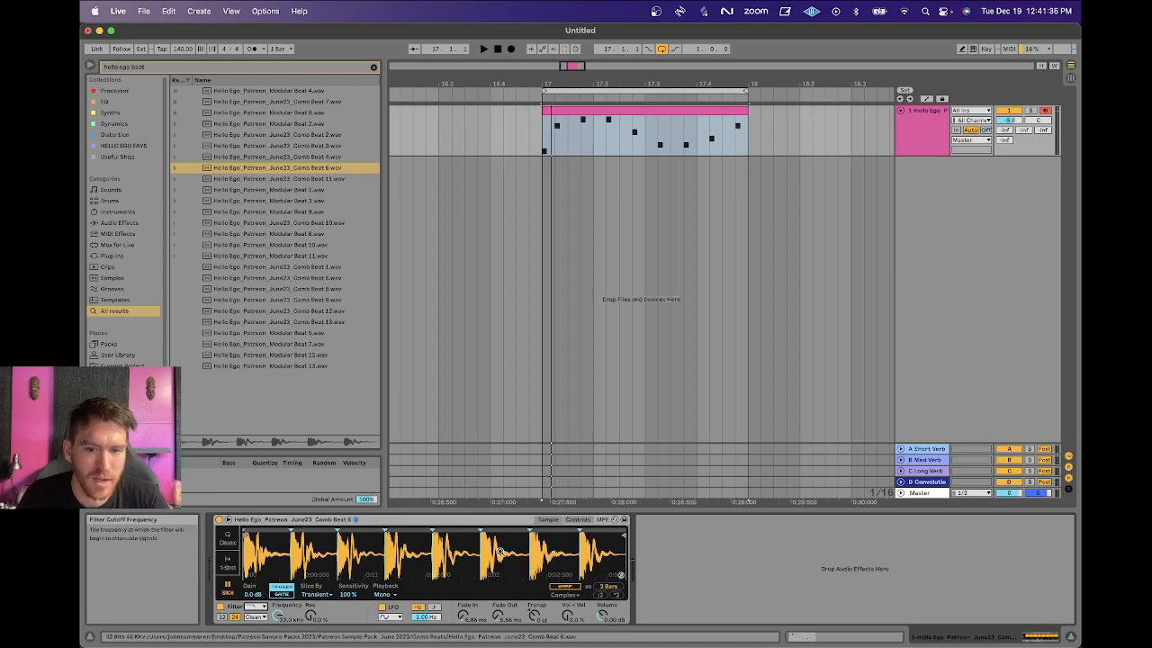
- Show Simpler's detailed controls and set the filter type to Morph with a 772 Hz cutoff
click(571, 520)
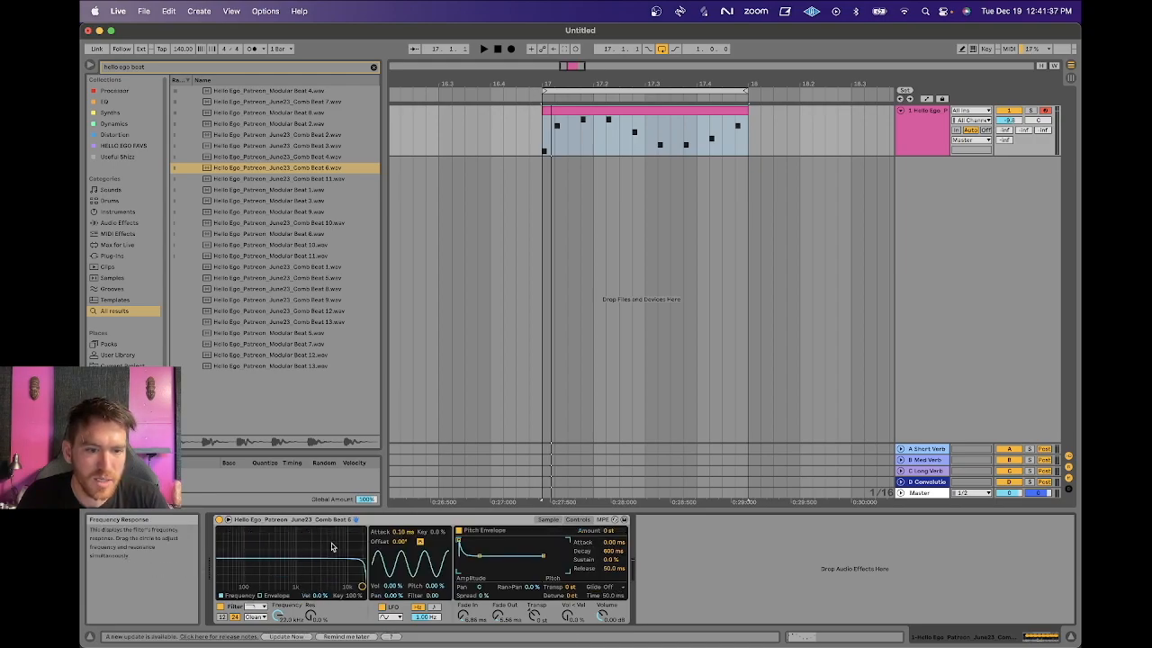
click(257, 617)
click(257, 617)
click(256, 608)
click(256, 599)
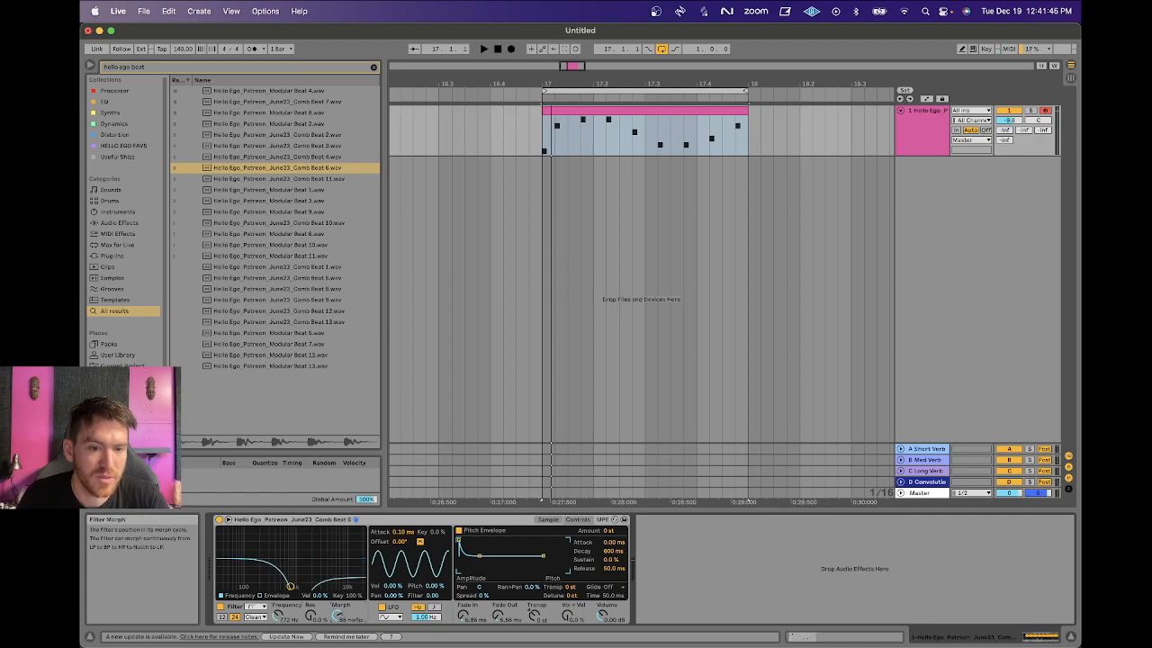
- Change the Morph filter's circuit type to OSR and look through the filter type and circuit options
click(258, 617)
click(260, 618)
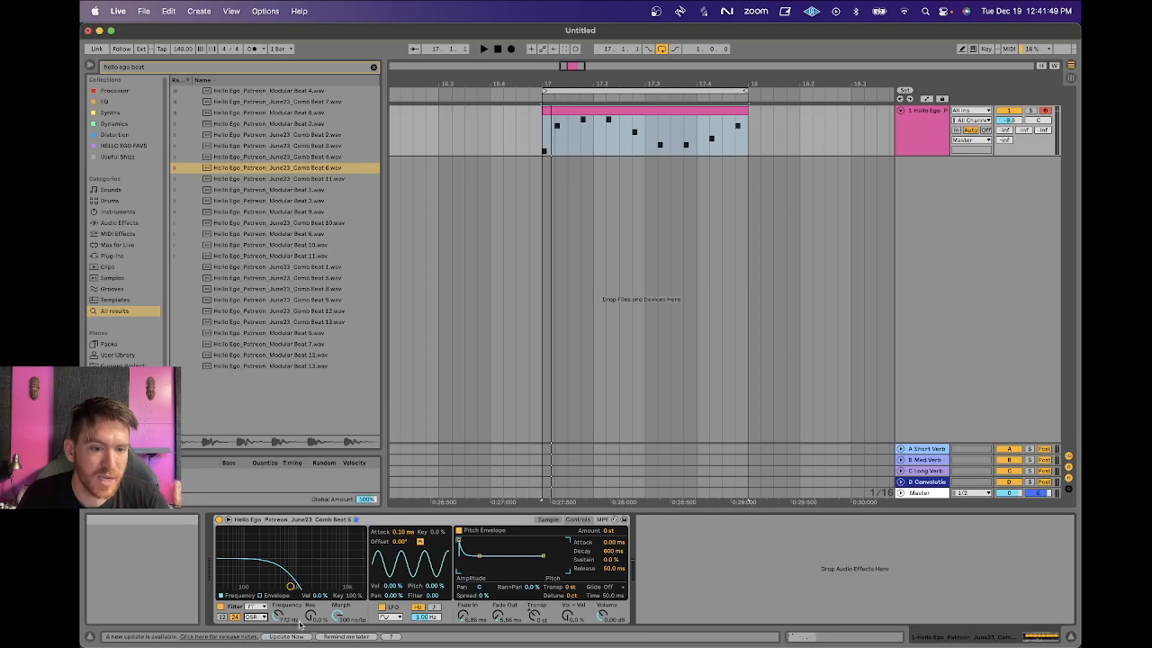
click(257, 609)
click(254, 619)
click(252, 619)
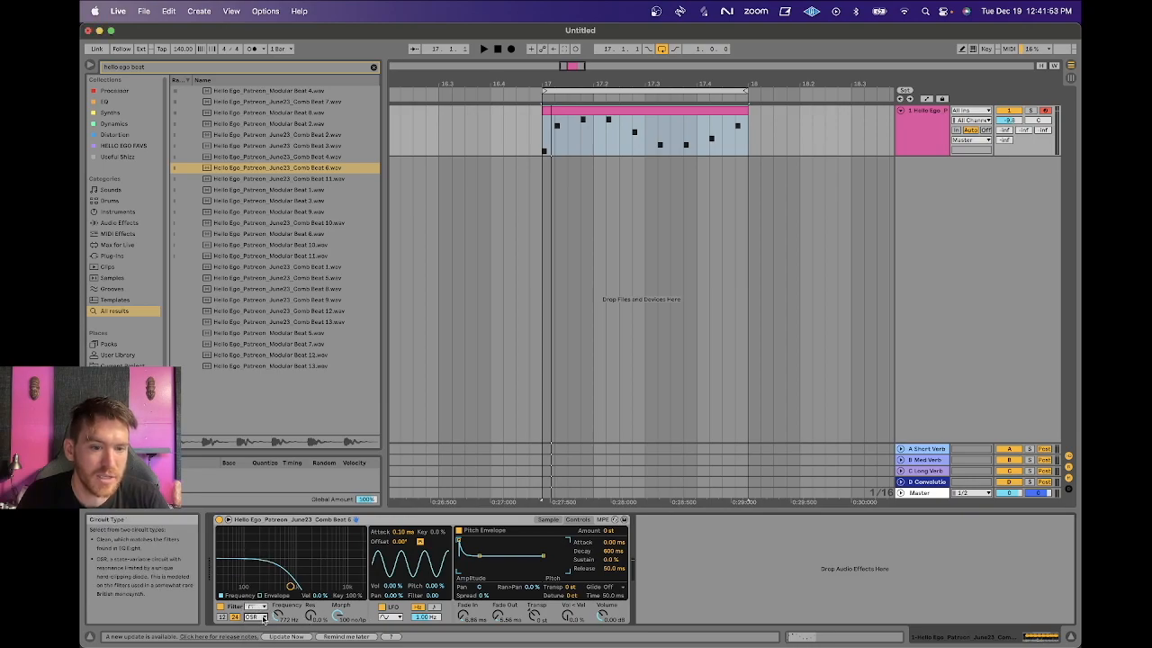
- Switch the filter to high-pass, compare the circuit types, and choose OSR
click(263, 617)
click(254, 574)
click(259, 619)
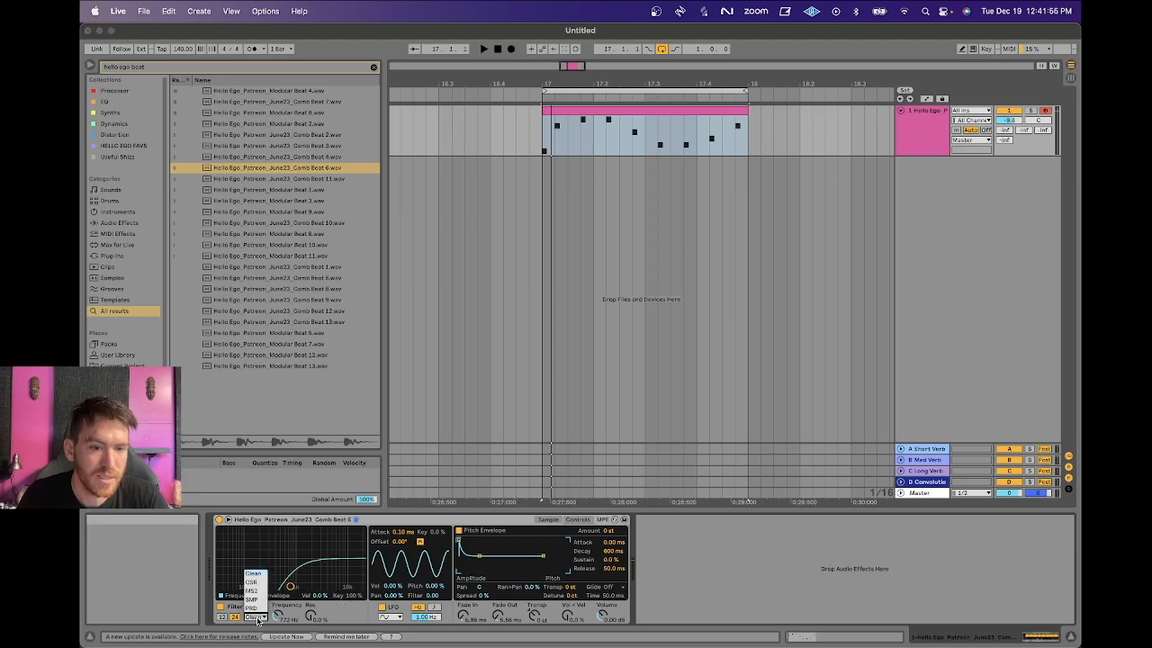
click(260, 617)
click(260, 618)
click(254, 582)
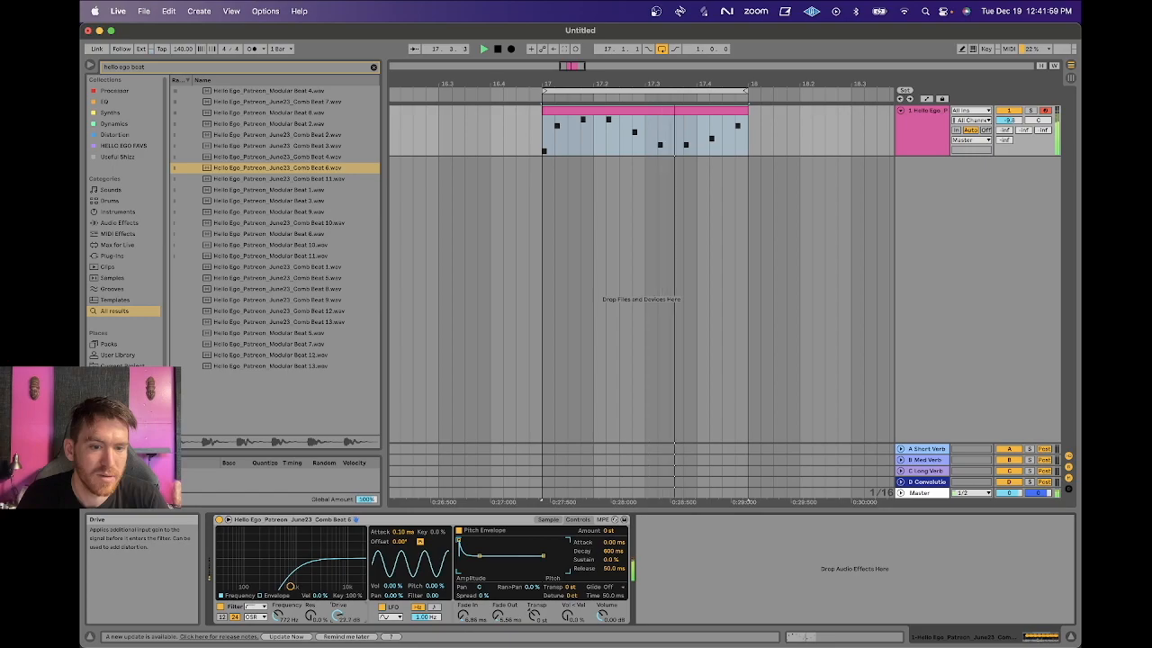
- Set the OSR filter to low-pass, adjust Drive and cutoff during playback, and leave them at 0 dB and about 7.85 kHz
click(258, 605)
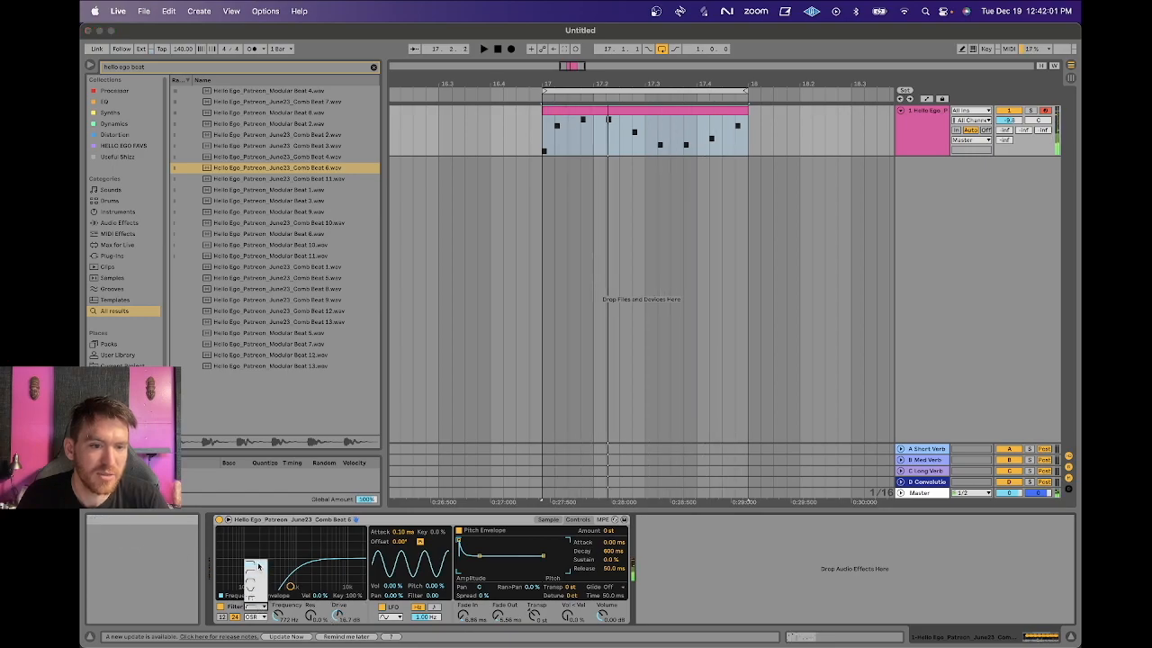
click(260, 567)
drag(336, 619, 278, 567)
drag(278, 616, 337, 641)
key(space)
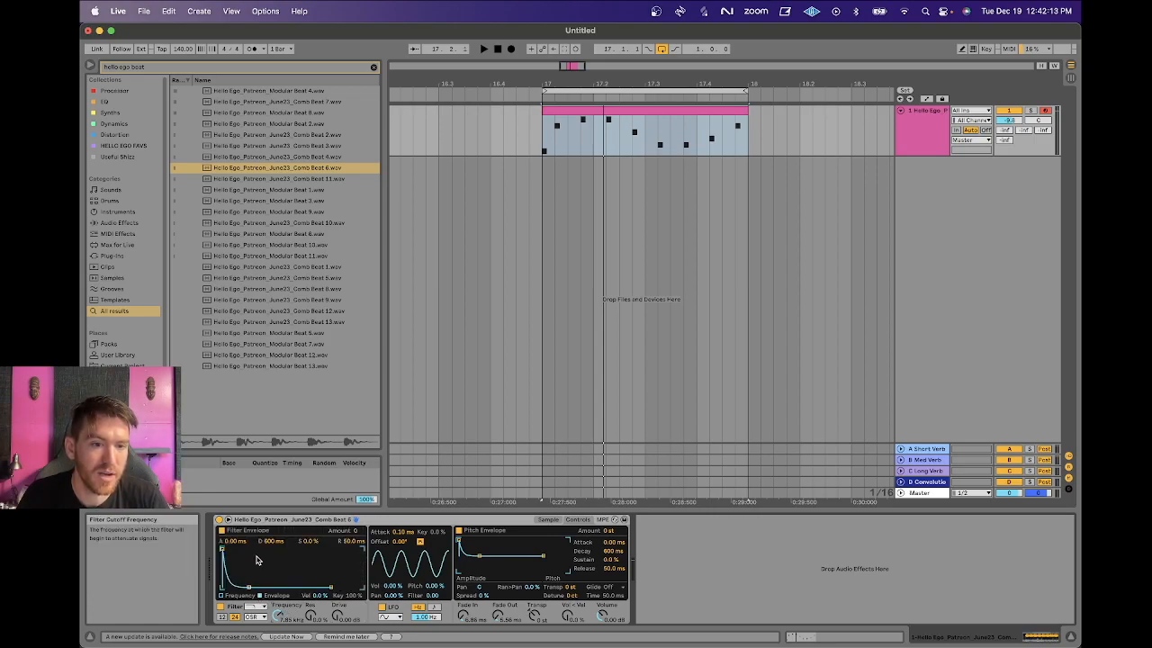
- Compare the filter's frequency response and envelope displays, and set the filter envelope Amount to 72
click(221, 595)
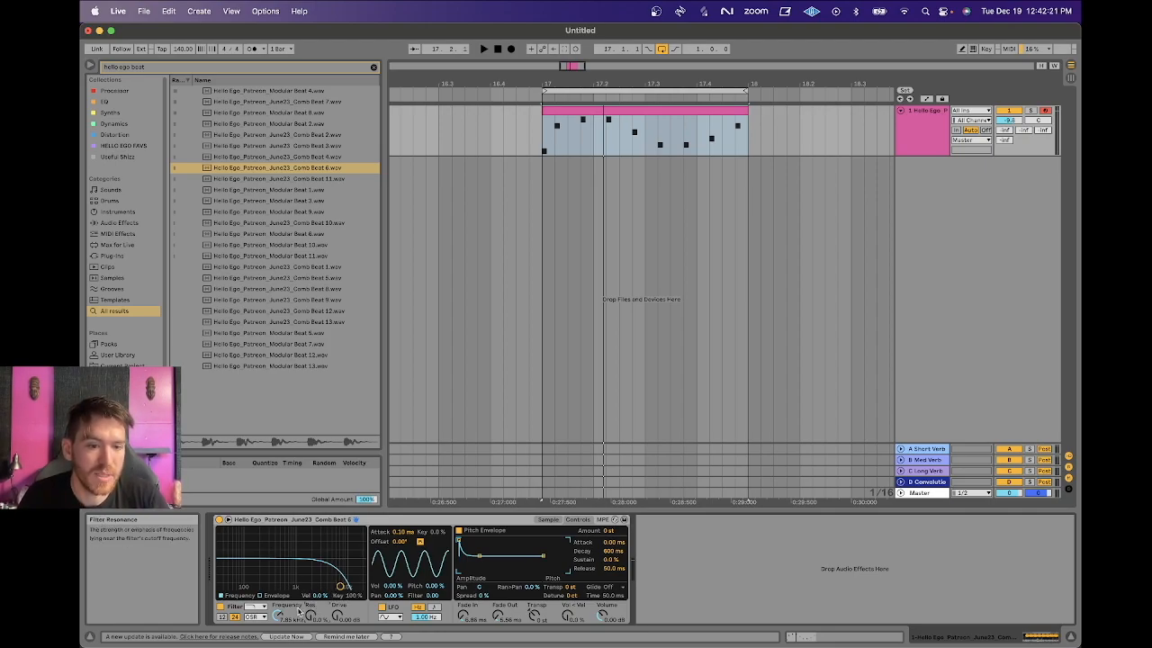
click(261, 595)
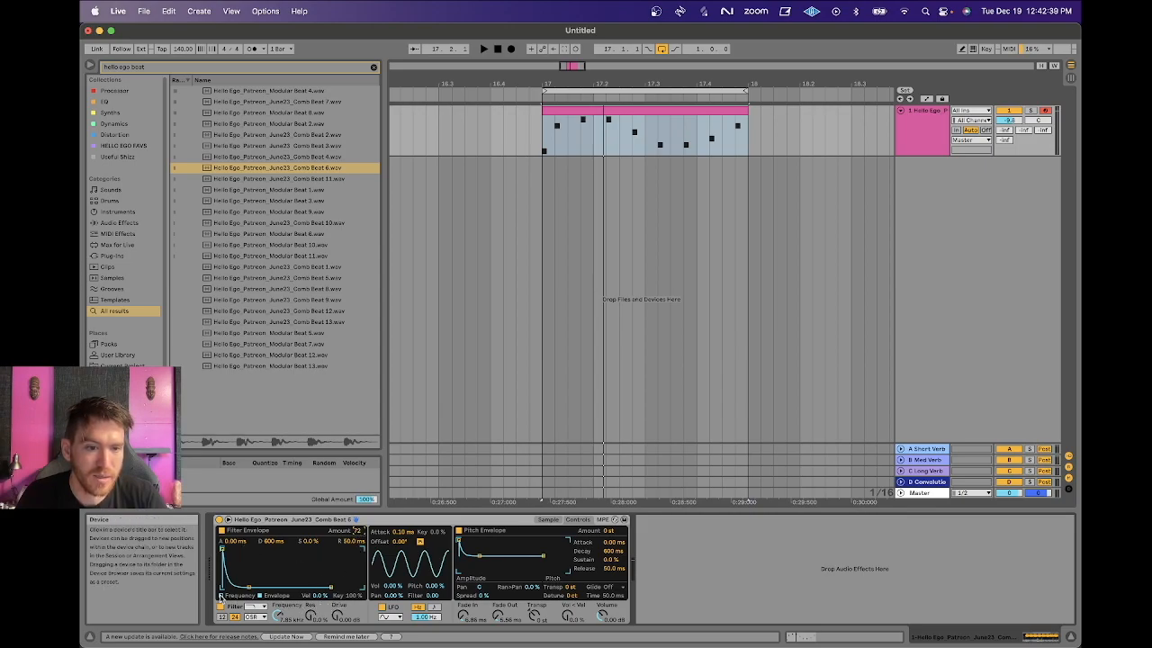
click(222, 595)
- Sweep the filter cutoff down during playback and raise the resonance to about 79%
drag(277, 615, 277, 625)
key(space)
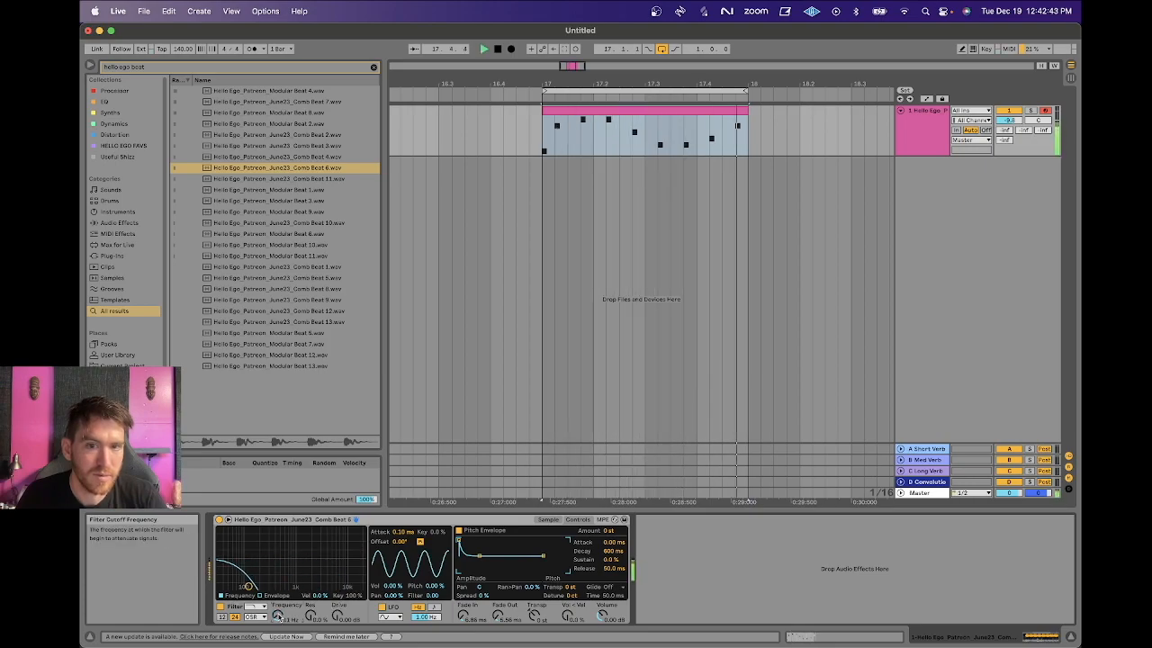
drag(310, 616, 277, 598)
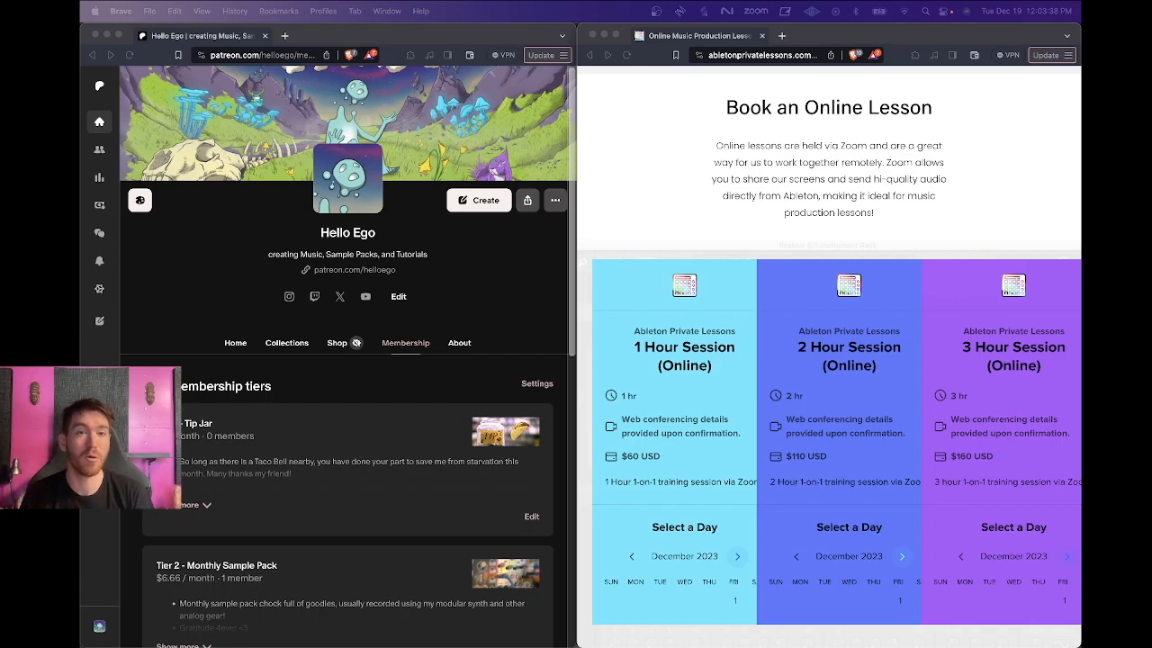
- Switch to the browser and look through the paid membership tiers on the Hello Ego Patreon page
scroll(375, 272, down, 5)
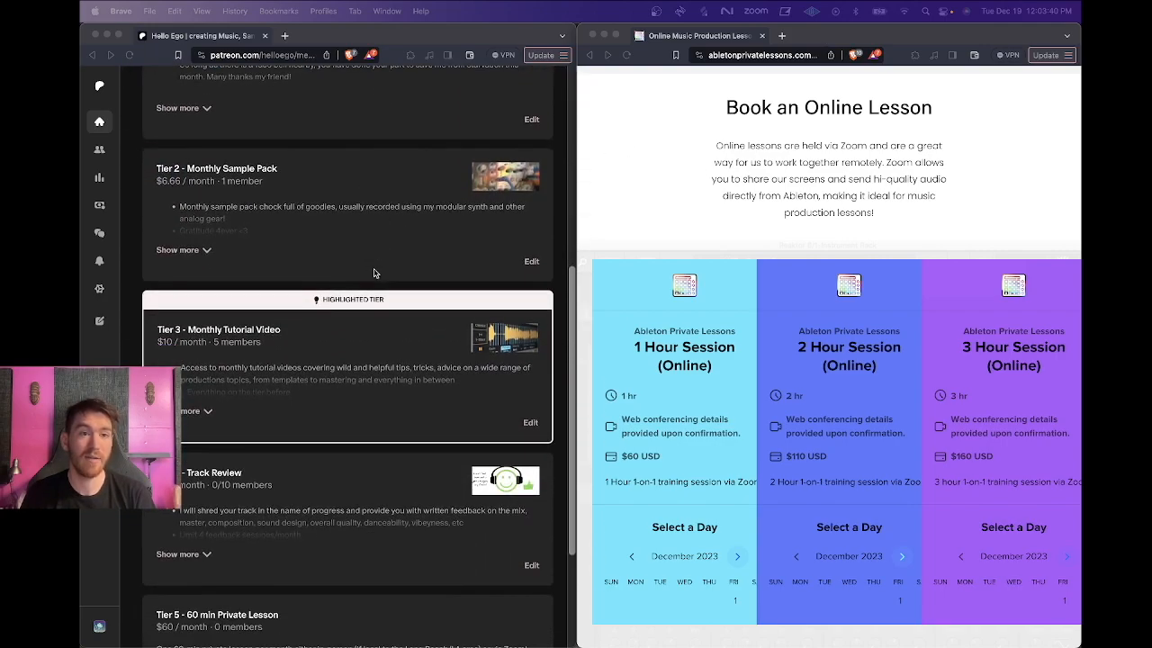
scroll(410, 389, up, 5)
scroll(411, 389, down, 5)
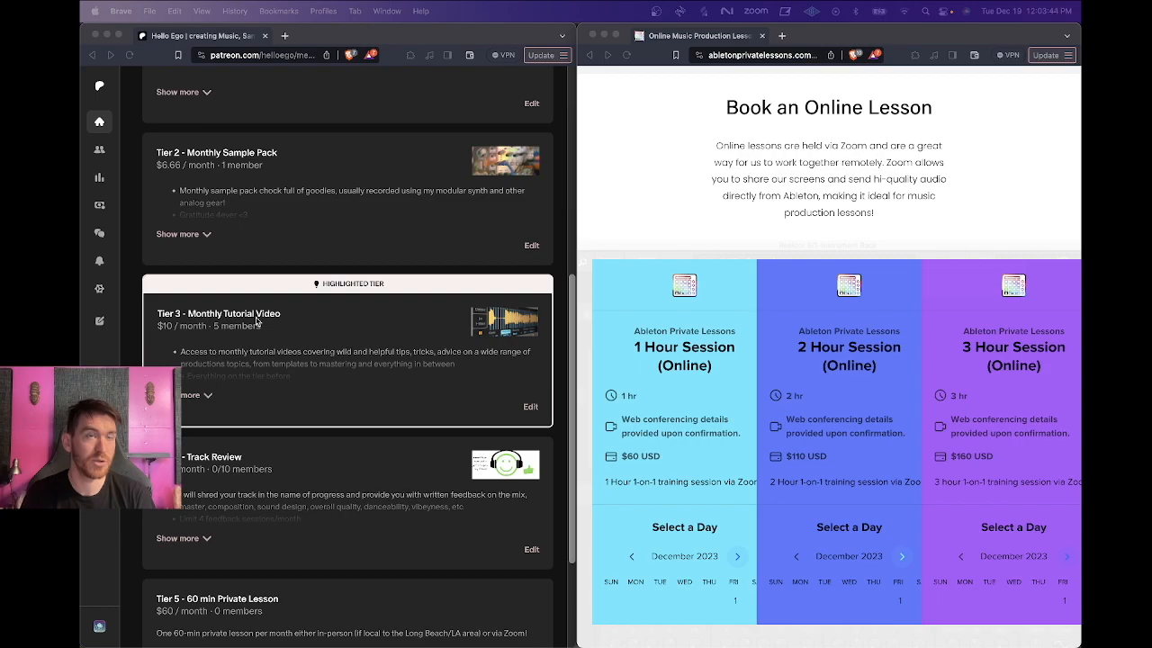
scroll(258, 321, up, 2)
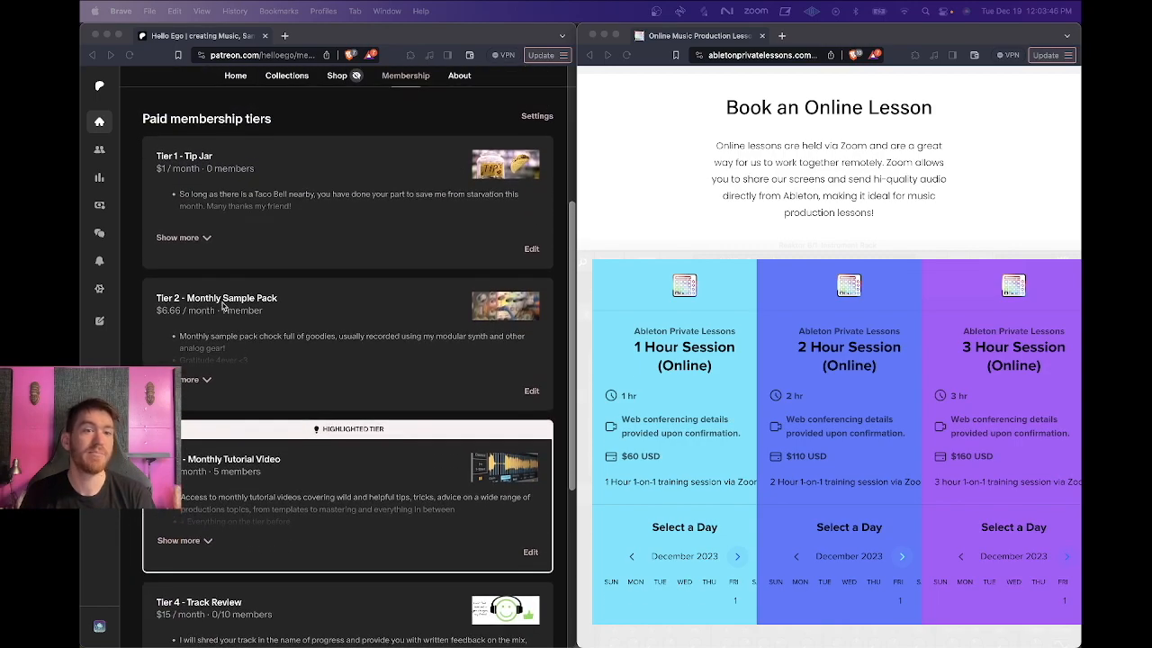
scroll(261, 333, down, 4)
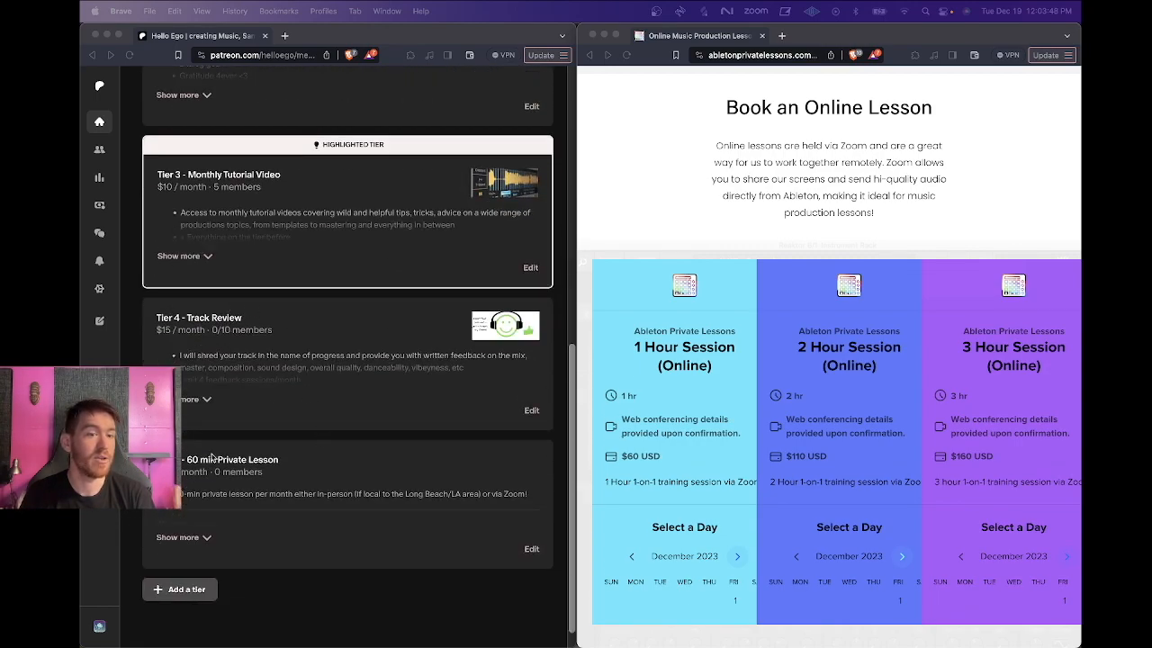
scroll(257, 470, up, 7)
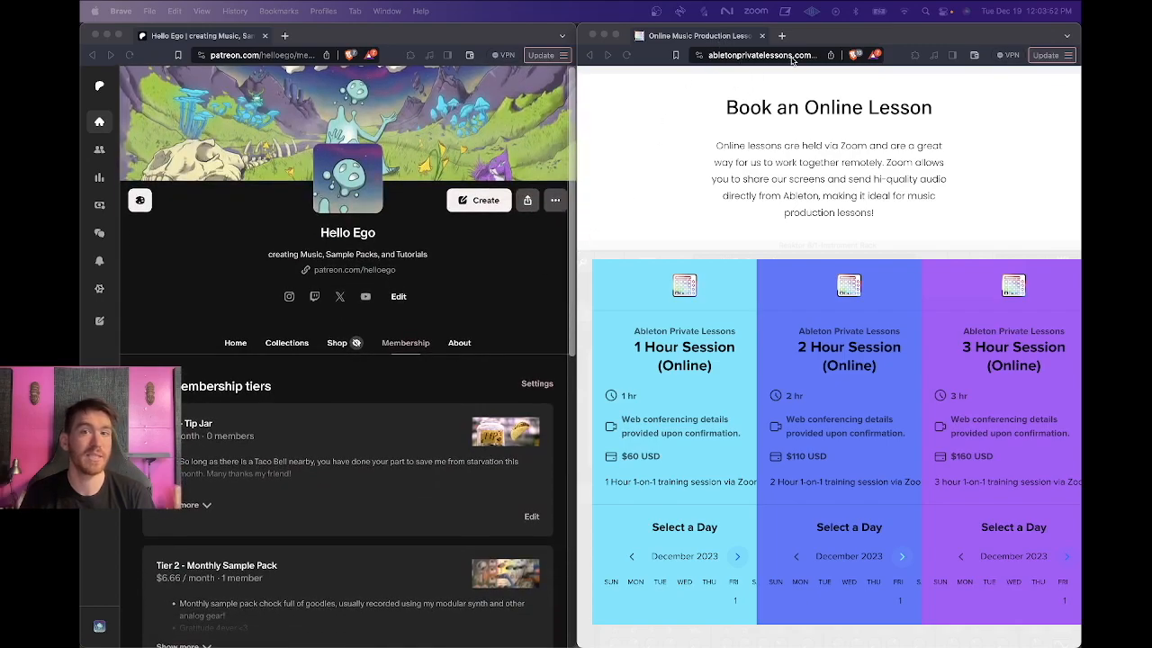
- Review the Ableton Private Lessons booking page, including the December 2023 calendars for the 1 Hour and 2 Hour sessions
scroll(816, 300, up, 2)
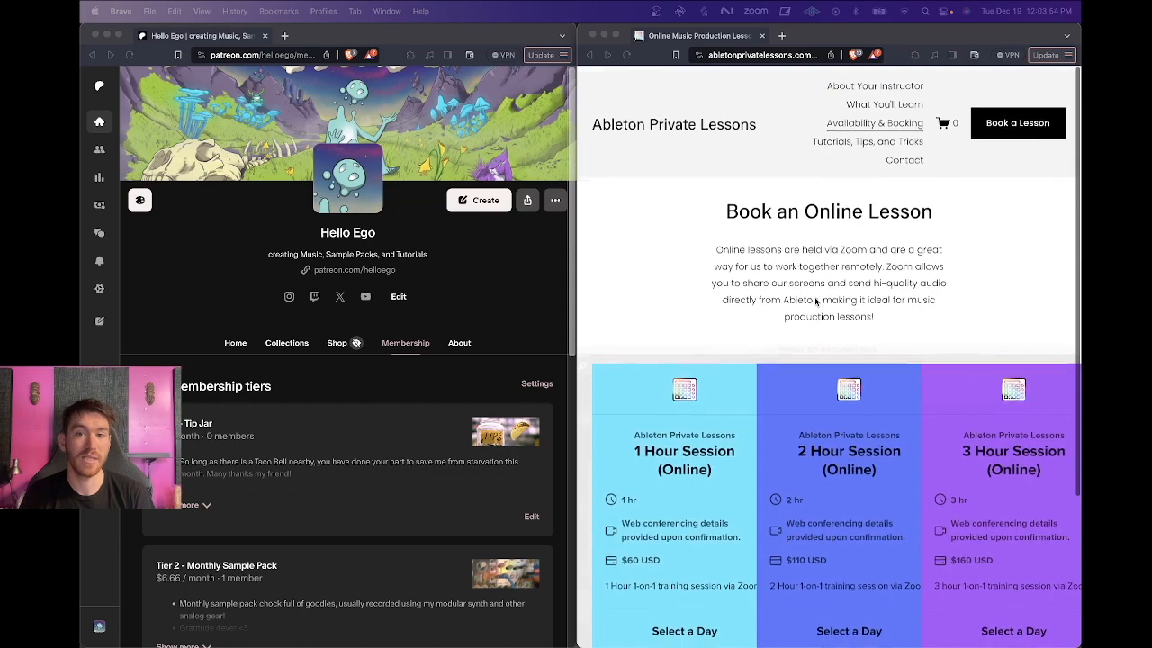
scroll(745, 452, down, 2)
scroll(740, 396, up, 2)
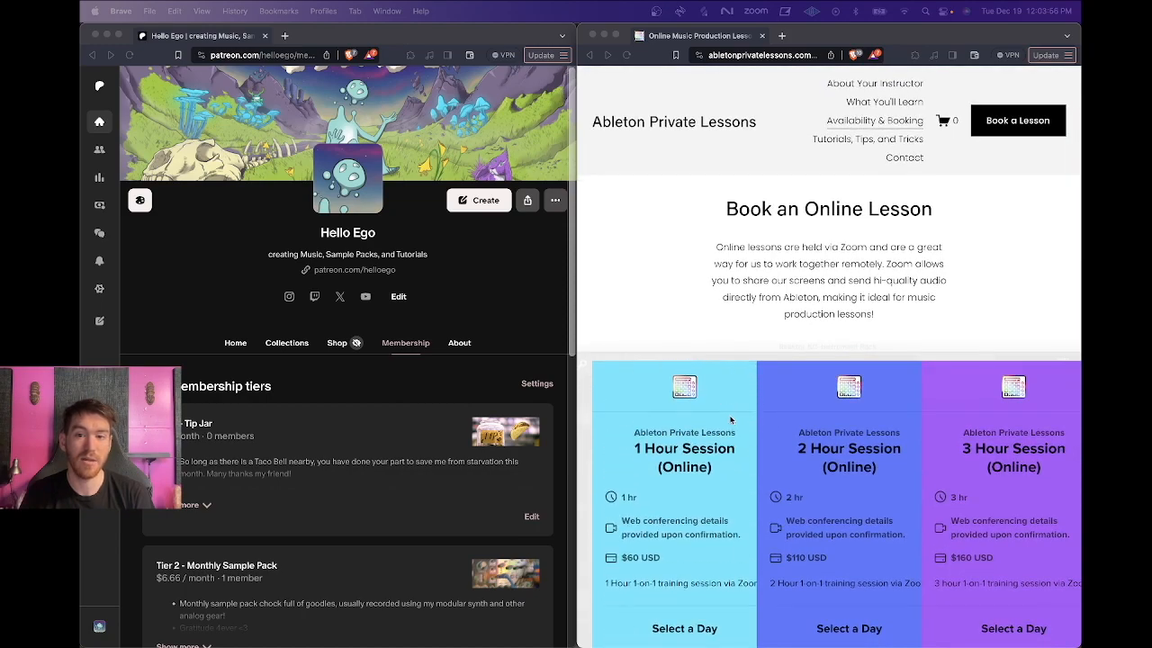
scroll(720, 425, down, 2)
scroll(715, 430, up, 1)
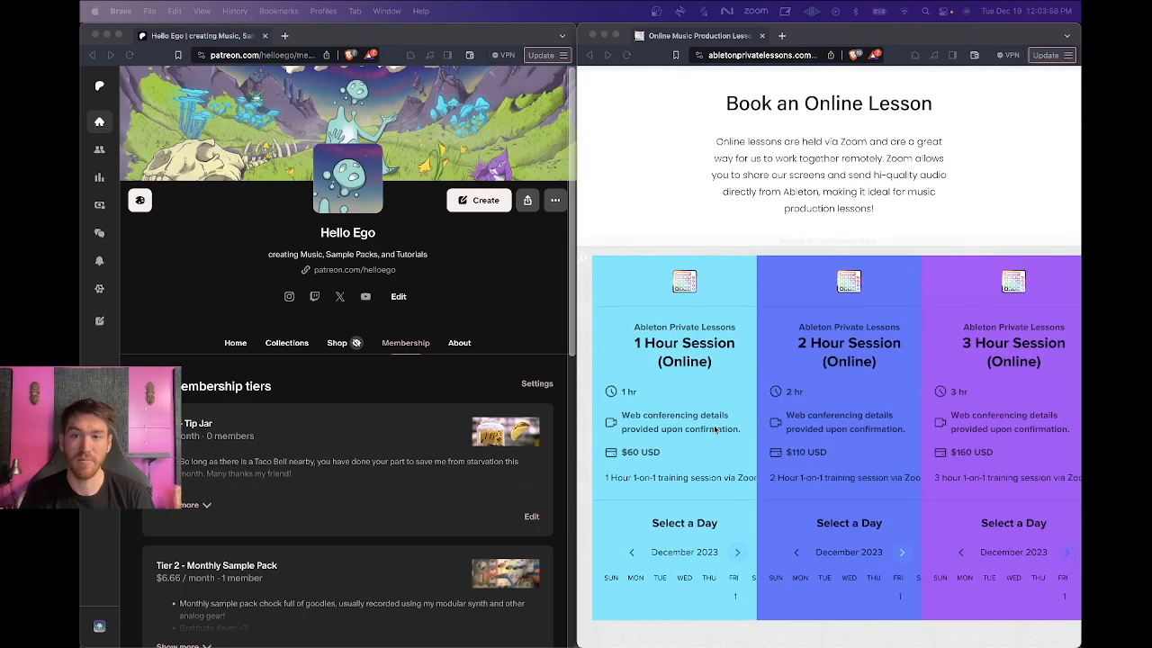
scroll(679, 526, down, 3)
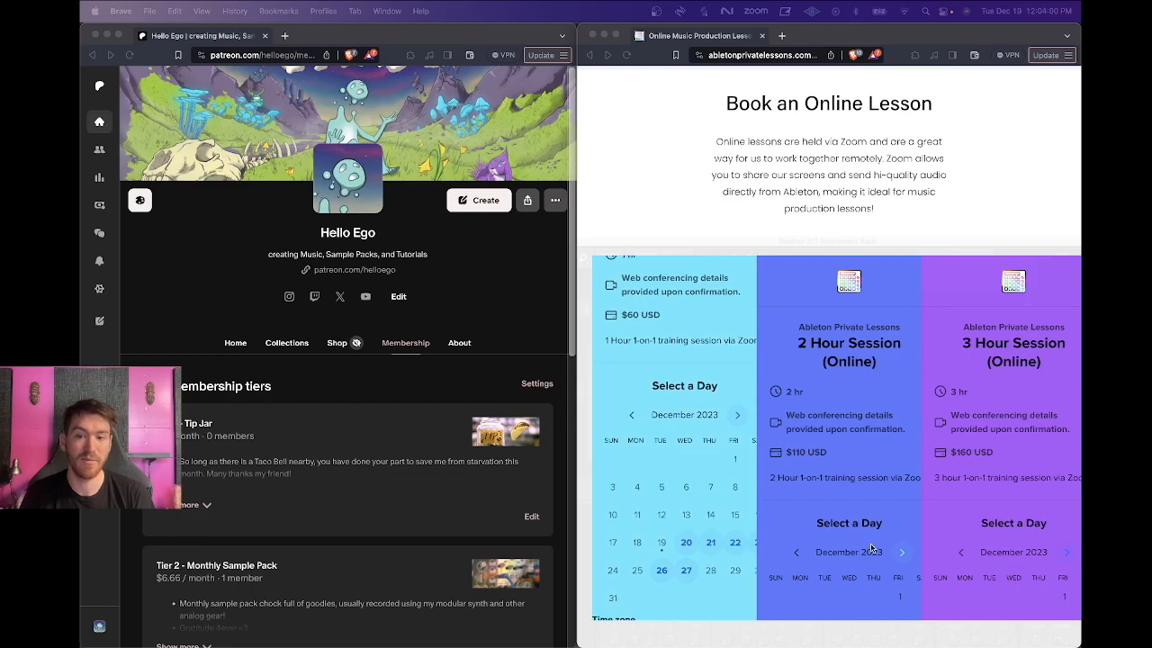
scroll(871, 548, down, 3)
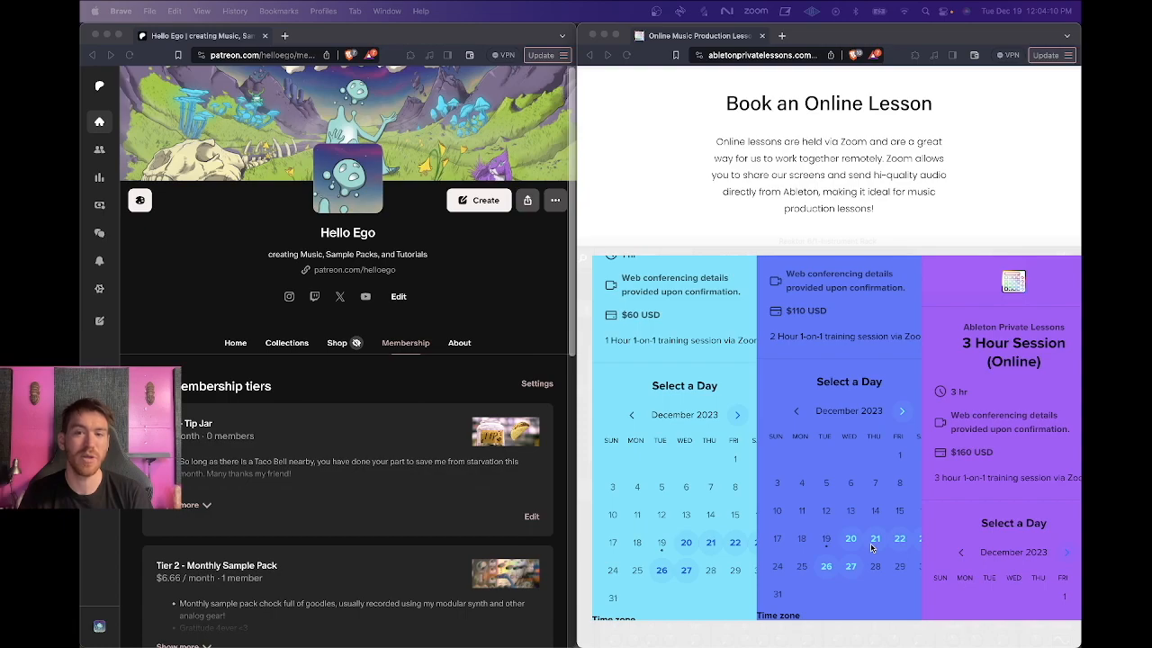
scroll(871, 547, up, 3)
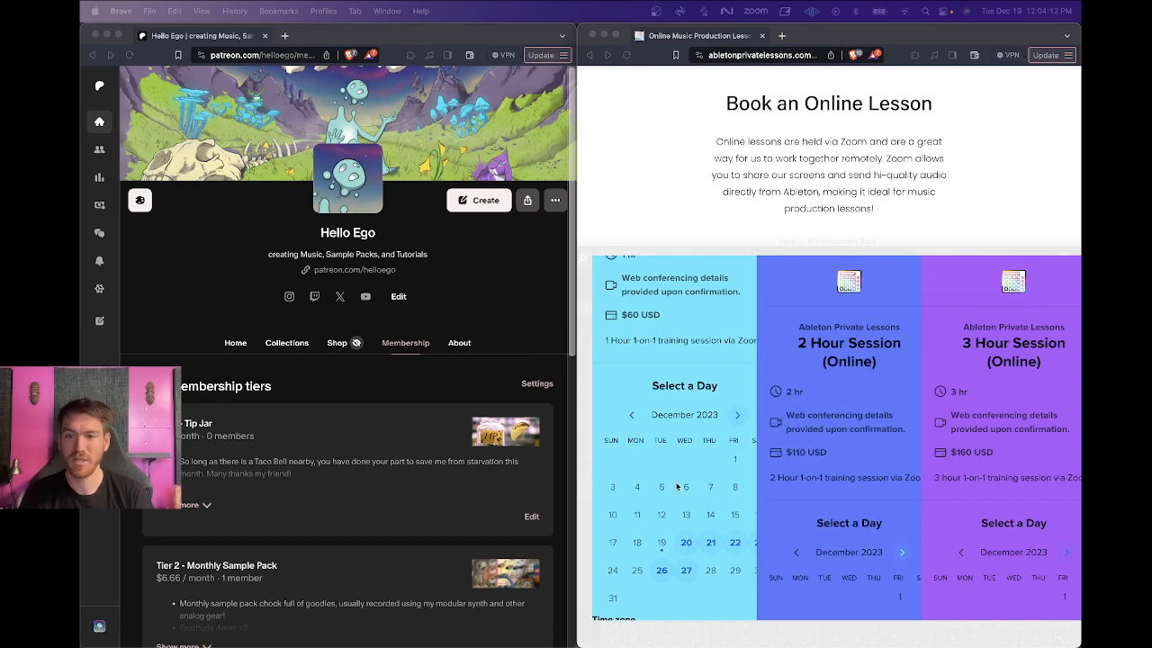
scroll(676, 487, up, 3)
scroll(691, 200, up, 2)
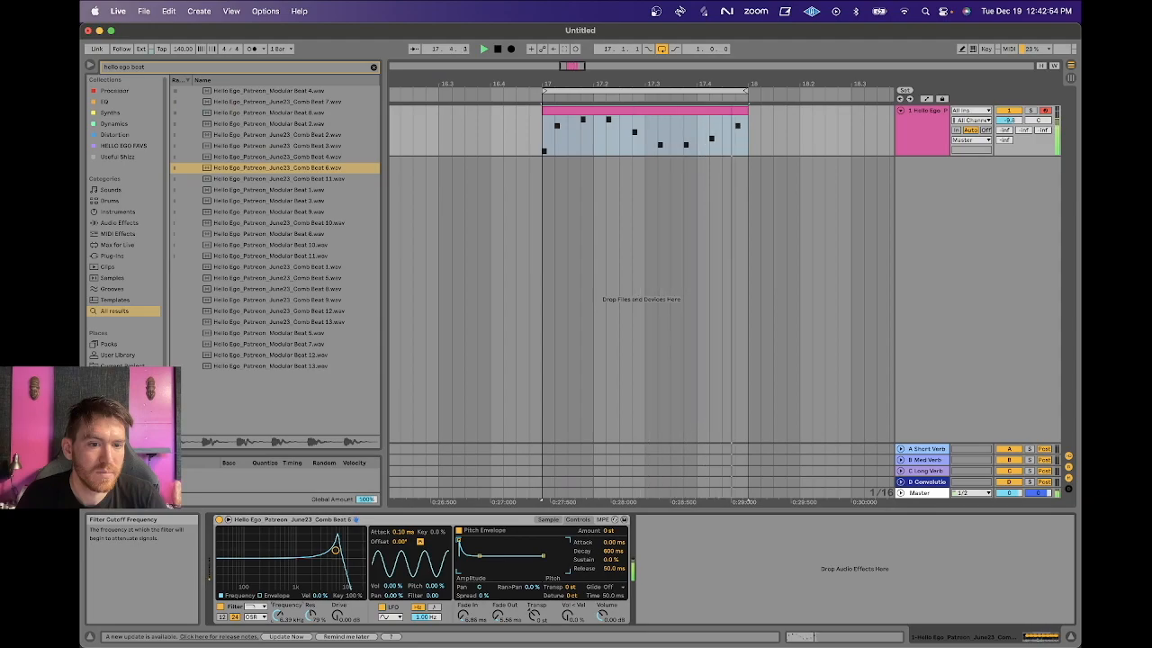
- Return to Live, try extra Drive while sweeping the cutoff, and leave them at 0 dB and about 1.36 kHz
drag(280, 615, 282, 620)
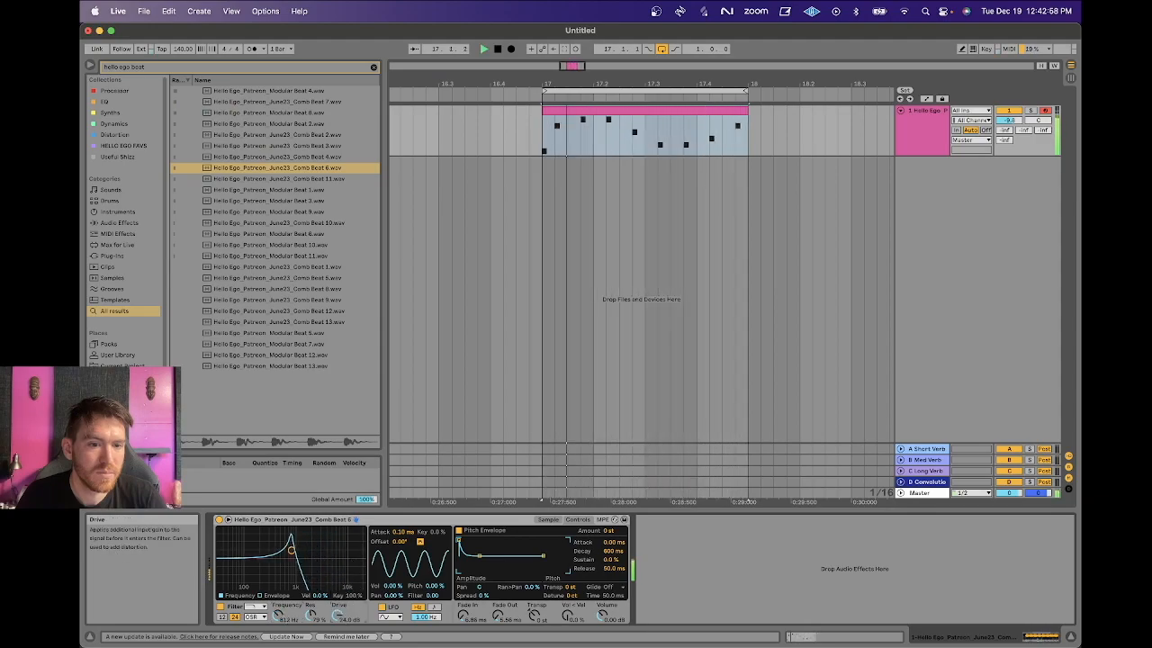
drag(338, 616, 337, 643)
drag(278, 615, 278, 621)
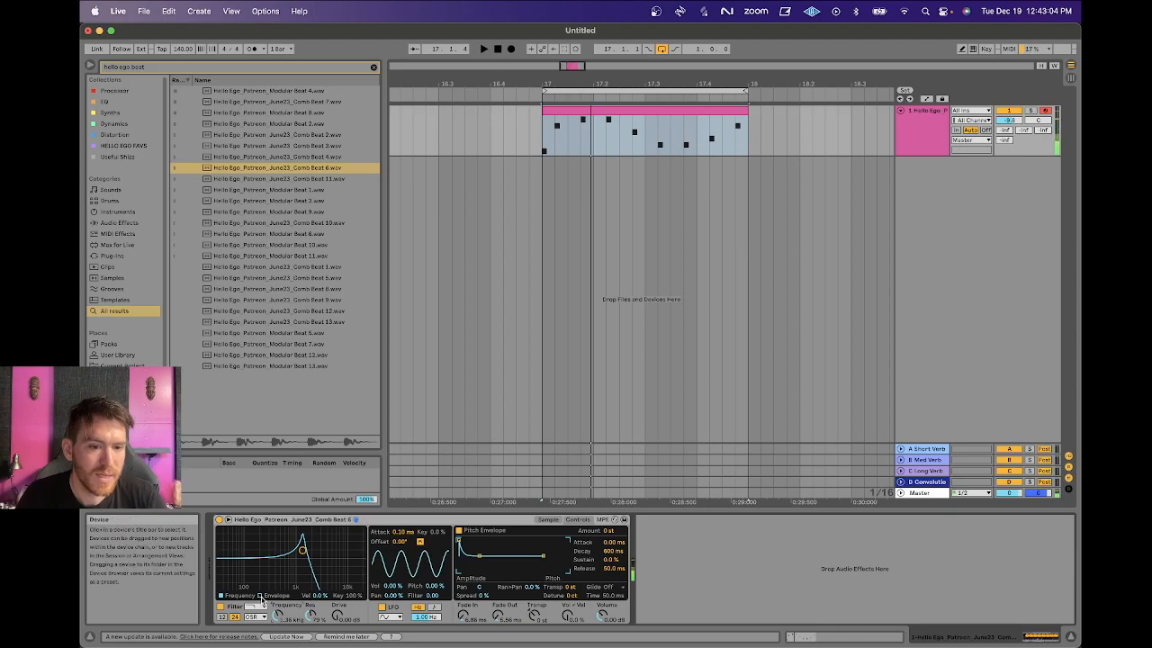
- Set the filter envelope Amount to -72 and raise the cutoff to about 6.95 kHz during playback
click(260, 596)
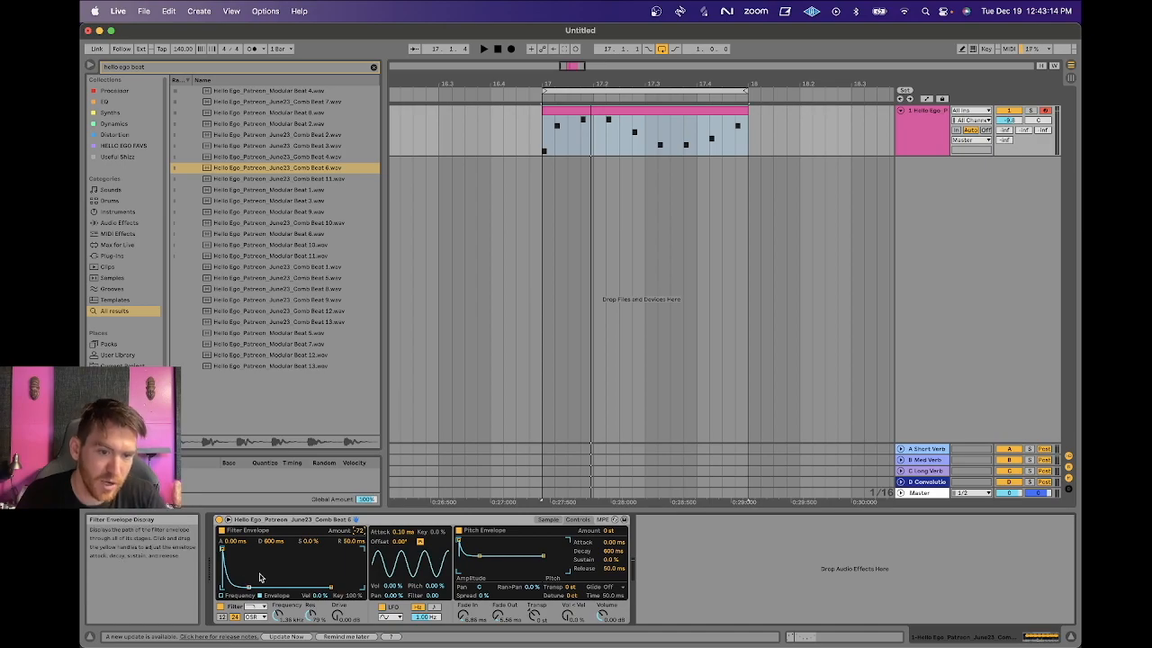
key(space)
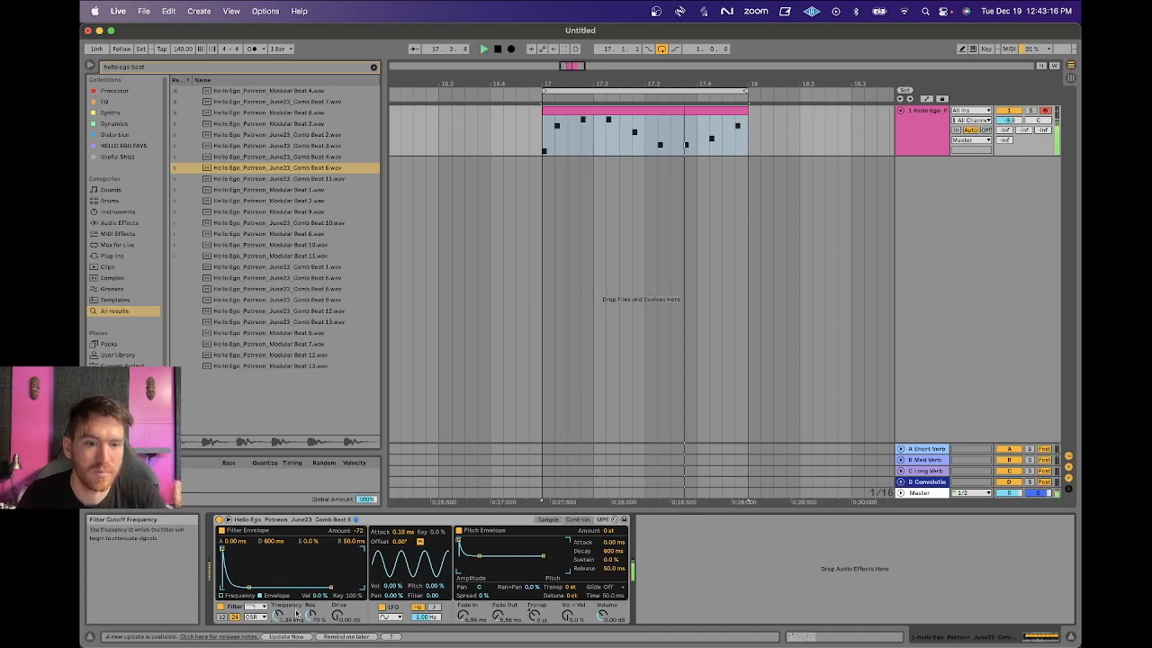
click(239, 596)
drag(302, 549, 341, 546)
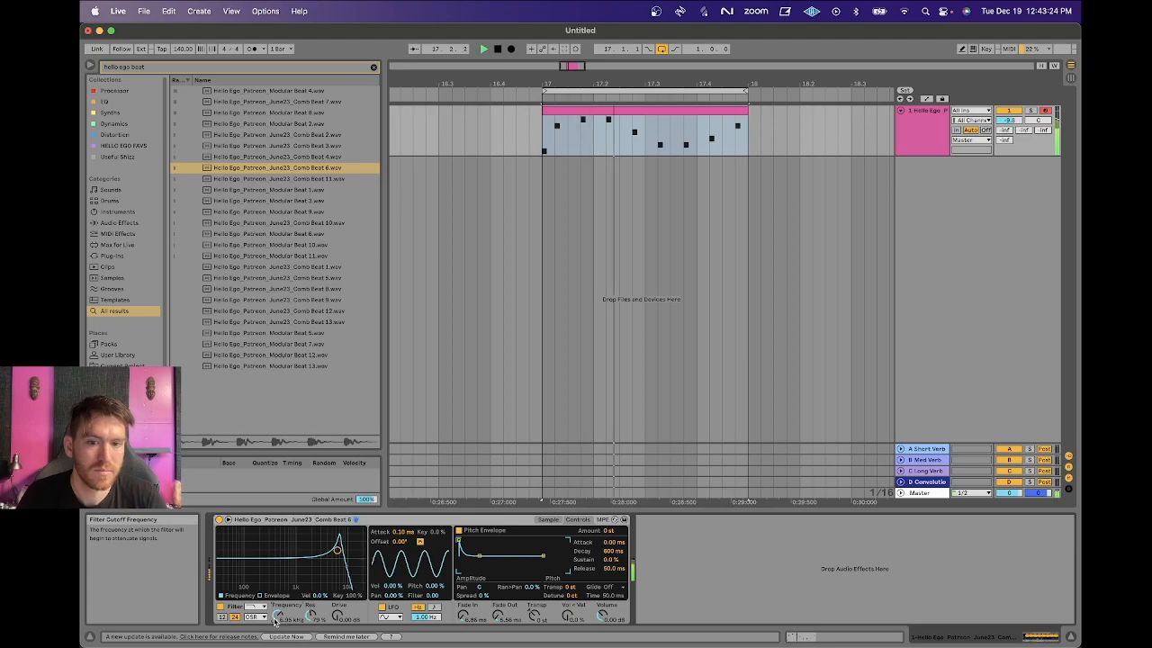
key(space)
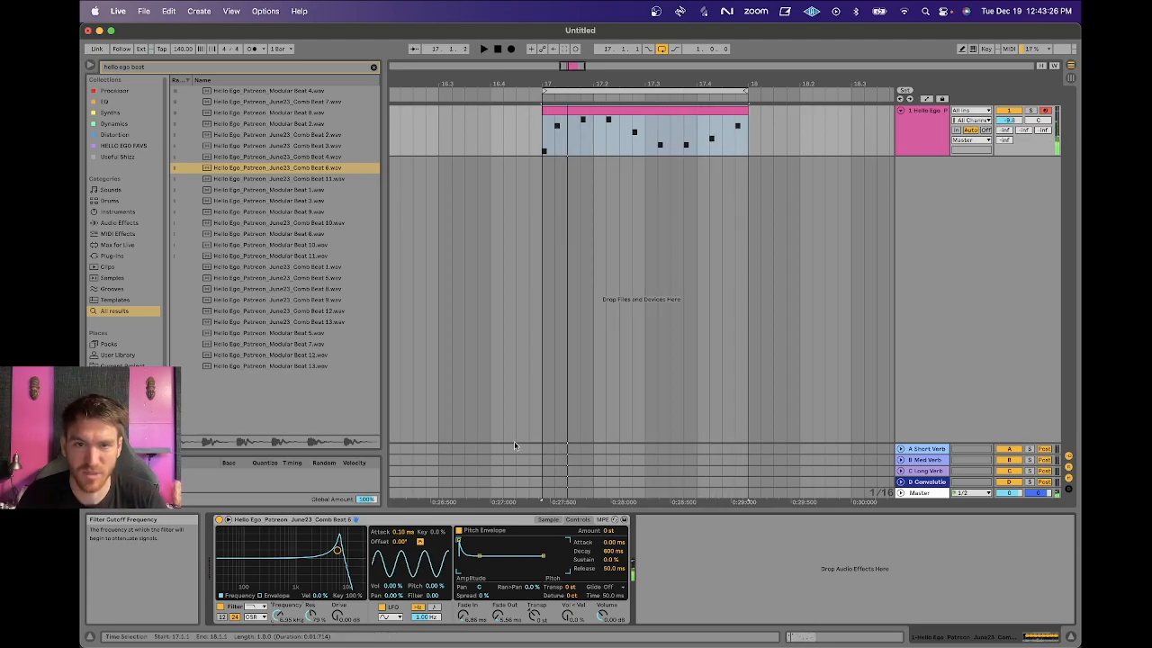
key(space)
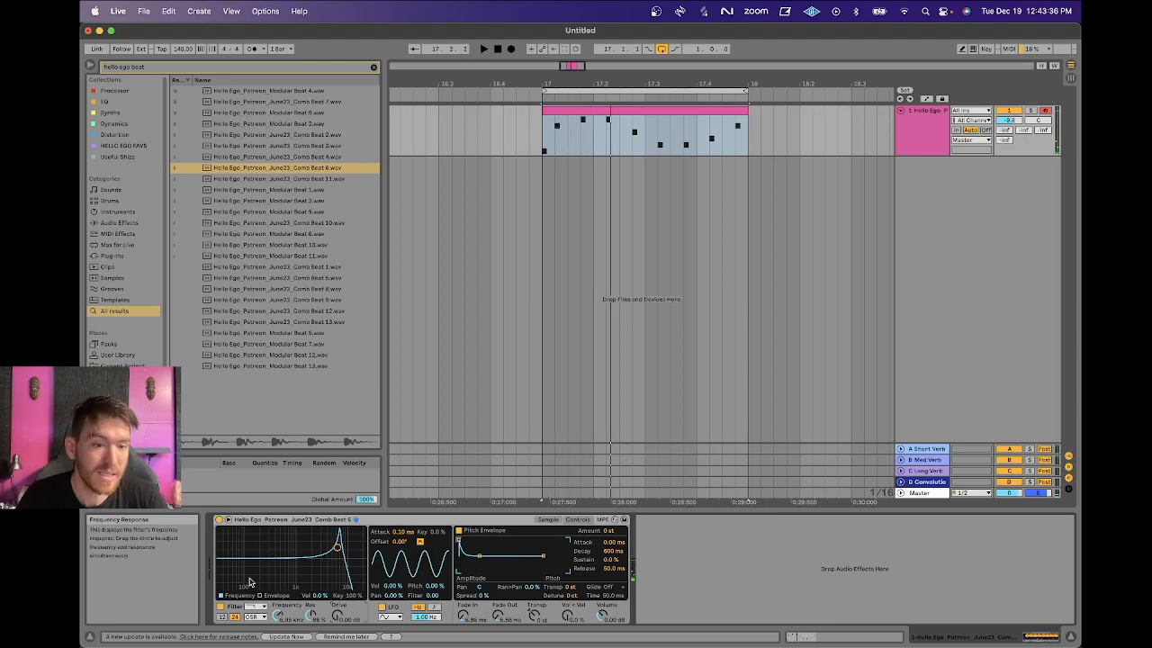
- Toggle the filter off and on again, and reset the filter envelope Amount to 0
click(220, 608)
click(220, 609)
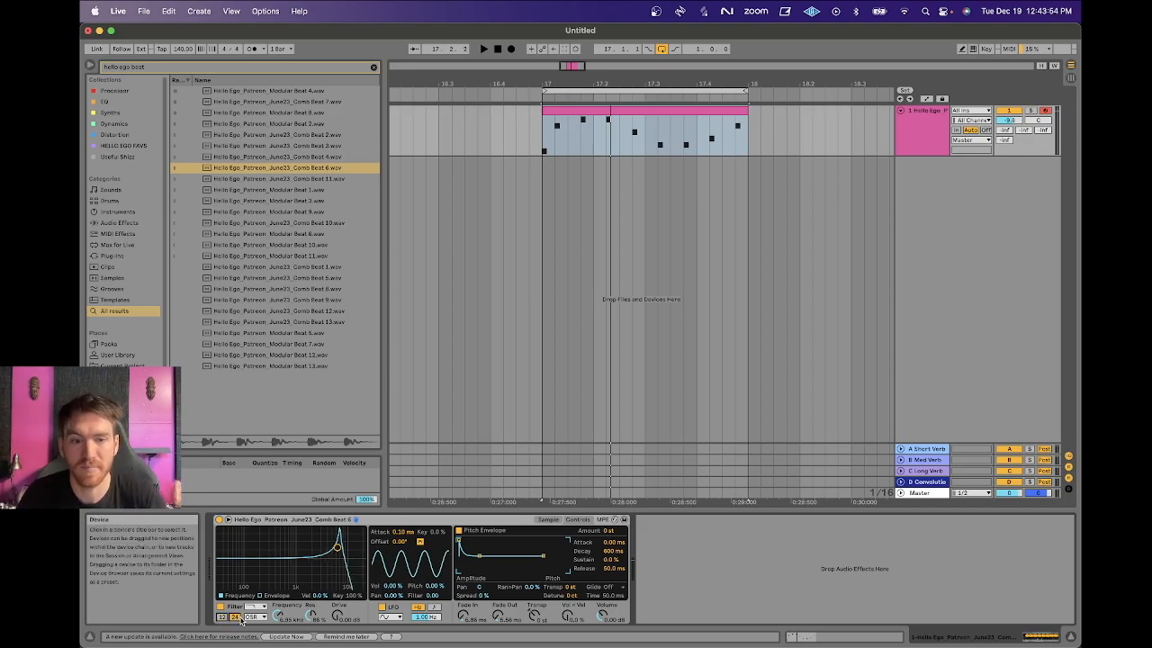
drag(316, 597, 315, 596)
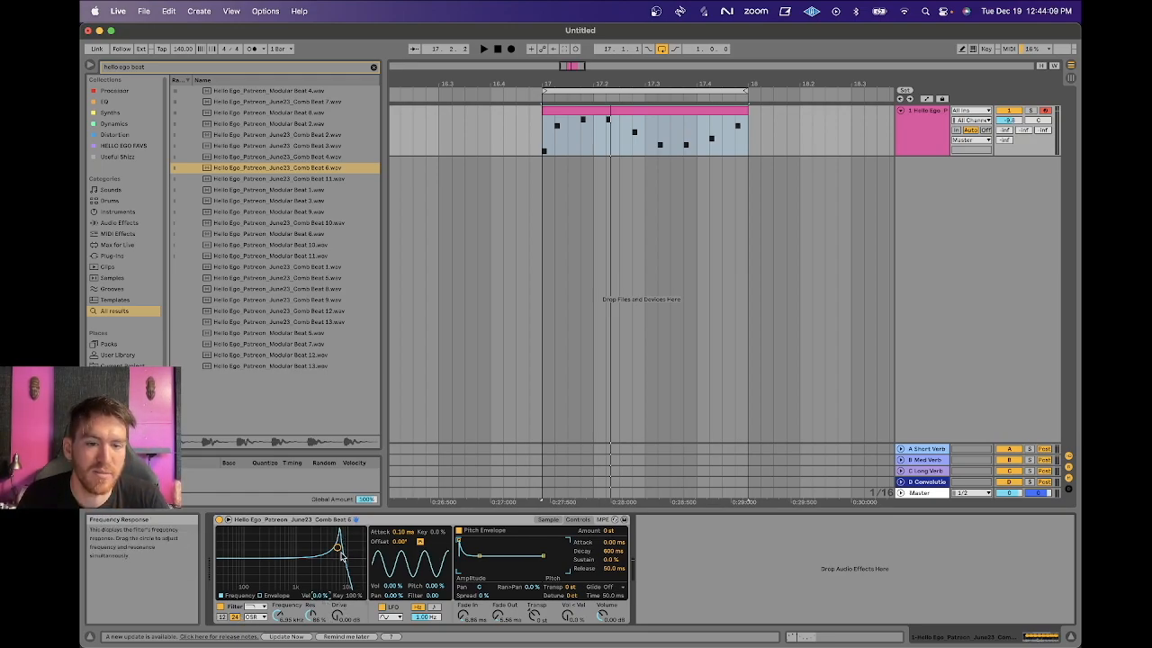
click(262, 596)
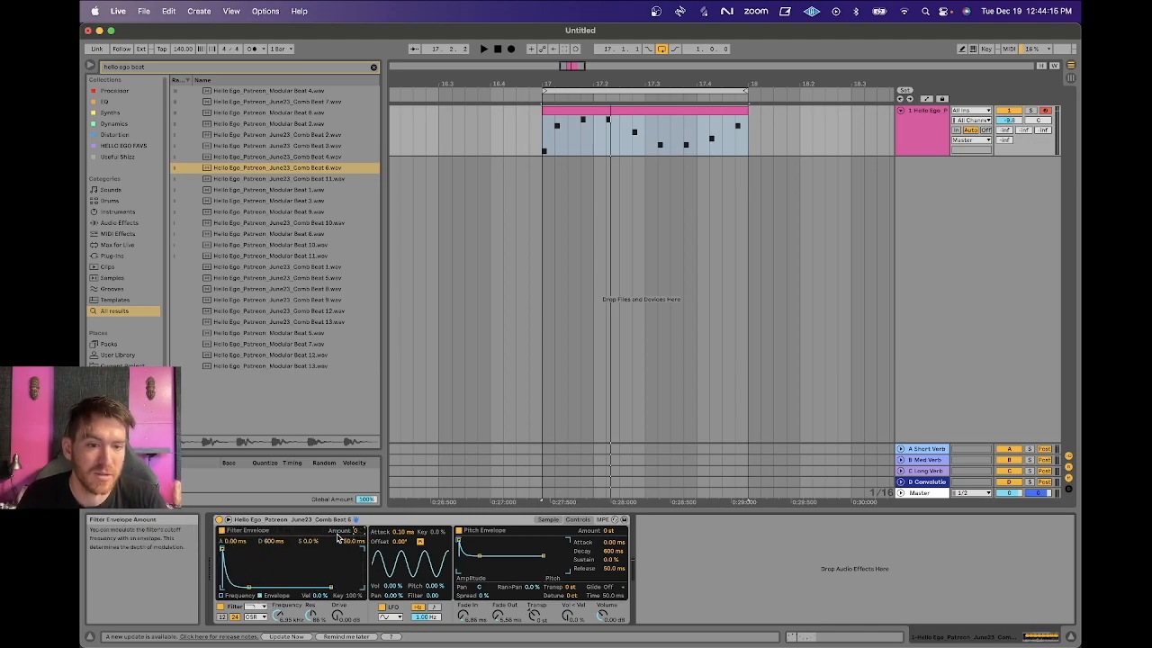
- Lower the filter cutoff to about 1.41 kHz with resonance near 94% and audition the clip
click(221, 596)
drag(338, 538, 303, 543)
key(space)
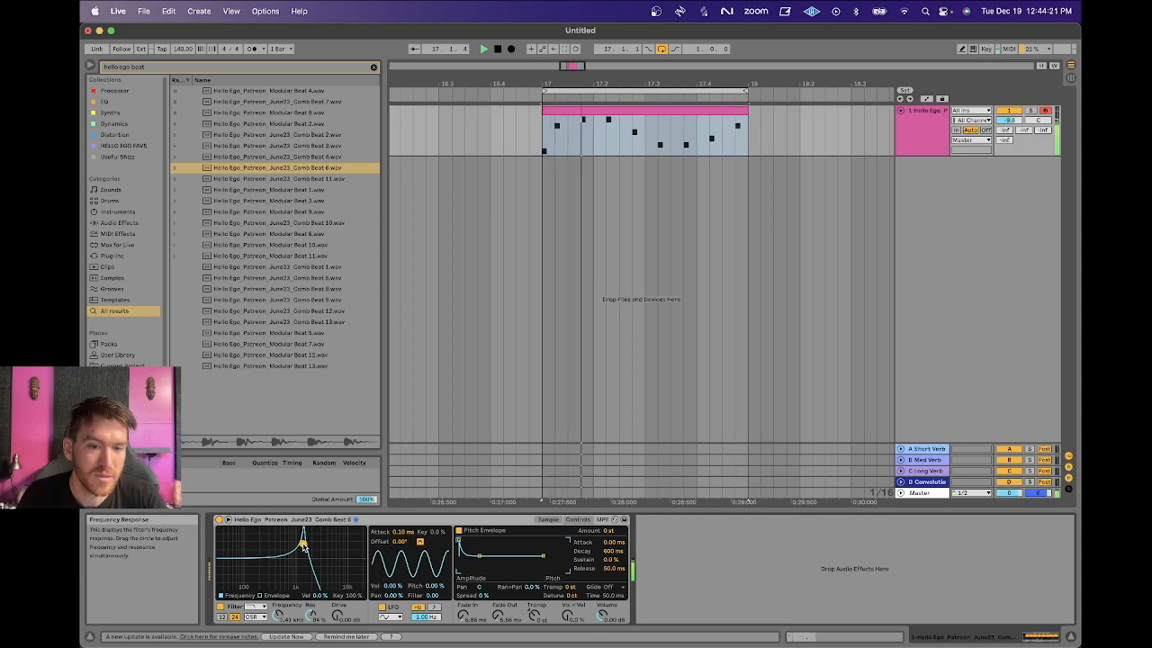
key(space)
- Set the filter's velocity modulation to 100%, lower the cutoff to about 348 Hz, and audition the clip
drag(321, 595, 272, 543)
key(space)
key(space)
key(space)
key(space)
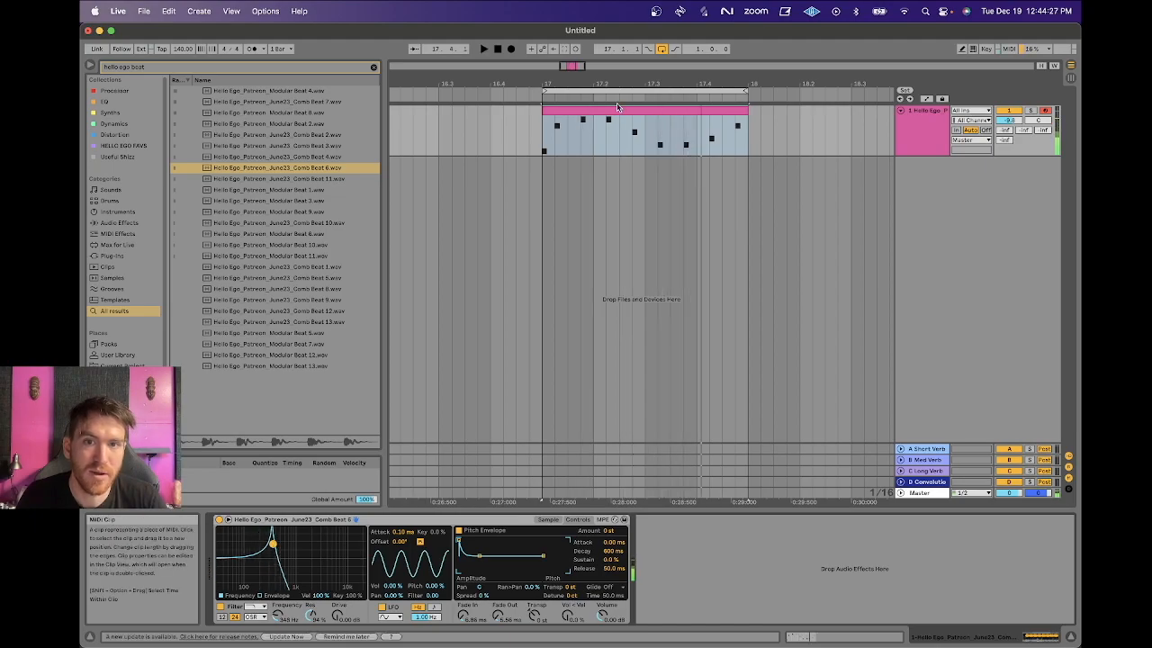
- Open the MIDI clip and randomize its note velocities several times during playback, with a randomize amount of 127
double_click(635, 130)
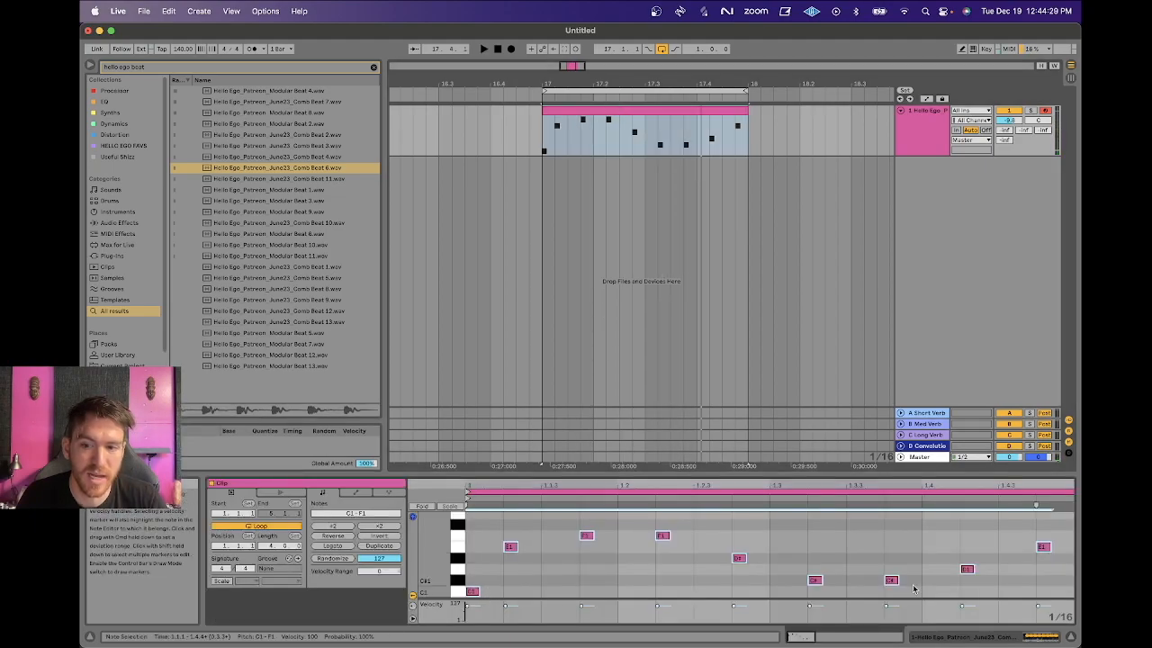
click(347, 559)
key(space)
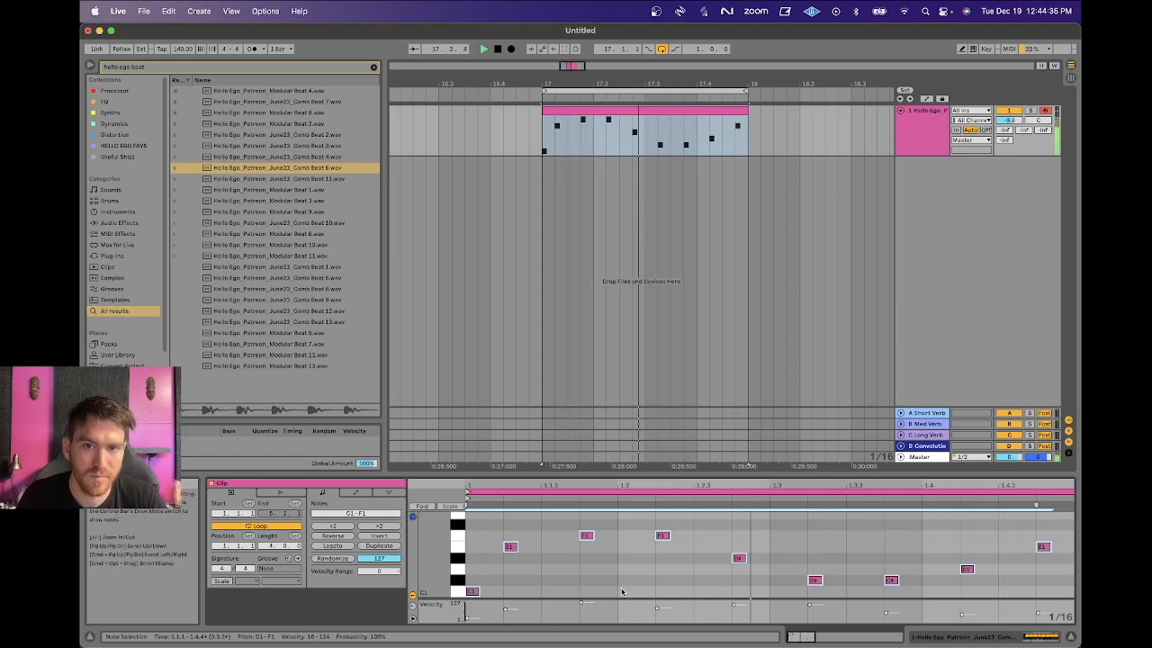
click(337, 559)
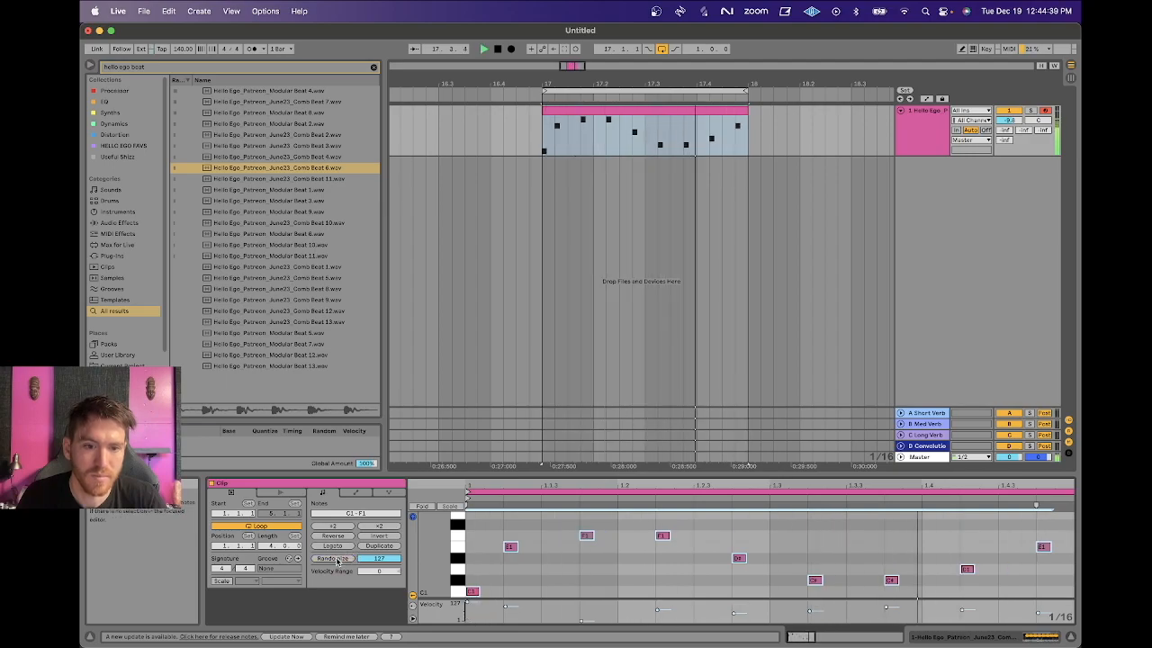
click(337, 559)
click(338, 559)
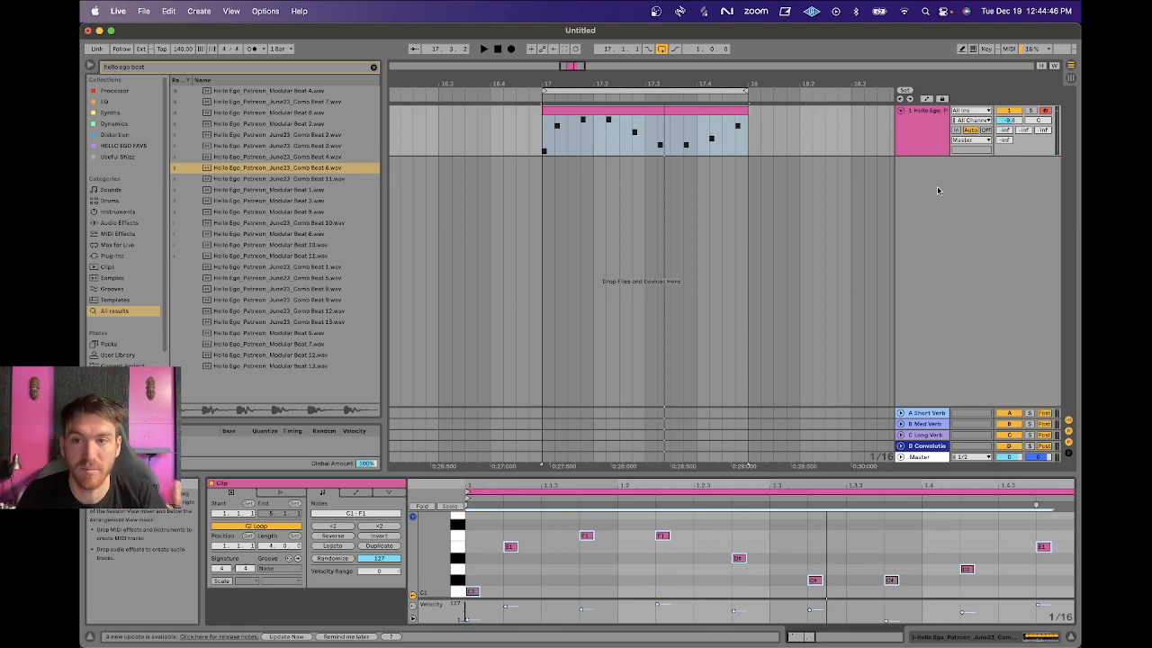
- Show the track's Simpler device, switch its filter circuit type to Clean, and return it to OSR
click(932, 136)
key(space)
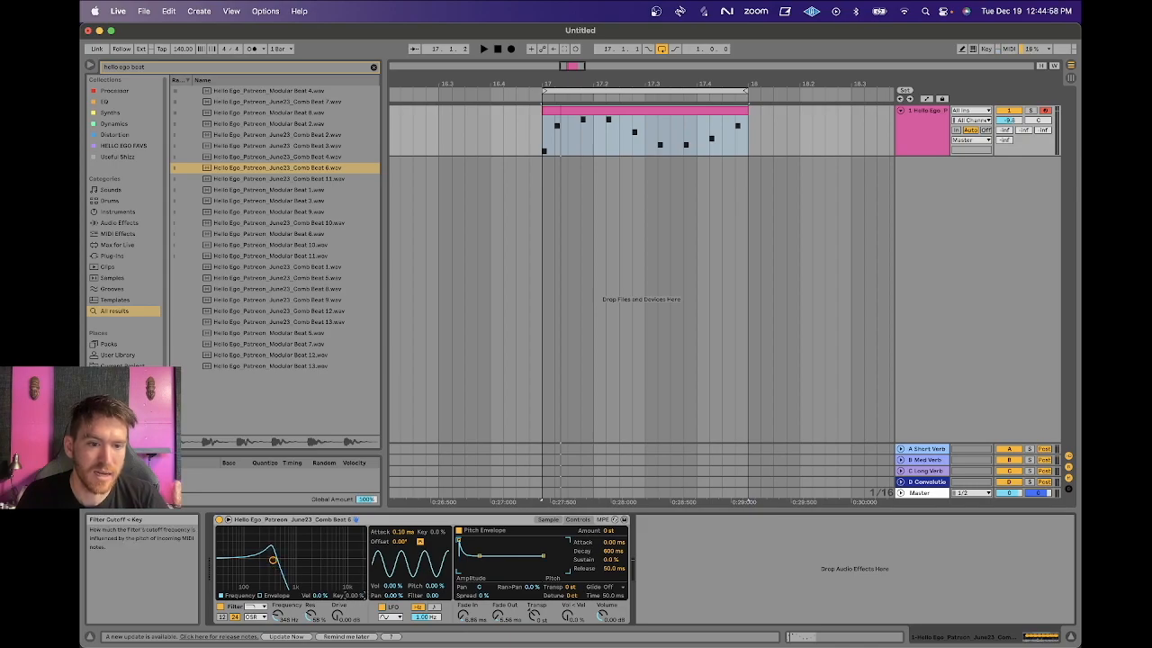
click(260, 617)
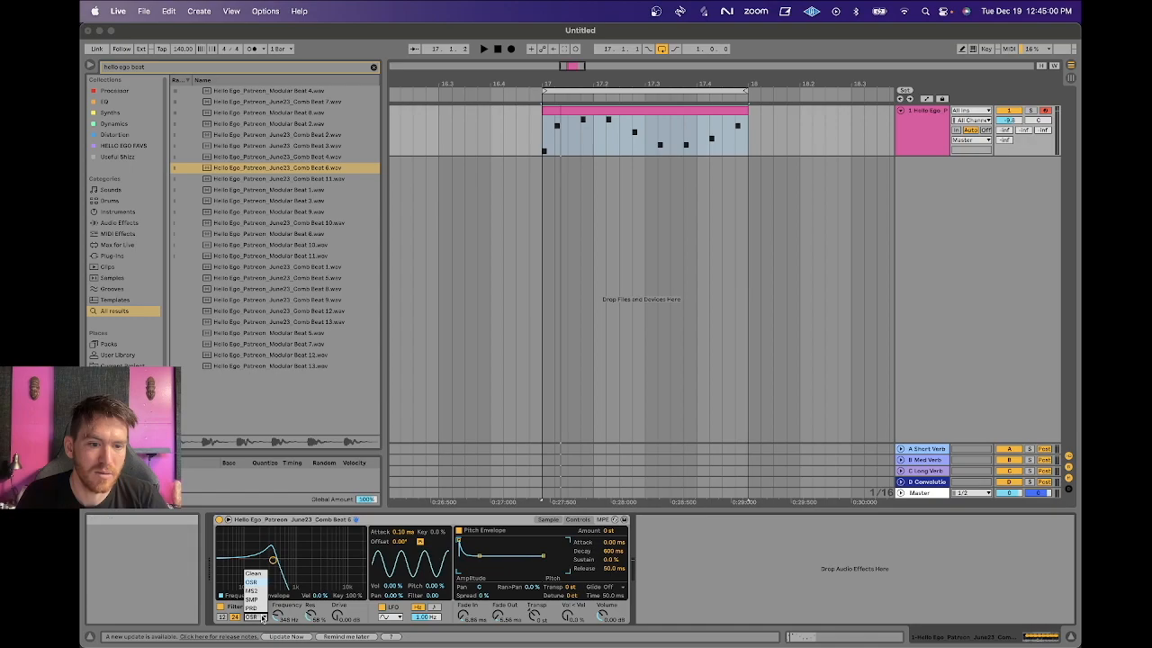
click(253, 575)
click(257, 616)
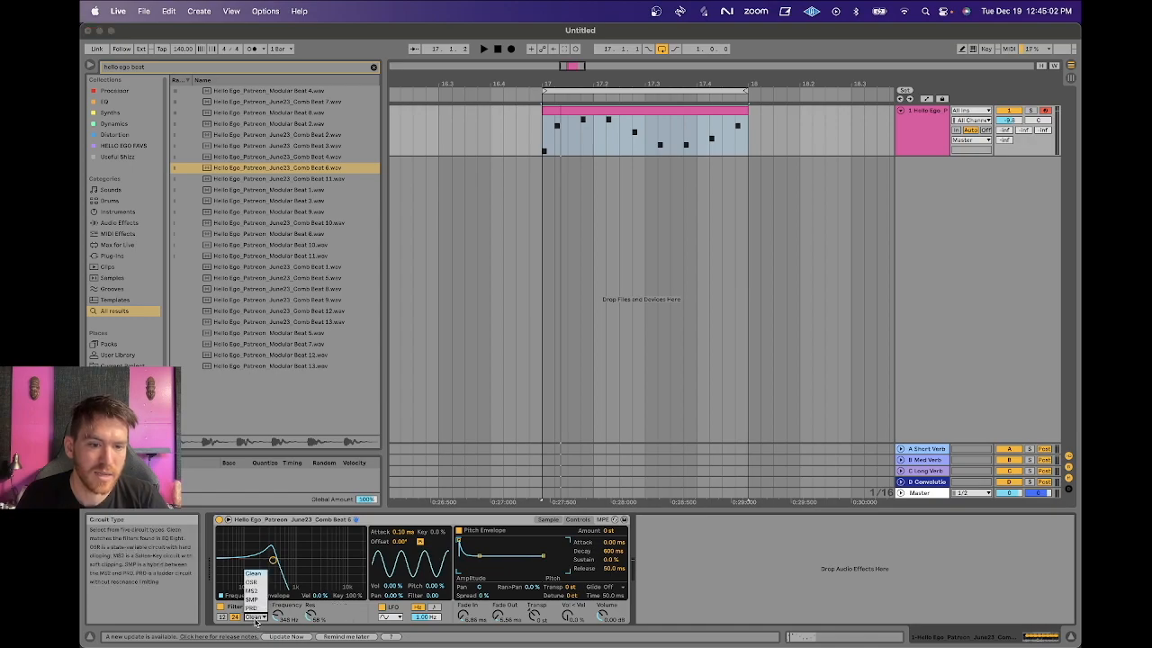
click(257, 582)
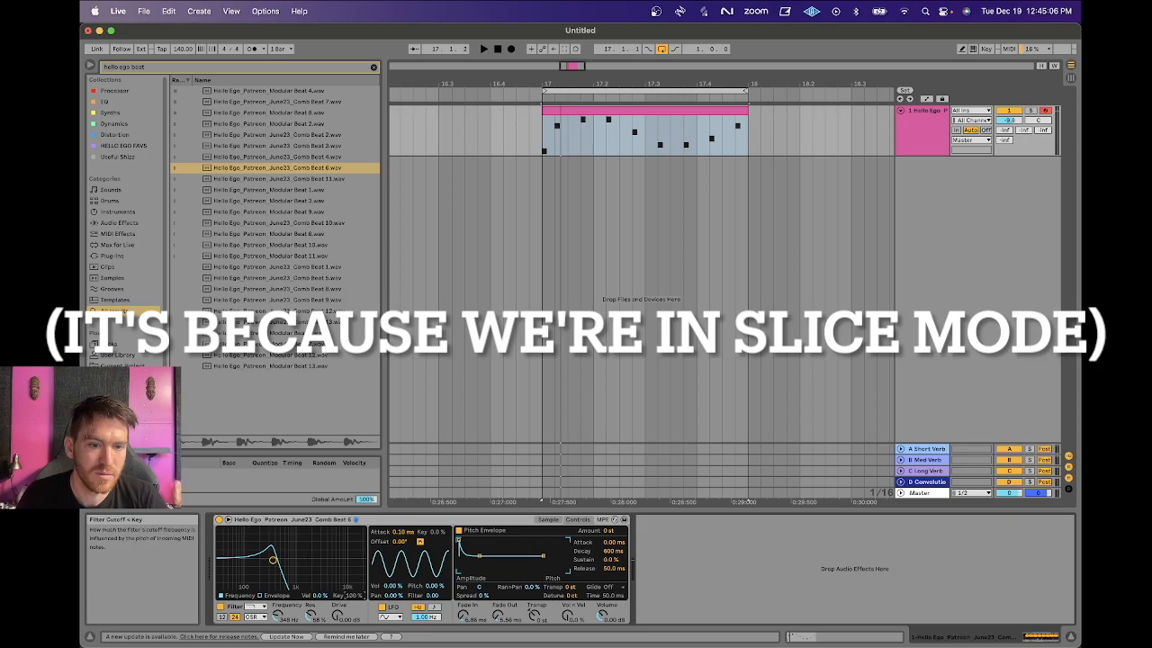
- Set the filter's key modulation to 100%, audition the clip, and switch briefly to the filter envelope display and back
key(space)
drag(355, 597, 355, 572)
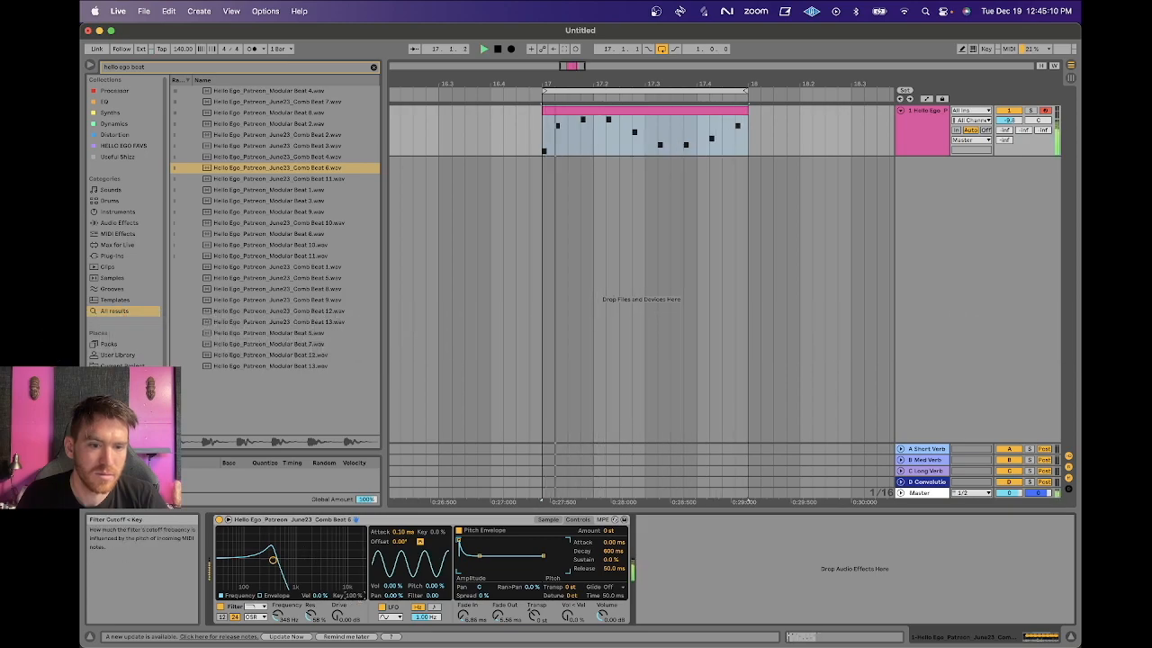
key(space)
click(260, 596)
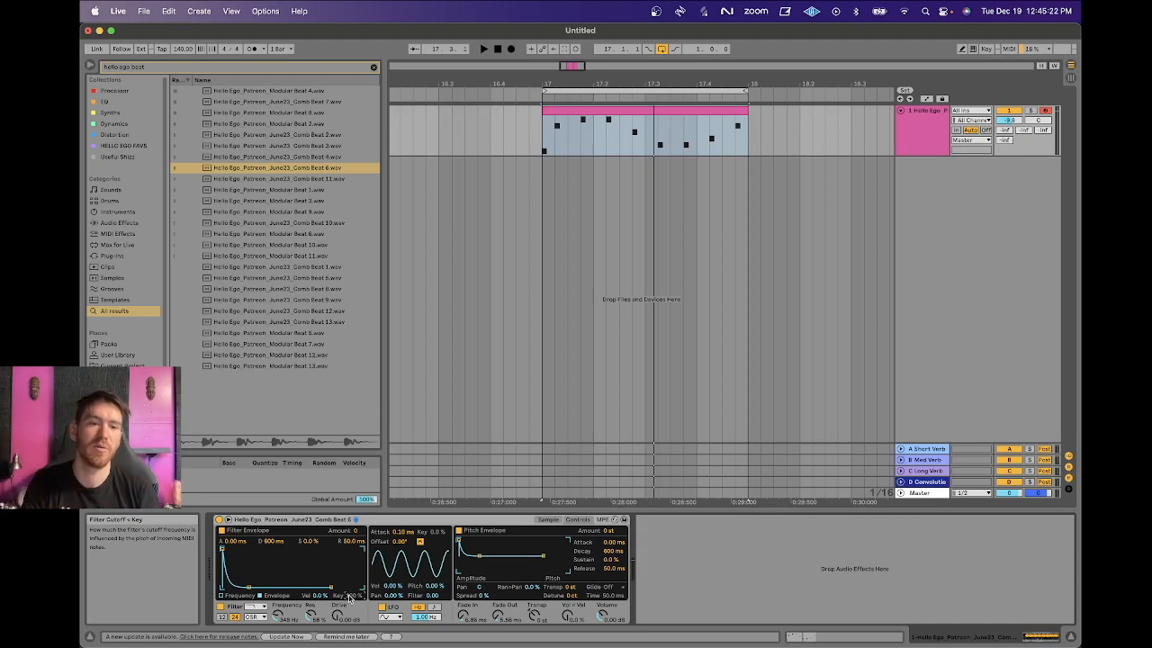
click(222, 596)
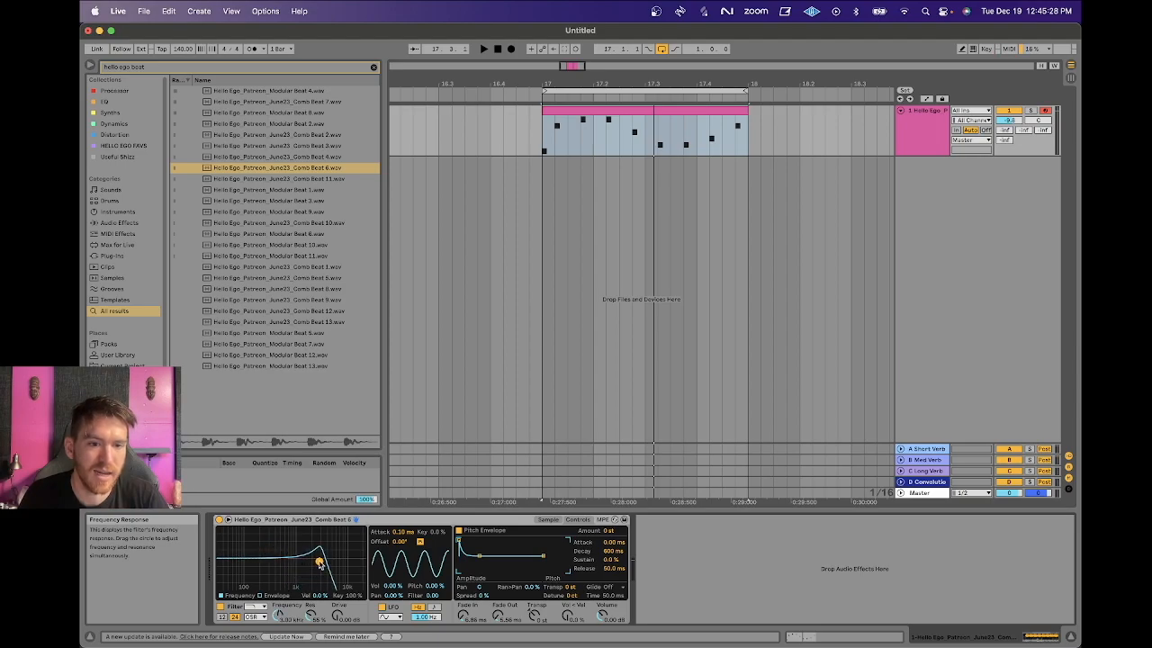
- Modulate the filter with the LFO at 24, raising the LFO rate to 30 Hz and shifting the cutoff to about 1.03 kHz during playback
drag(315, 561, 287, 565)
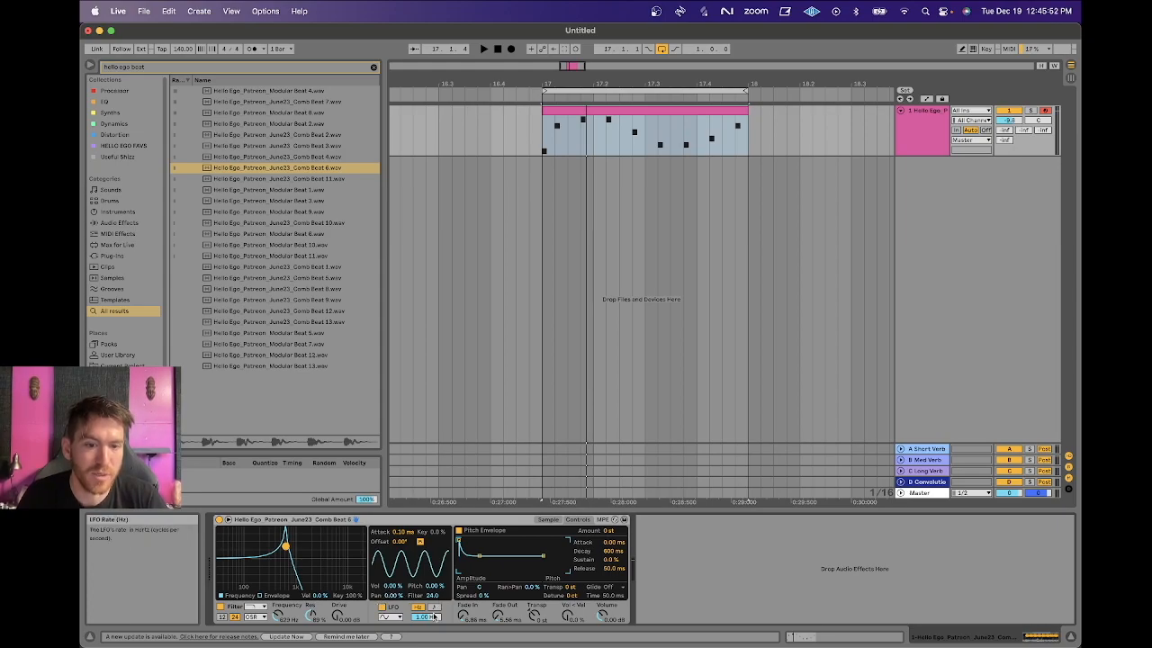
drag(433, 617, 426, 585)
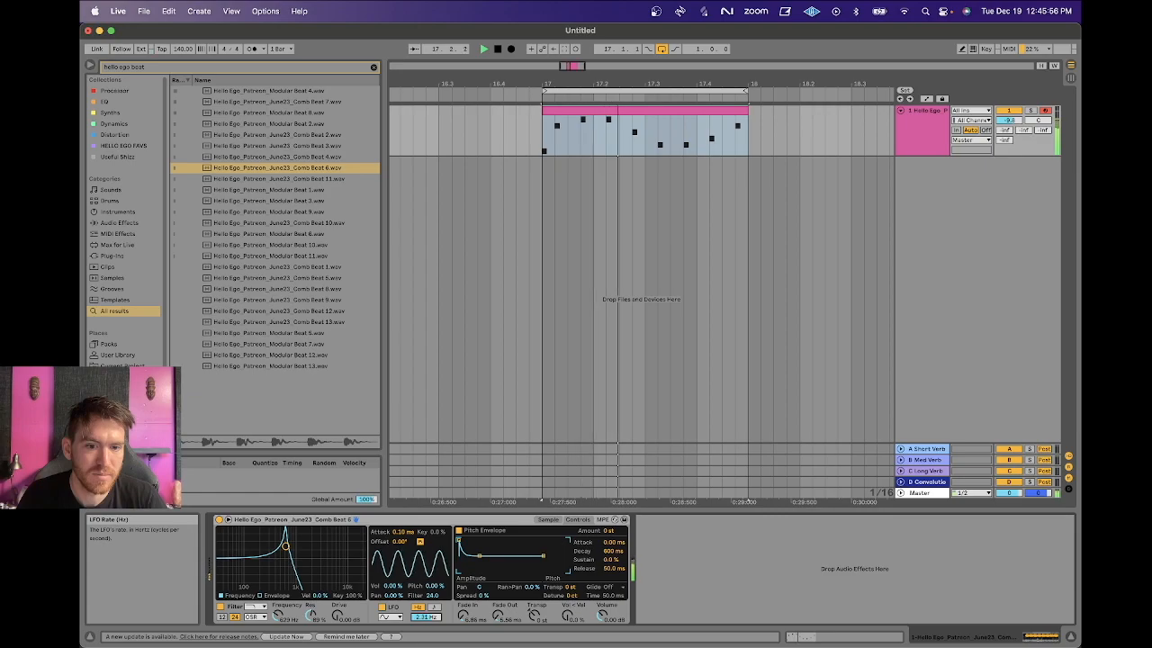
drag(285, 545, 269, 546)
drag(426, 617, 426, 590)
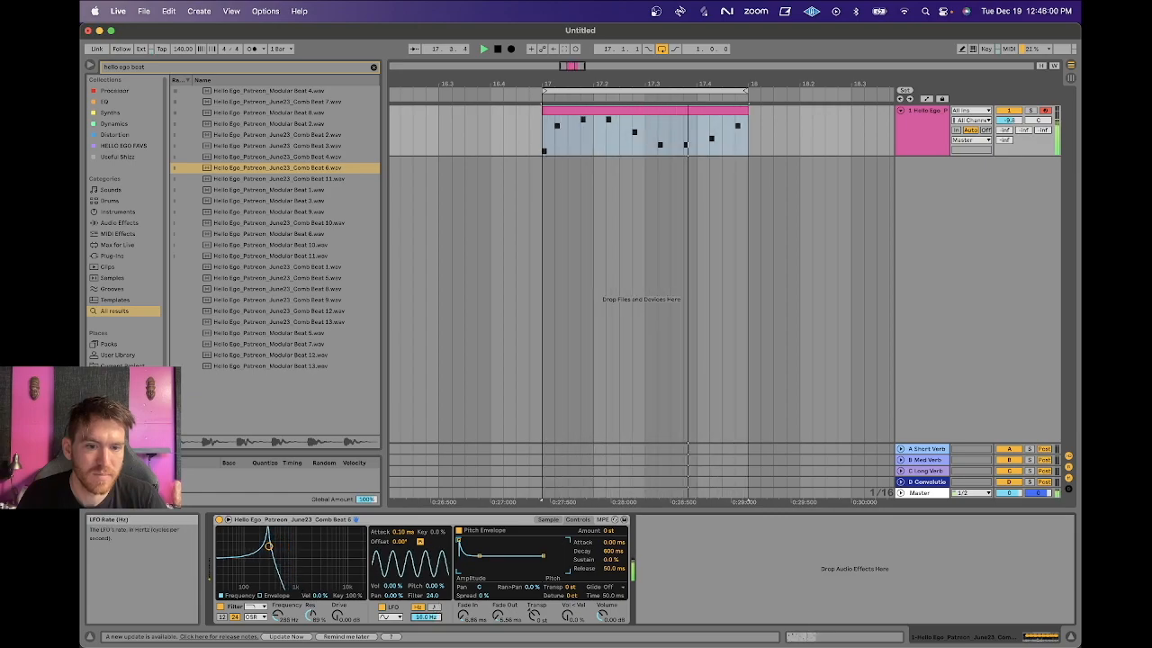
drag(268, 545, 297, 549)
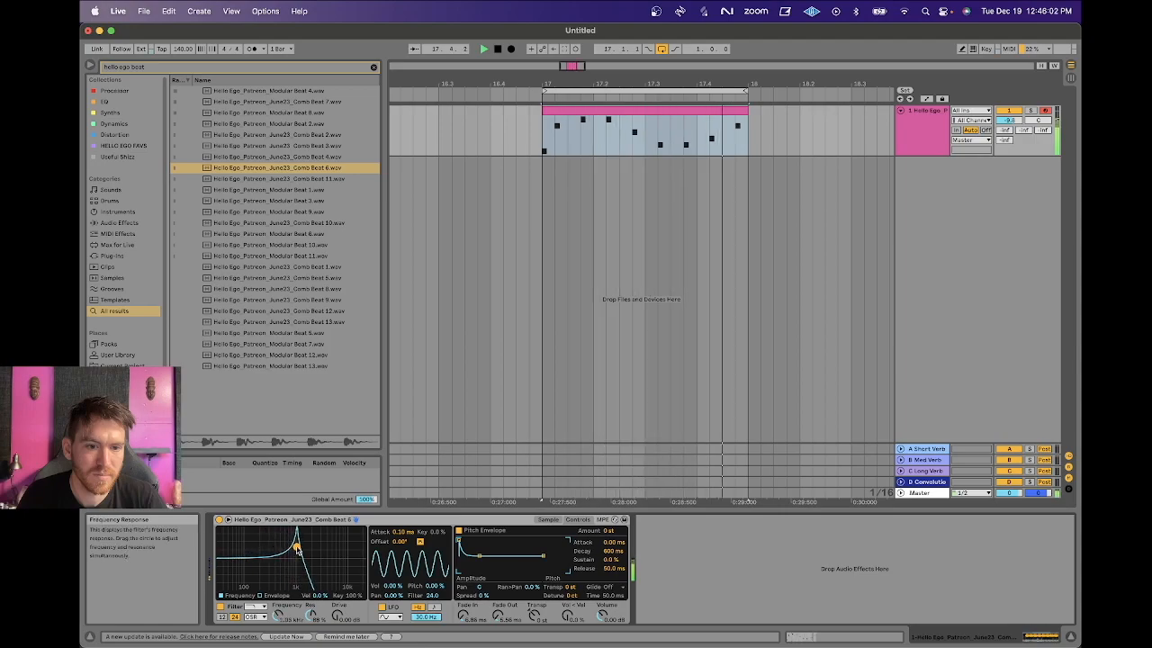
drag(427, 618, 434, 540)
key(space)
- Apply about 95% LFO pitch modulation at a slow rate and open the filter cutoff to about 3.72 kHz while auditioning
drag(435, 585, 435, 567)
mouse_move(426, 618)
mouse_down()
mouse_move(426, 643)
mouse_move(427, 608)
mouse_up()
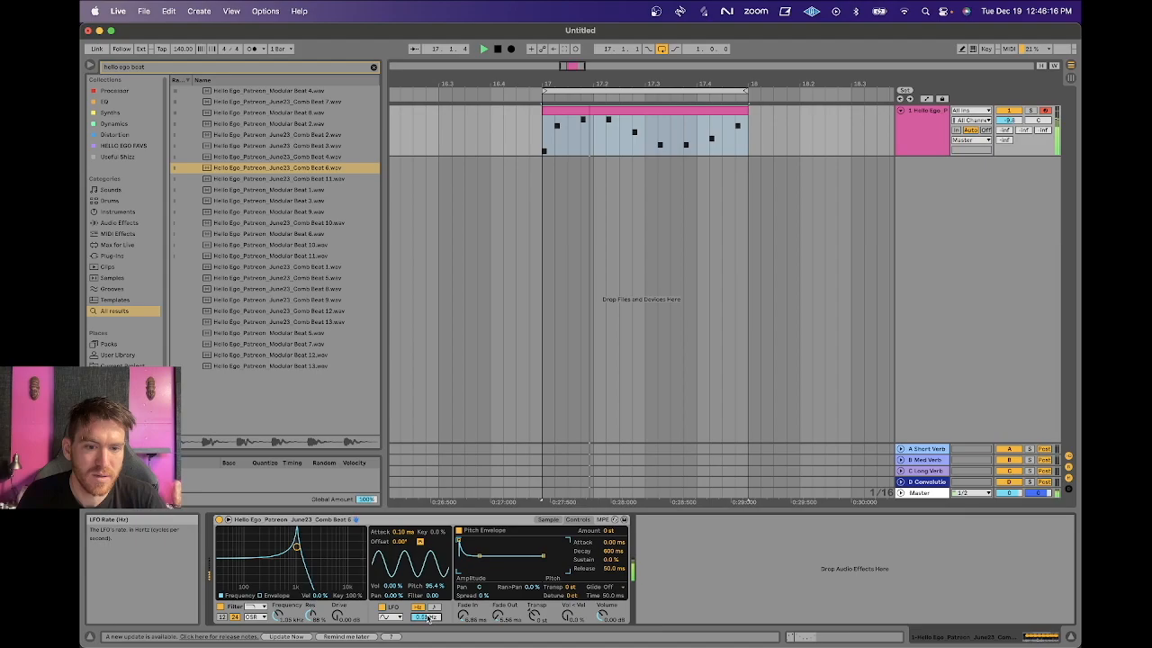
key(space)
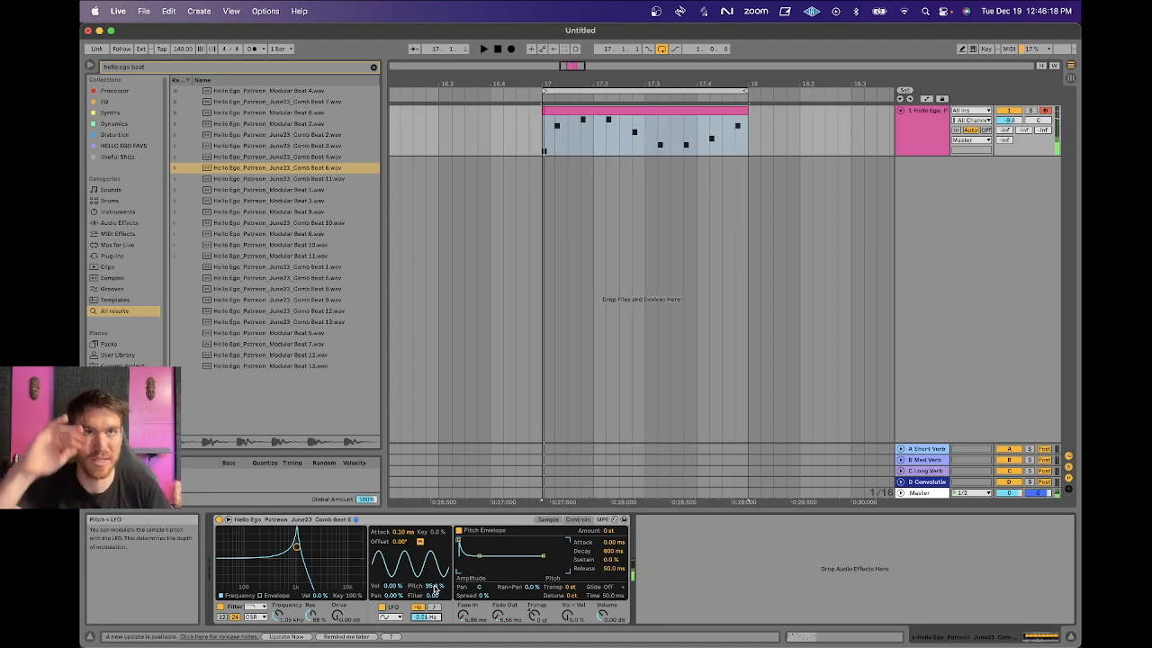
key(space)
drag(297, 537, 324, 562)
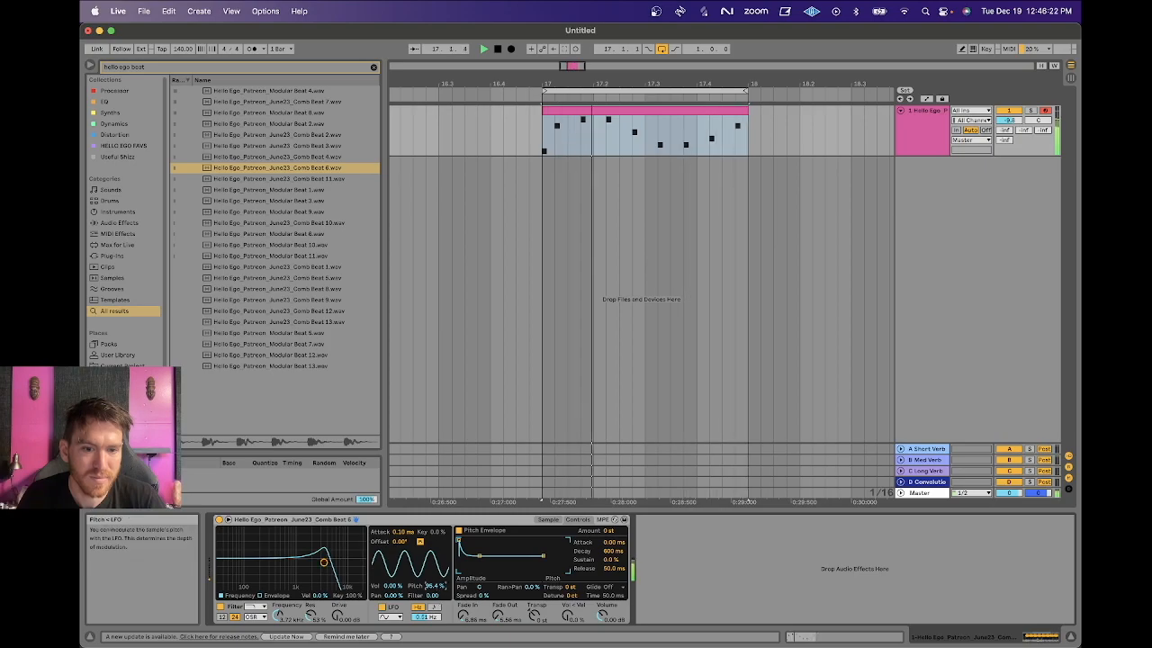
key(space)
- Reset the LFO's pitch modulation, set its volume modulation to 100%, and audition it at an LFO rate of about 2.04 Hz
double_click(432, 587)
double_click(392, 587)
key(space)
drag(433, 619, 433, 603)
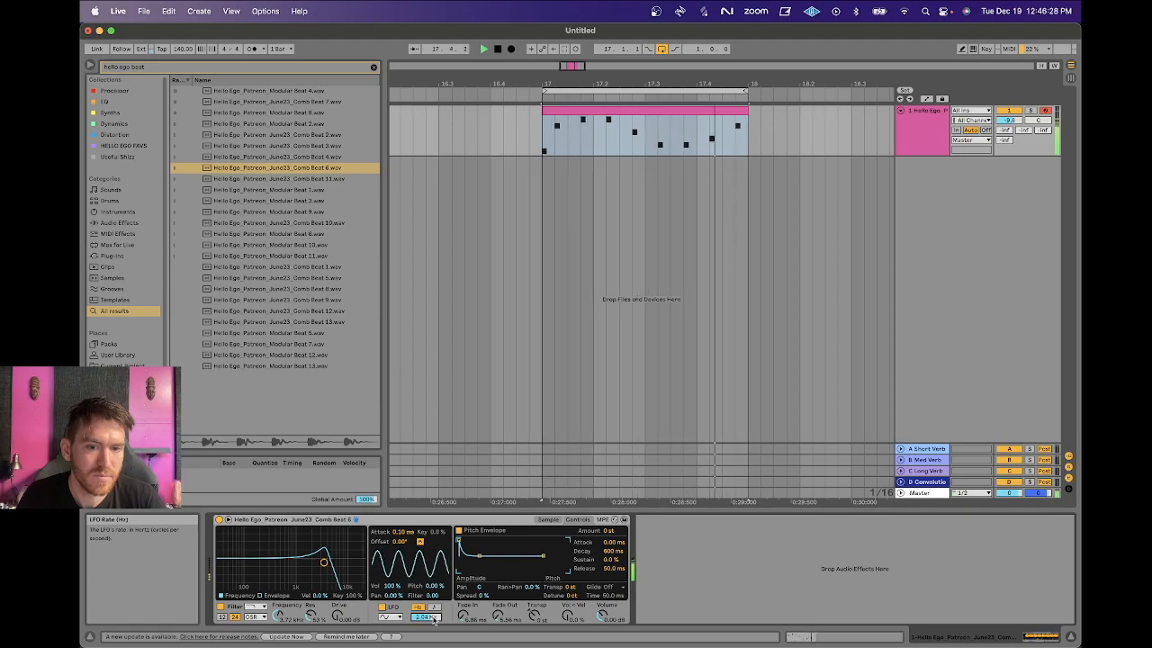
double_click(392, 587)
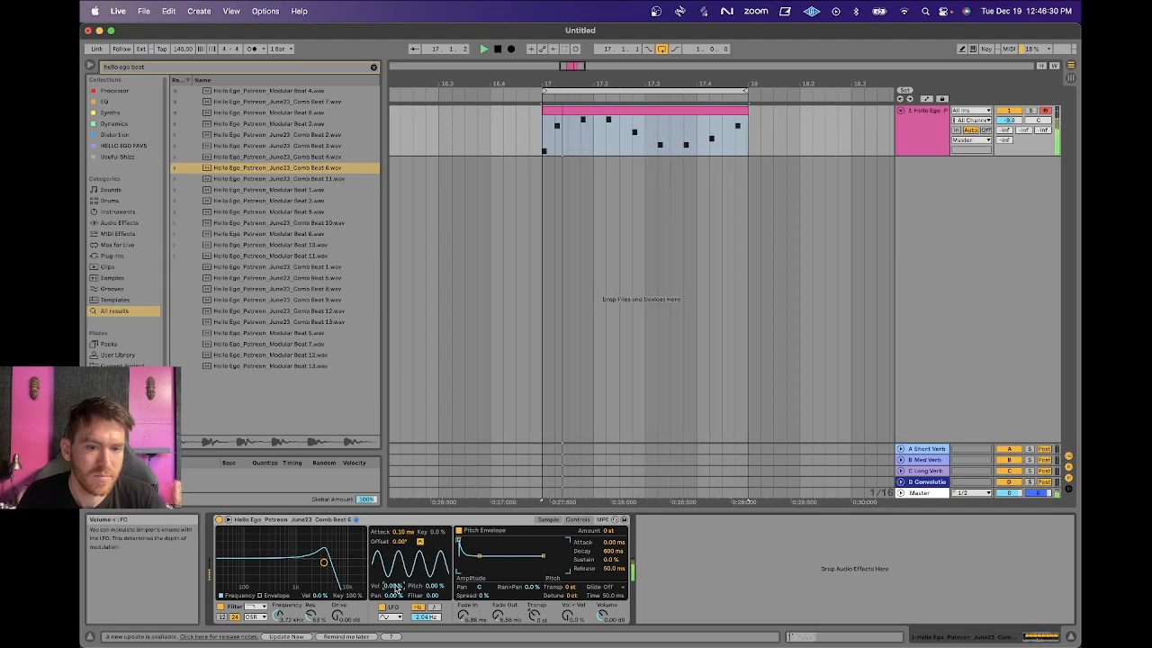
double_click(392, 587)
key(space)
key(space)
- Lower the LFO rate to about 0.03 Hz, raise it to about 0.4 Hz, and compare playback with Retrigger on and off
drag(426, 617, 426, 644)
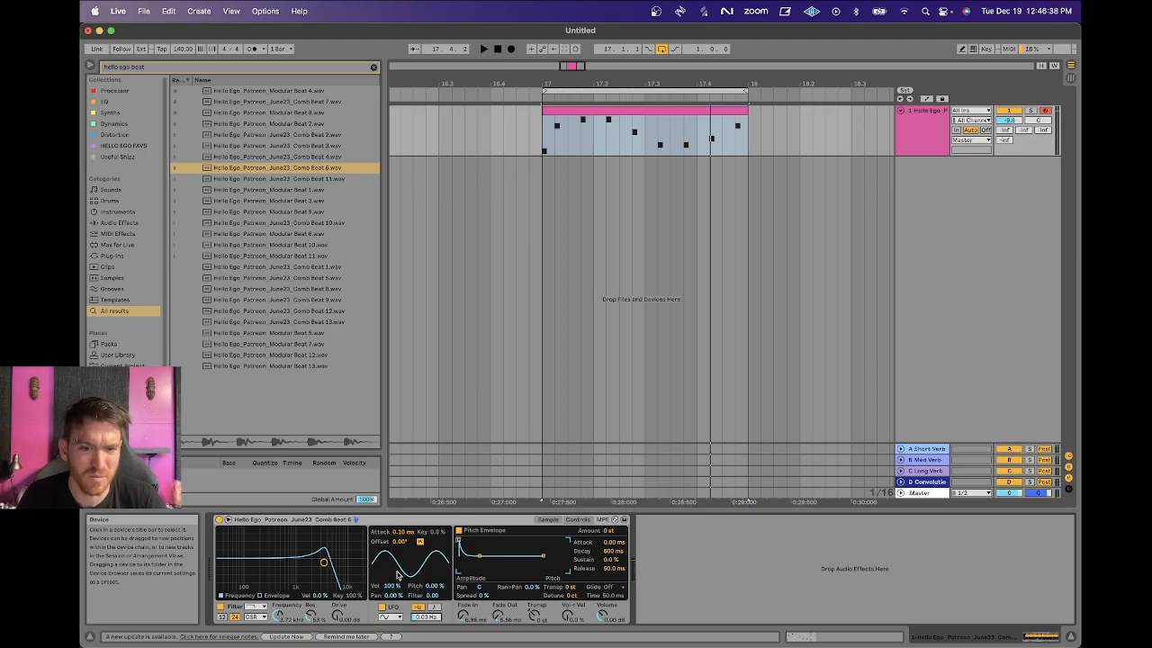
click(420, 542)
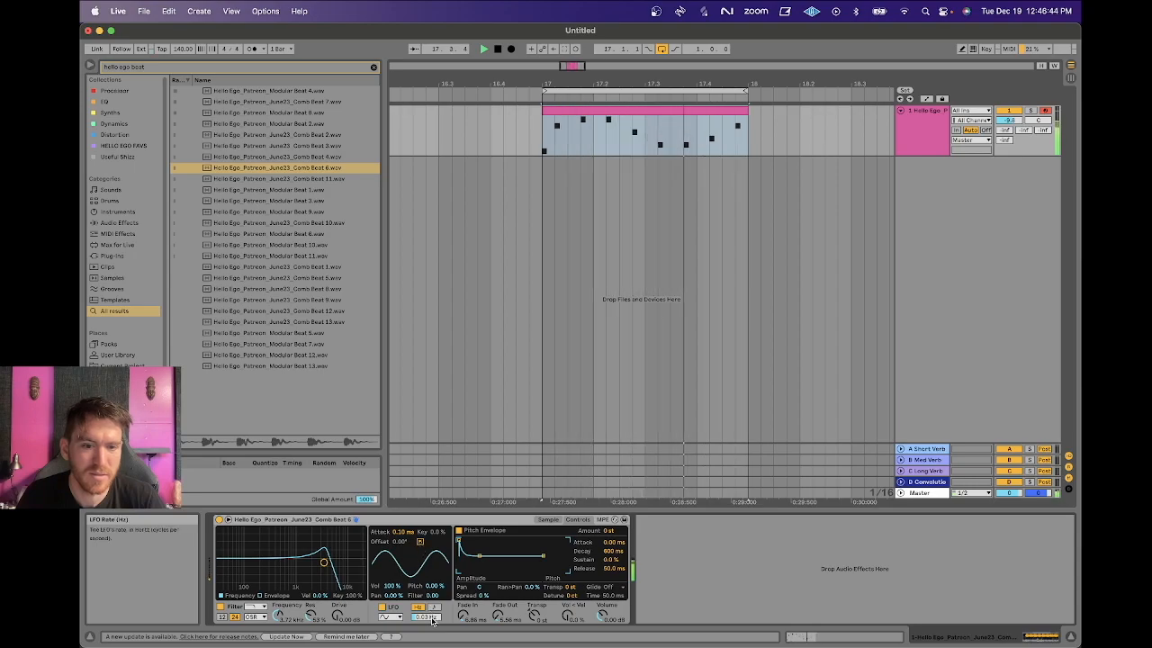
click(419, 543)
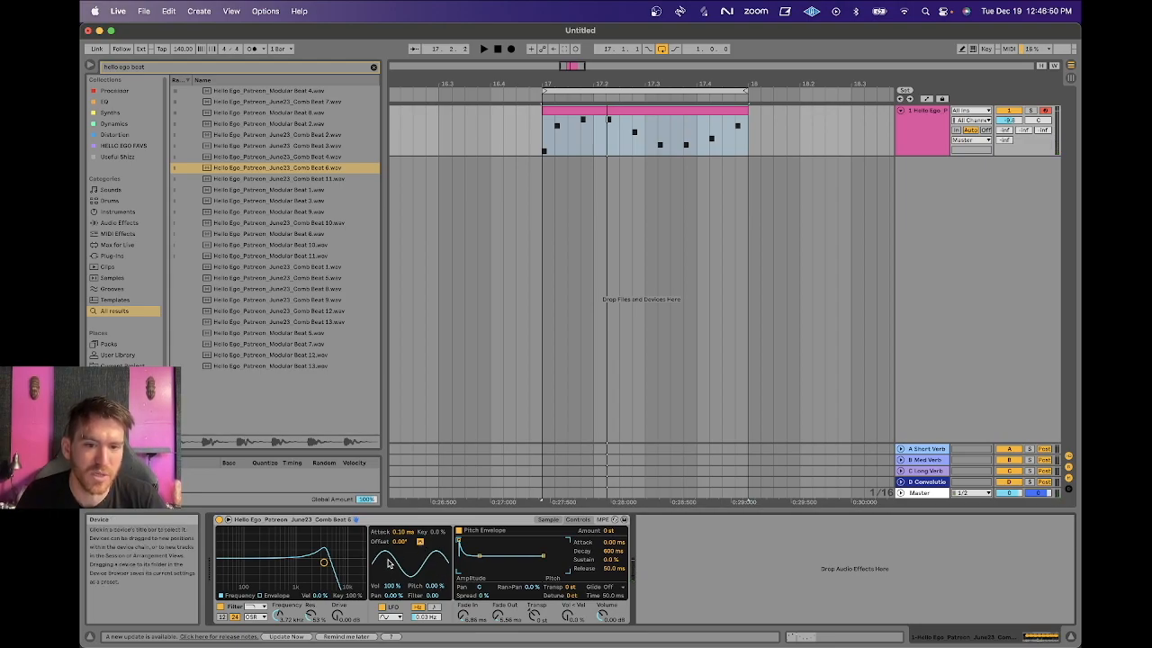
key(space)
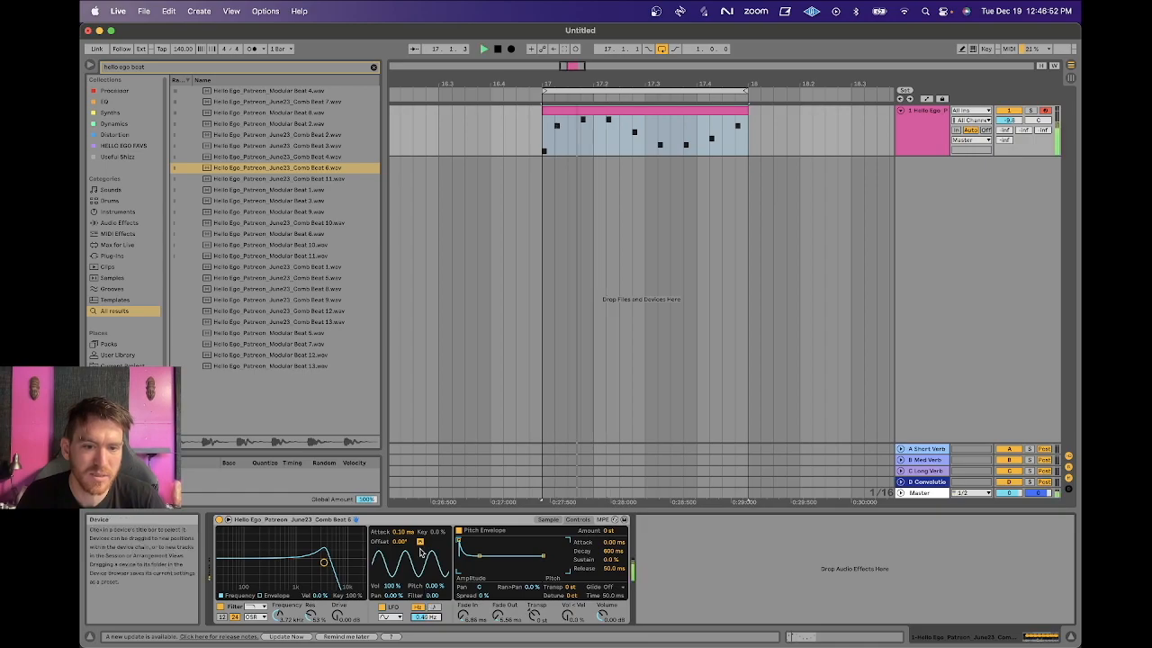
key(space)
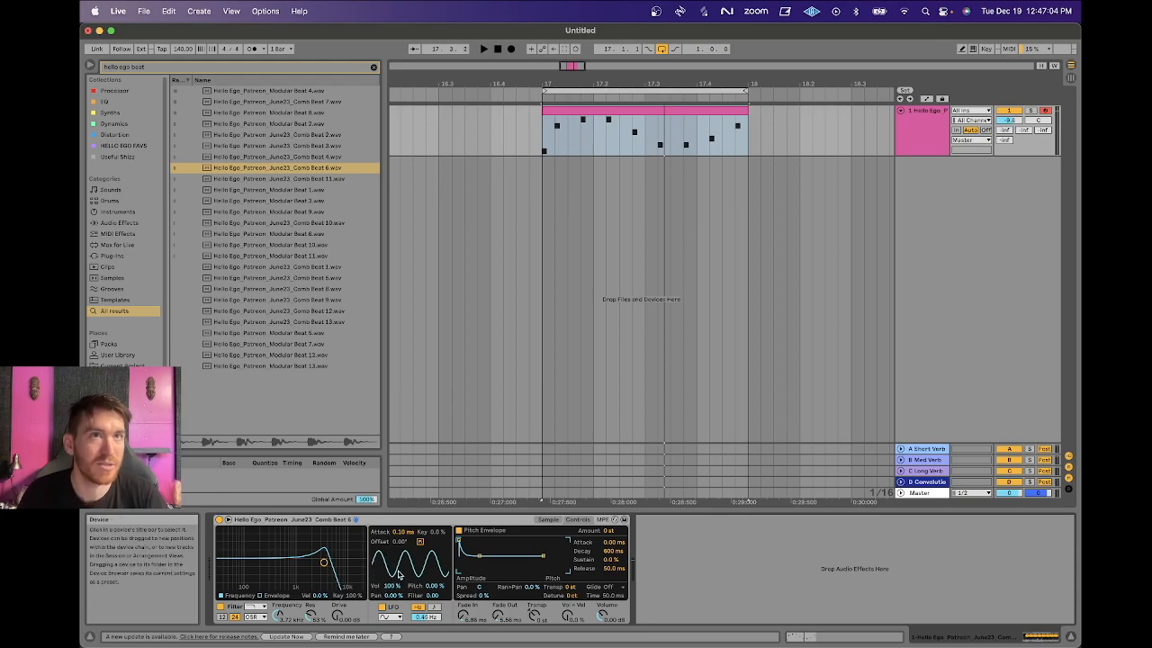
key(space)
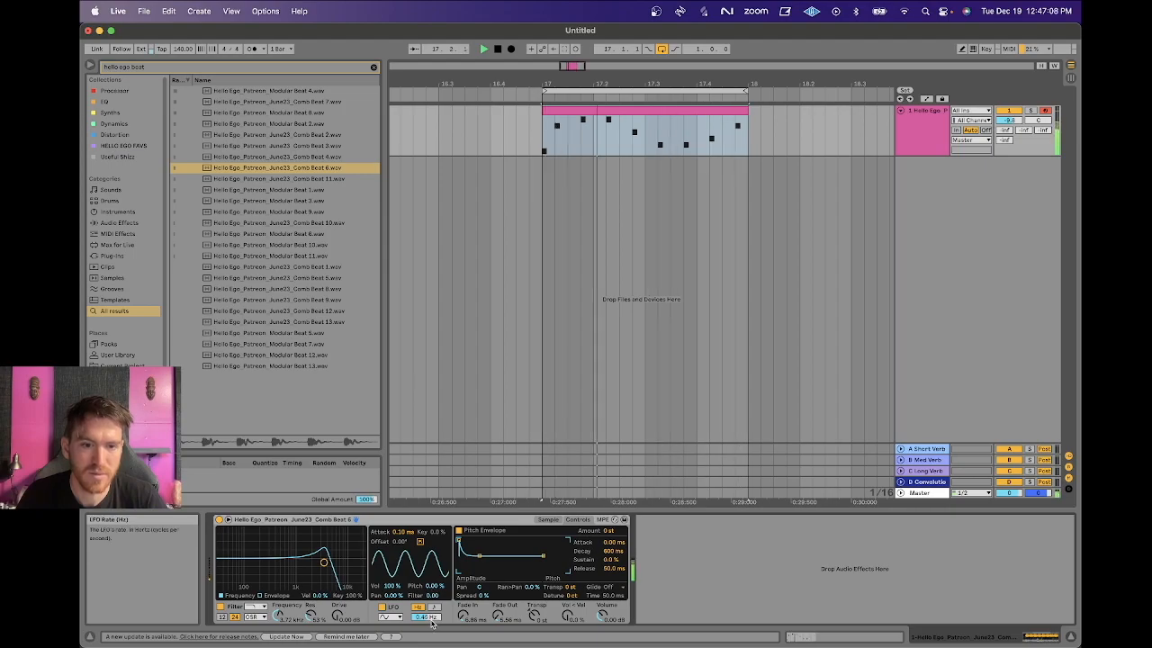
key(space)
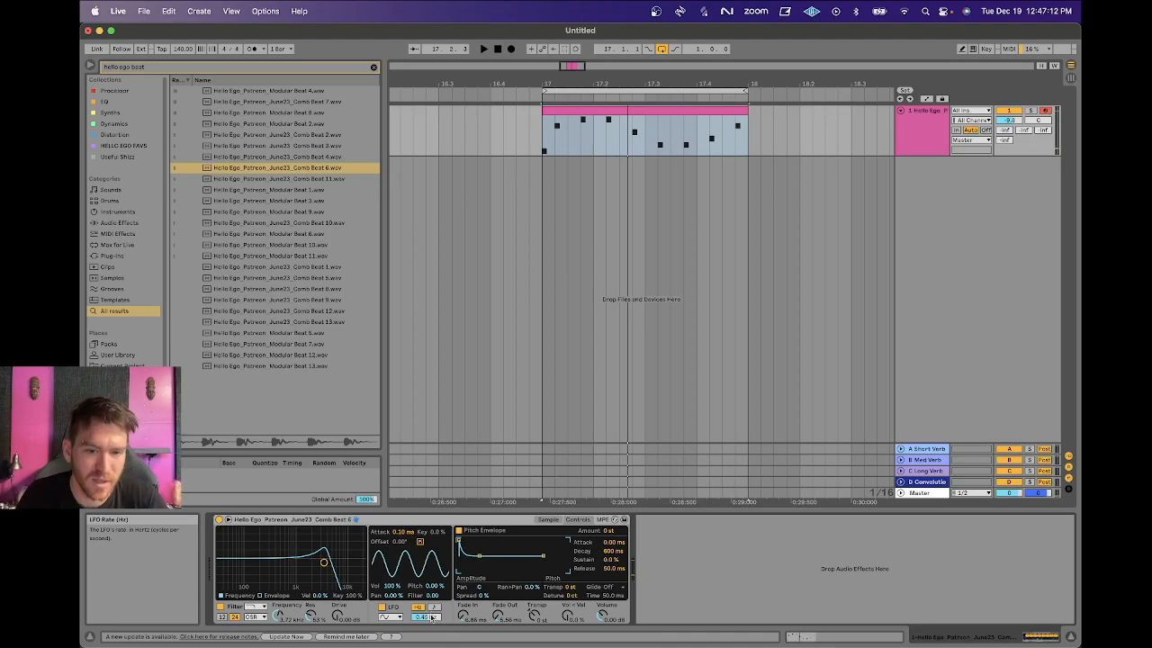
- Set the LFO rate to about 3.01 Hz, reset volume modulation to 0%, and audition 100% LFO pan modulation before resetting it
drag(426, 618, 426, 583)
key(space)
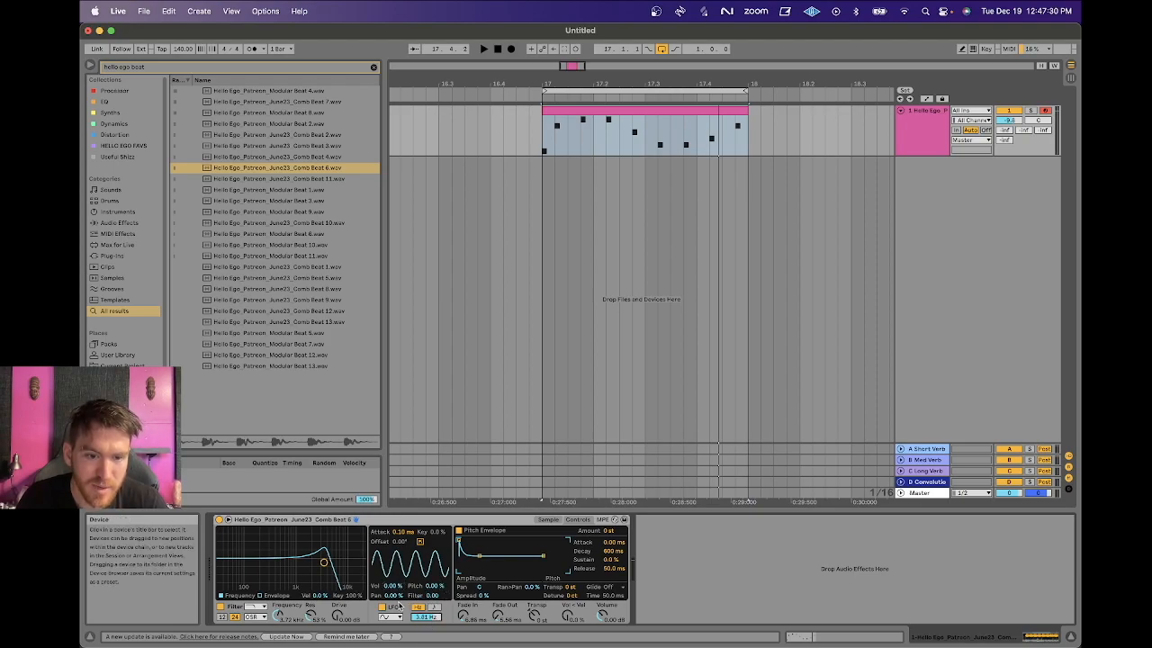
key(space)
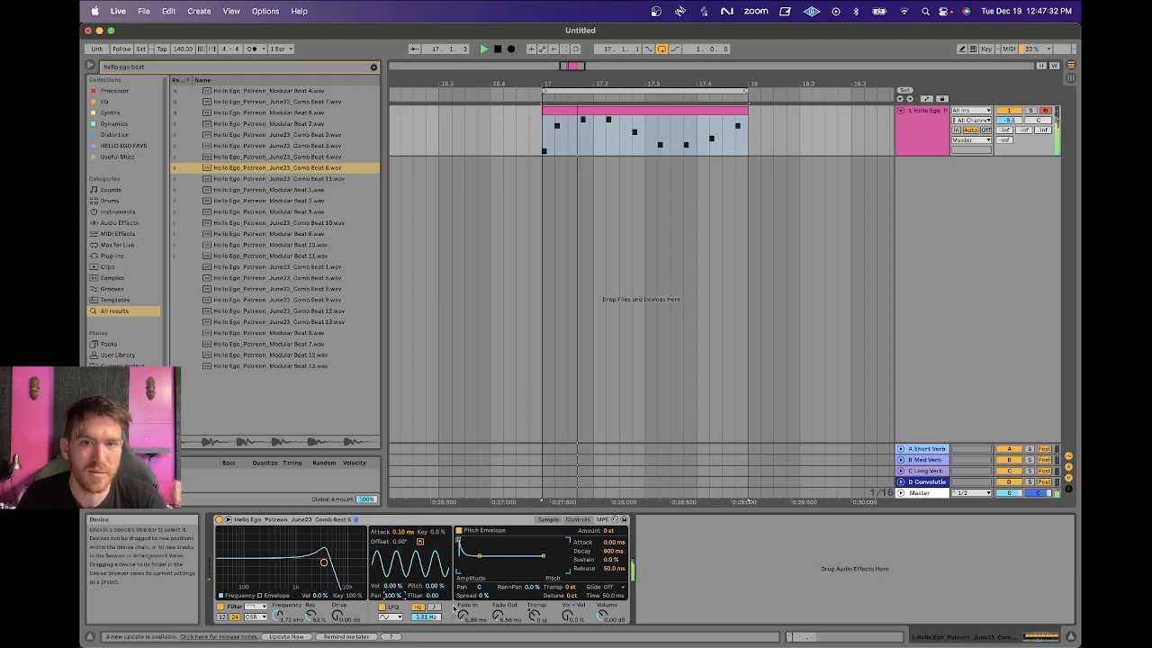
key(space)
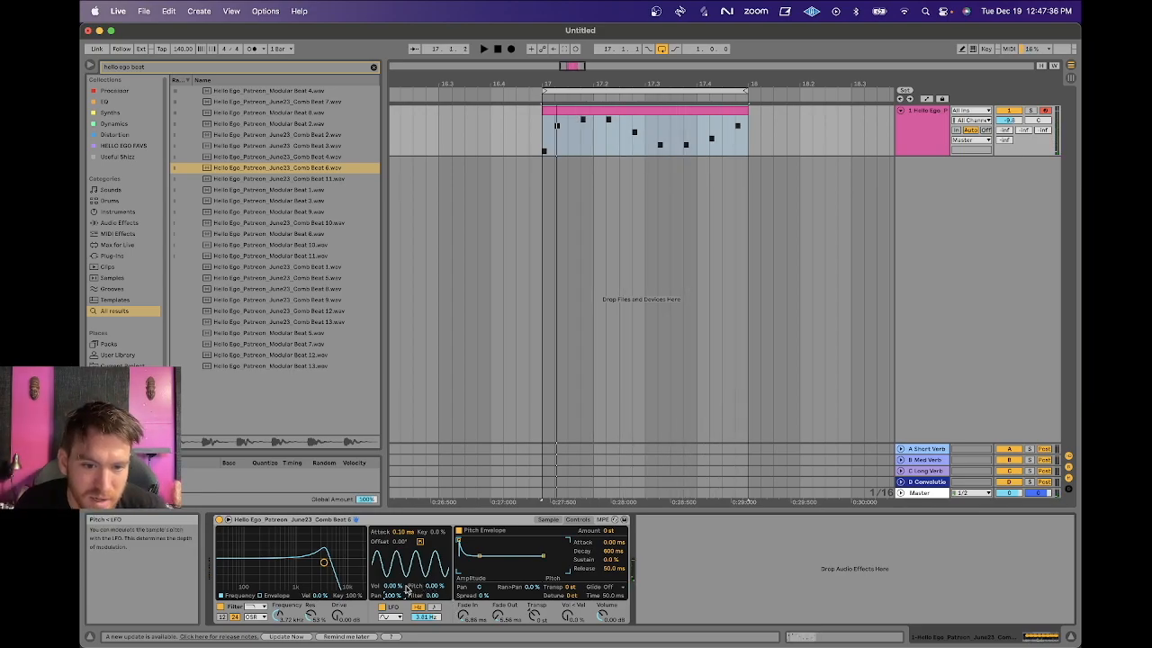
key(space)
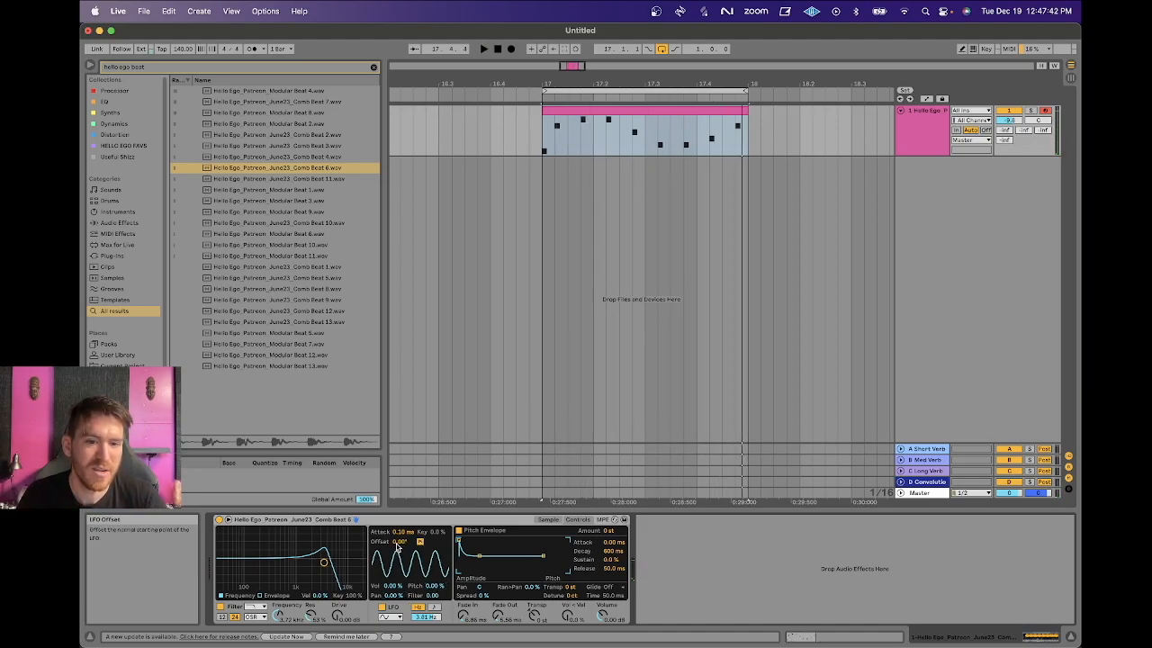
- Try an LFO offset of 183°, reset it to 0°, and look through the available LFO waveforms
mouse_move(399, 541)
mouse_down()
mouse_move(400, 495)
mouse_move(400, 535)
mouse_move(399, 495)
mouse_move(400, 522)
mouse_up()
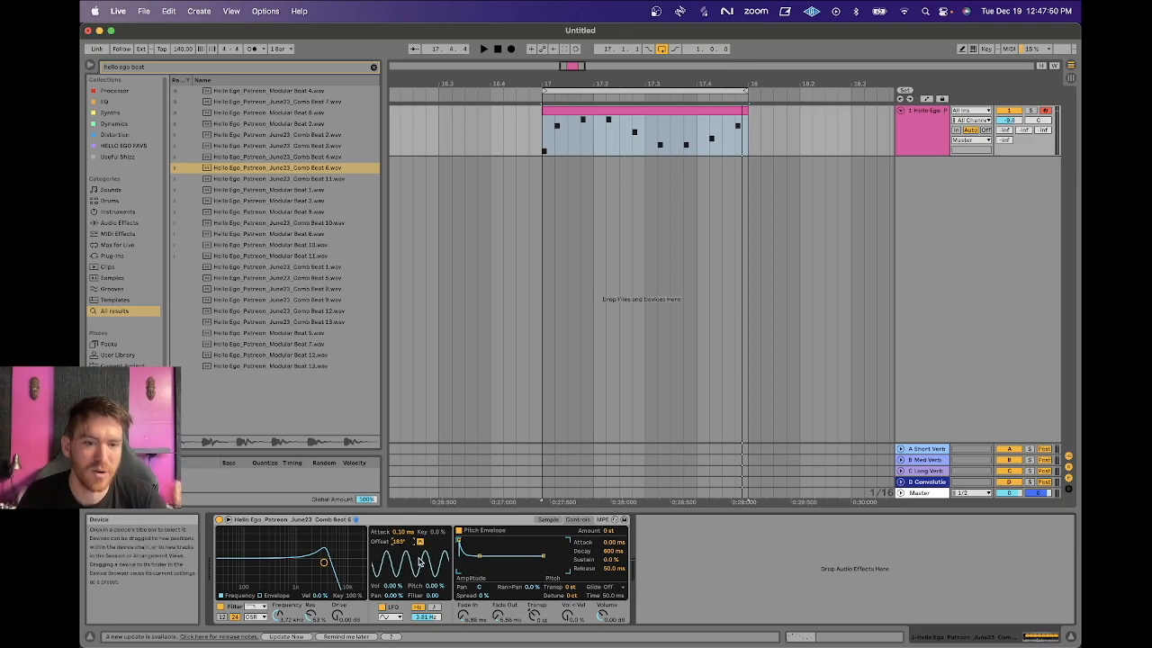
double_click(402, 542)
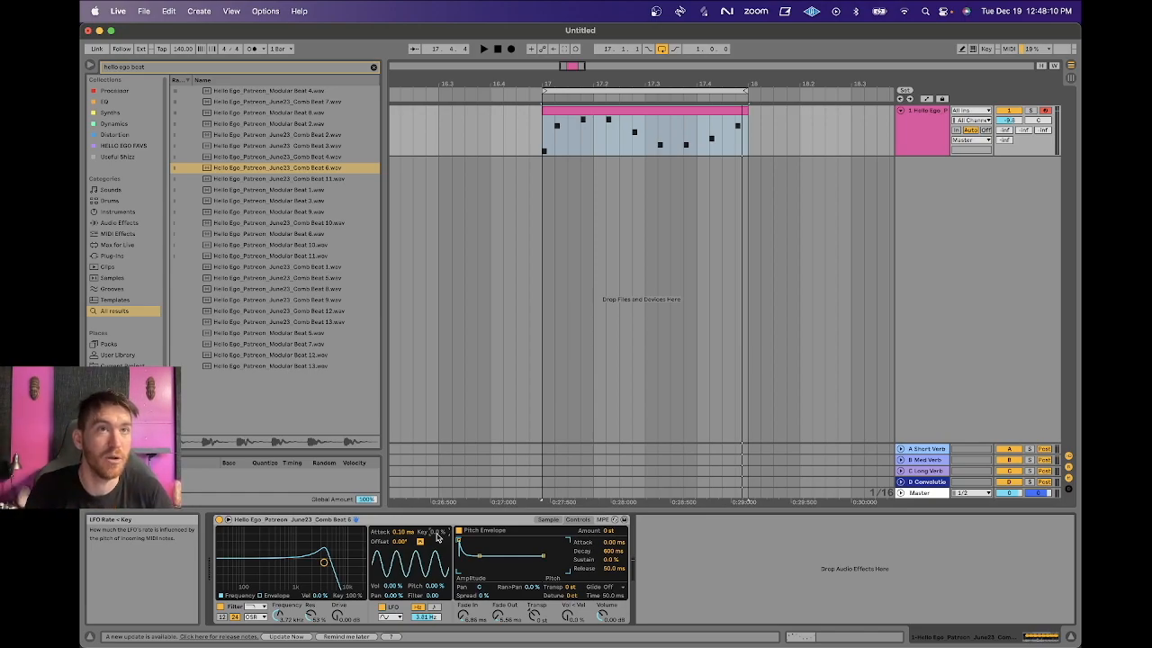
click(382, 608)
click(389, 617)
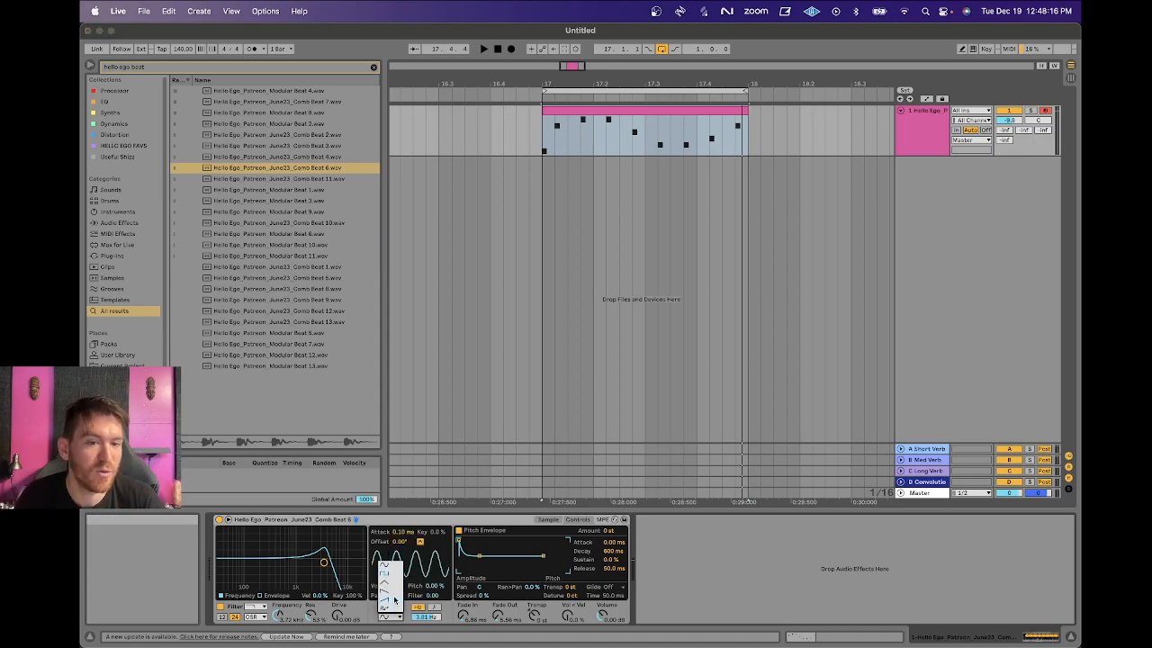
click(411, 612)
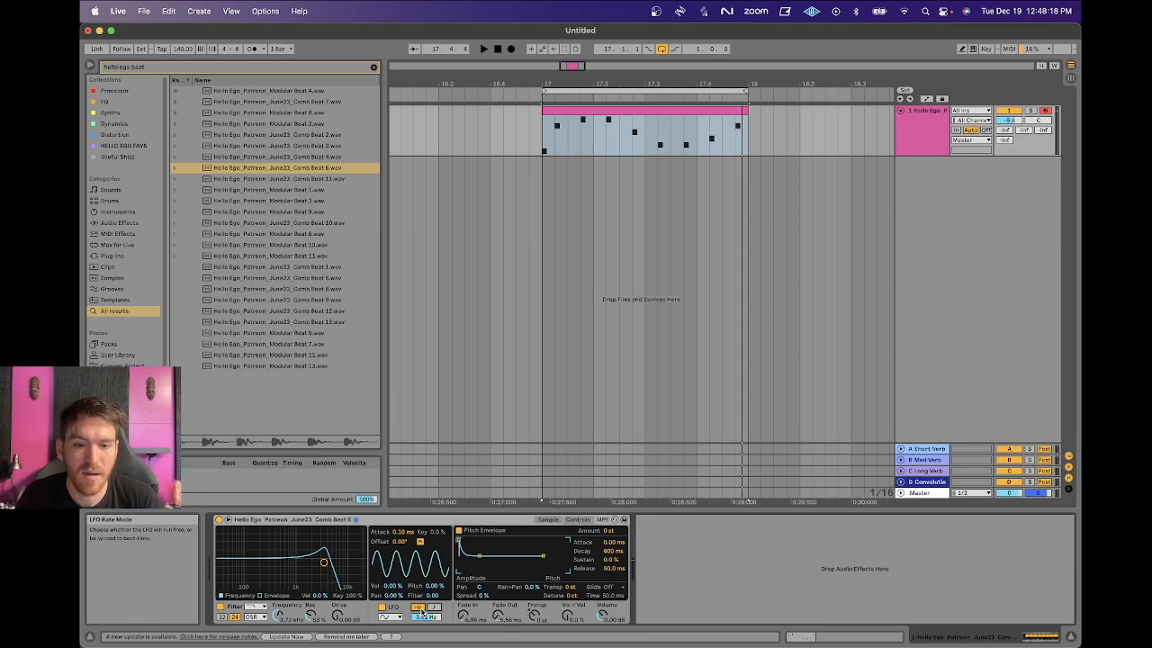
- Switch the LFO rate mode between Hz and tempo sync at 1/16, ending in Hz mode
click(435, 608)
click(420, 609)
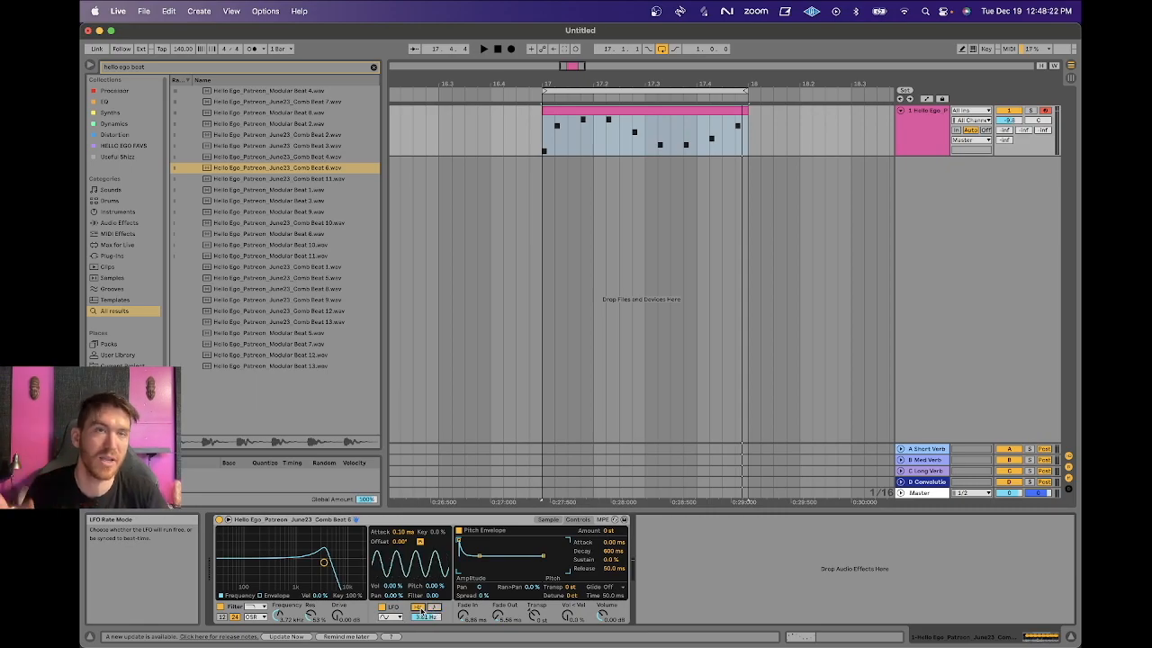
click(437, 610)
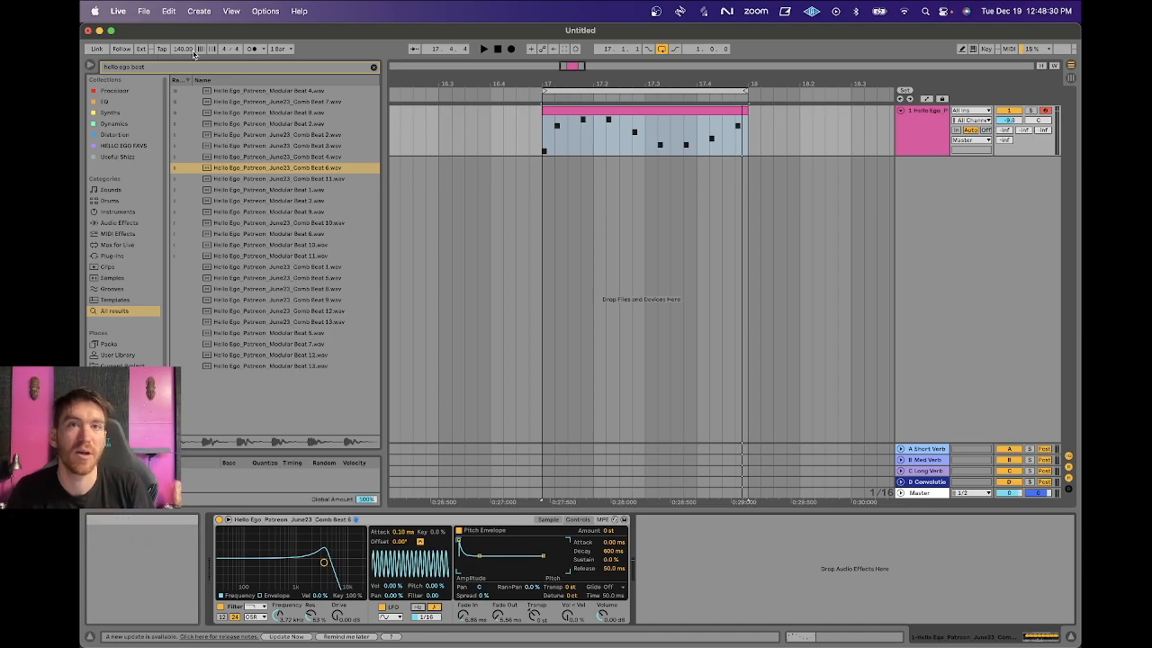
click(416, 609)
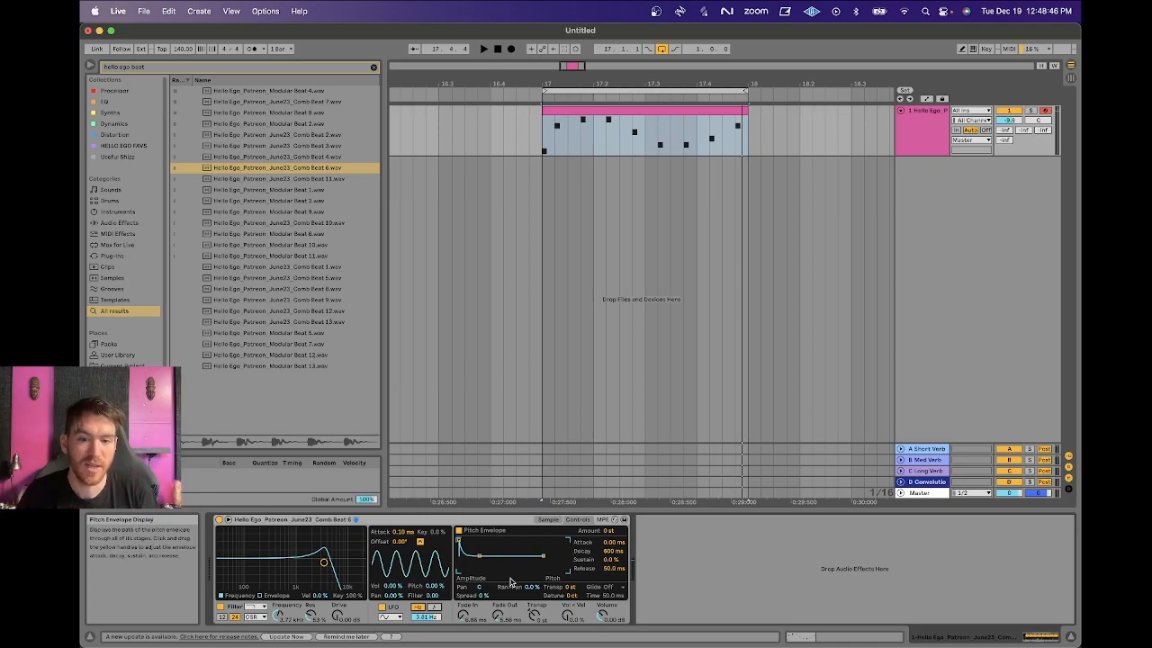
- Try a pitch envelope attack of 128 ms, raise its sustain to 31%, and return the attack to 0 ms
drag(613, 542, 613, 538)
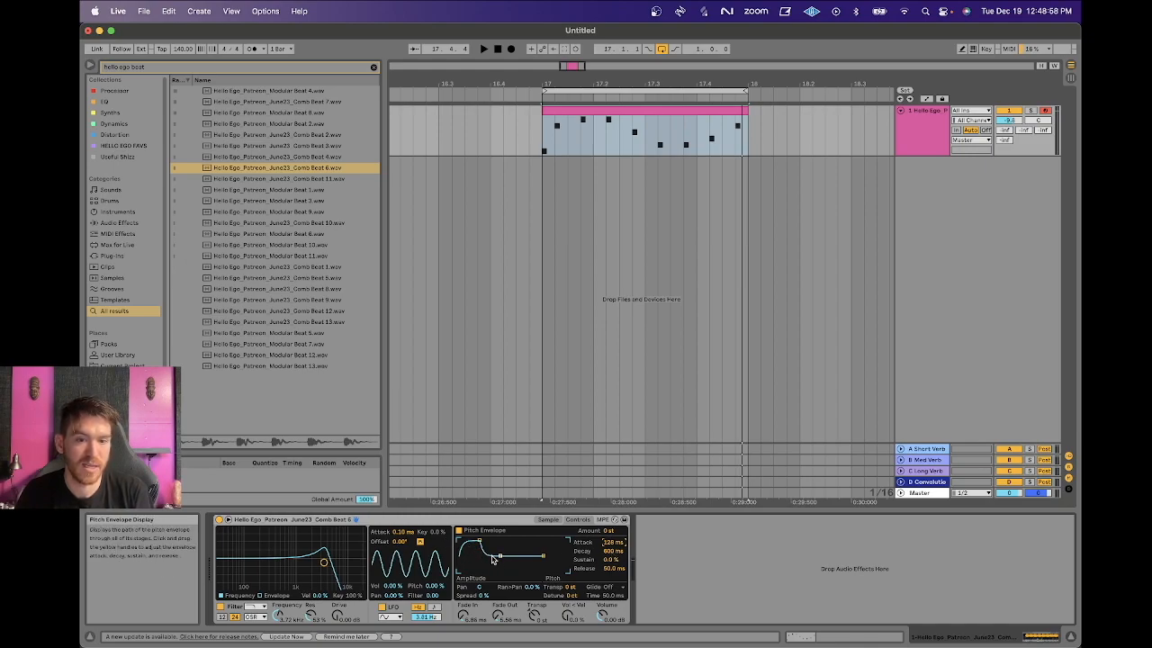
mouse_move(500, 560)
mouse_down()
mouse_move(500, 534)
mouse_move(500, 549)
mouse_up()
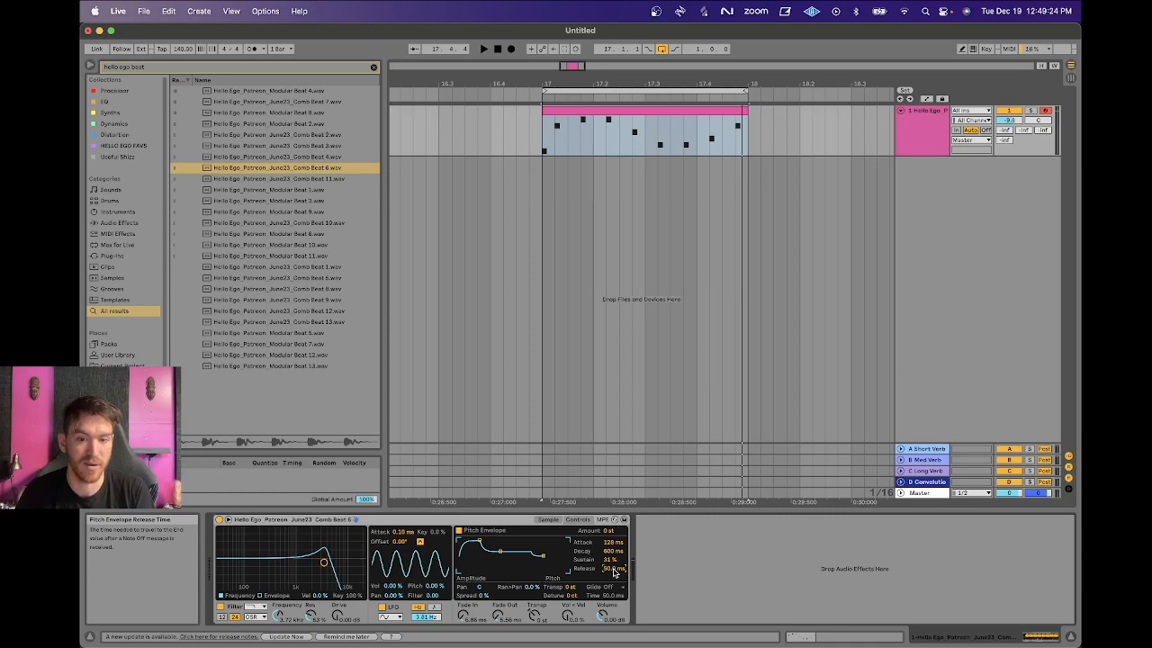
drag(469, 540, 458, 539)
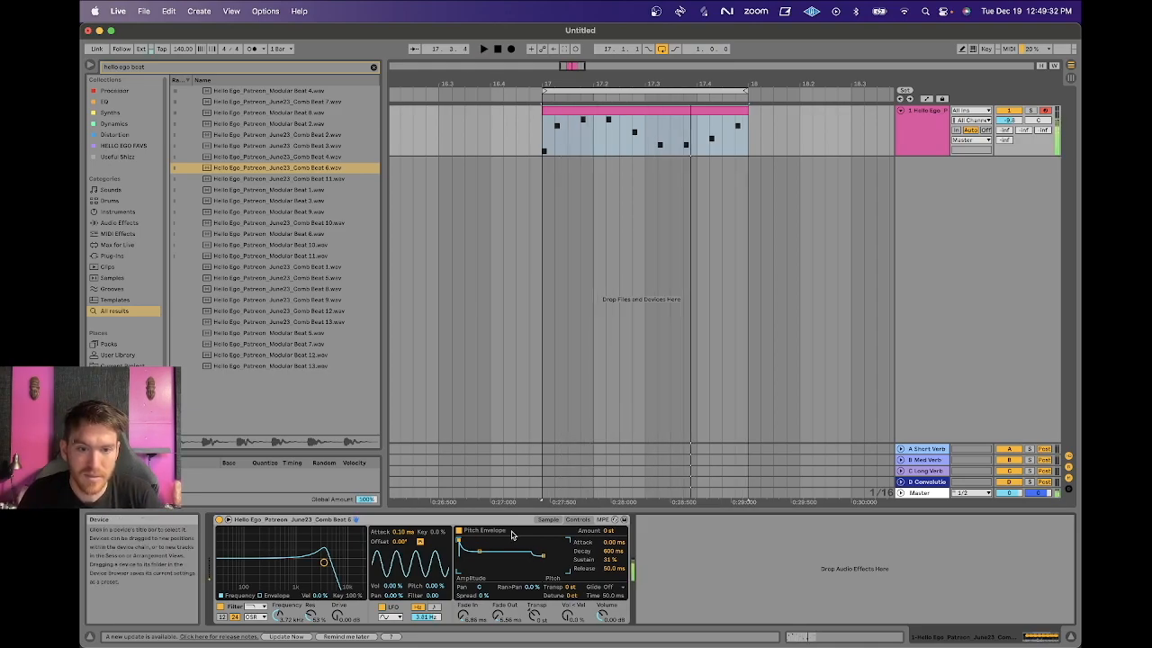
- Return the pitch envelope sustain to 0%, shorten its decay, and audition envelope amounts from +13 st to about +31 st
drag(612, 531, 612, 533)
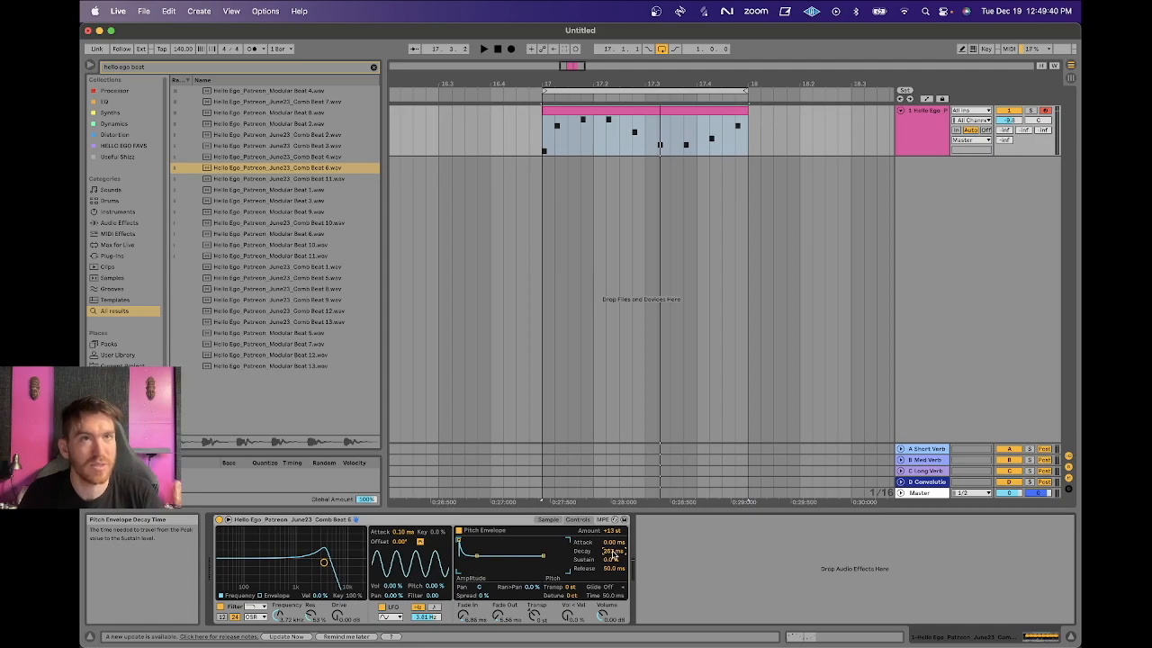
key(space)
key(space)
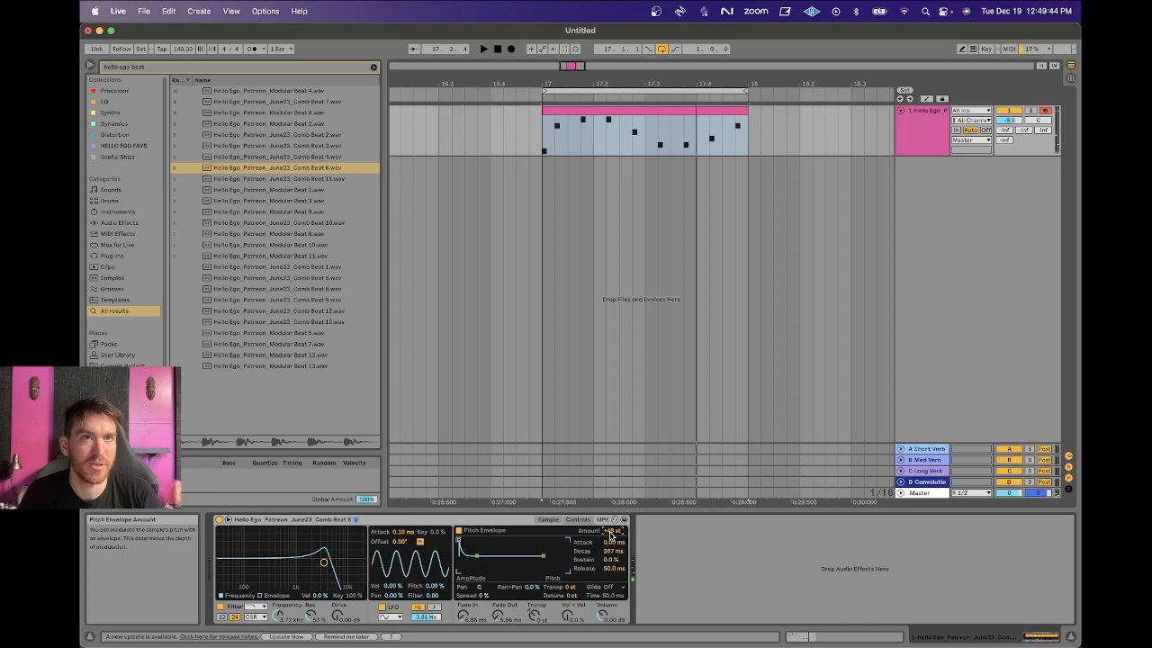
key(space)
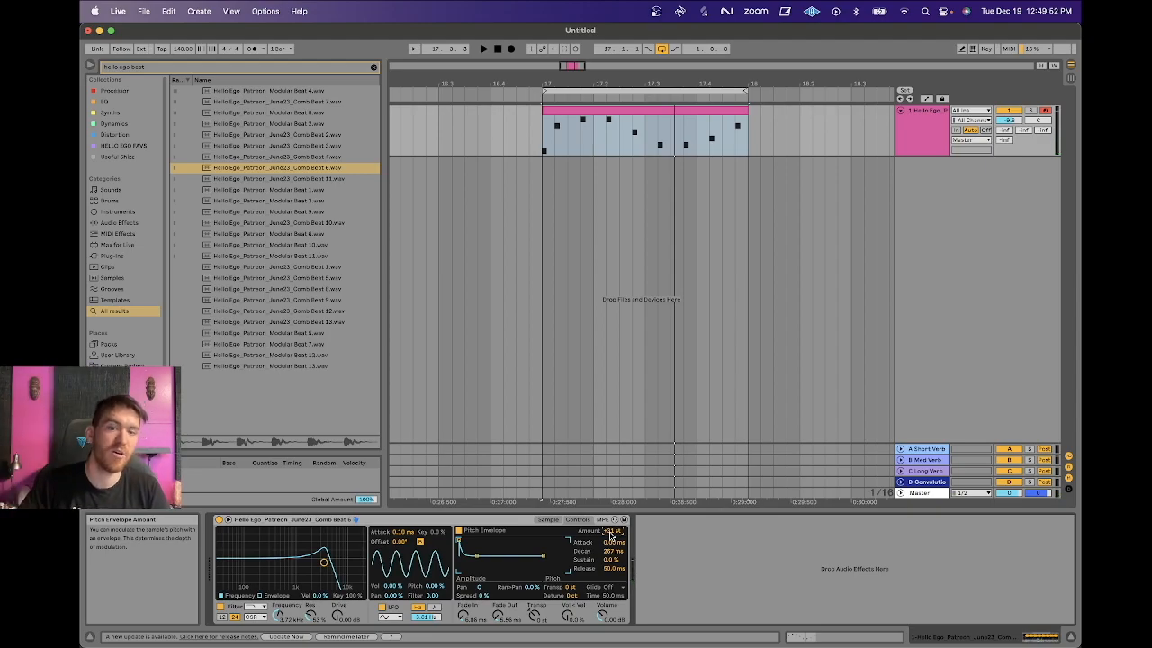
- Audition pitch envelope decays of about 113 ms and 7.00 s, reset the amount to 0 st, and toggle the envelope off and on
key(space)
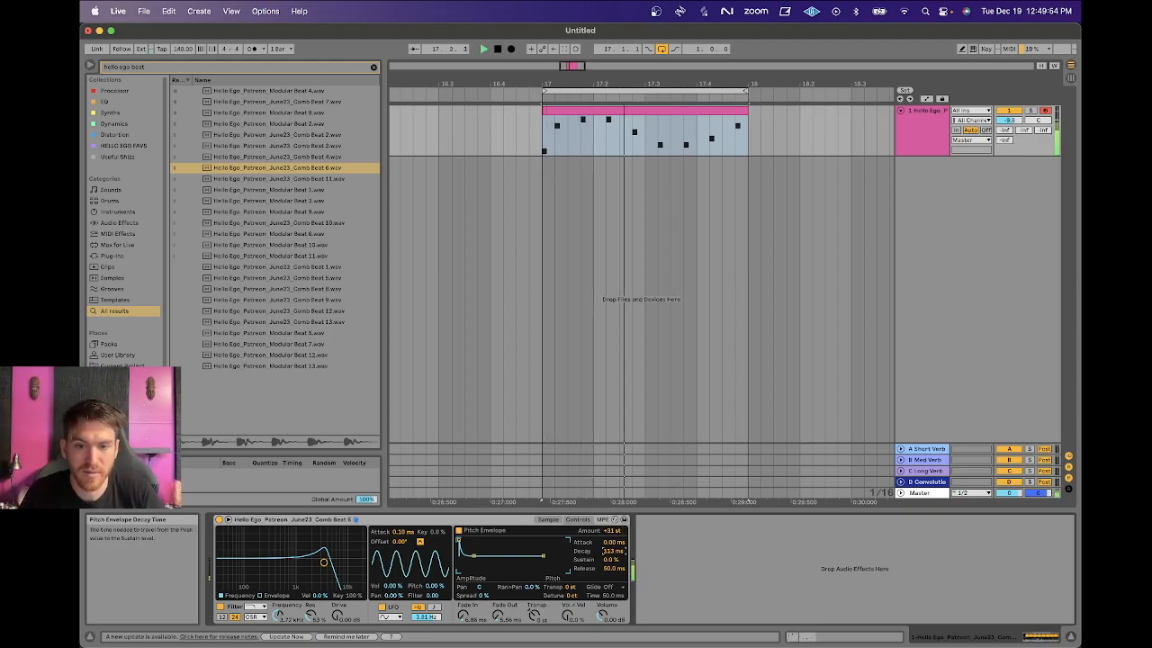
drag(613, 551, 612, 529)
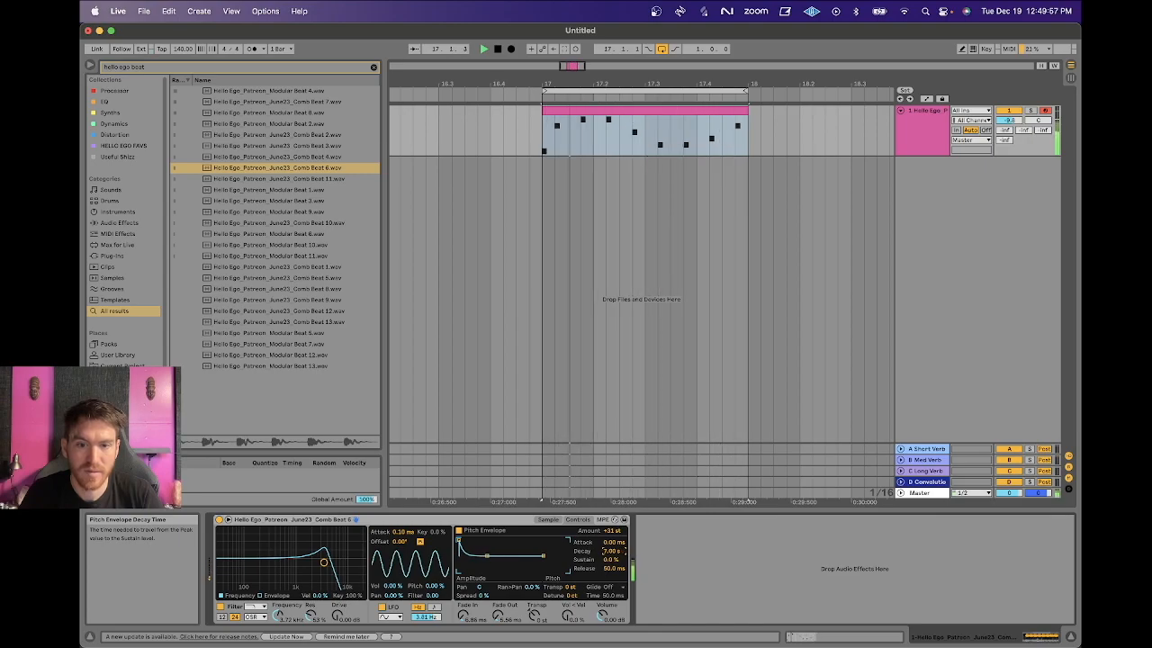
click(613, 531)
mouse_move(613, 531)
mouse_down()
mouse_move(613, 602)
mouse_move(612, 516)
mouse_up()
key(space)
double_click(613, 531)
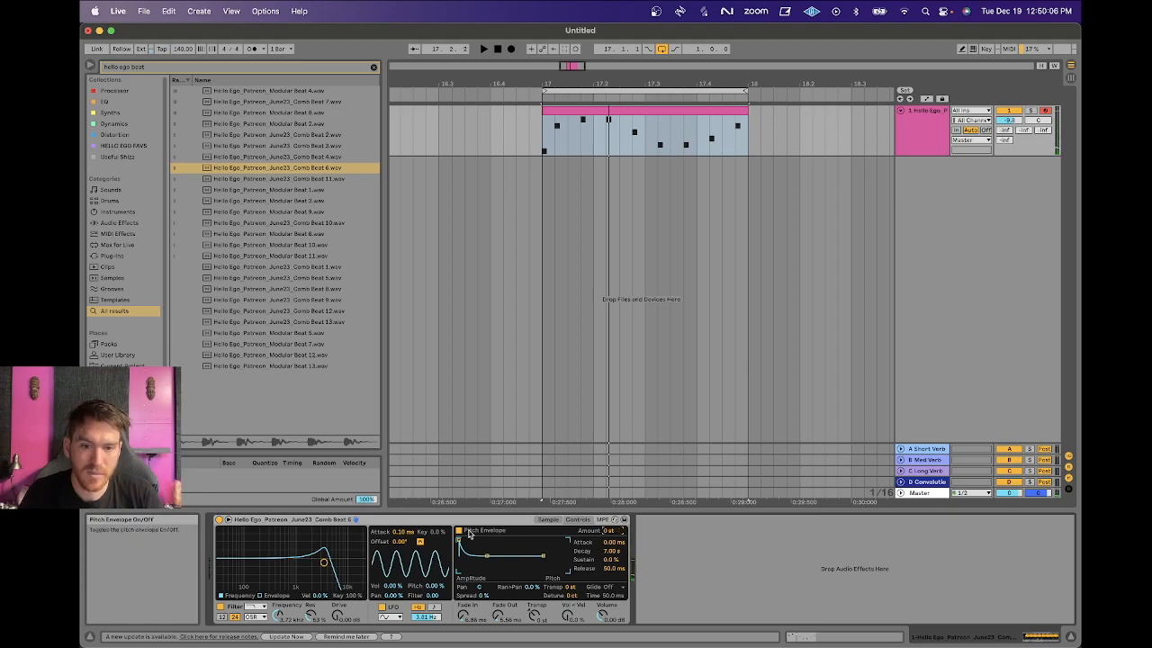
click(460, 531)
click(460, 532)
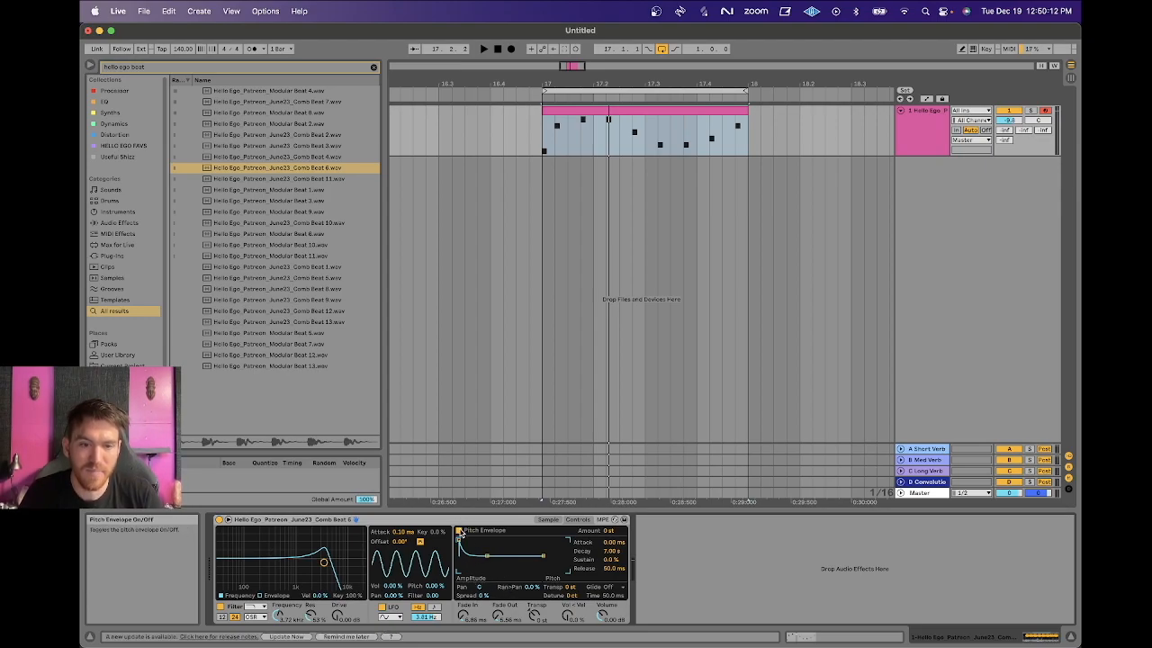
- Review Simpler's sample display and control settings, and look at the MIDI clip's notes
click(548, 519)
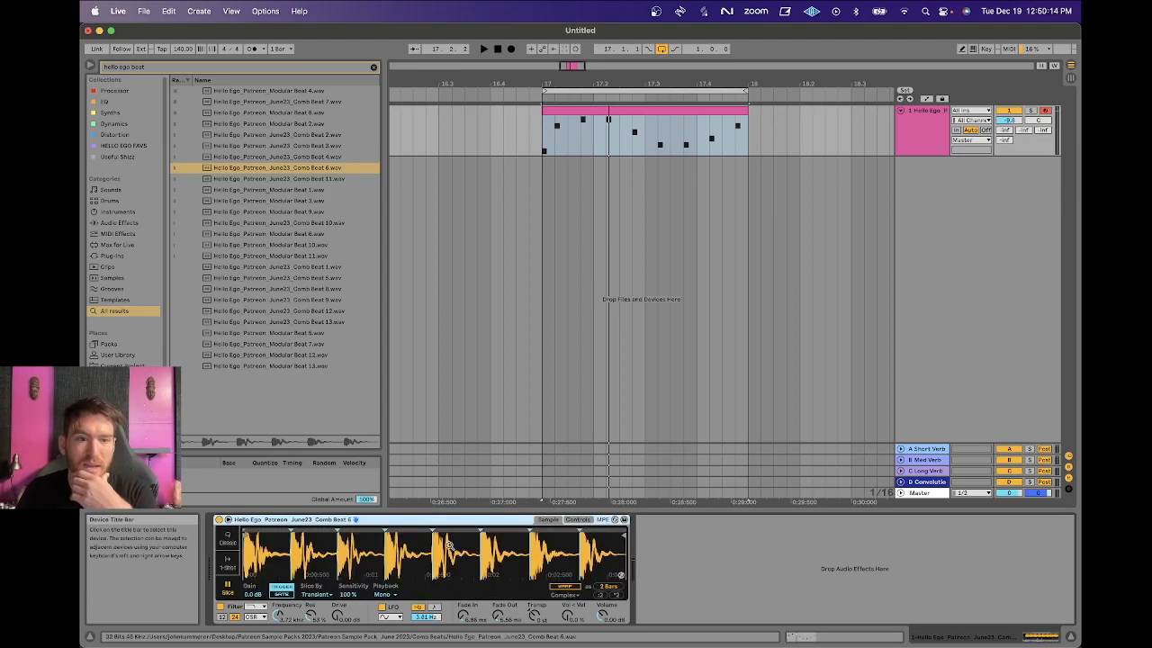
click(577, 519)
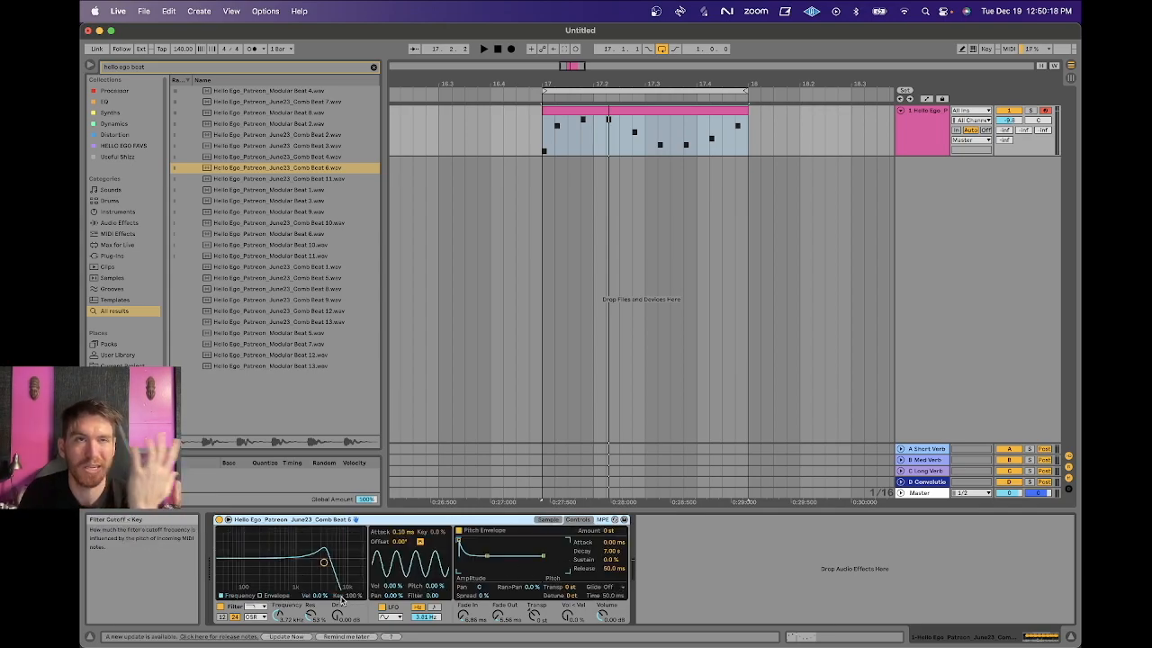
double_click(590, 110)
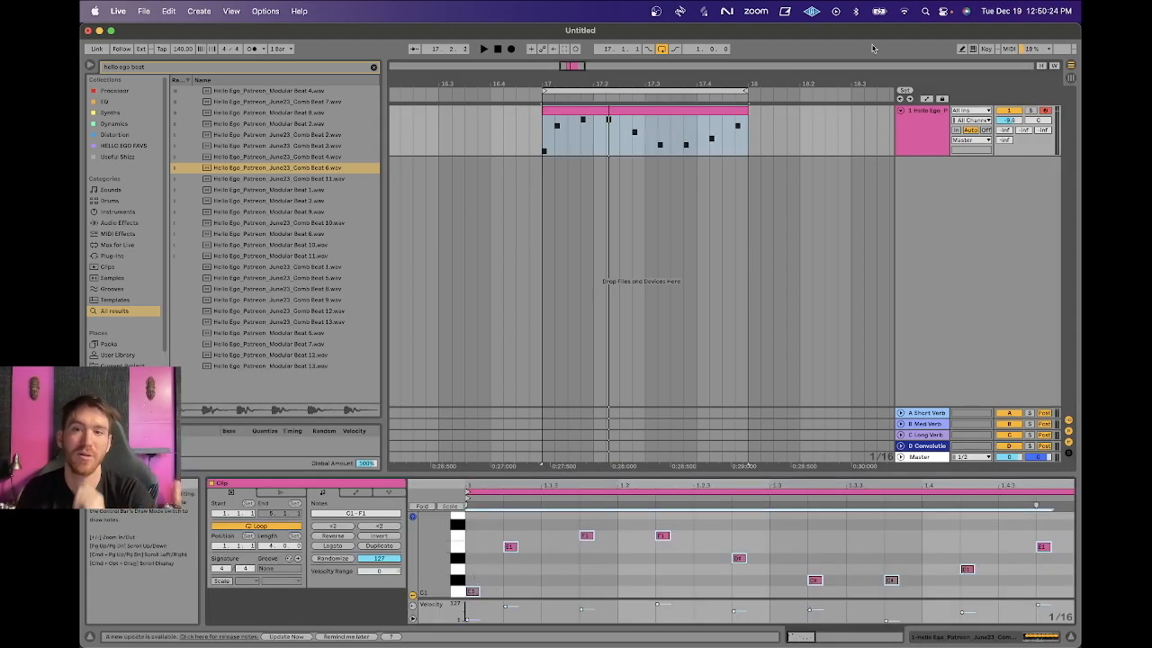
key(shift+Tab)
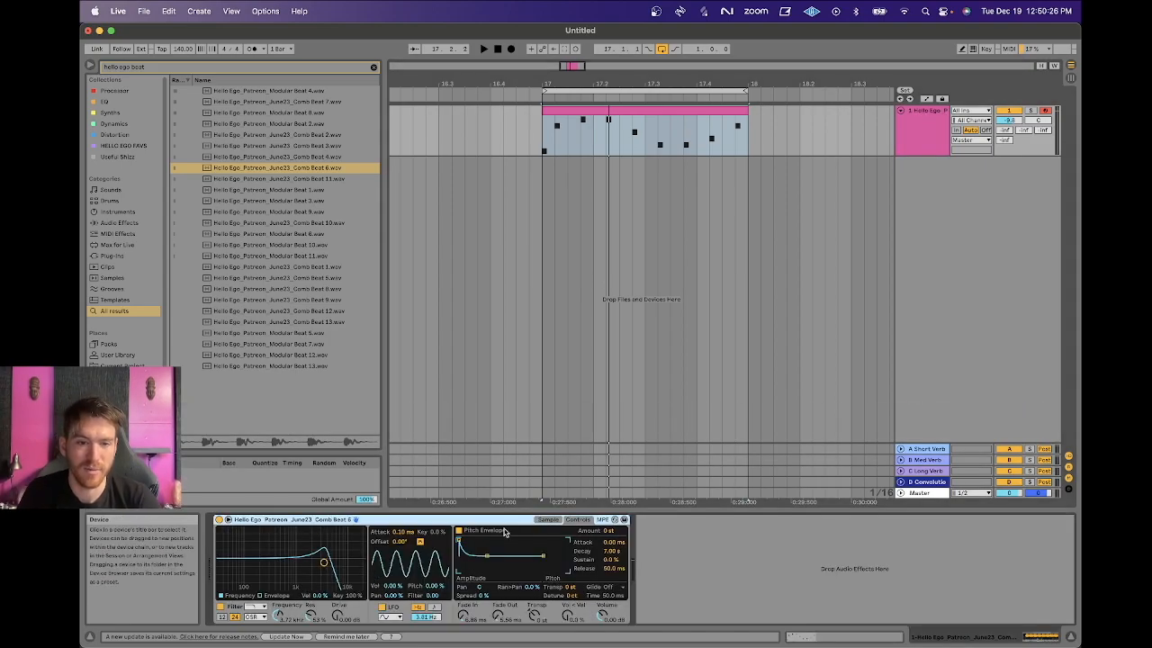
- Switch Simpler to Classic playback mode, check its detailed controls, and return to the sample display
click(548, 519)
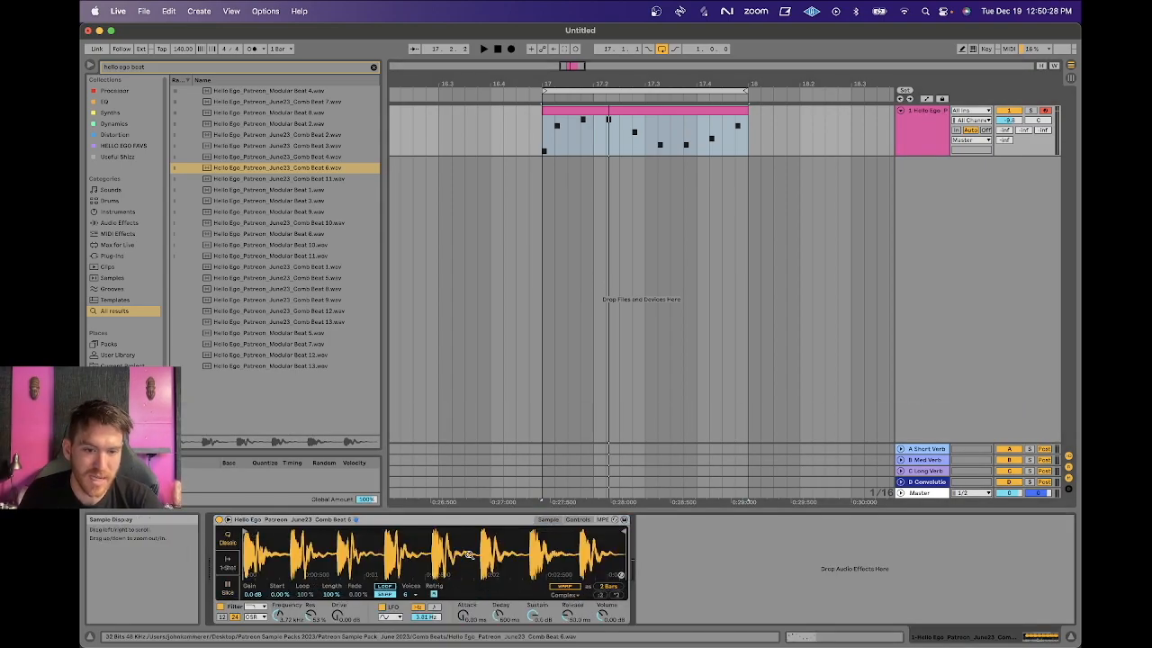
click(577, 520)
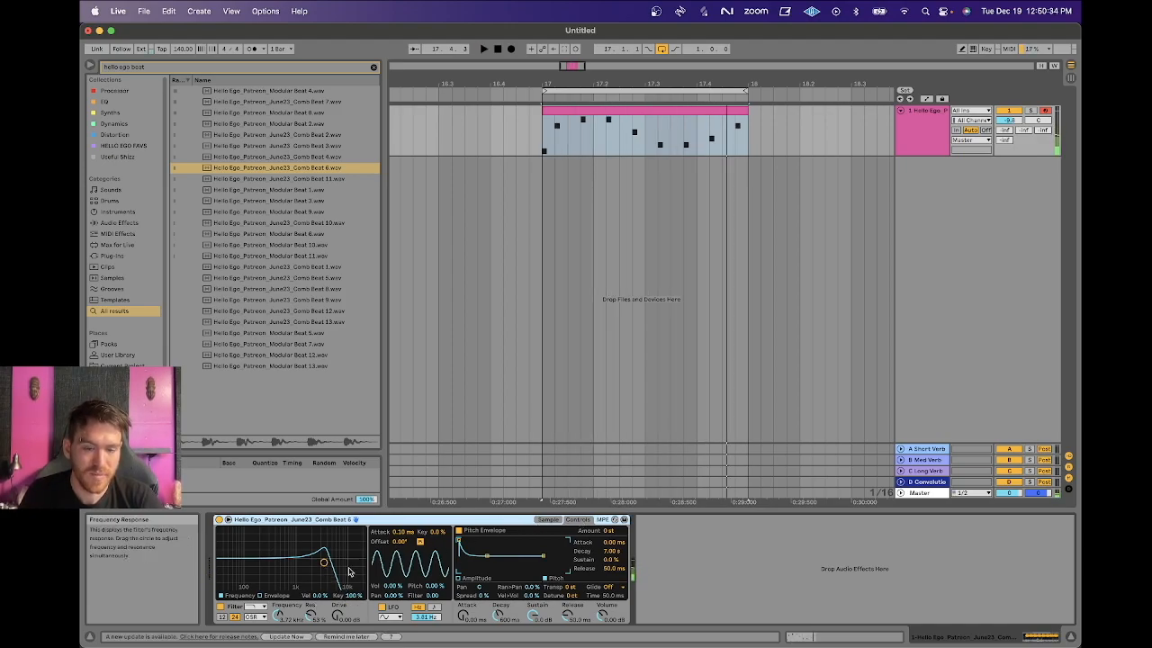
click(548, 519)
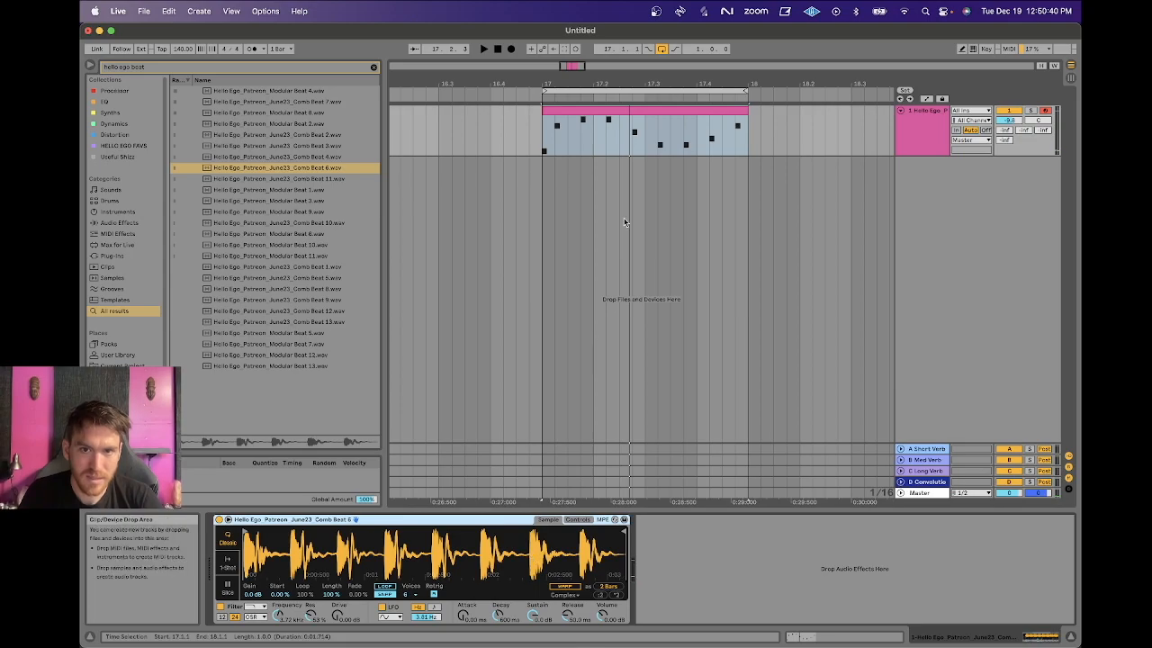
- Lengthen all notes in the MIDI clip to a sixteenth and play the clip with Simpler shown
double_click(617, 124)
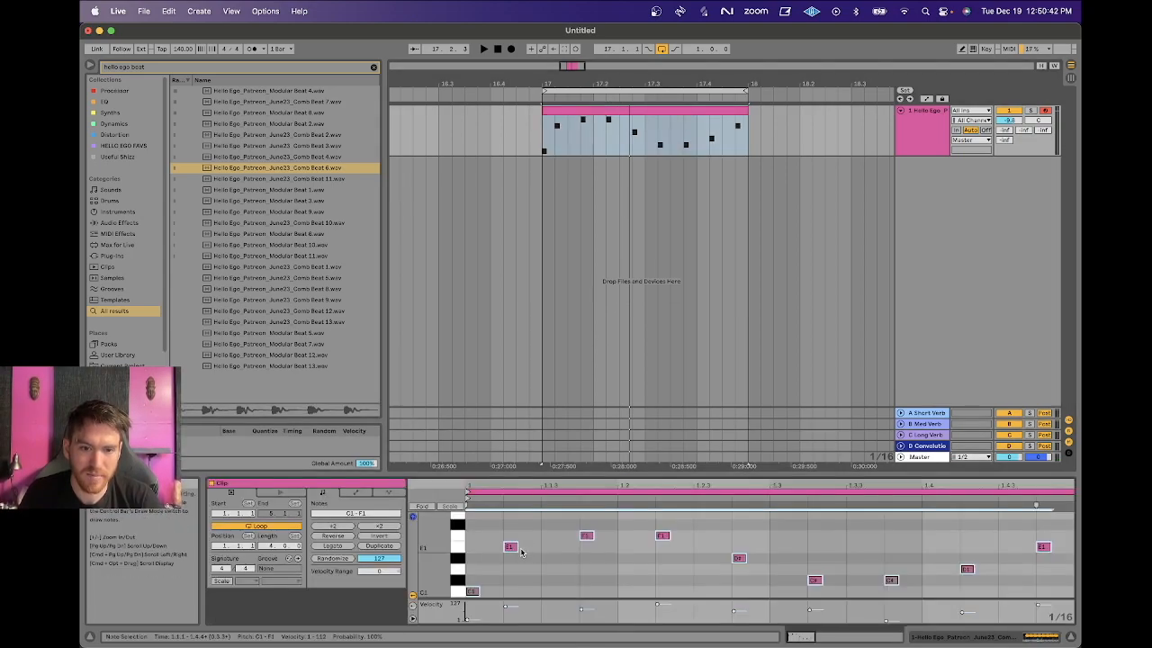
drag(520, 553, 540, 551)
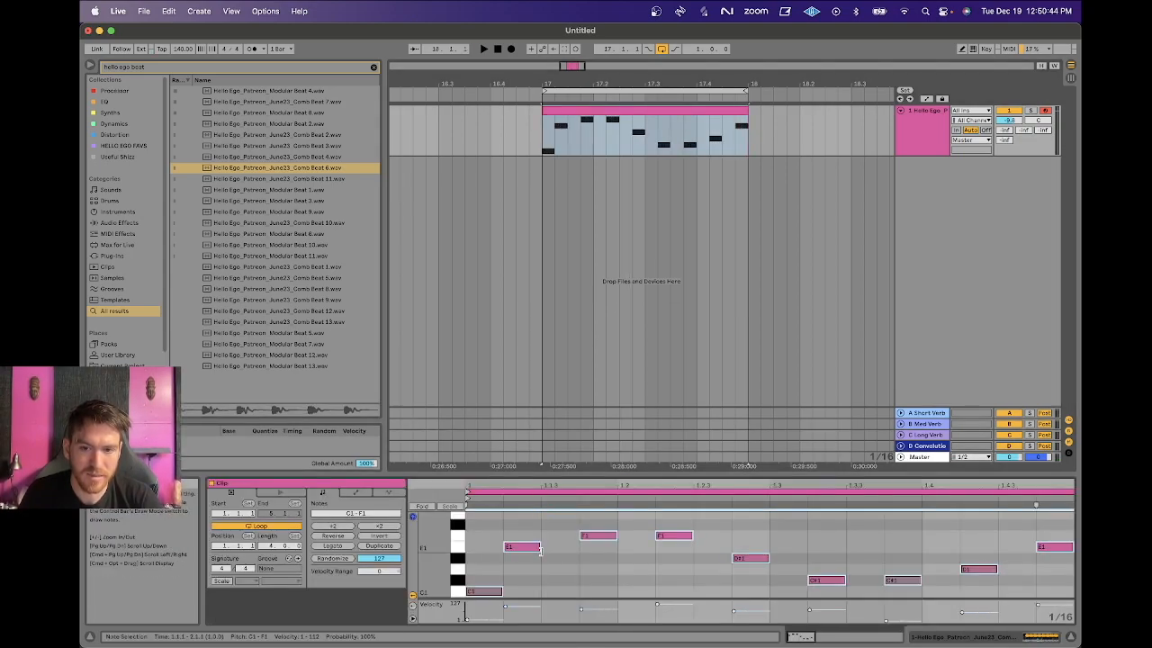
key(space)
click(918, 135)
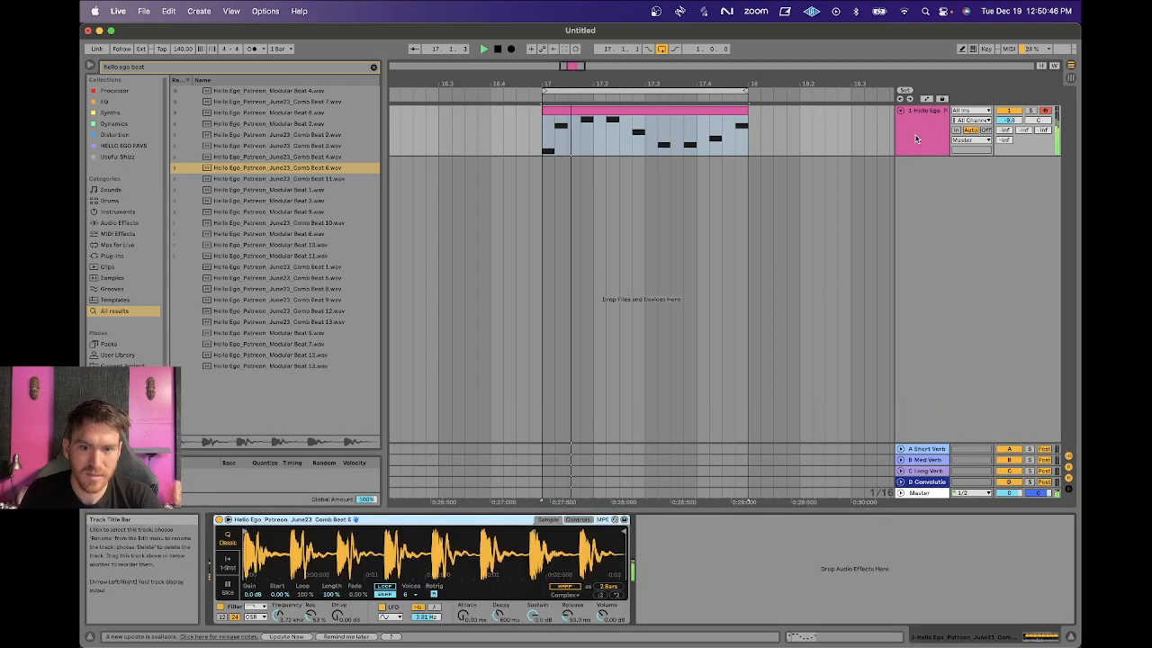
- Transpose all notes in the MIDI clip up two octaves, so the first note is C3, and play it
double_click(617, 126)
key(space)
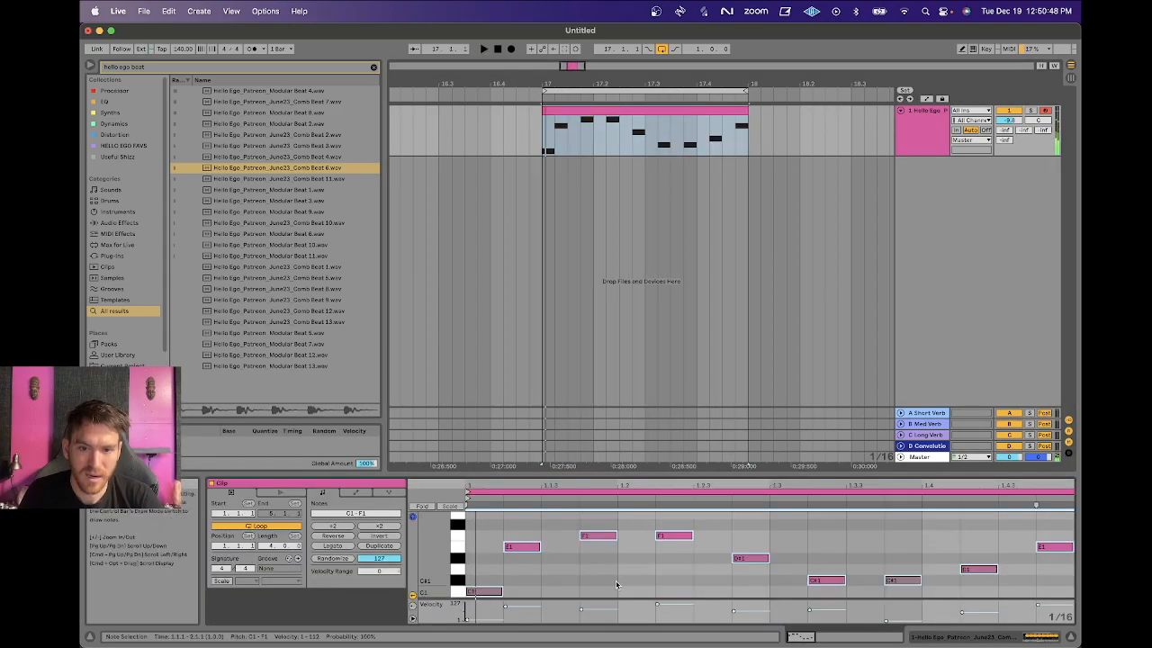
key(shift+Up)
key(shift+Up)
key(space)
click(918, 130)
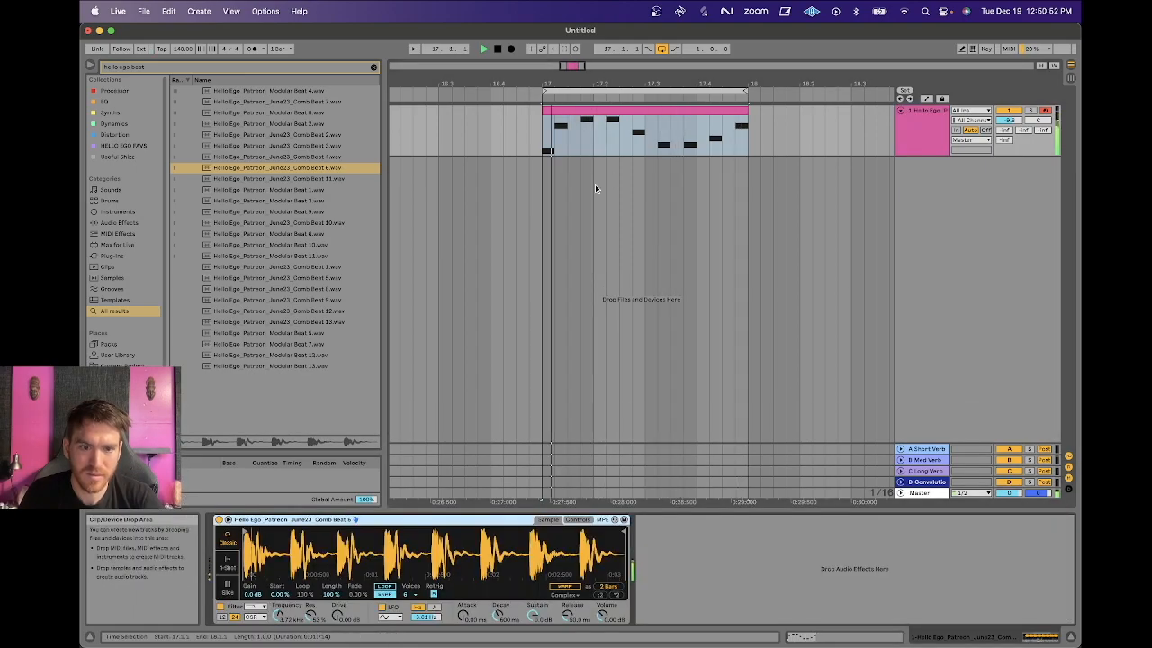
- Lower the clip's second note from E3 to D#3
click(595, 111)
key(space)
click(593, 573)
drag(524, 529, 524, 540)
key(space)
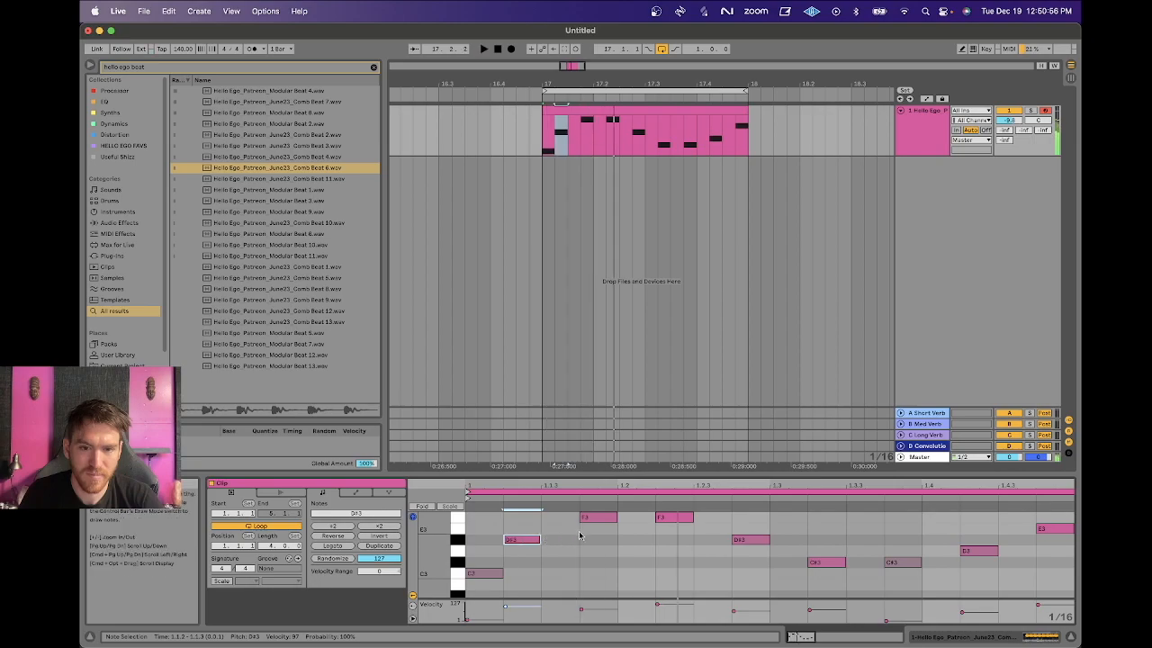
- Lower both F3 notes to C#3, and move the second of them to C3 at 1.2.3
drag(580, 513, 719, 523)
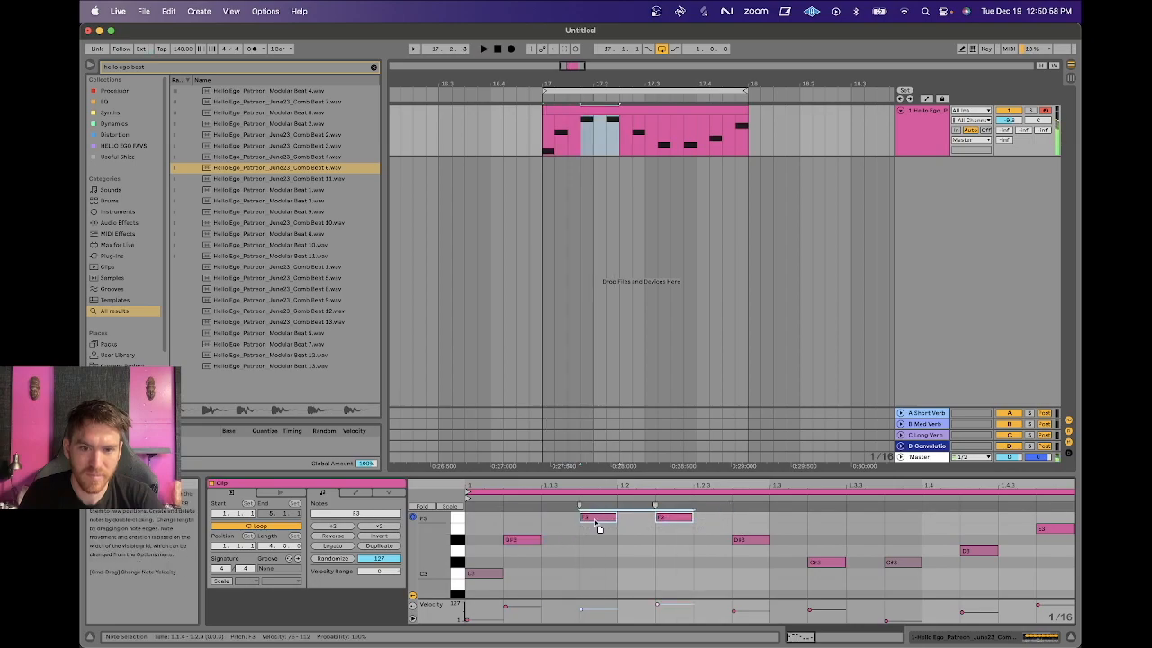
drag(598, 519, 596, 567)
key(space)
key(space)
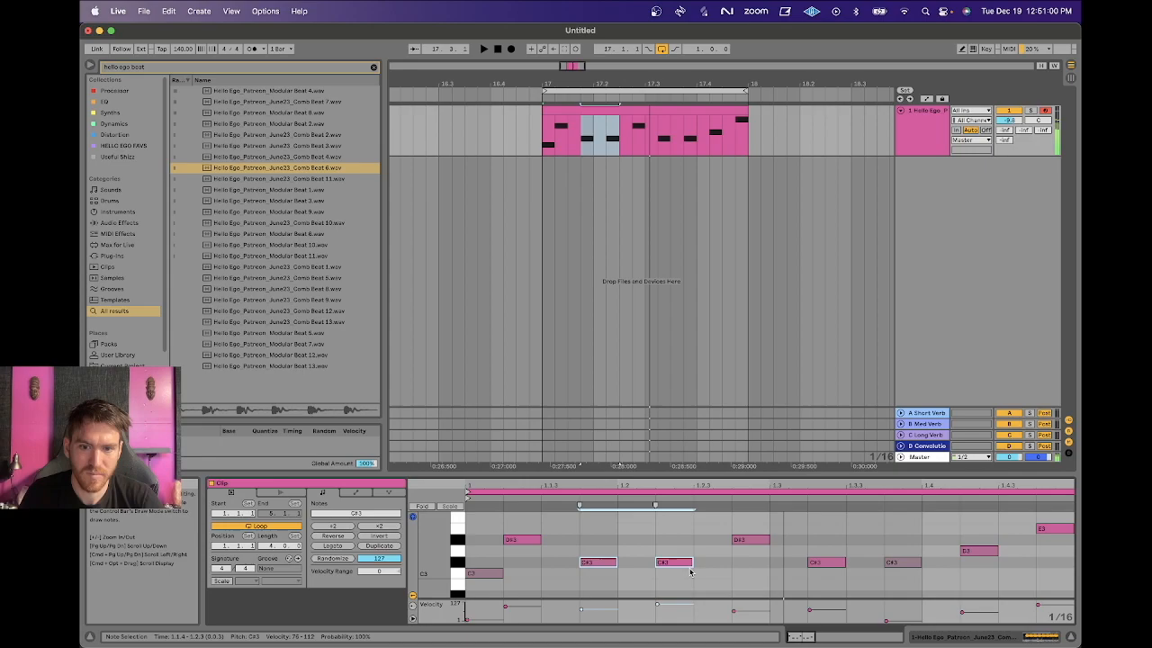
click(684, 564)
drag(674, 563, 713, 574)
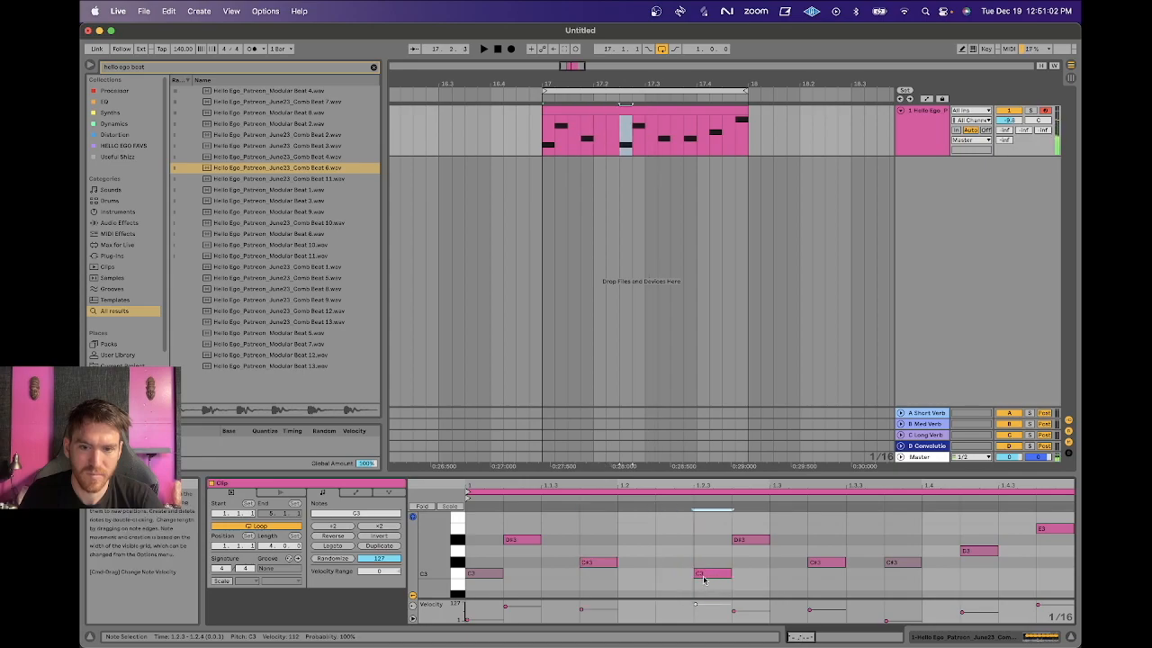
- Delete the D#3 note at 1.2.4 and the C#3 note at 1.3.4, and lower the C#3 at 1.3.2 to C3
click(740, 546)
drag(823, 565, 821, 576)
click(904, 564)
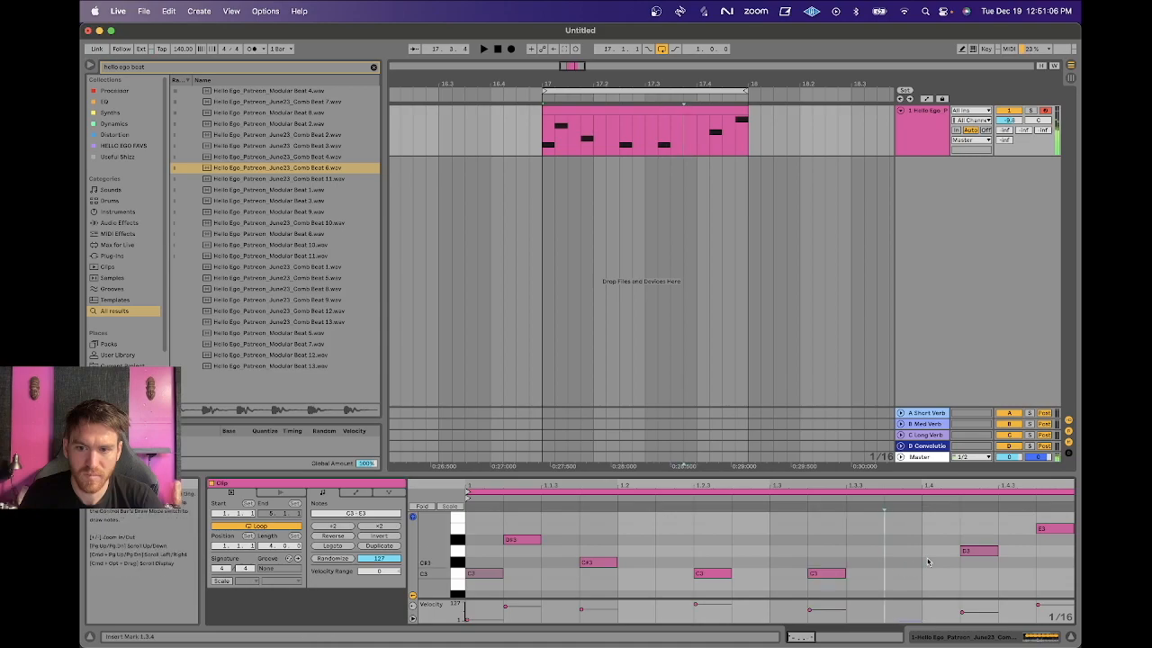
- Move the E3 at 1.4.2 to C3 at 1.4.1, replace the final E3 with a C3, and audition the pattern
drag(903, 563, 941, 579)
double_click(1046, 574)
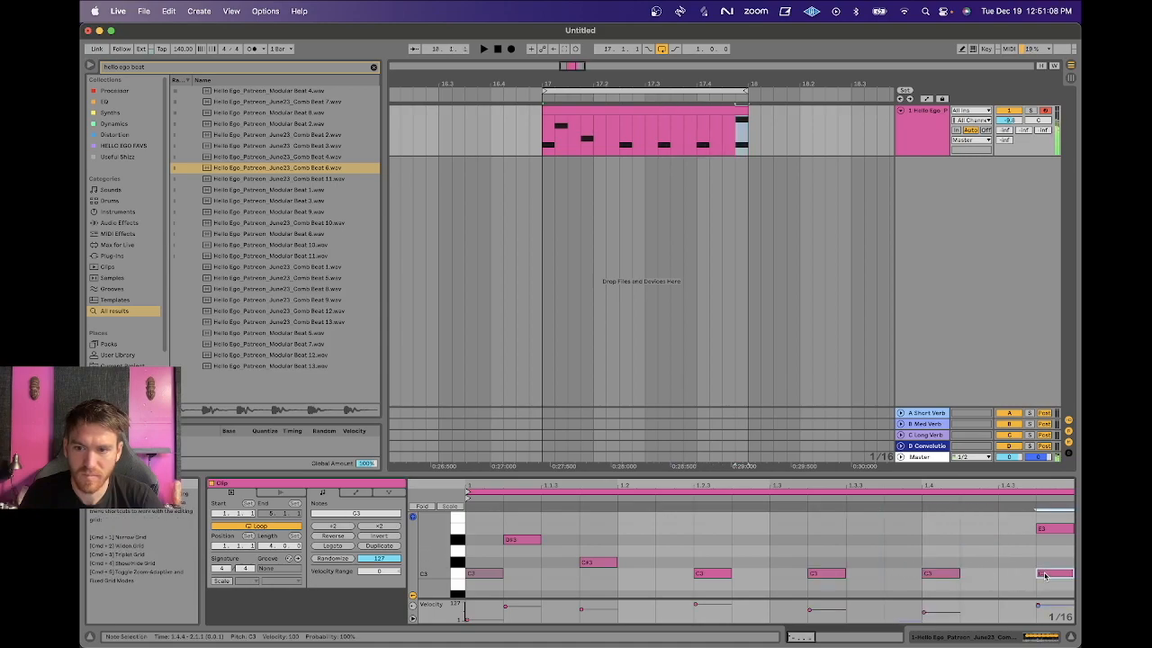
double_click(1051, 529)
key(space)
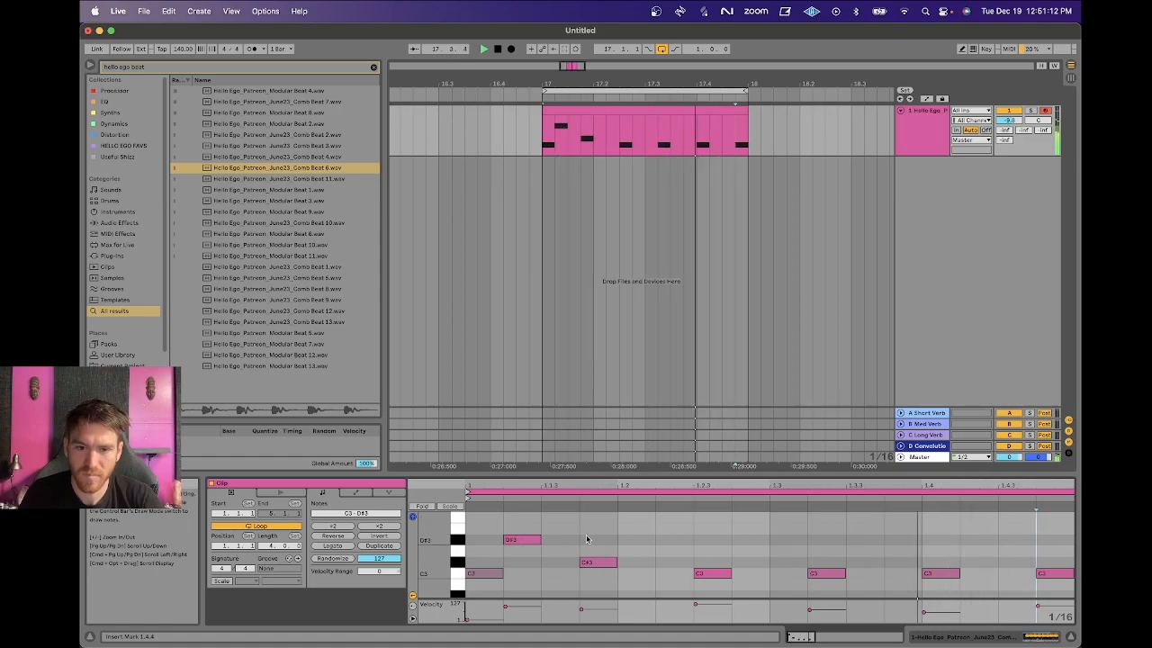
key(space)
- Extend the D#3, C#3 and following C3 notes to reach the next note, with velocity 76 on the C3 notes, and play the clip
drag(531, 521, 713, 570)
key(super+d)
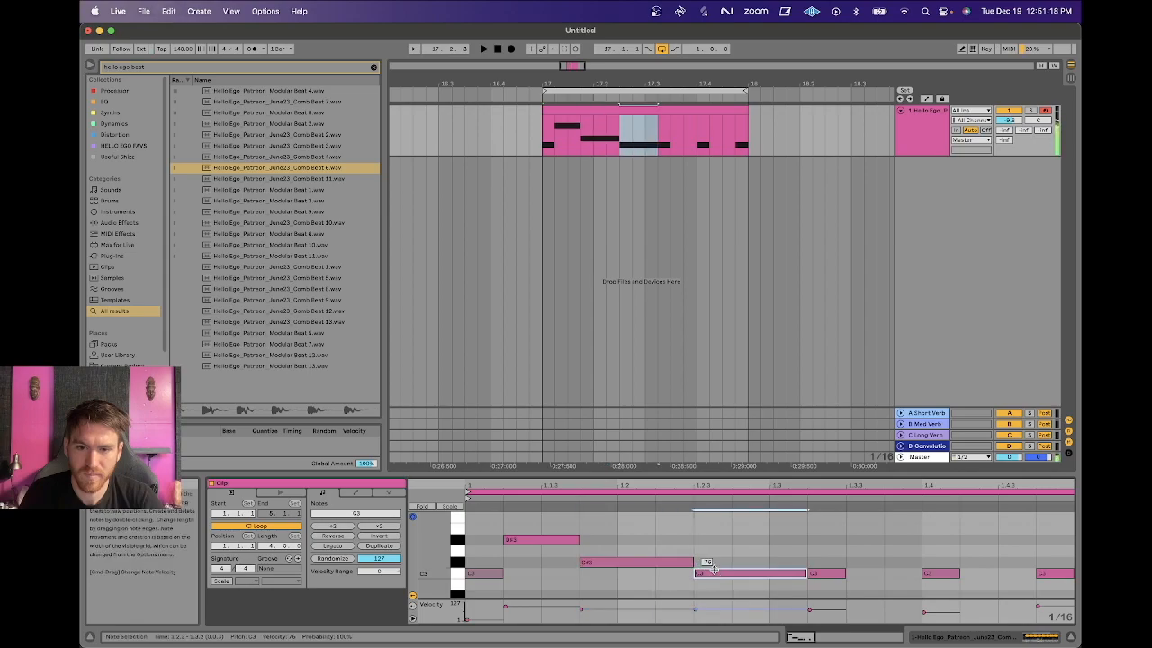
key(super+d)
key(super+d)
key(super+d)
key(space)
scroll(731, 558, left, 2)
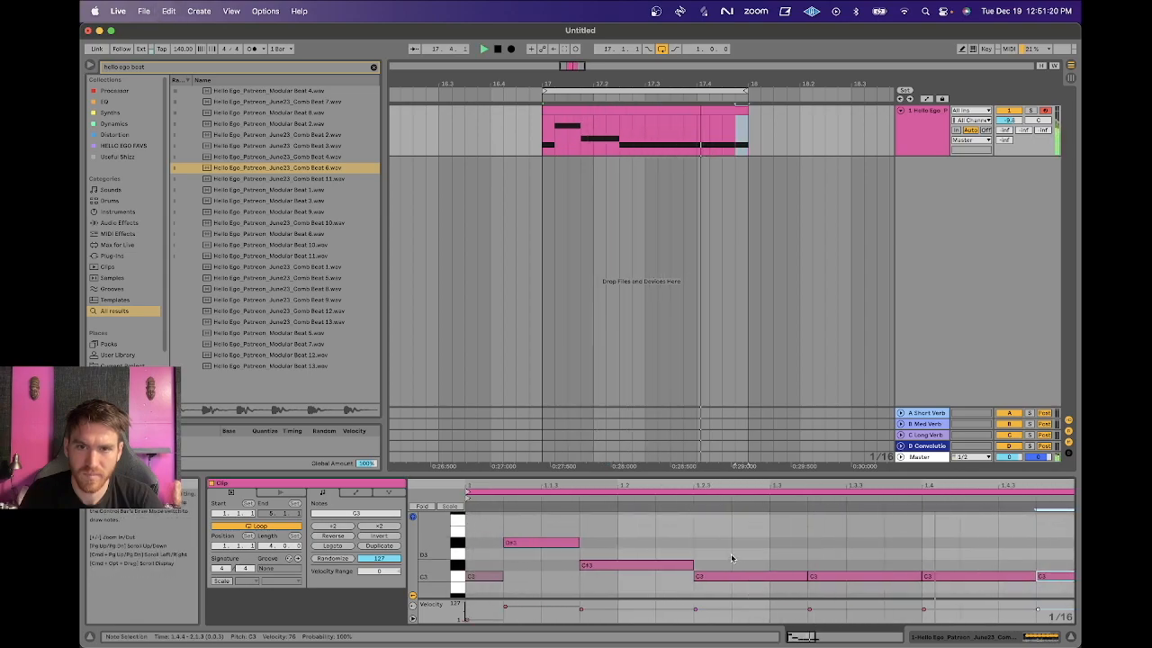
- Show Simpler's detailed controls for the track and display the amplitude envelope instead of the pitch envelope
double_click(927, 129)
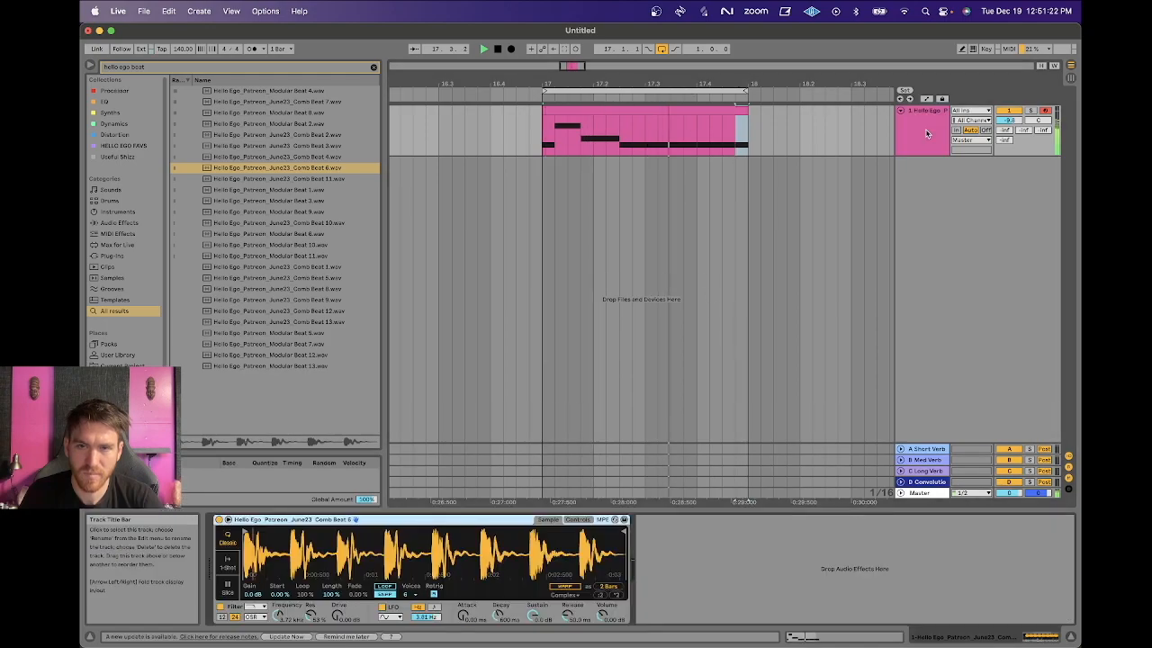
click(689, 122)
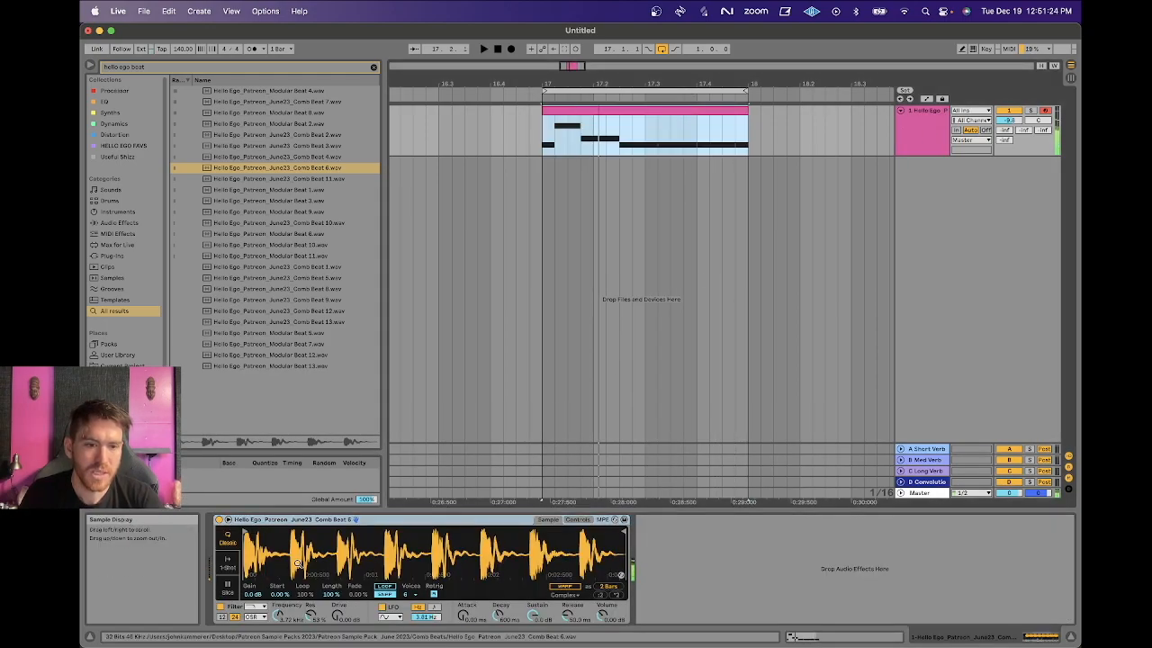
click(577, 519)
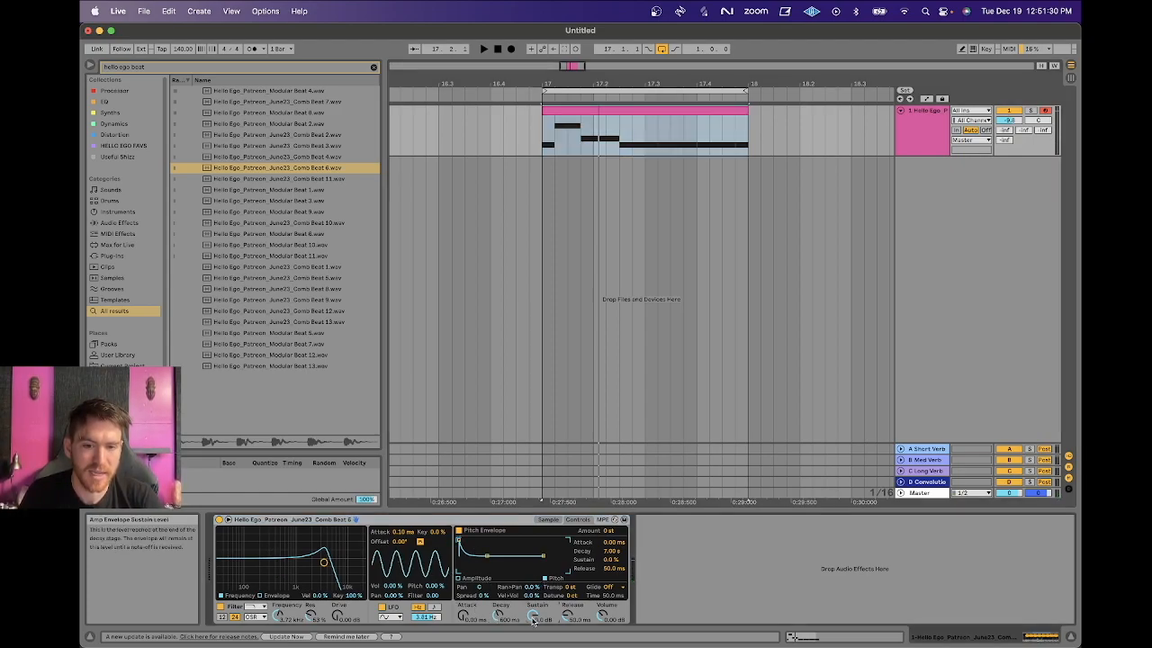
click(460, 579)
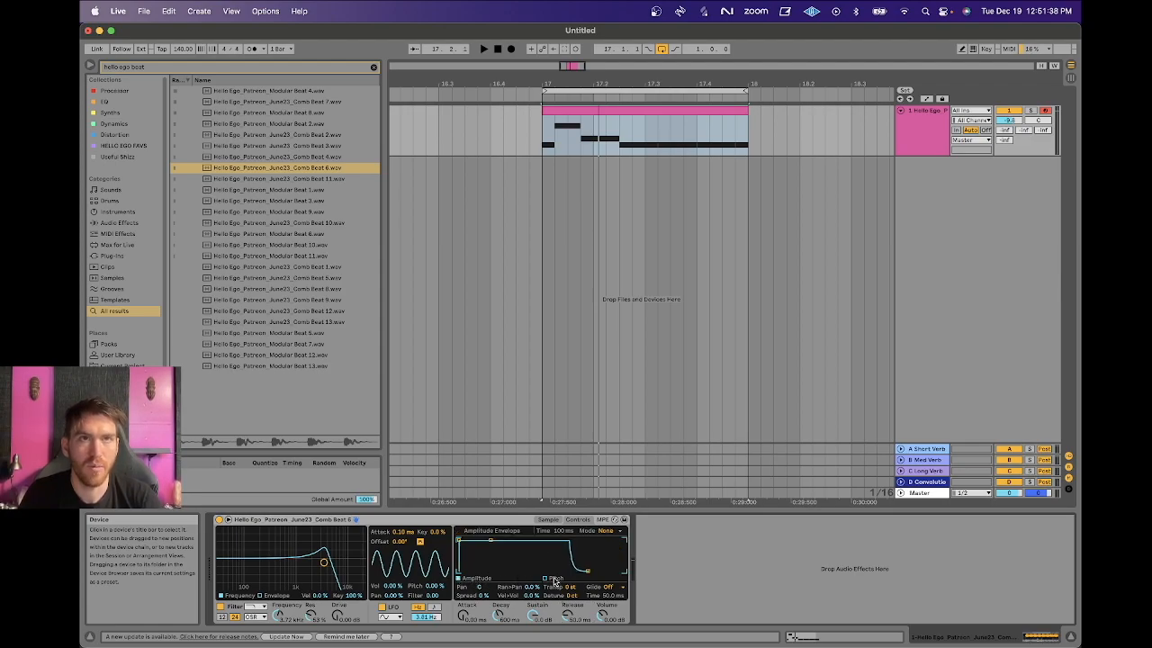
- Audition the amplitude envelope with sustain at -inf dB and a longer attack, and return the attack to 0.03 ms
click(548, 519)
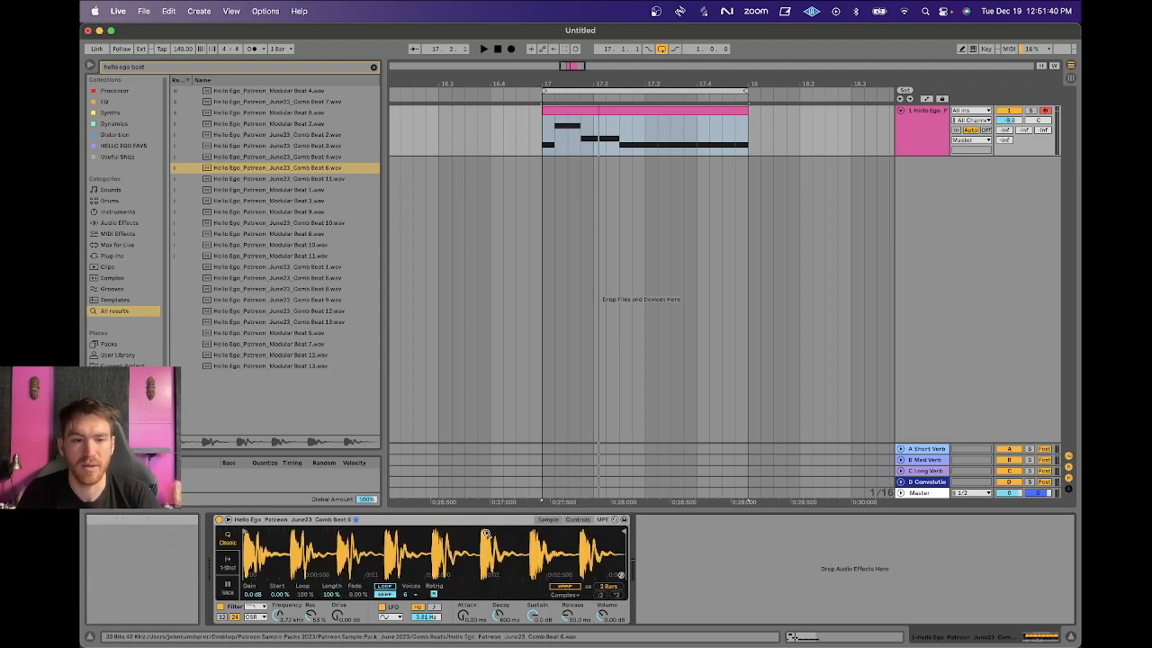
click(576, 520)
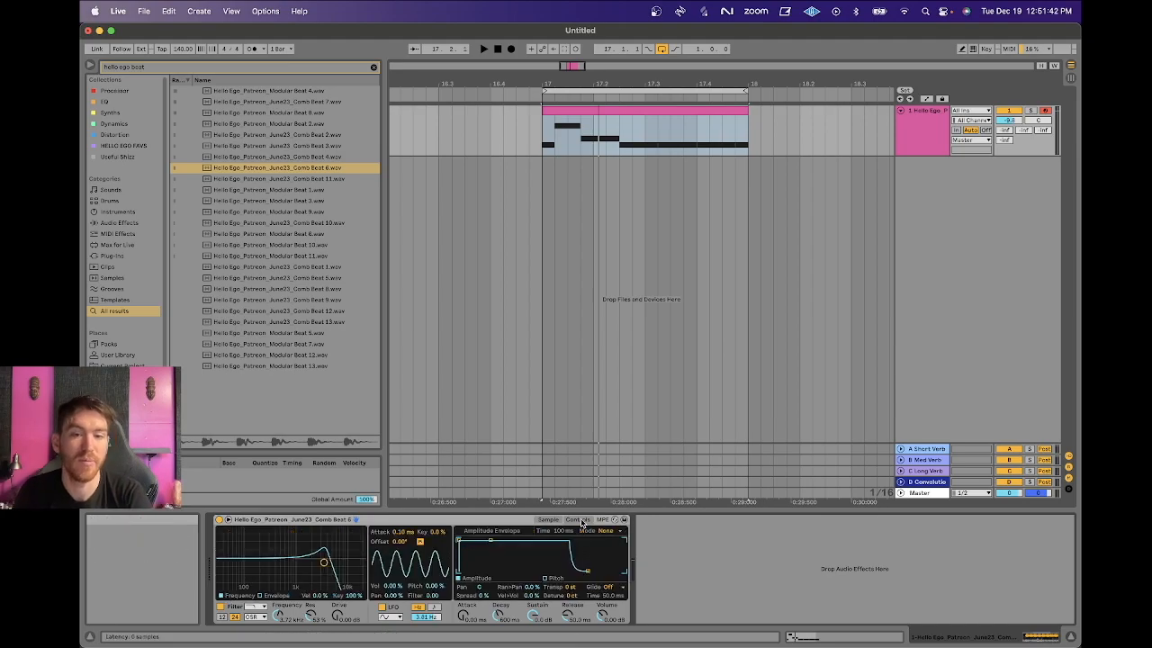
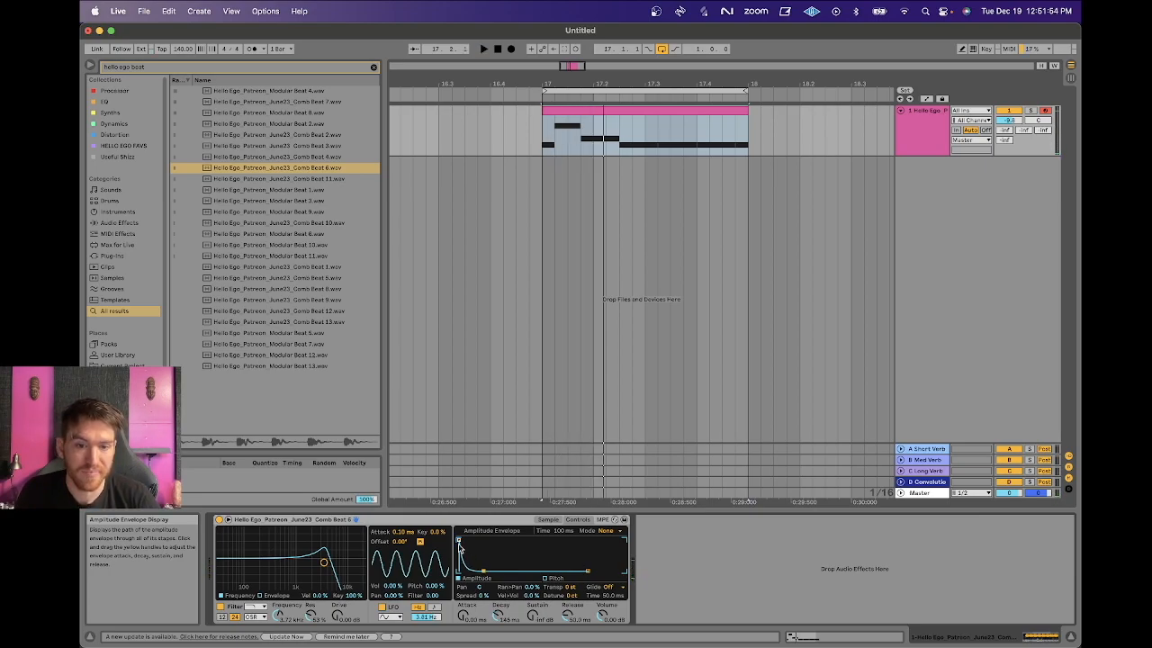
key(space)
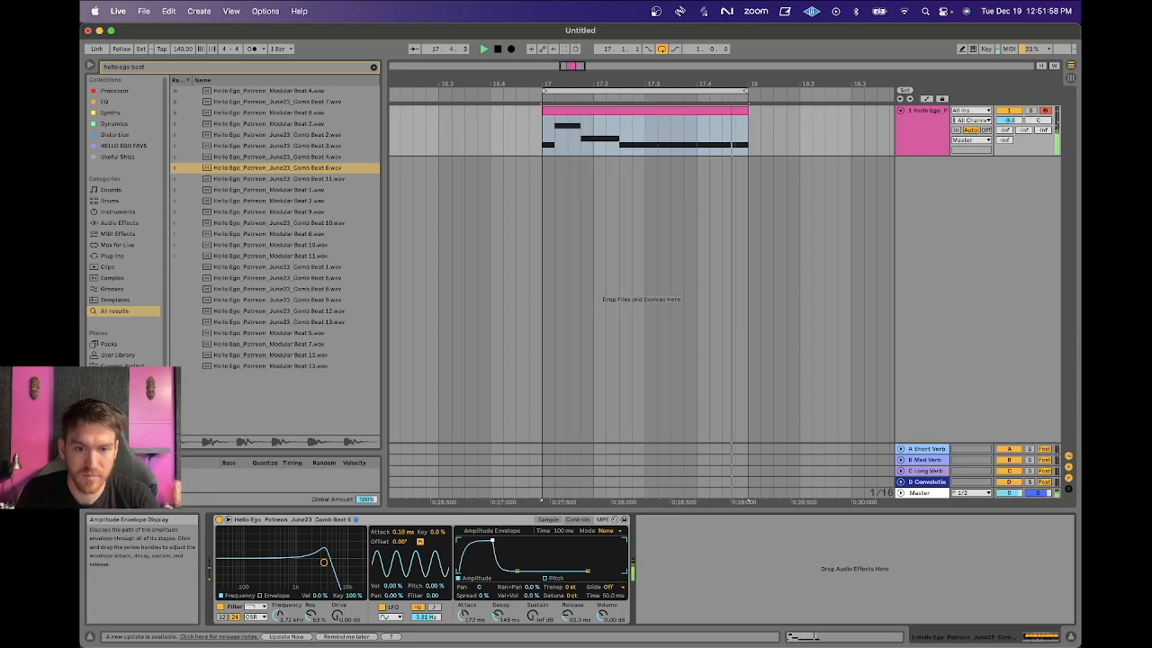
key(space)
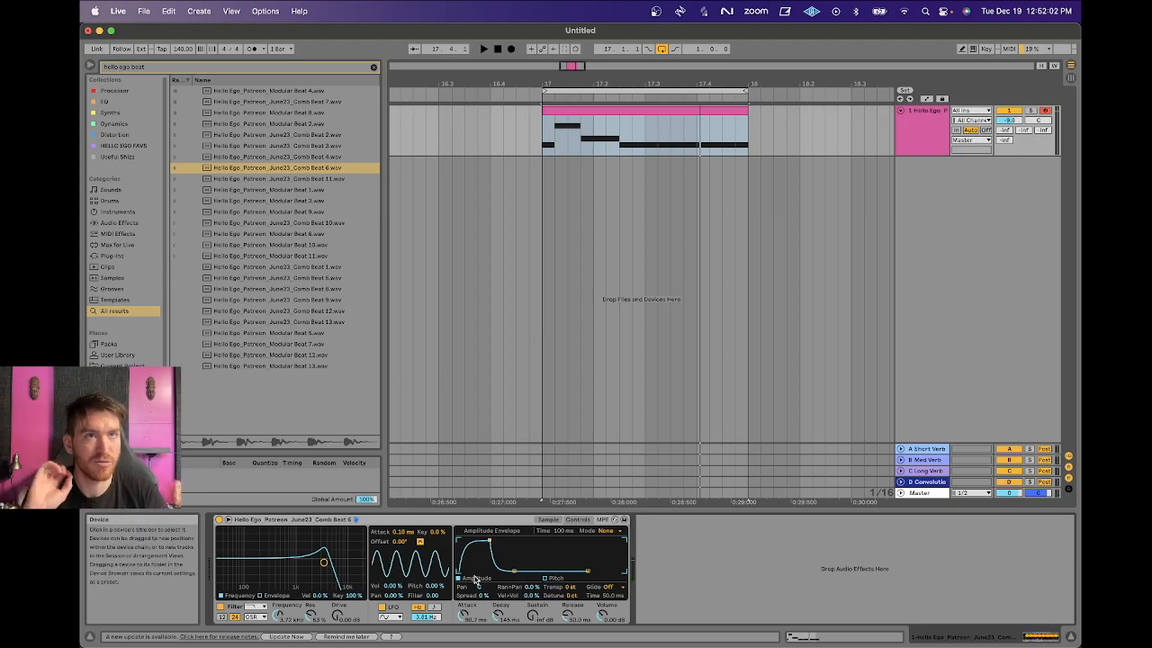
key(space)
drag(490, 540, 459, 540)
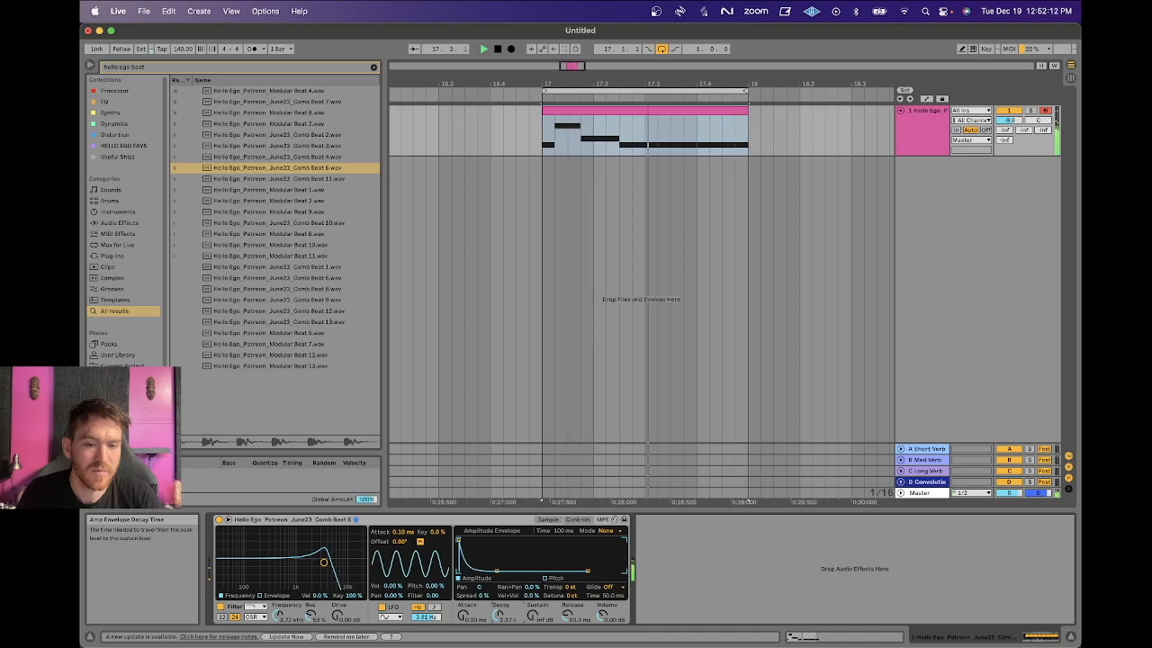
- Adjust the amplitude envelope's decay and set its sustain to -24 dB while auditioning the clip
key(space)
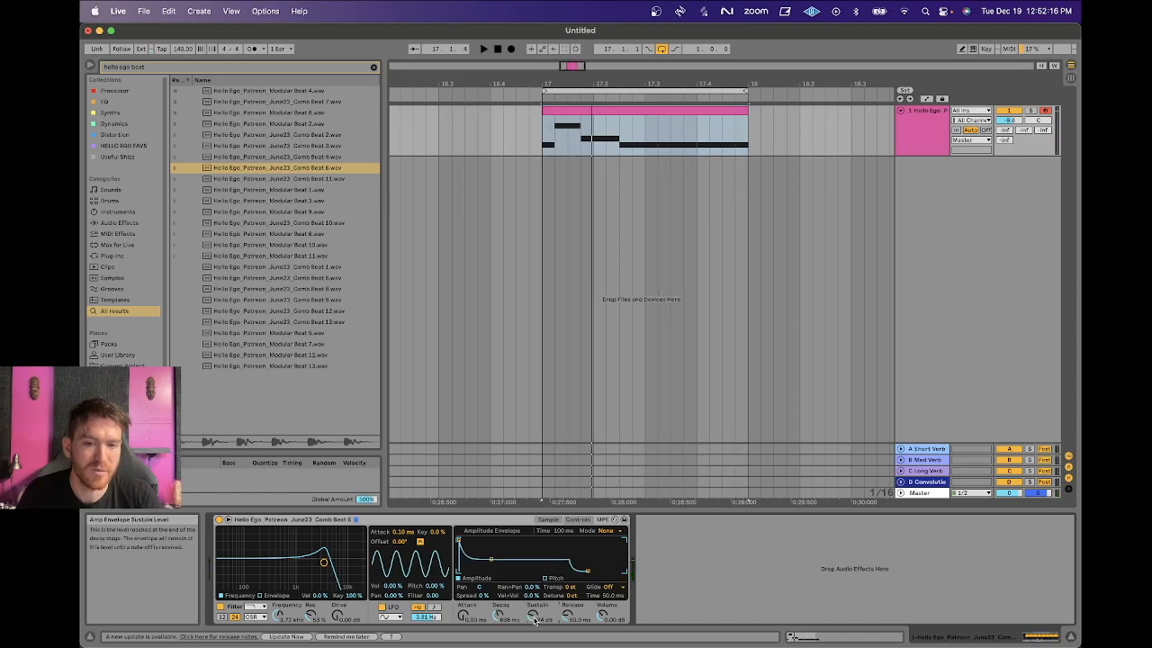
key(space)
mouse_move(535, 619)
mouse_down()
mouse_move(534, 585)
mouse_move(534, 637)
mouse_up()
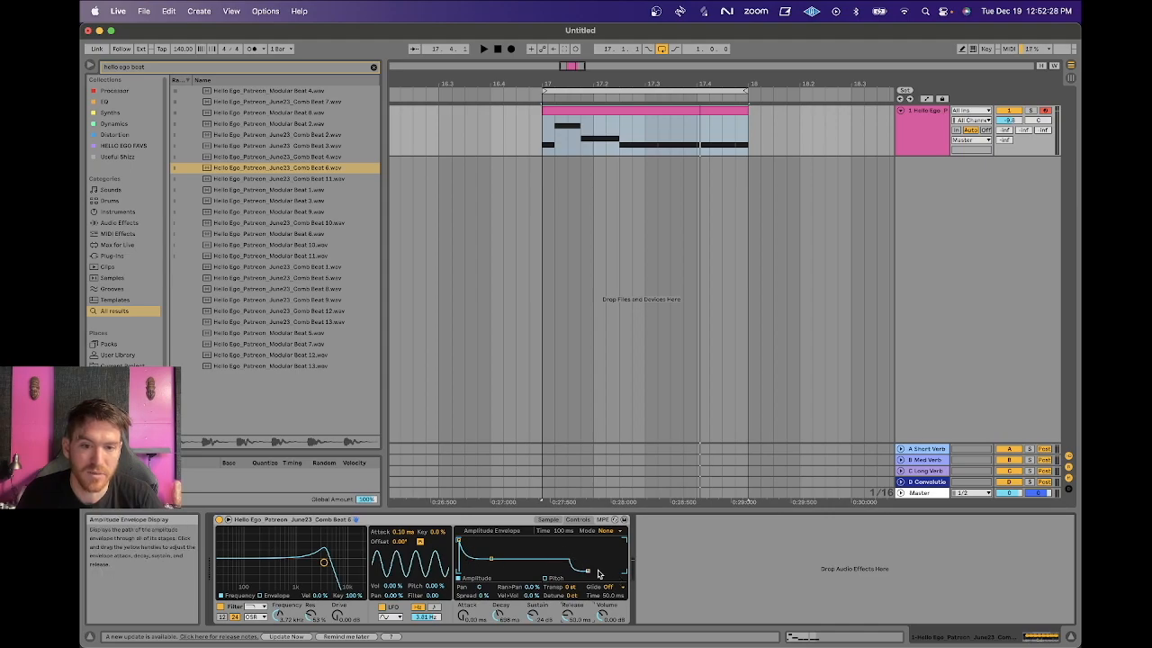
- Set the amplitude envelope's mode to Loop, shorten the decay to about 224 ms and lower the sustain to -inf dB while auditioning
click(606, 530)
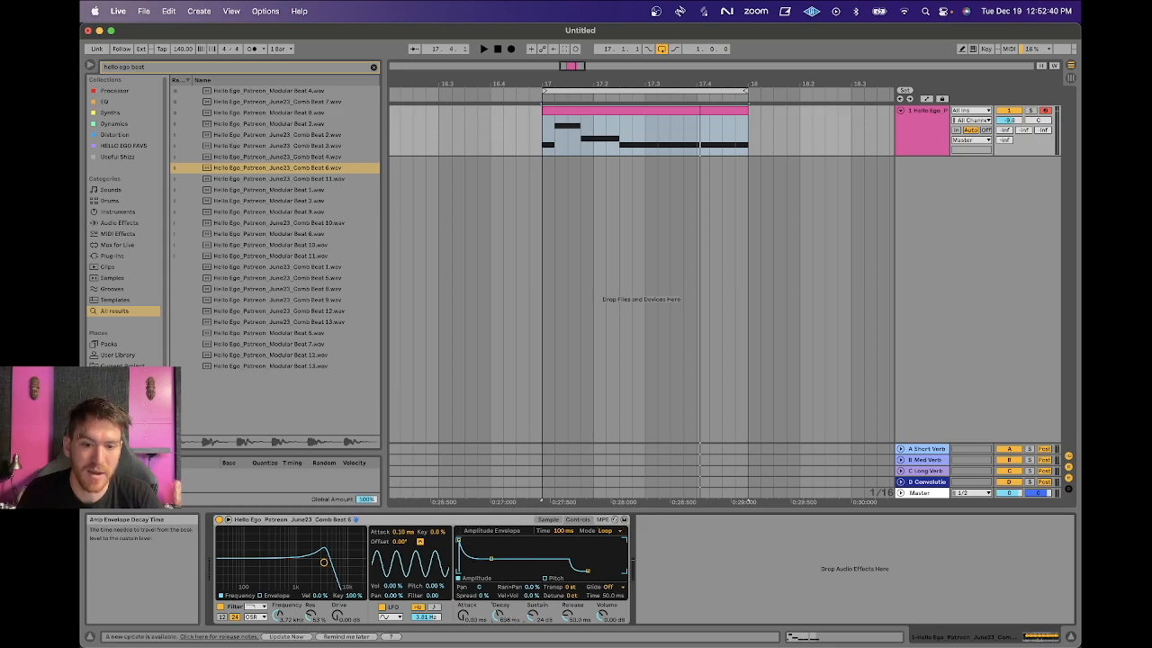
key(space)
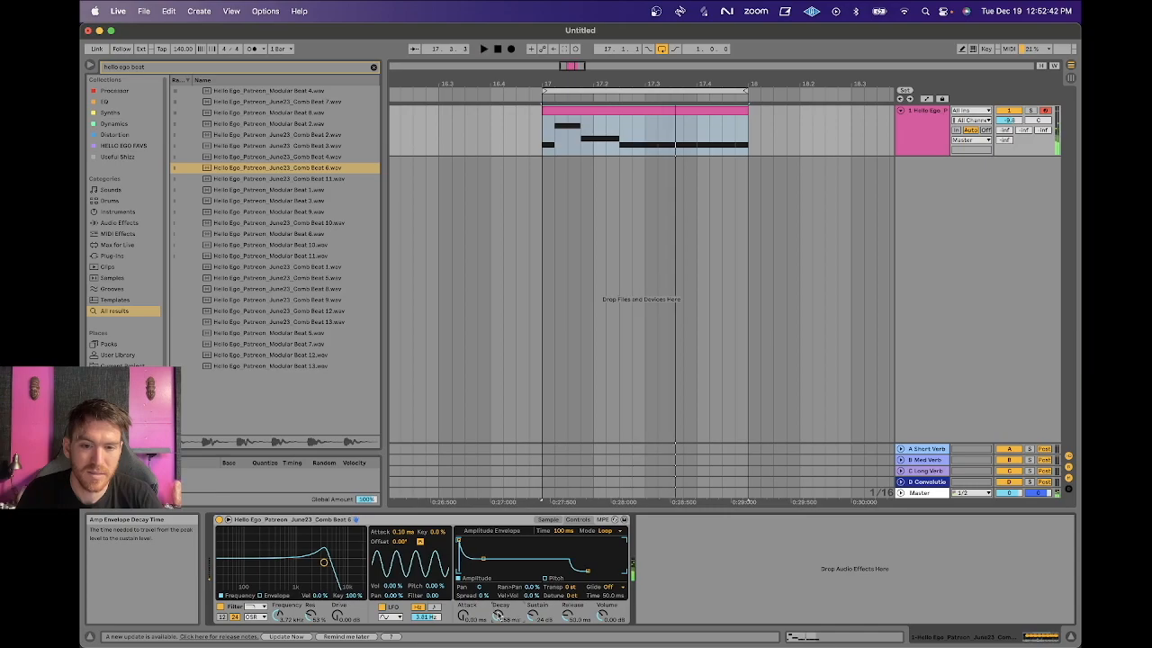
key(space)
drag(498, 617, 497, 612)
key(space)
key(space)
key(space)
key(space)
- Set the envelope loop time to 0.20 ms, shorten the release to 1.00 ms, and adjust Simpler's volume while auditioning
drag(564, 531, 564, 562)
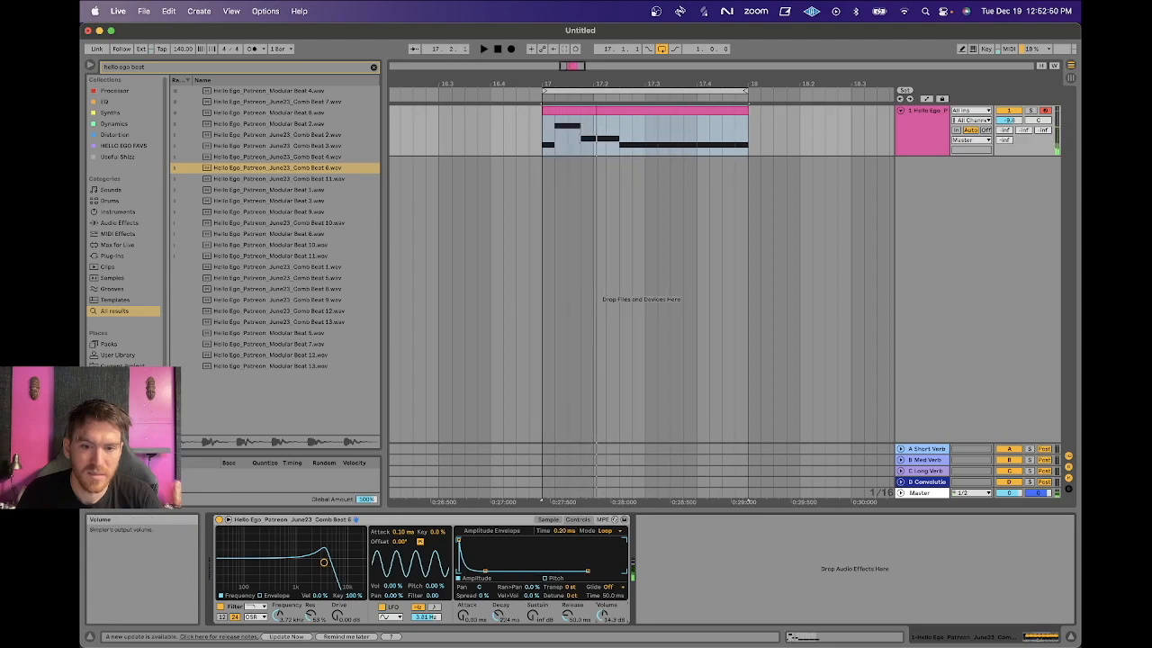
key(space)
key(space)
key(space)
key(space)
- Consolidate the MIDI clip over the four bars from 17 to 21 and loop that range
click(609, 109)
scroll(610, 110, down, 5)
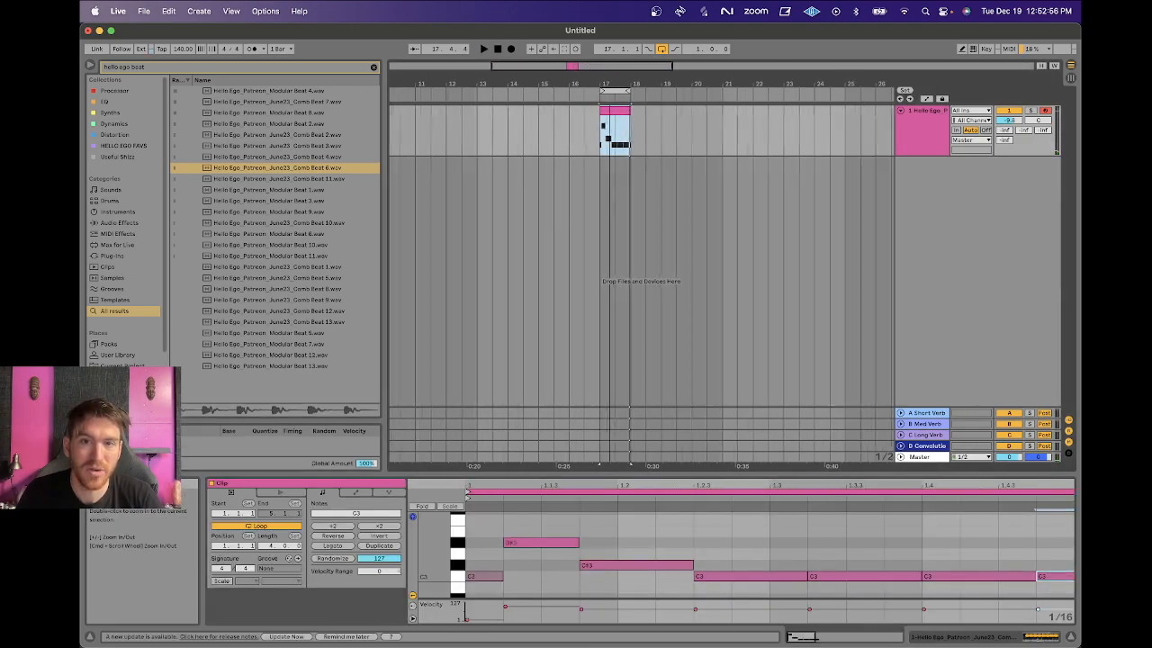
shift+click(717, 125)
key(super+j)
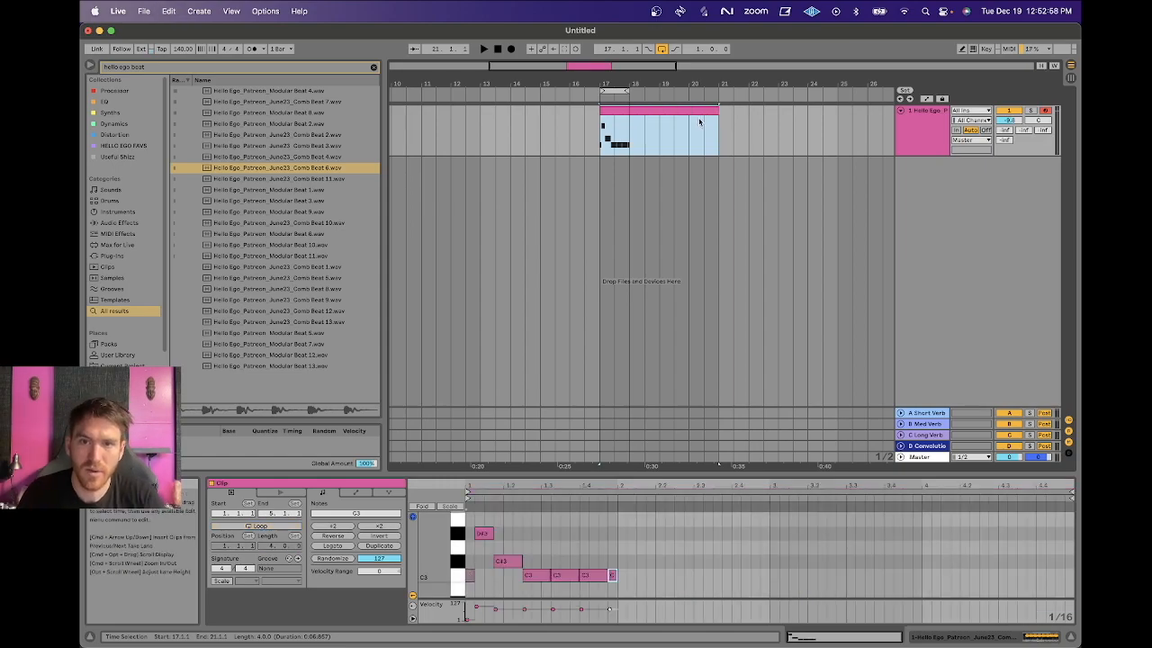
key(super+l)
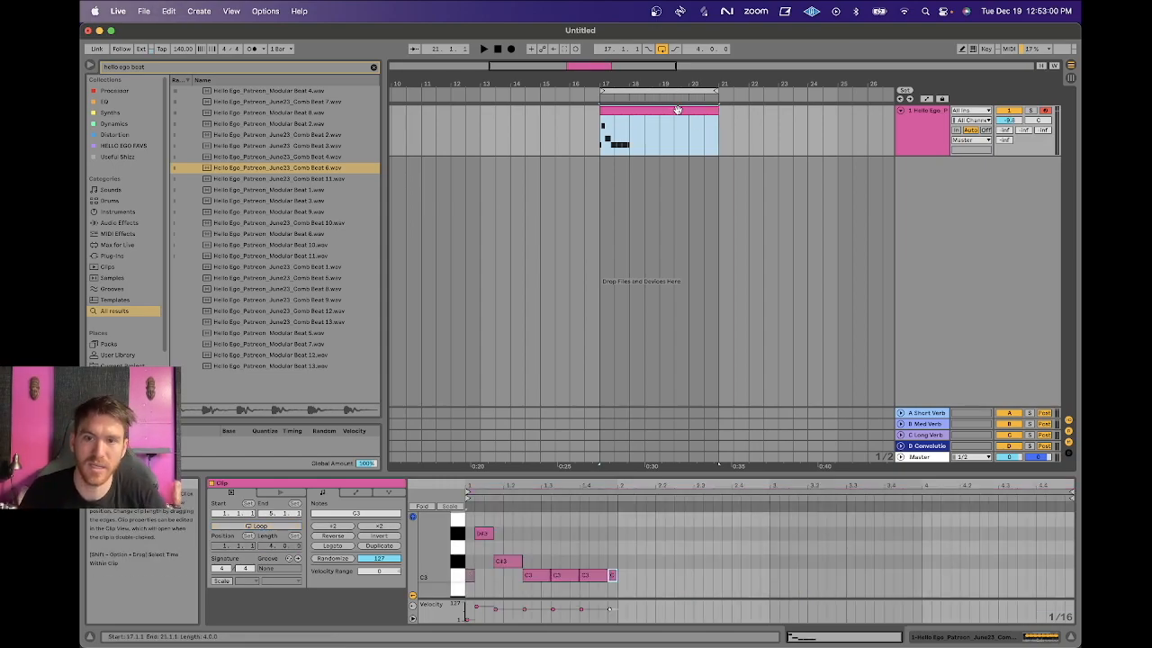
- Stretch all notes to four times their length to fill the four-bar clip, and return to Simpler's controls
click(548, 522)
key(super+a)
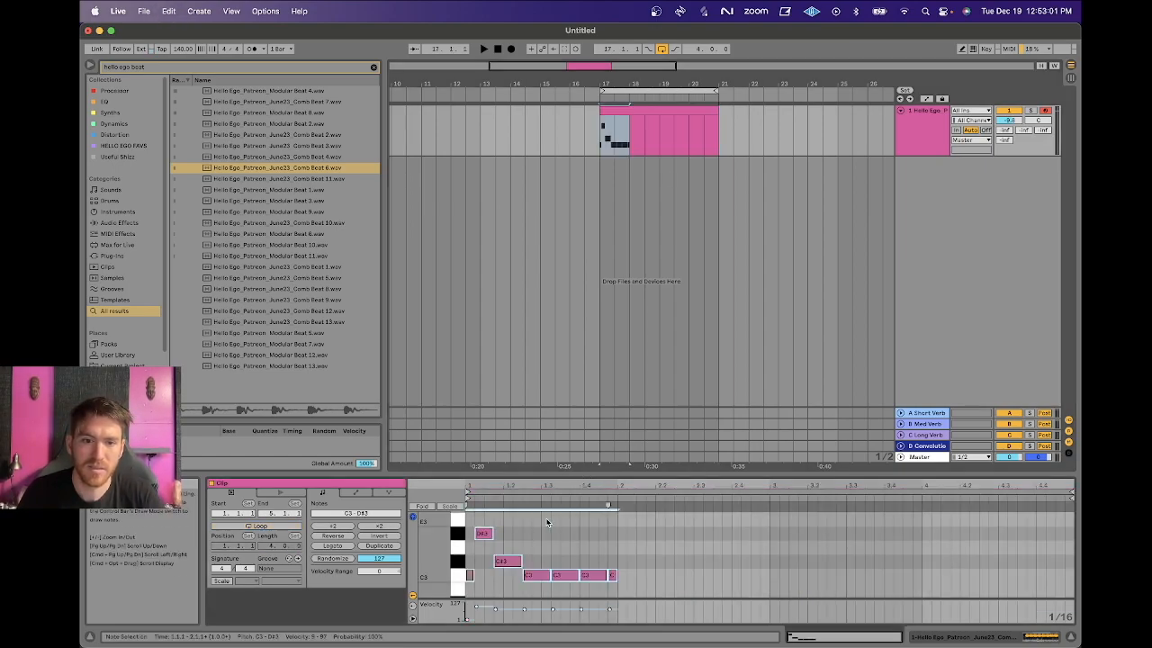
click(379, 526)
click(379, 526)
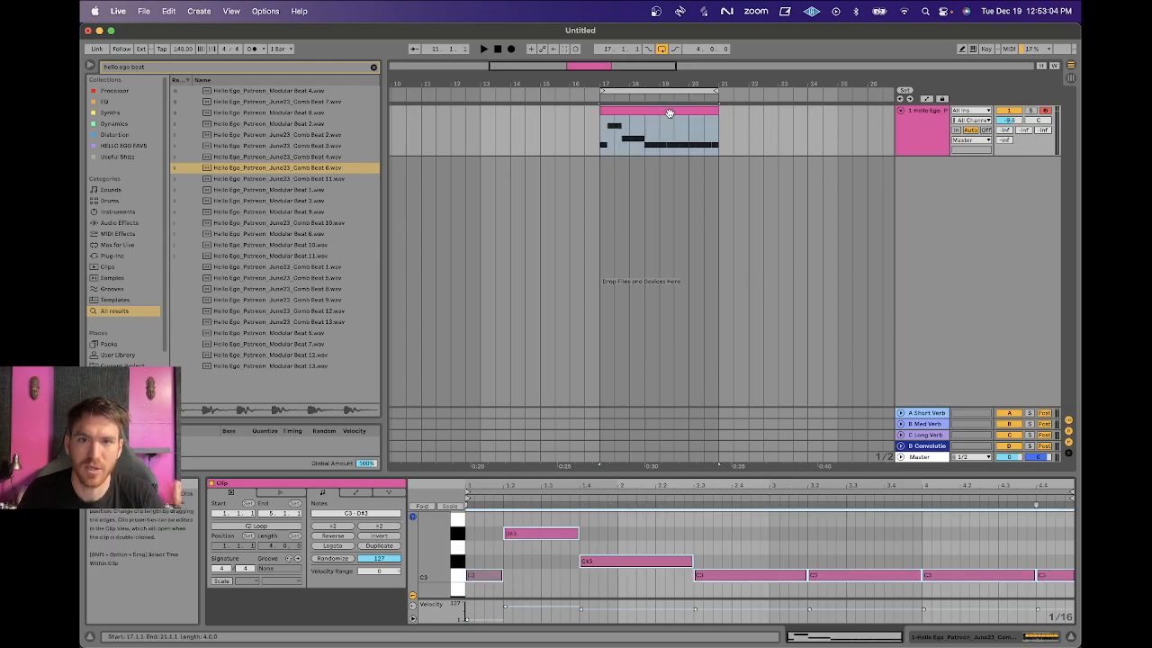
key(shift+Tab)
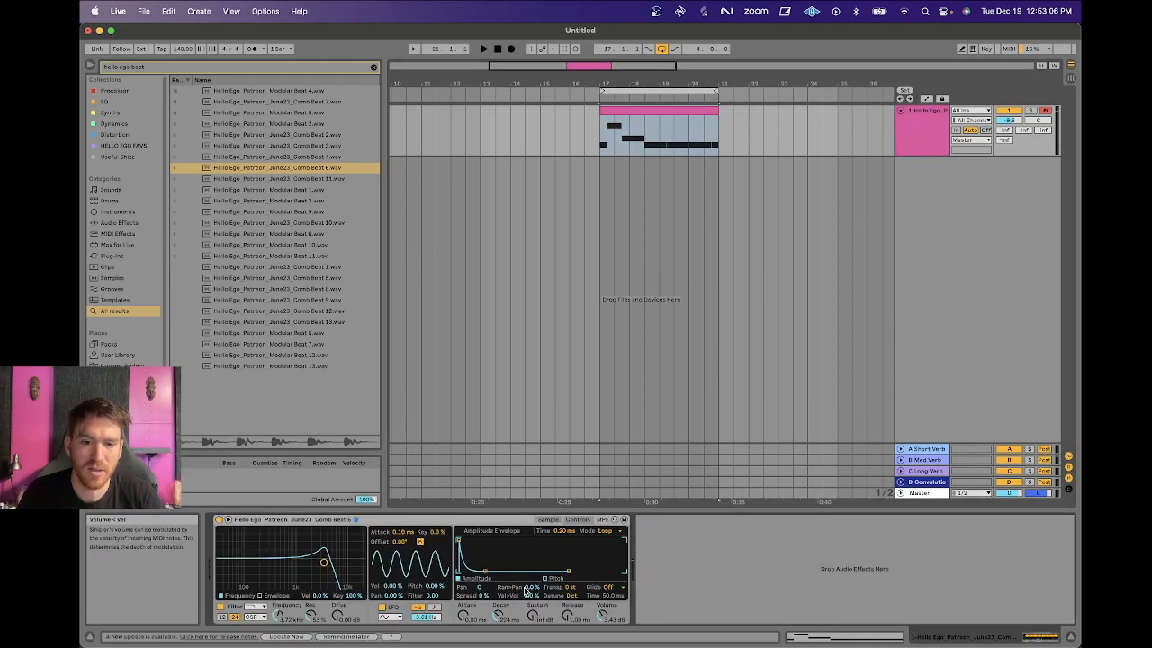
- Audition the looping amplitude envelope with a longer decay, set the loop time to 130 ms, and reshape it with a longer attack
key(space)
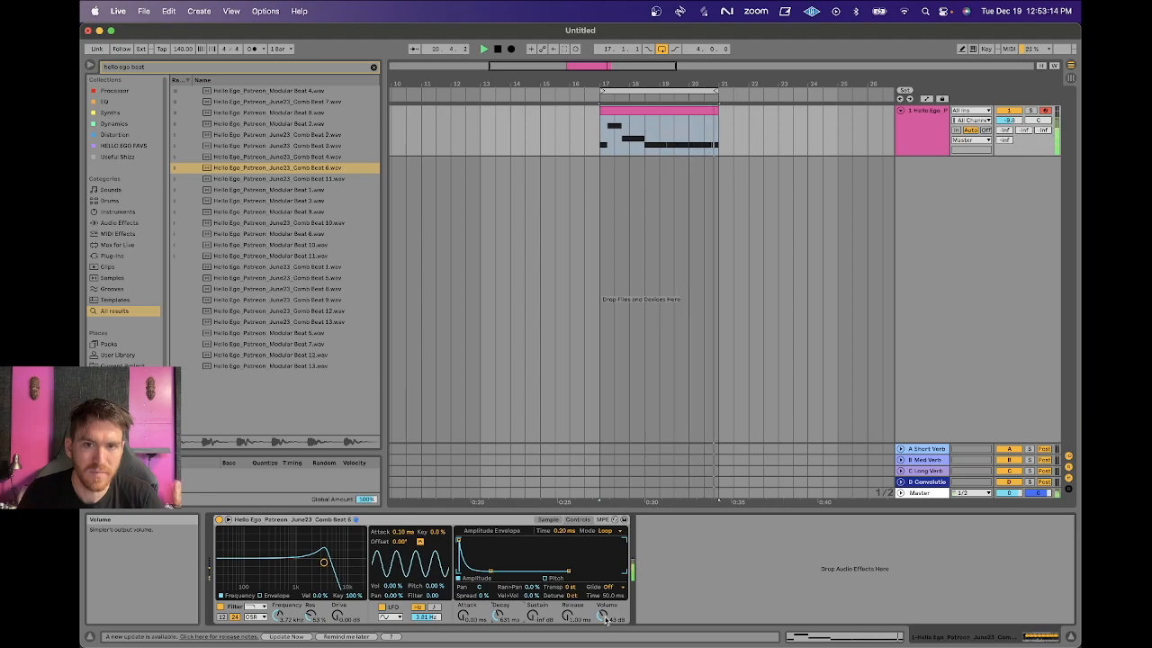
key(space)
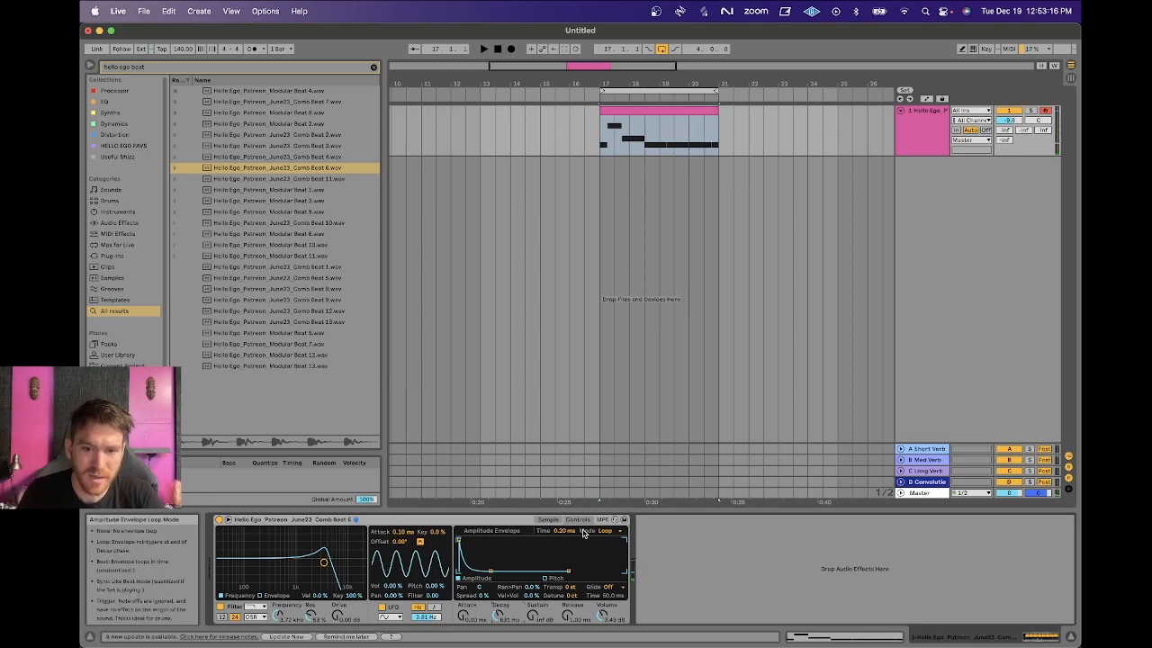
key(space)
drag(564, 531, 565, 486)
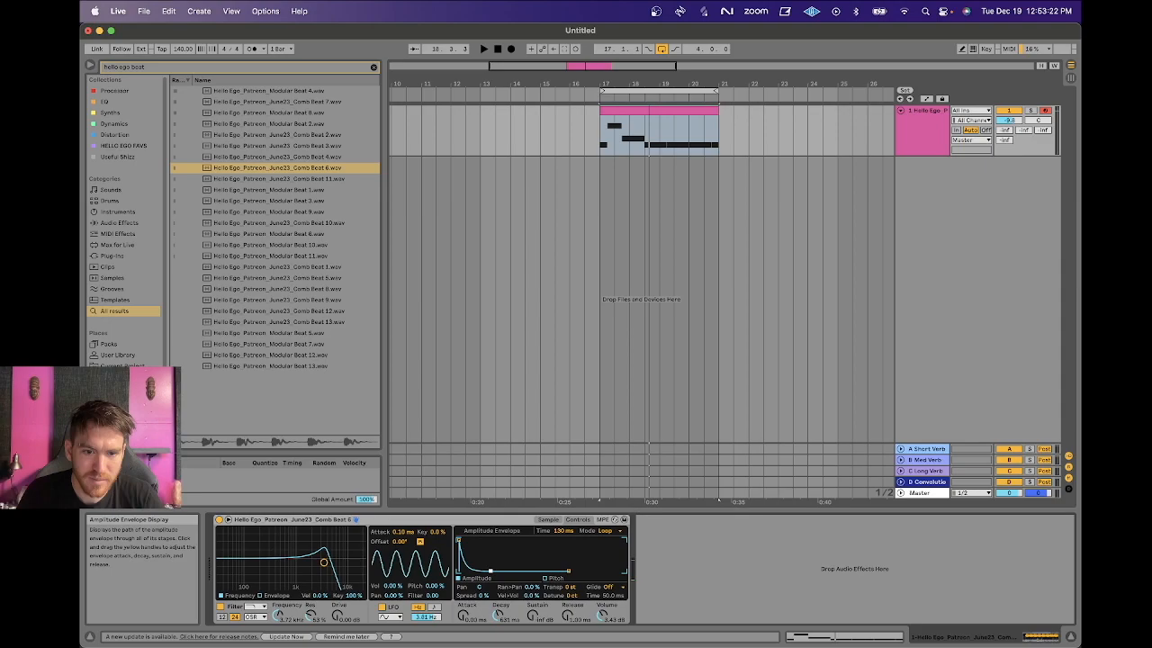
drag(481, 570, 471, 541)
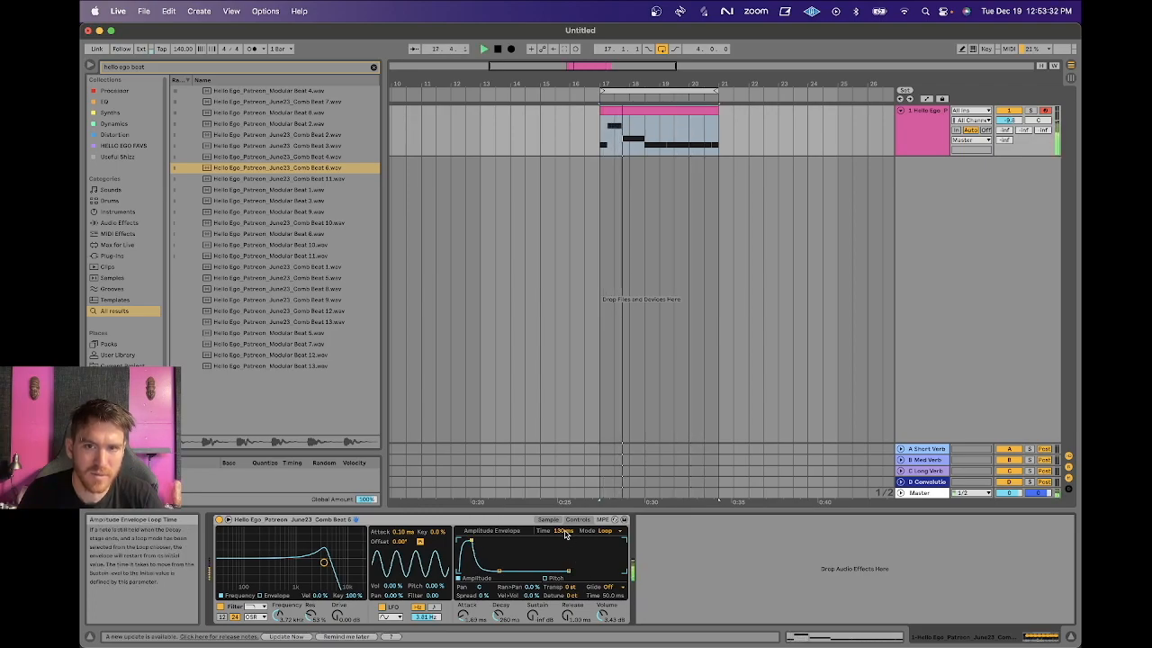
key(space)
- Set the envelope mode to Beat, audition it at rate 1/16, return the attack to 0.03 ms and set the decay to about 347 ms
click(604, 531)
click(608, 554)
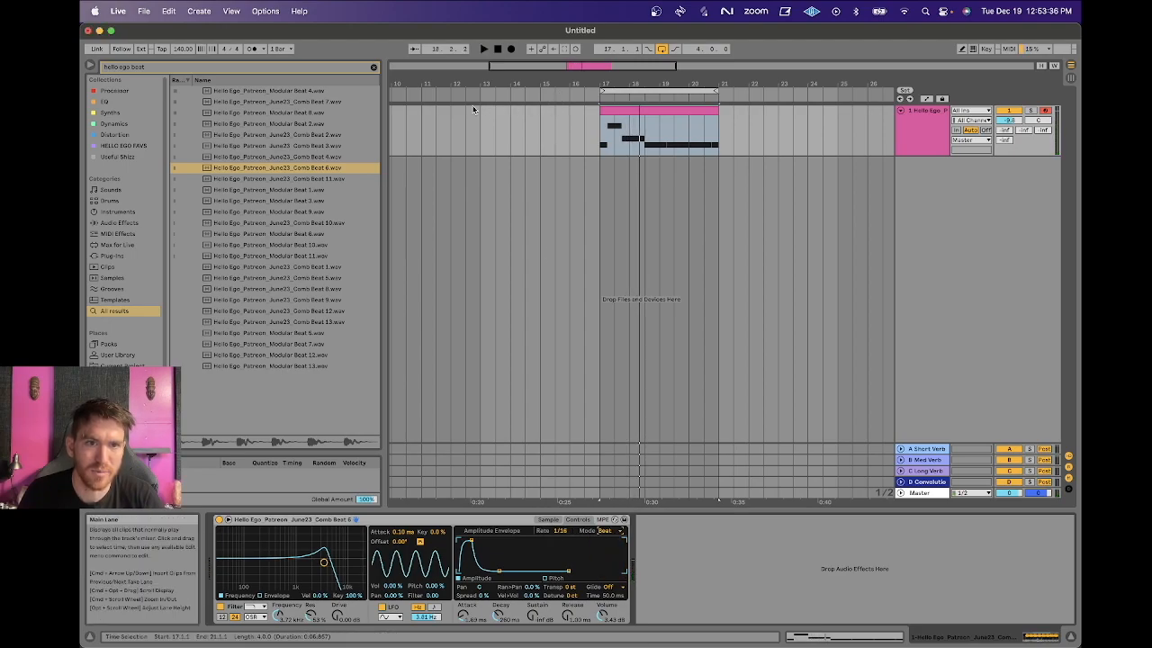
key(space)
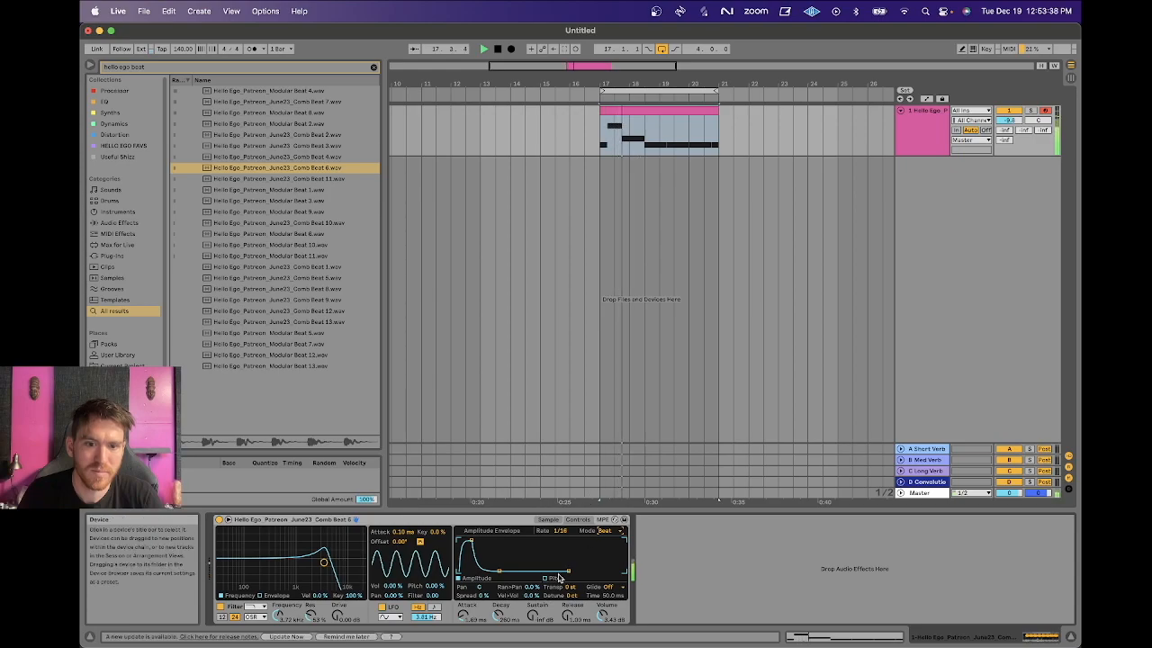
mouse_move(500, 570)
mouse_down()
mouse_move(499, 540)
mouse_move(493, 571)
mouse_up()
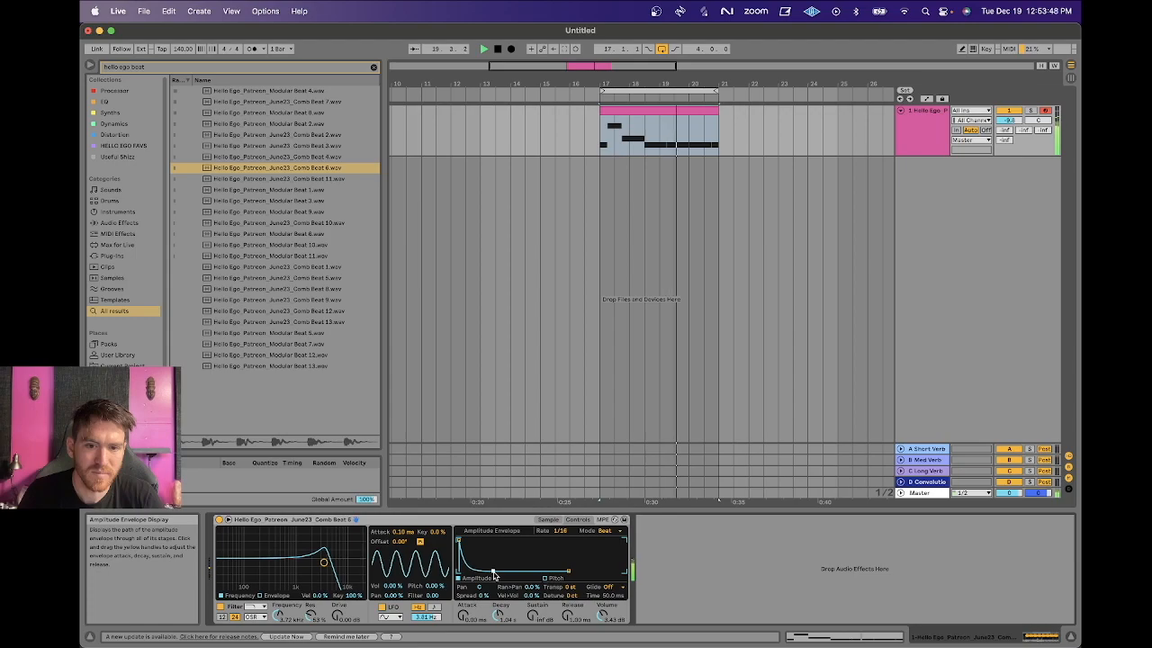
drag(498, 617, 498, 629)
- Set the envelope's beat rate to 1/32 and audition the clip, trying a longer attack and returning it to 0.03 ms
key(space)
click(562, 530)
drag(561, 531, 562, 538)
key(space)
key(space)
key(space)
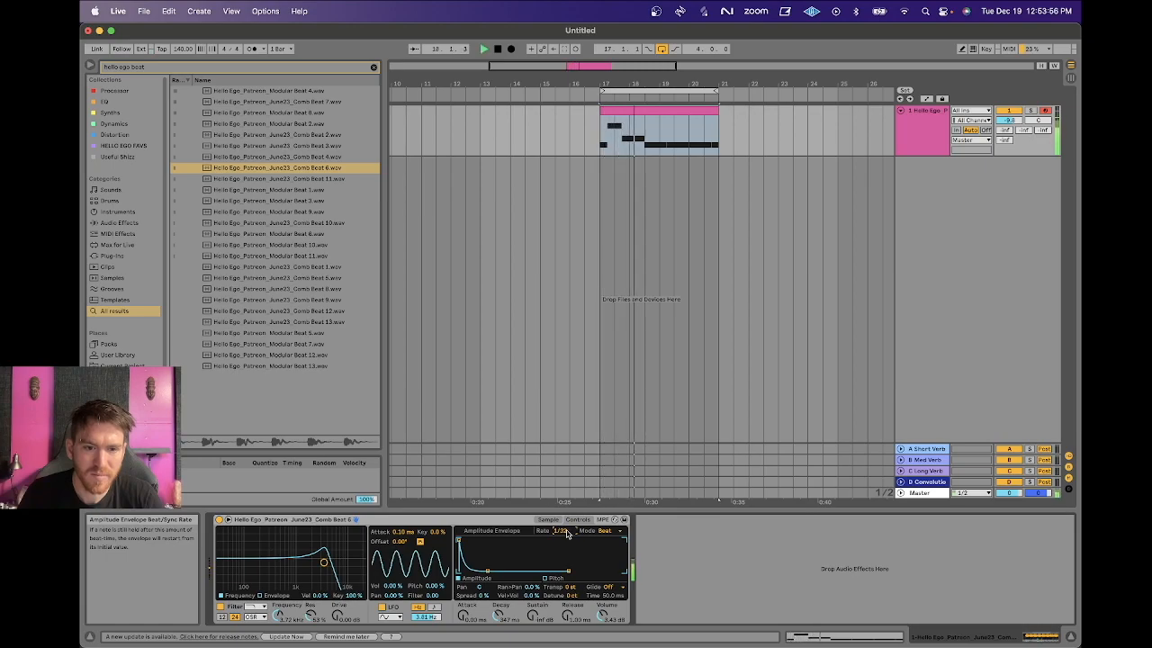
key(space)
drag(463, 615, 462, 594)
key(space)
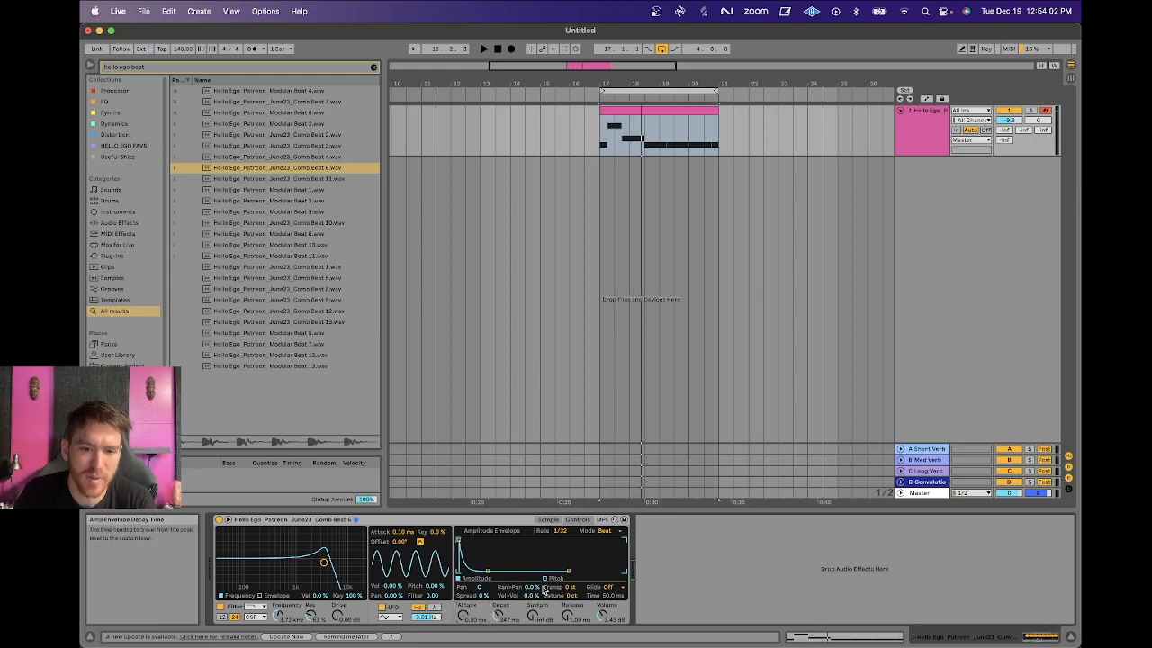
- Set the amplitude envelope's mode to None and compare Simpler's sample and controls views, ending on the sample waveform
click(606, 531)
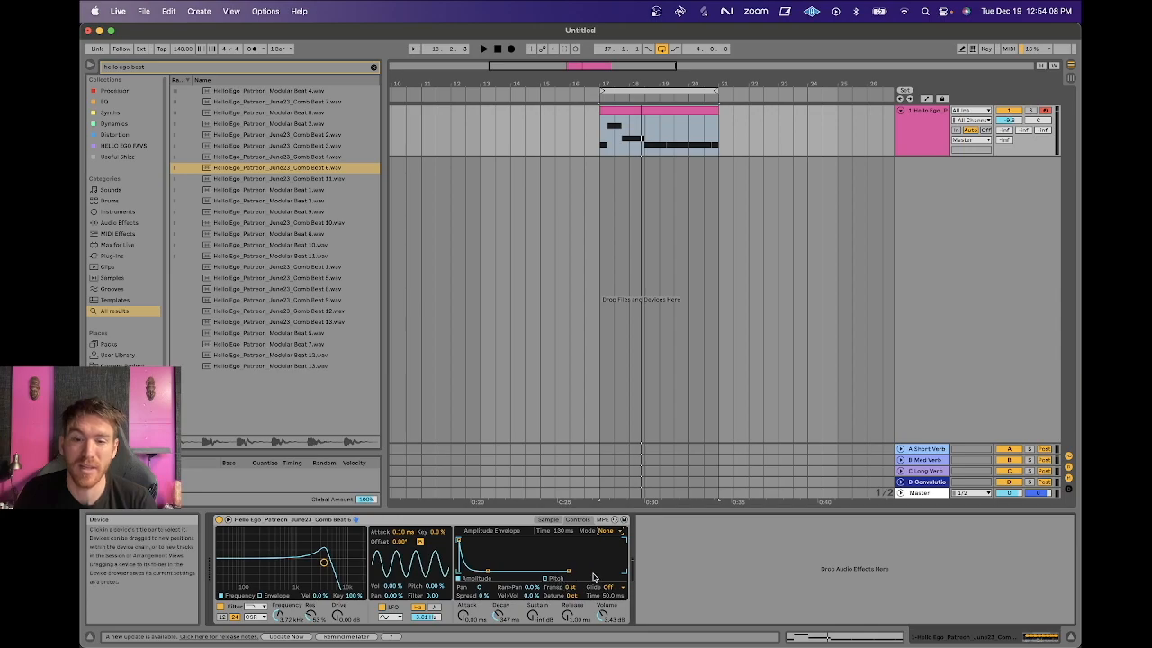
click(547, 521)
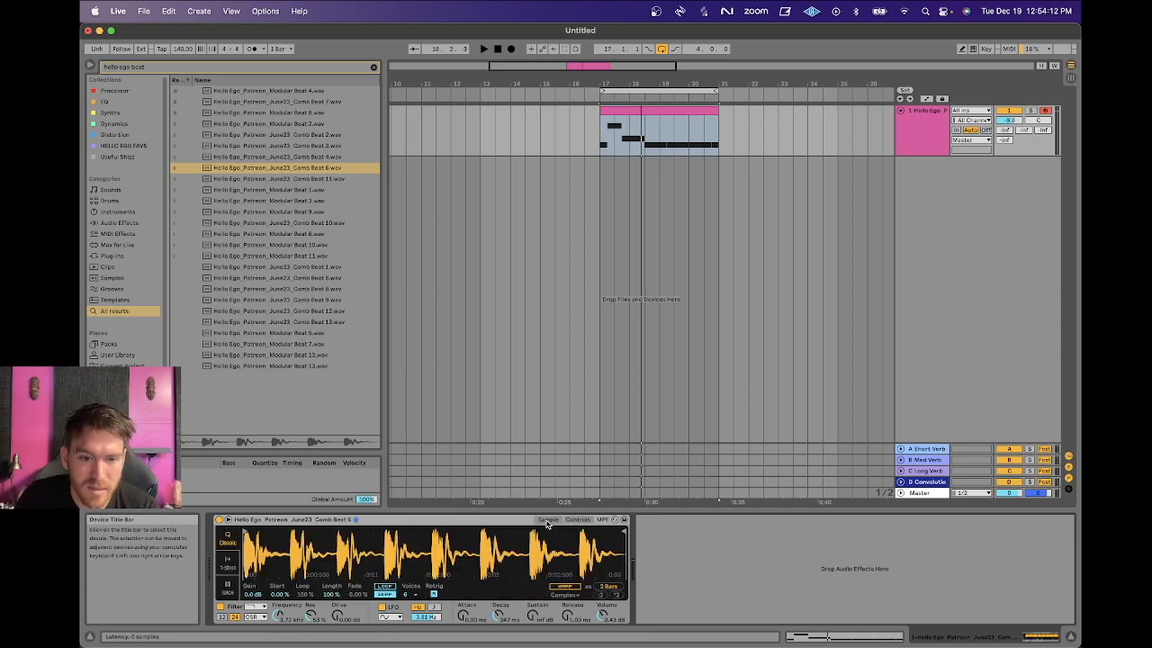
click(574, 521)
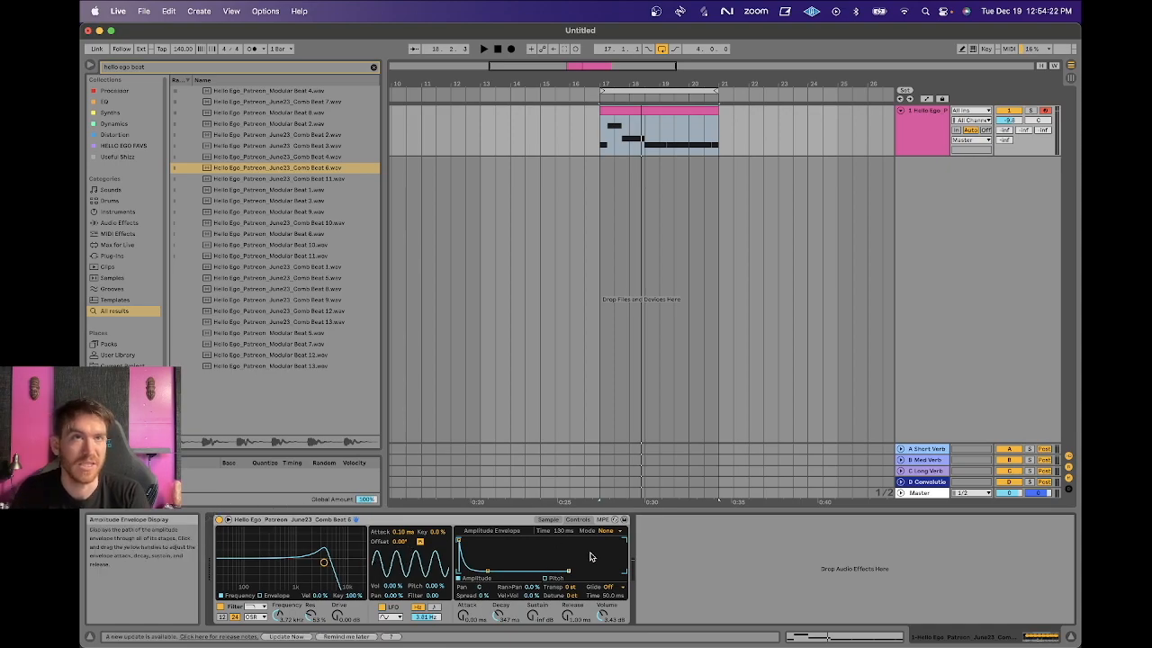
click(547, 520)
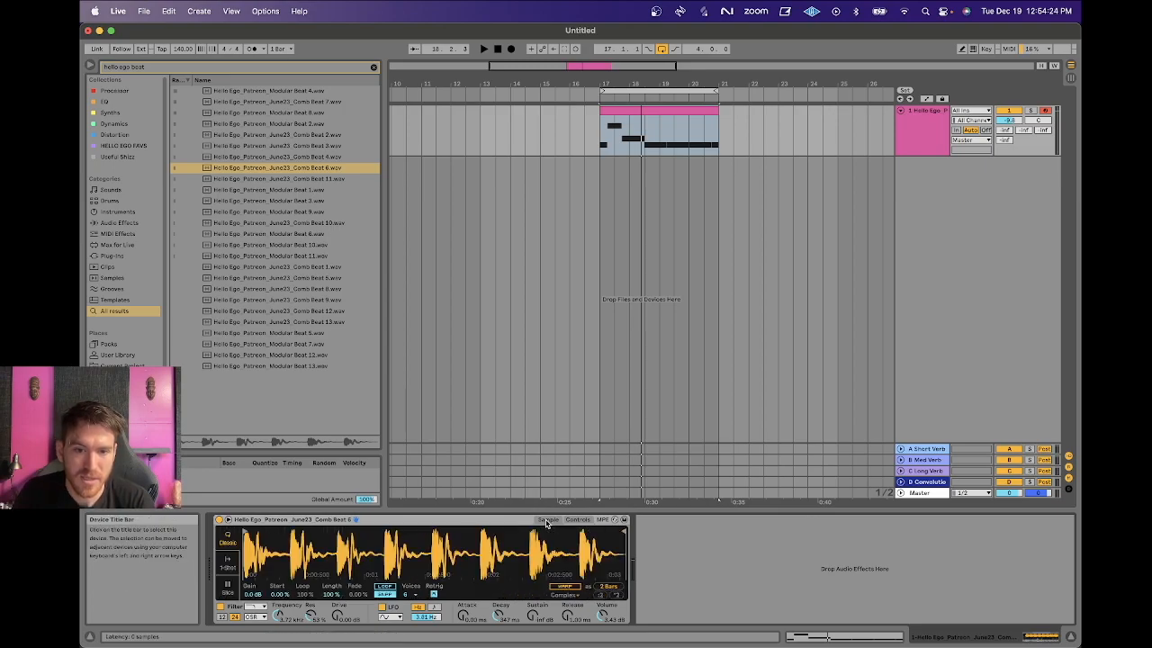
click(577, 520)
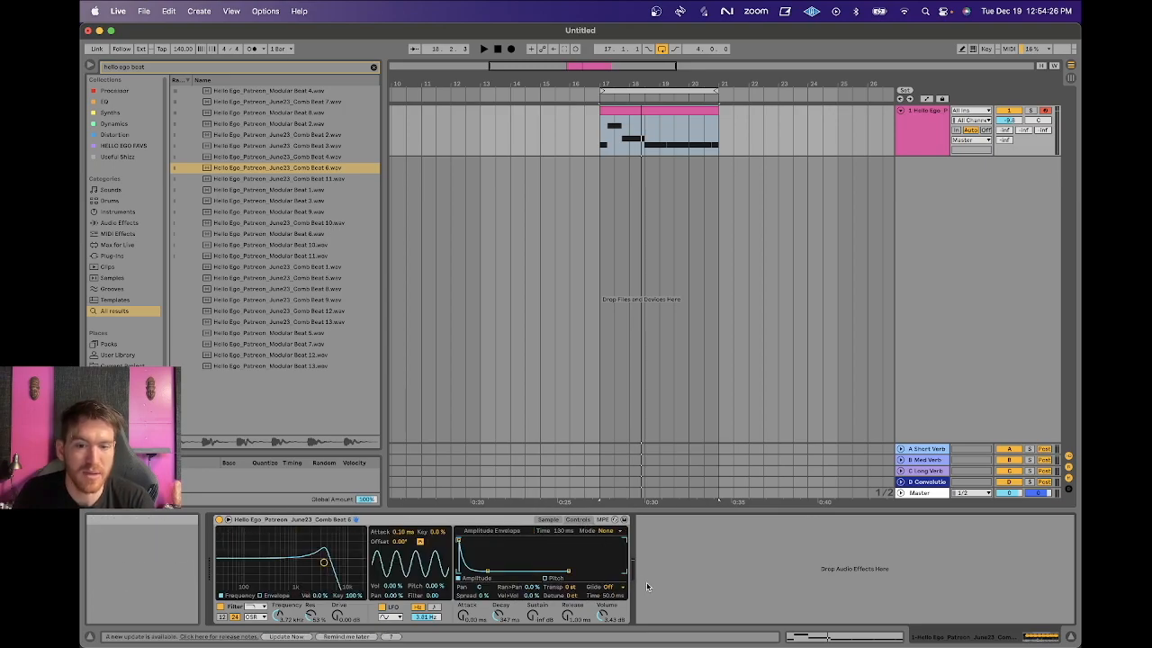
click(548, 520)
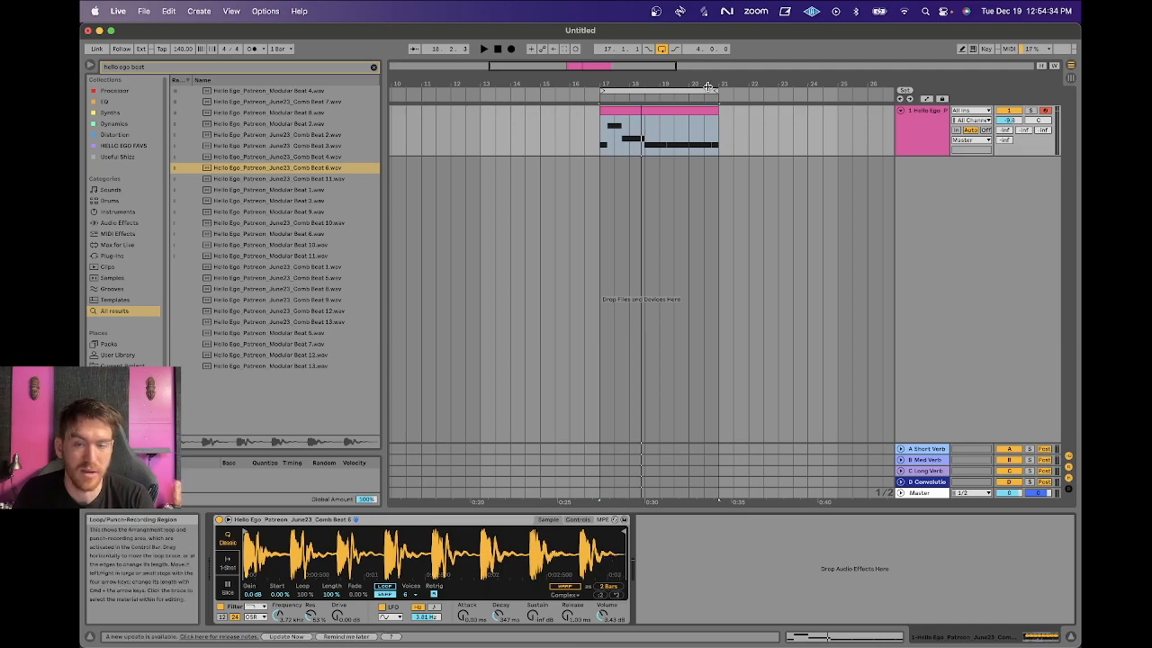
- Try a sample gain of -1.6 dB, reset the gain to 0.0 dB and play the clip
drag(256, 599, 255, 591)
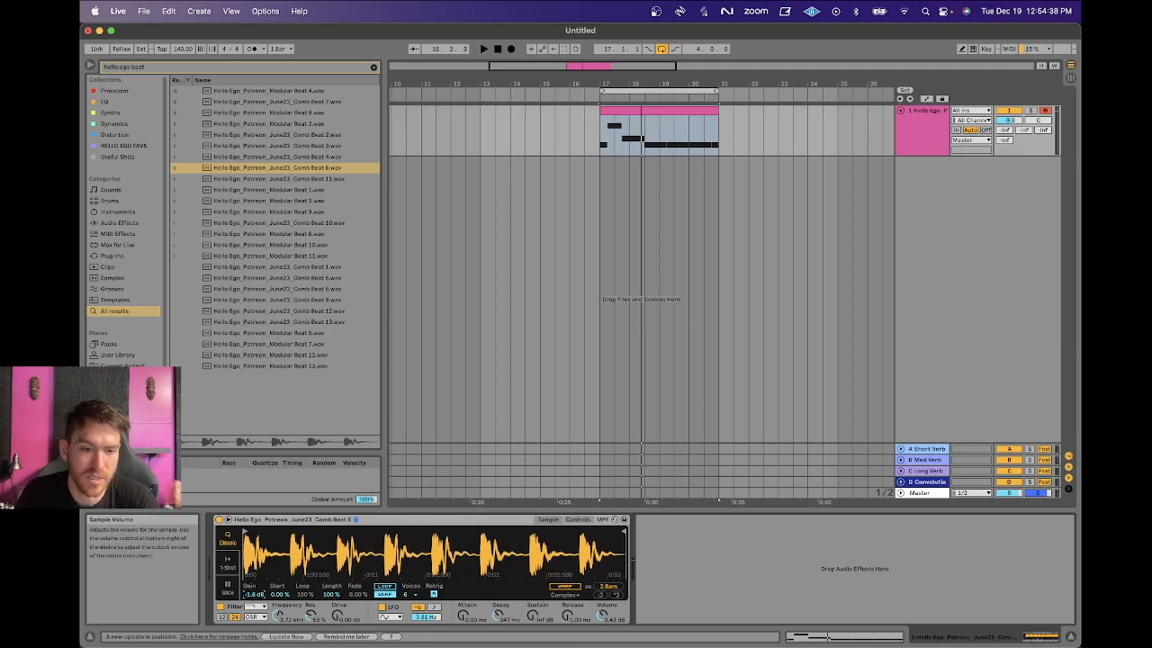
double_click(254, 596)
key(space)
key(space)
key(space)
- Lengthen the amplitude decay to about 5 s, audition the clip with the sample gain at -inf dB, and reset the gain to 0.0 dB
drag(501, 617, 500, 592)
drag(256, 595, 256, 634)
key(space)
key(space)
key(space)
key(space)
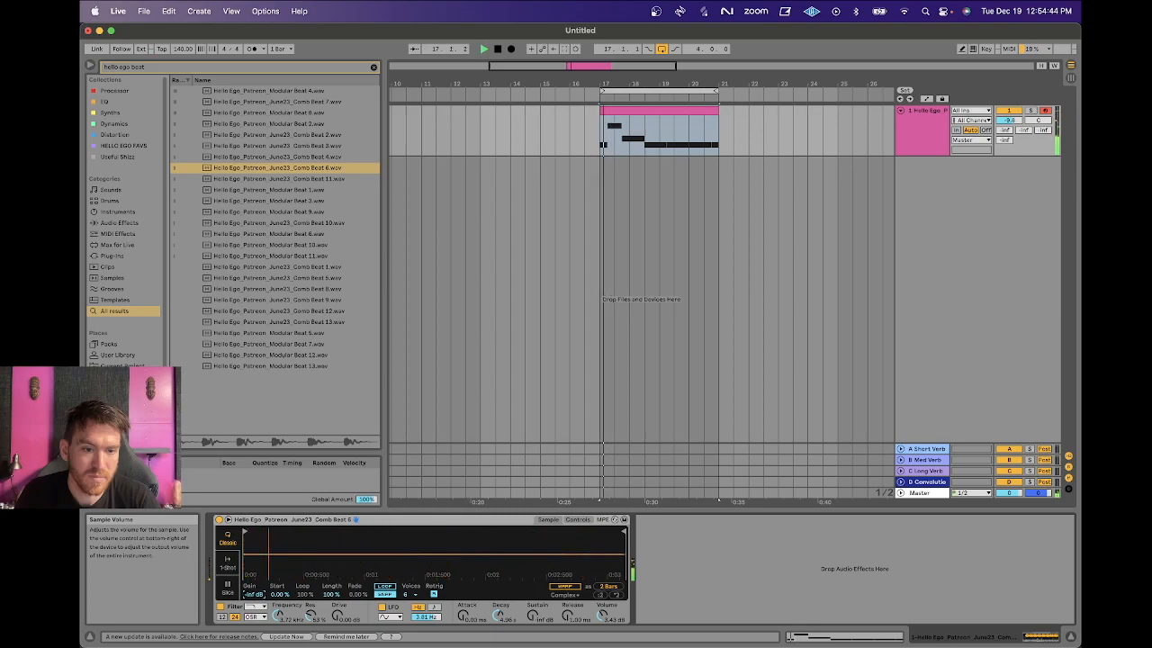
key(space)
double_click(255, 595)
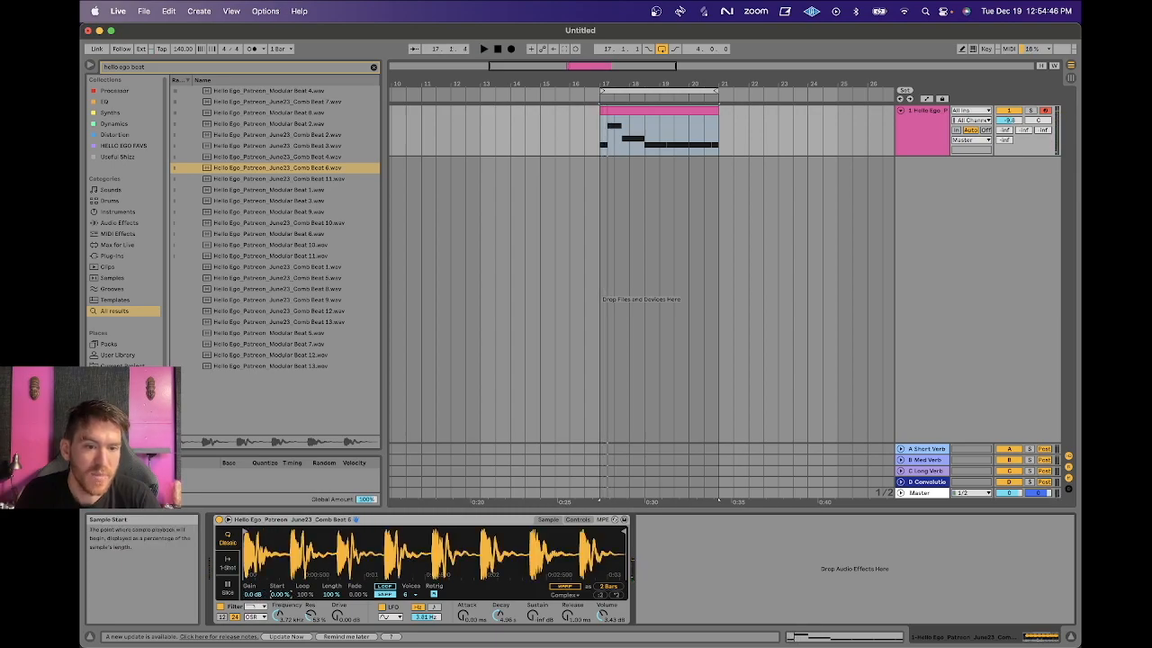
- Move the sample start marker to the second hit in the waveform and repeatedly play the clip
key(space)
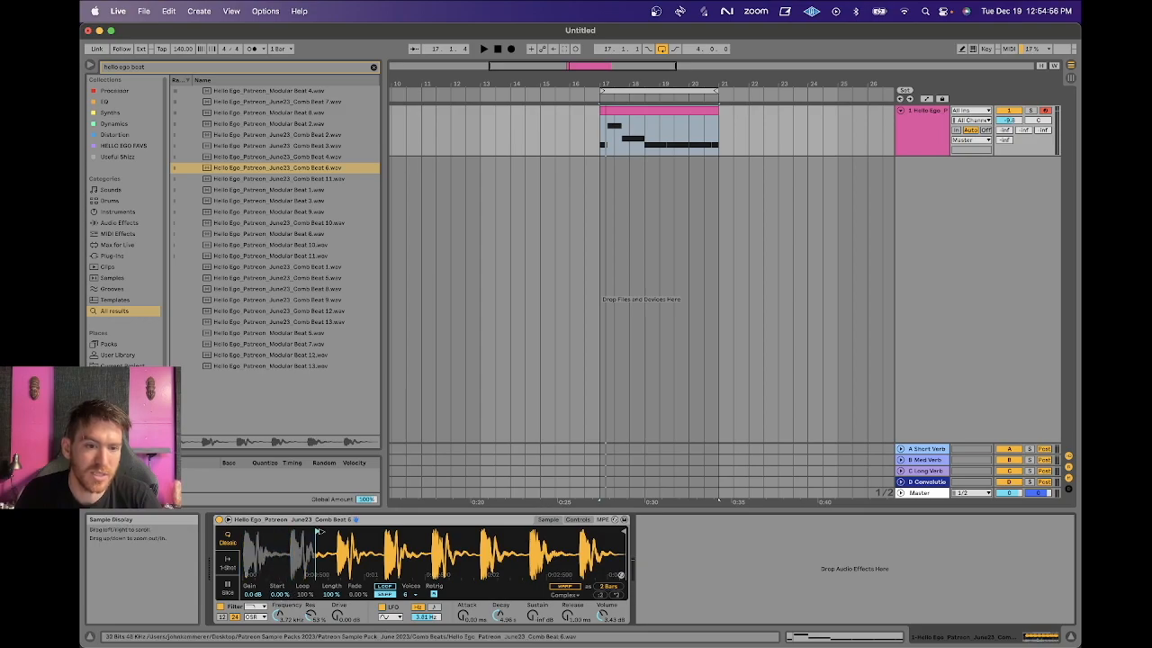
drag(373, 530, 243, 531)
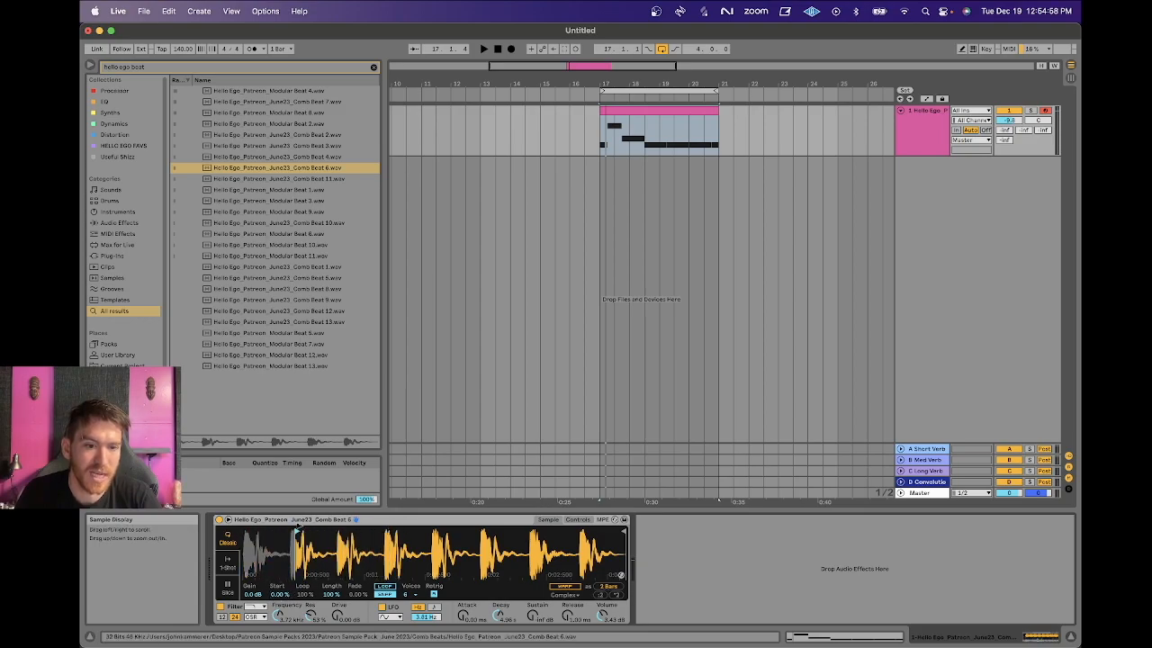
key(space)
key(space)
key(space)
key(space)
key(space)
key(space)
key(space)
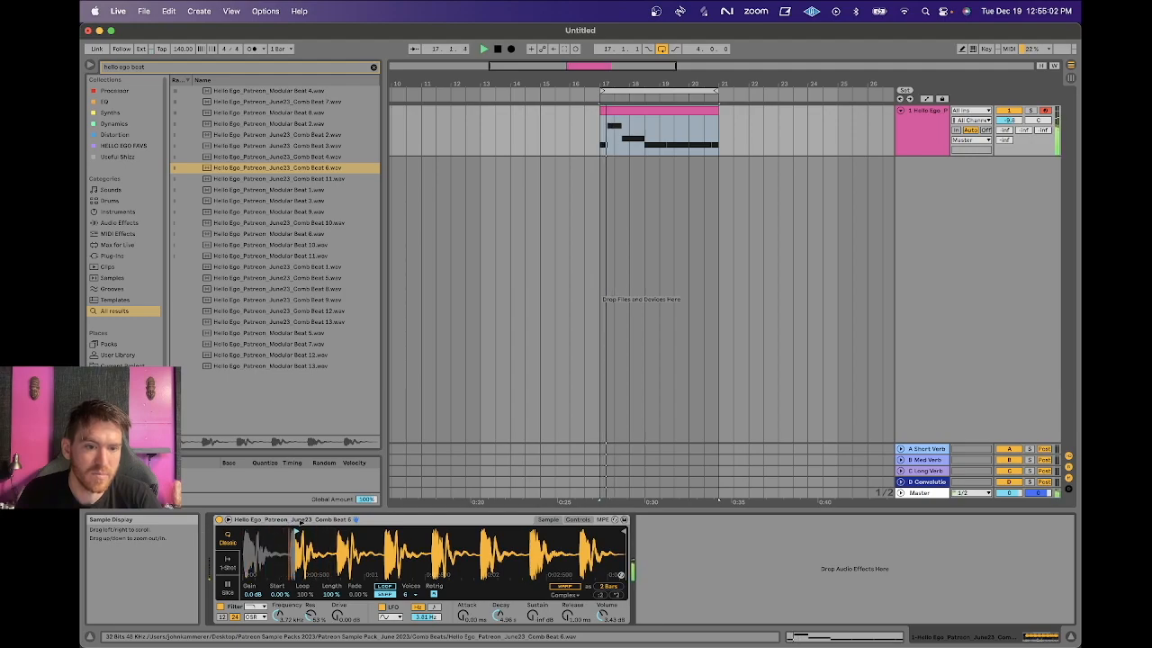
- Return the start marker to the beginning of the sample and audition the clip
key(space)
mouse_move(331, 524)
mouse_down()
mouse_move(391, 527)
mouse_move(243, 529)
mouse_up()
key(space)
key(space)
key(space)
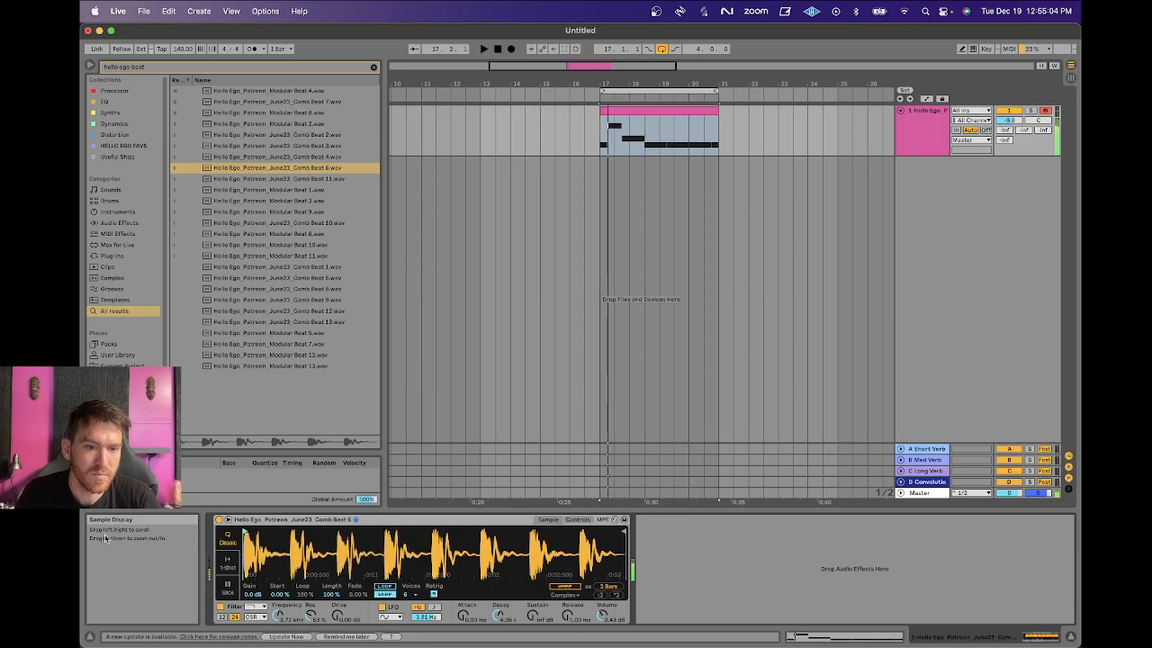
- Vary the sample Start percentage while auditioning the clip, and bring it back to 0.00 %
click(283, 595)
key(space)
drag(281, 594, 280, 621)
key(space)
key(space)
key(space)
key(space)
key(space)
key(space)
key(space)
key(space)
key(space)
key(space)
key(space)
- Try a sample Length of 3.91 % while auditioning the clip, and raise it to 42.2 %
click(332, 595)
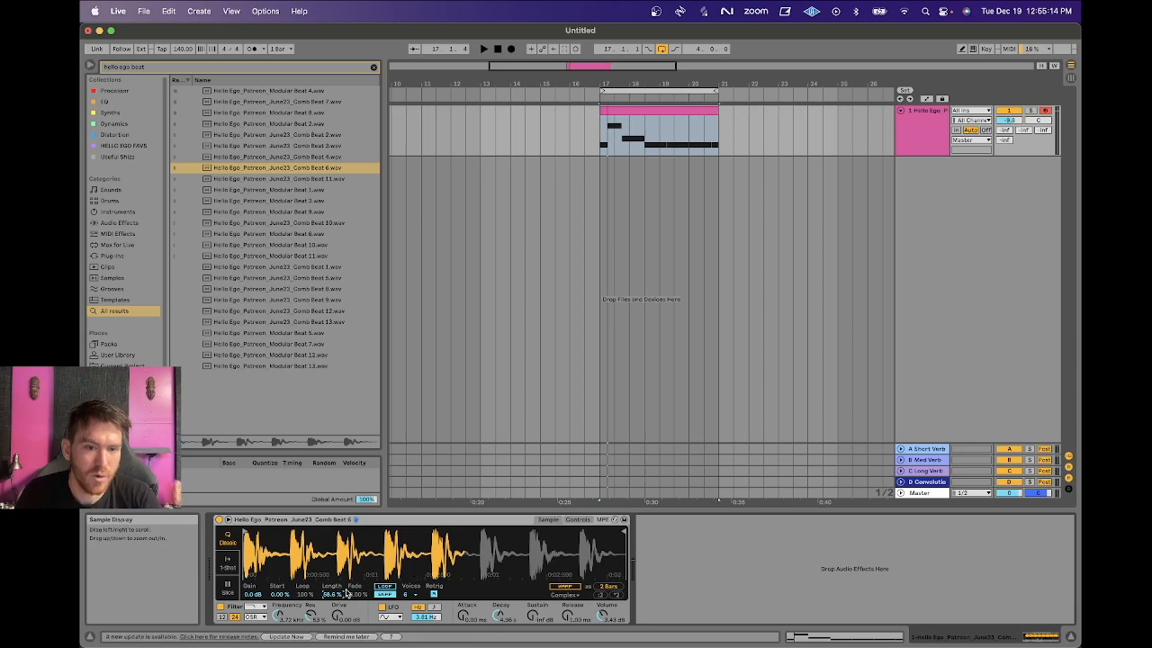
drag(332, 593, 332, 590)
key(space)
key(space)
key(space)
key(space)
key(space)
key(space)
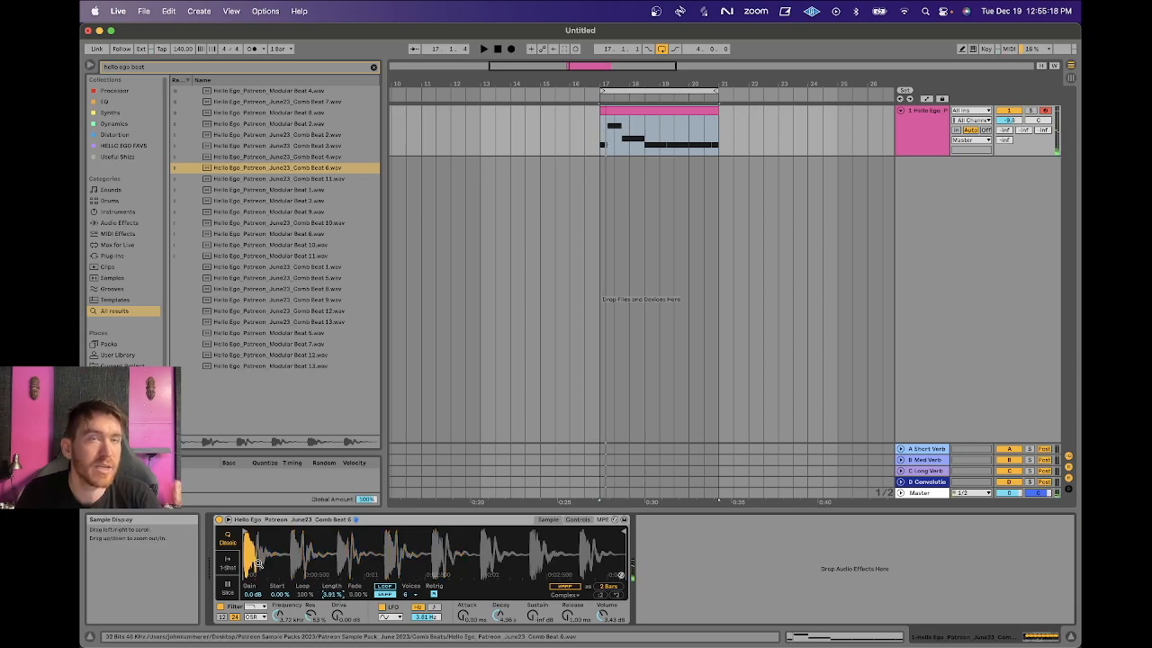
key(space)
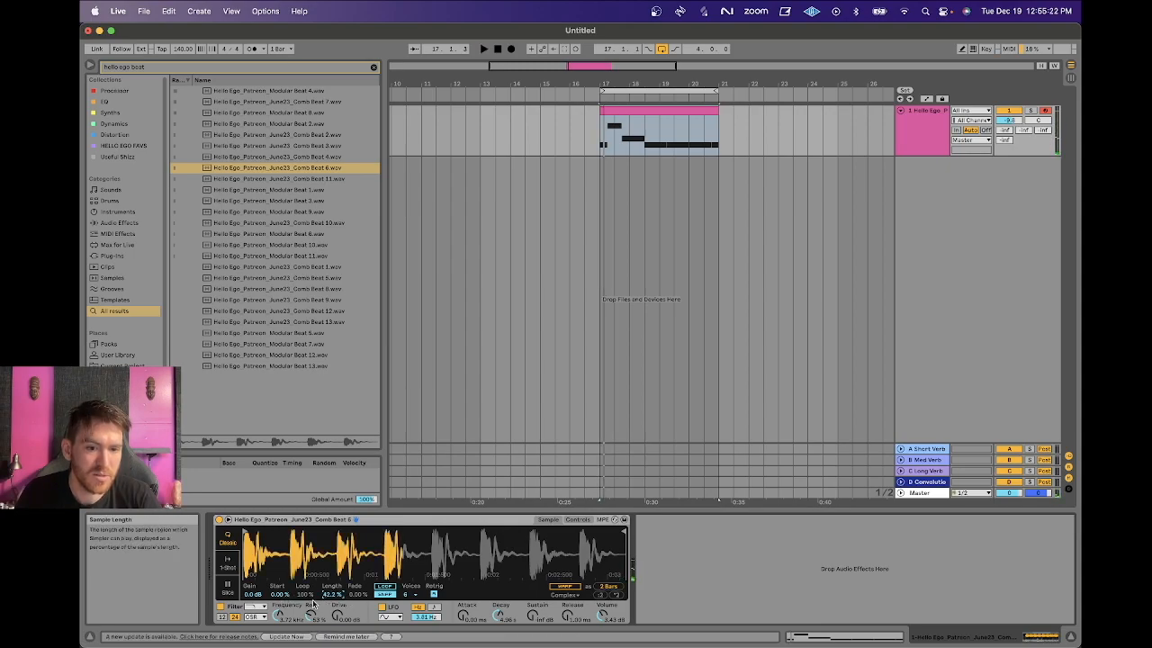
- Move the sample Start to about 25 %, reduce Length to 3.91 %, and play the clip
mouse_move(280, 595)
mouse_down()
mouse_move(280, 576)
mouse_move(280, 605)
mouse_up()
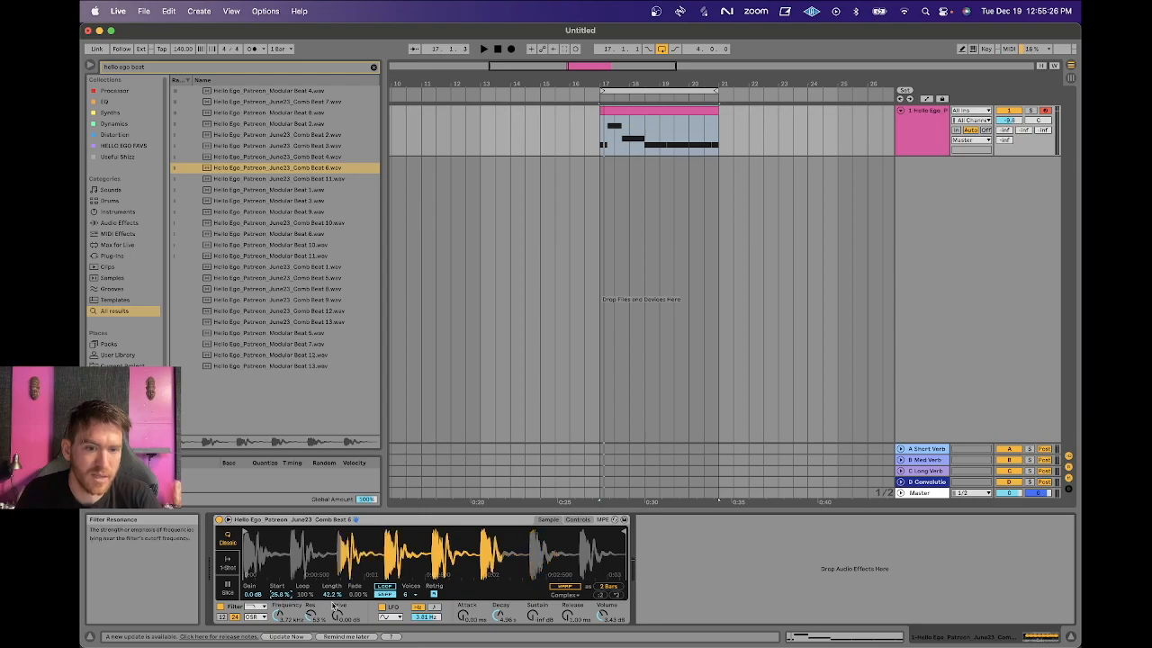
drag(332, 595, 332, 621)
key(space)
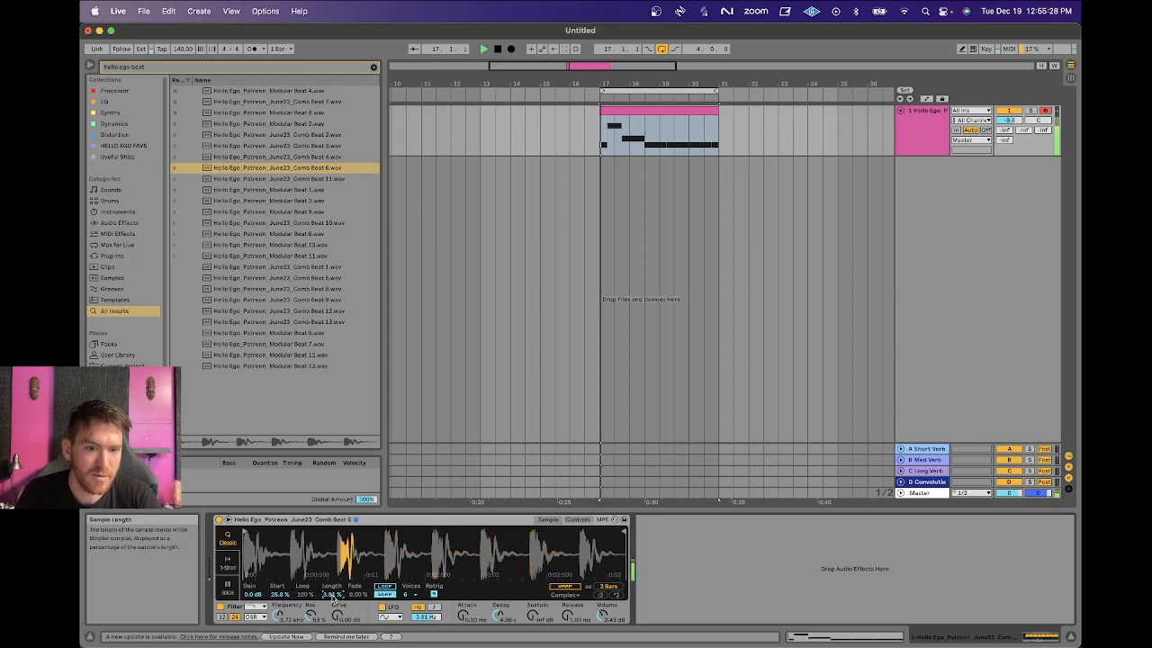
- Scan the sample Start through the waveform during playback and settle on 7.81 %
click(281, 595)
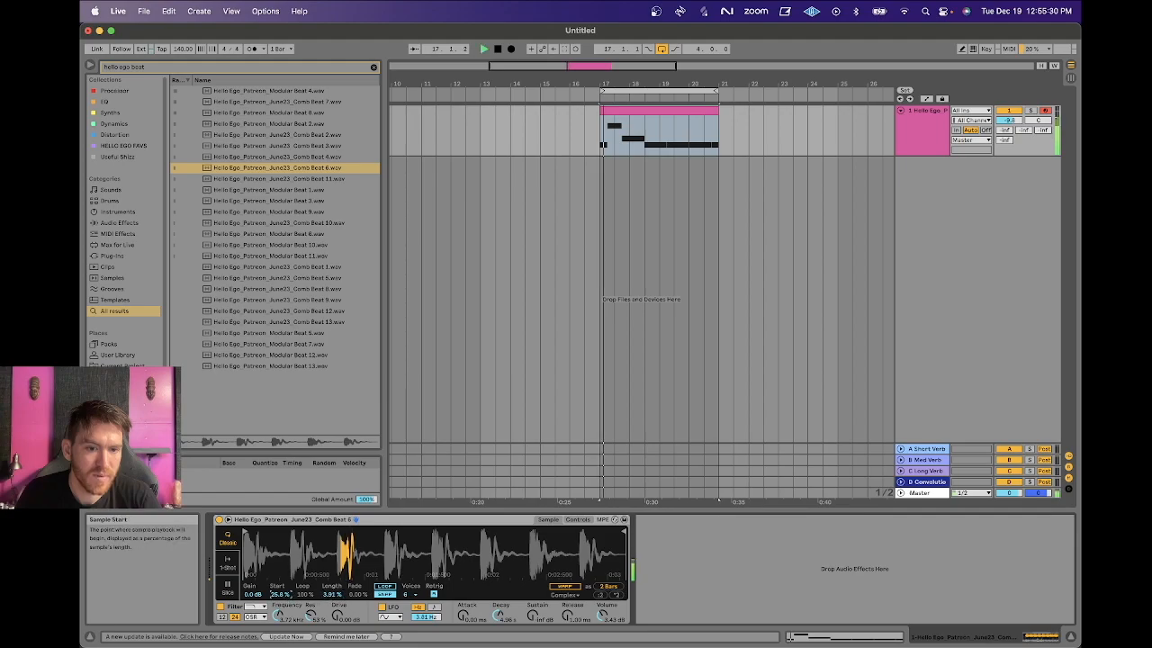
drag(282, 597, 282, 590)
key(space)
drag(282, 595, 282, 575)
key(space)
key(space)
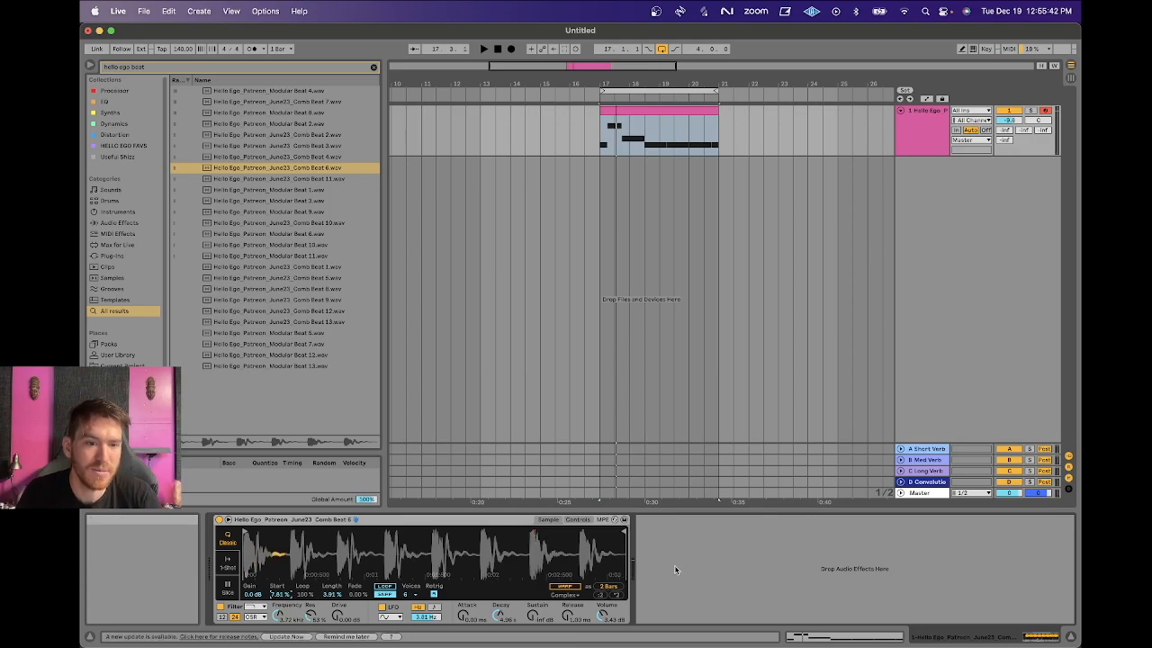
click(644, 112)
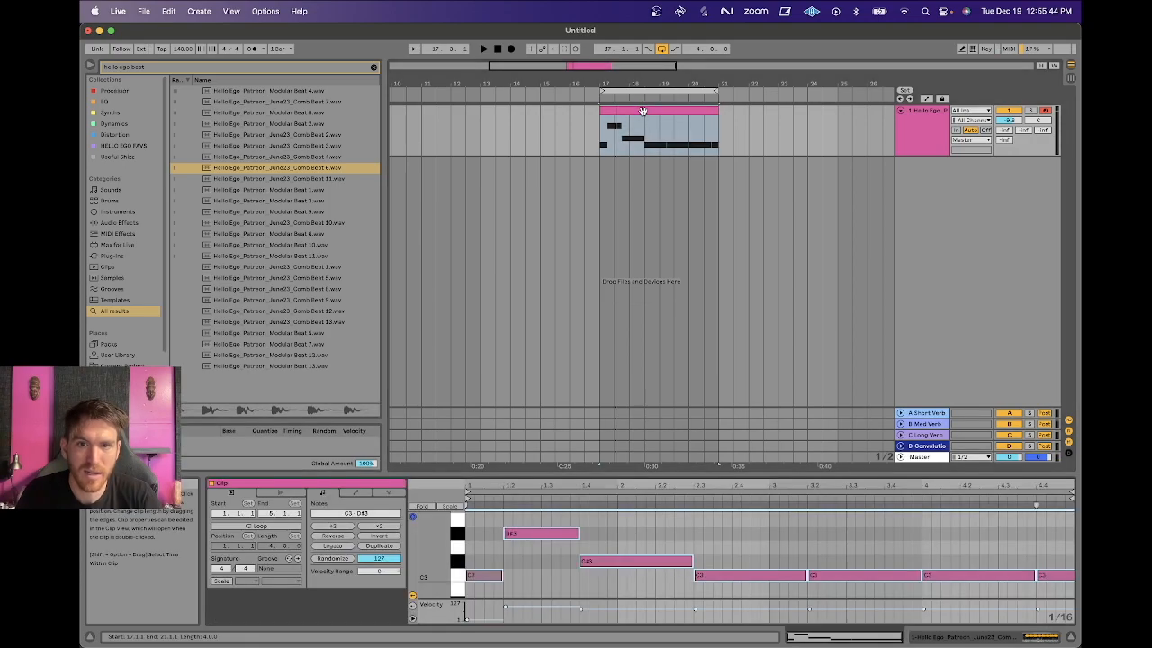
key(ctrl+a)
key(Delete)
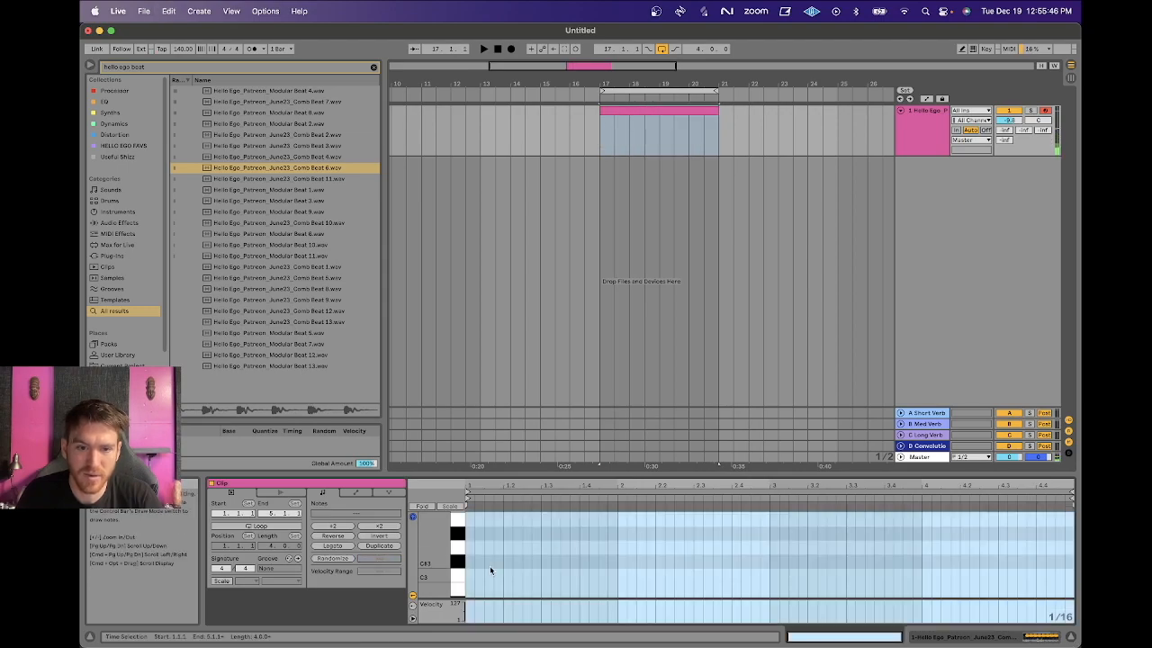
double_click(470, 576)
drag(472, 577, 1072, 577)
double_click(908, 149)
key(space)
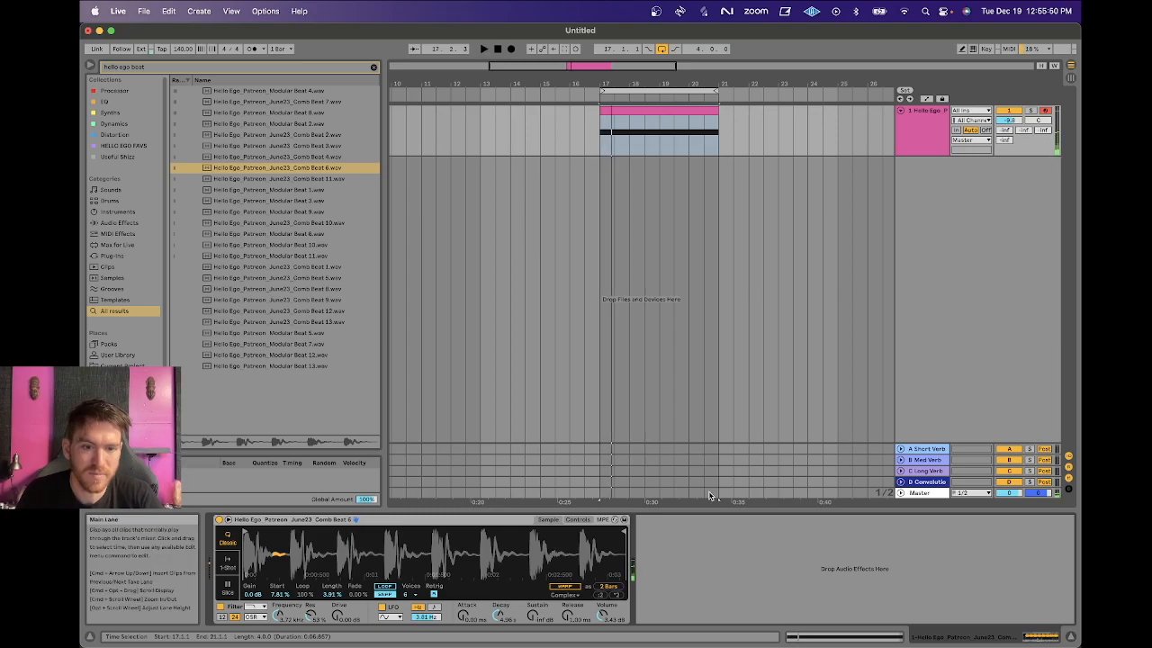
- Set the amplitude envelope mode to Loop, shorten its decay, and try a loop time of 1.03 s during playback
key(space)
click(580, 520)
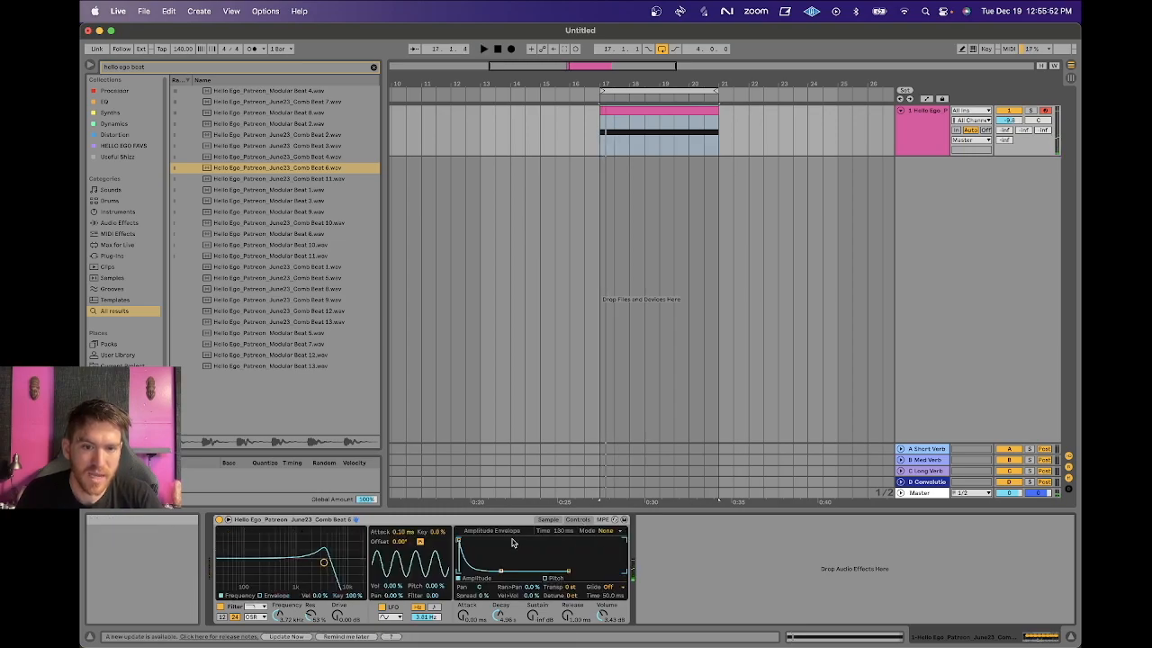
click(606, 530)
click(609, 542)
key(space)
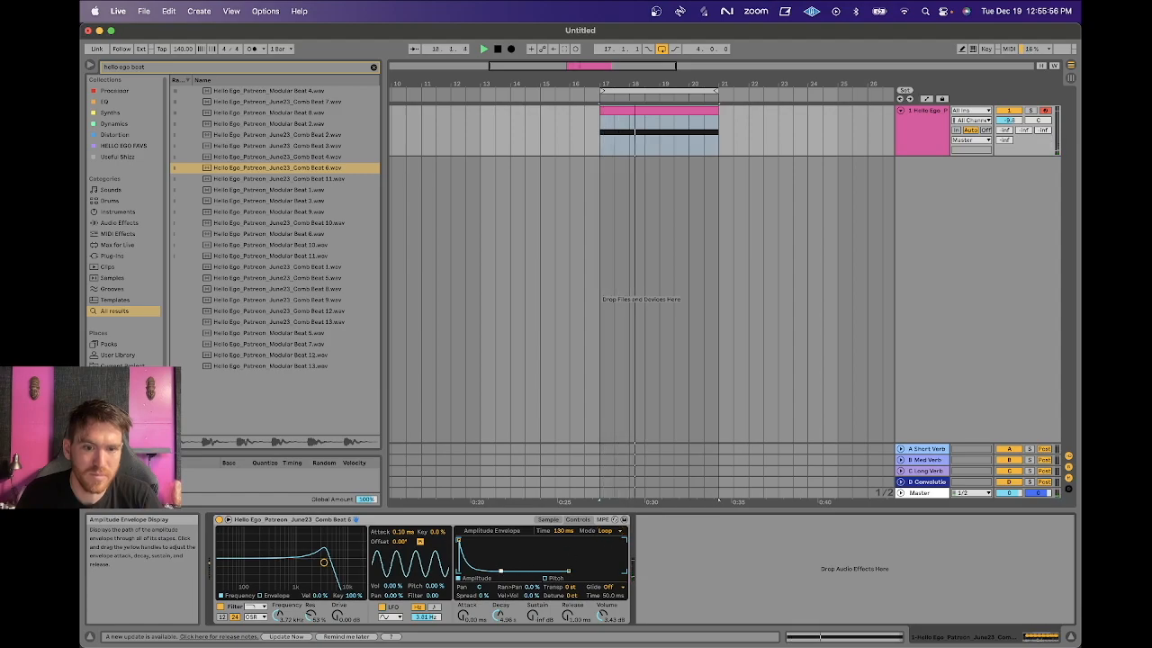
drag(489, 570, 478, 570)
key(space)
key(space)
drag(562, 531, 561, 486)
drag(562, 531, 562, 536)
key(space)
- Switch the amplitude envelope to Beat mode with a decay of about 183 ms, and raise its sustain to -17 dB
click(606, 531)
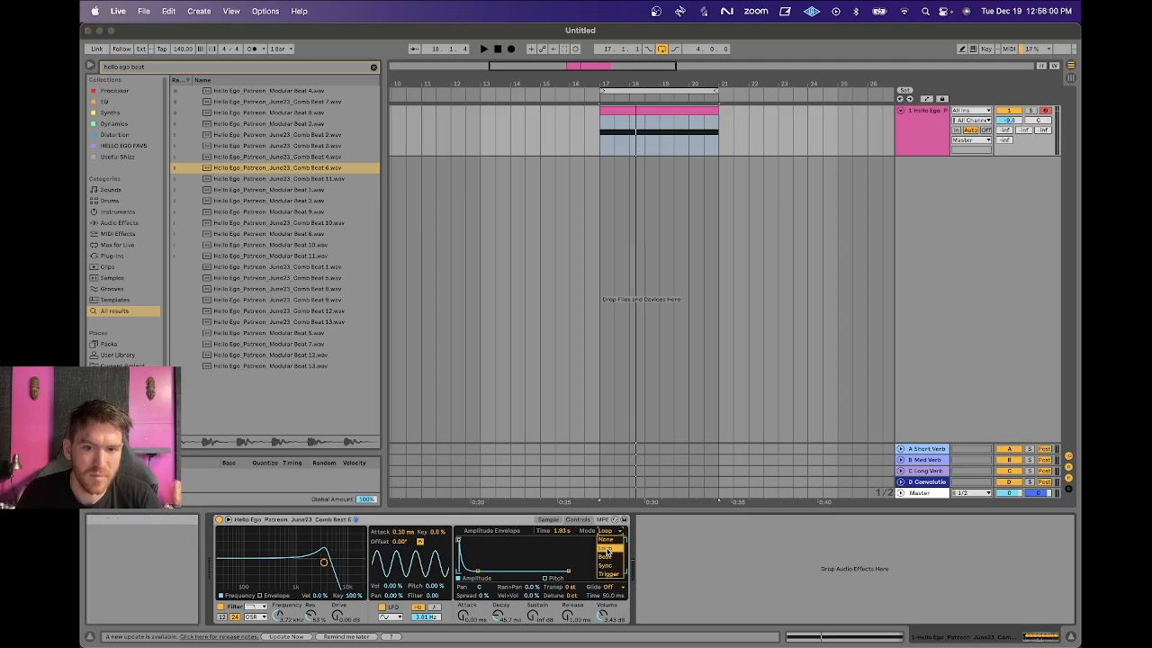
key(space)
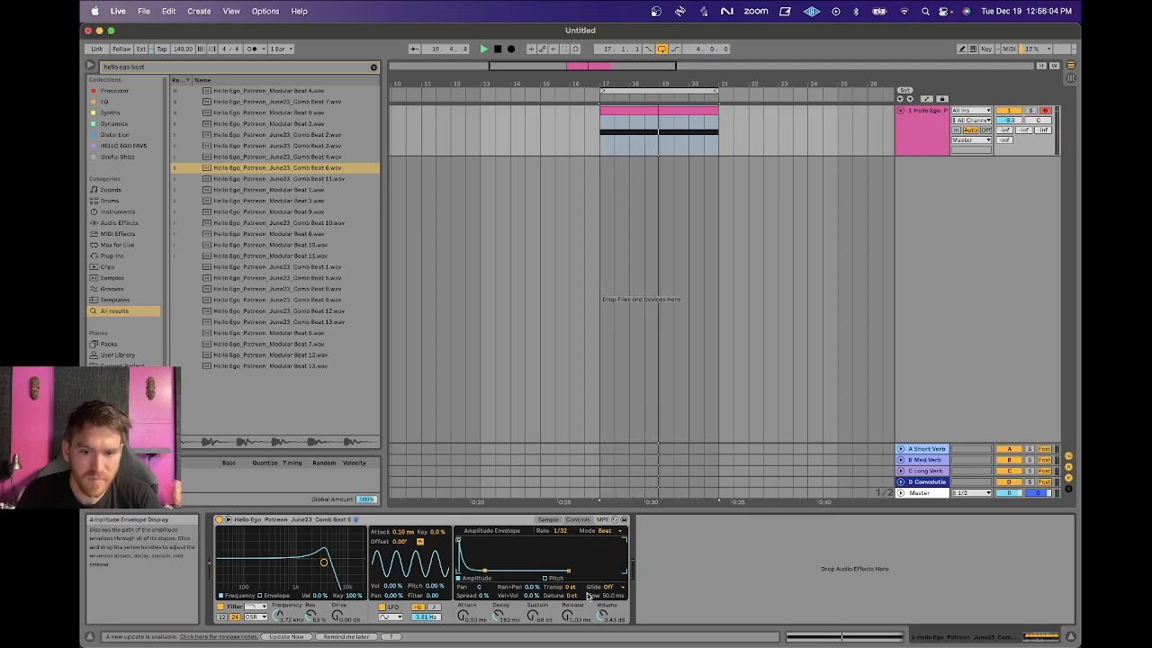
drag(533, 616, 533, 596)
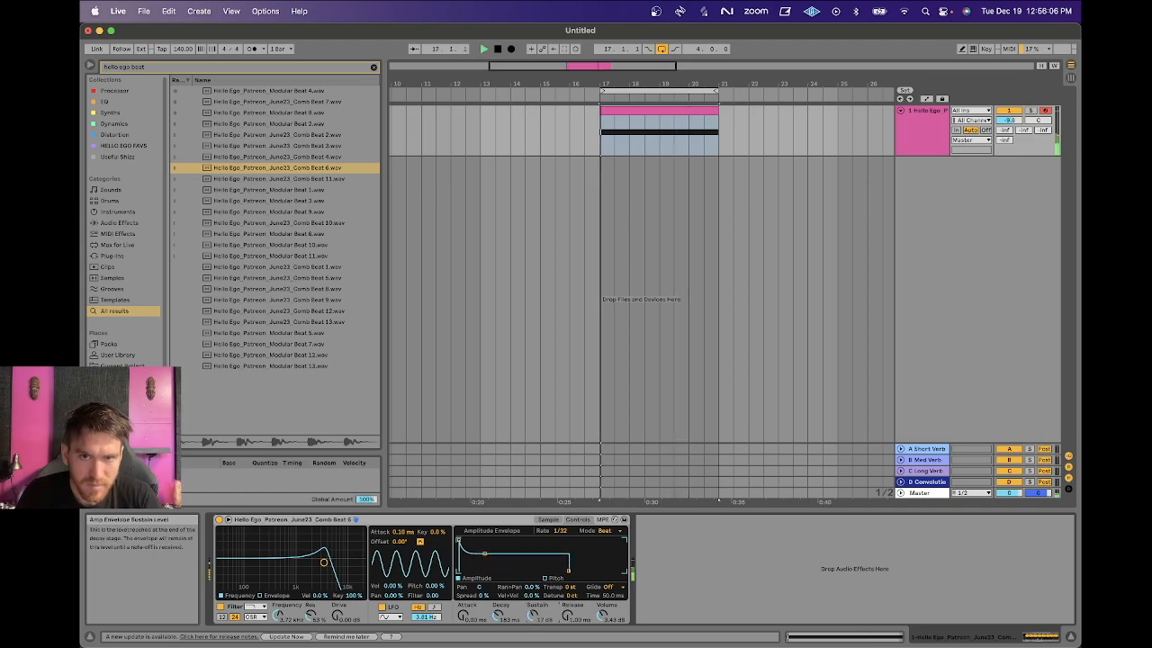
double_click(653, 108)
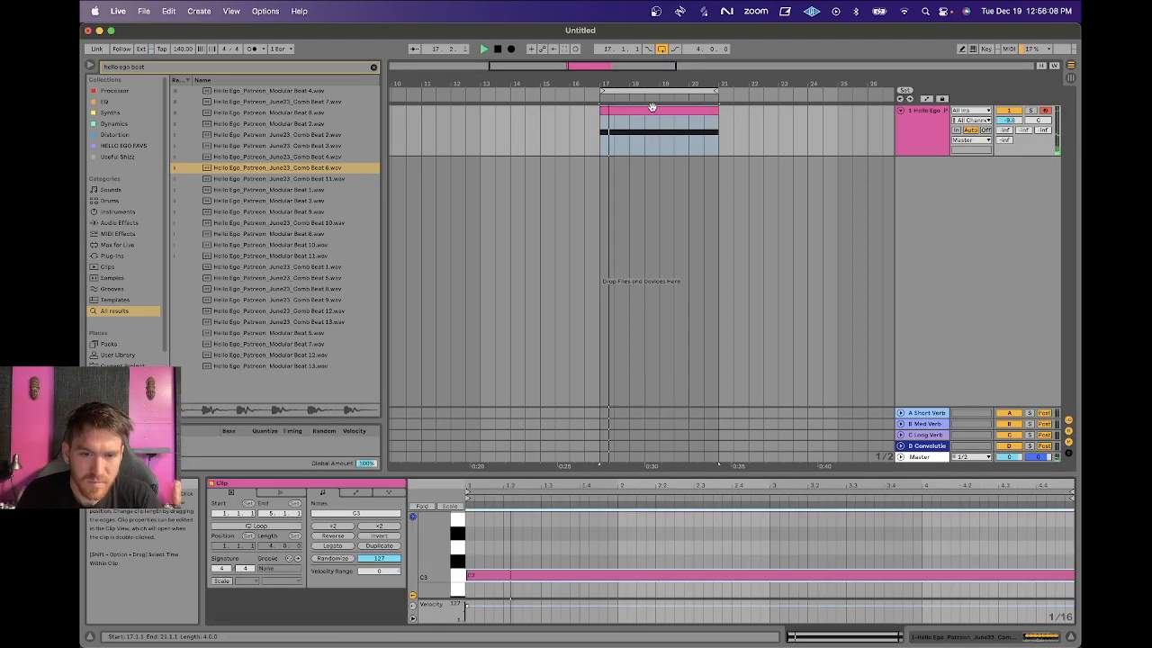
double_click(937, 132)
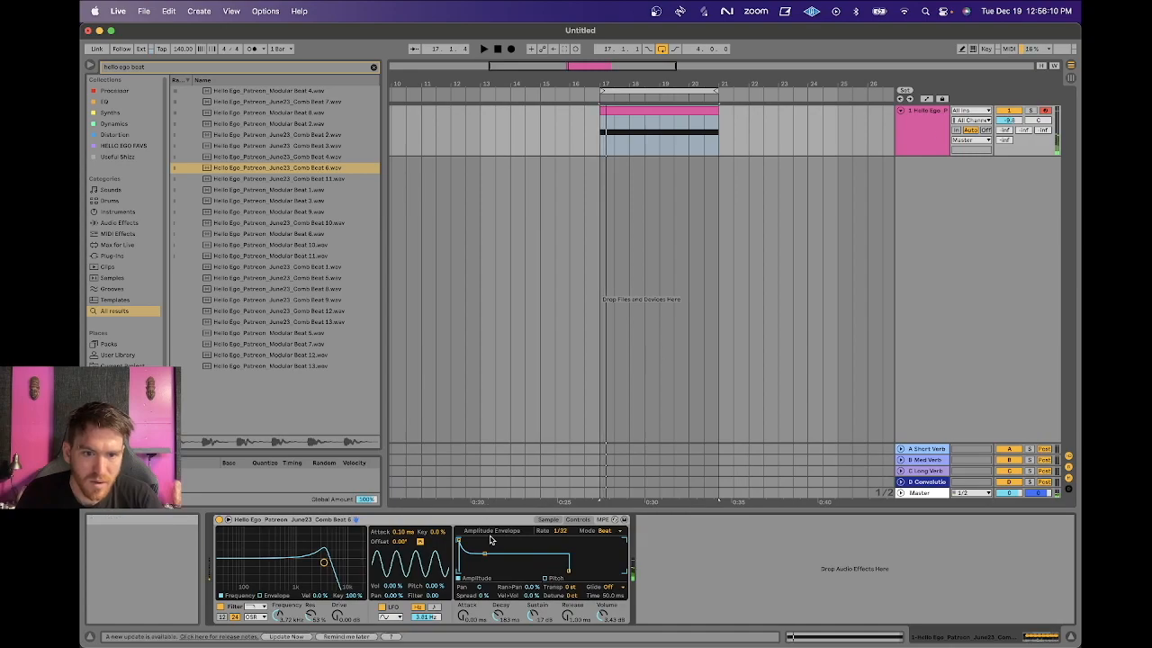
- Return to the sample waveform, set Start to 12.5 %, and audition the clip
click(548, 519)
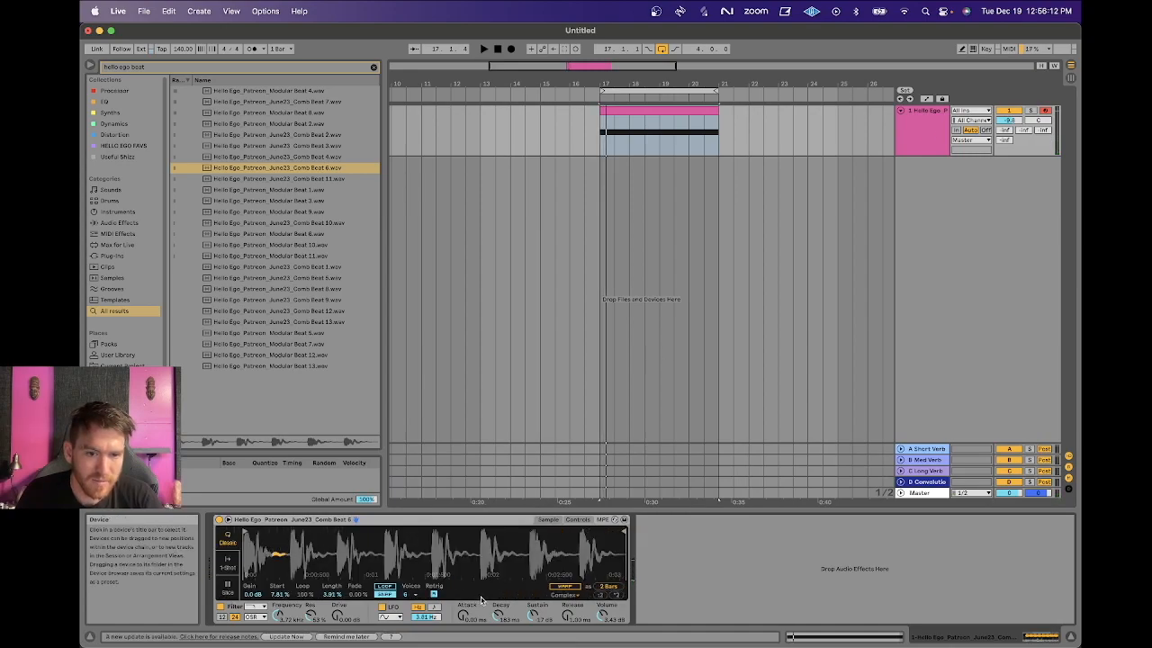
key(space)
key(space)
key(space)
key(space)
key(space)
key(space)
key(space)
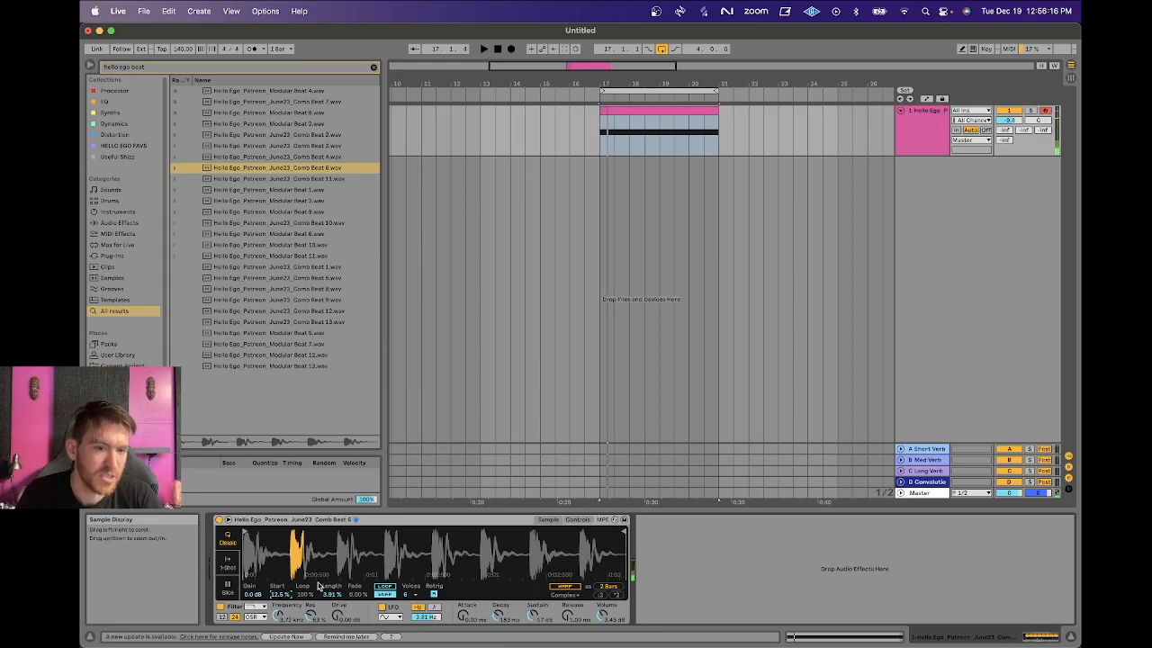
key(space)
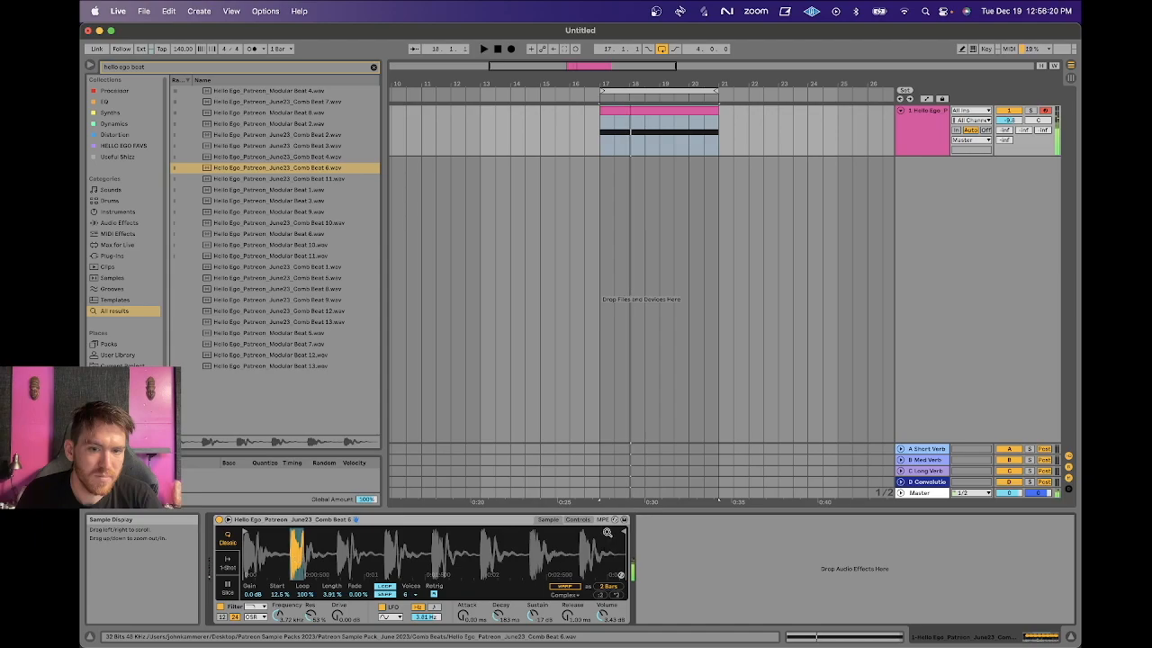
- Set the amplitude envelope mode to None and return to the sample waveform
click(576, 519)
click(605, 531)
click(607, 539)
click(548, 519)
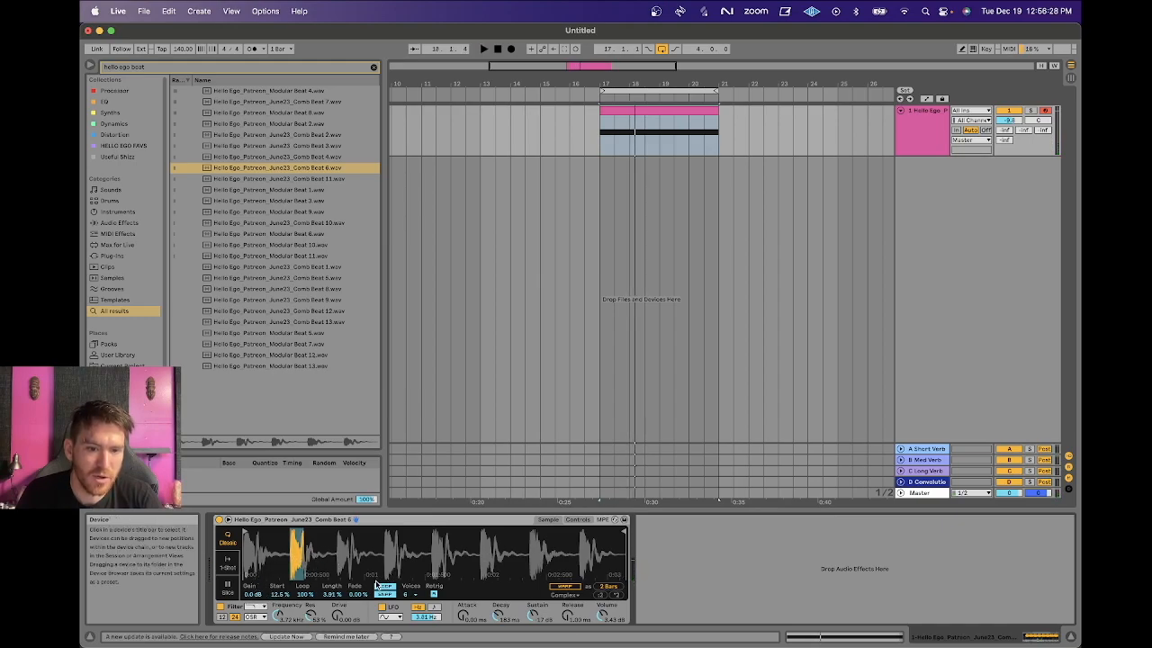
- Try a Loop length of 46.1 % on the active sample region, audition it, and reset it to 100 %
drag(298, 549, 340, 590)
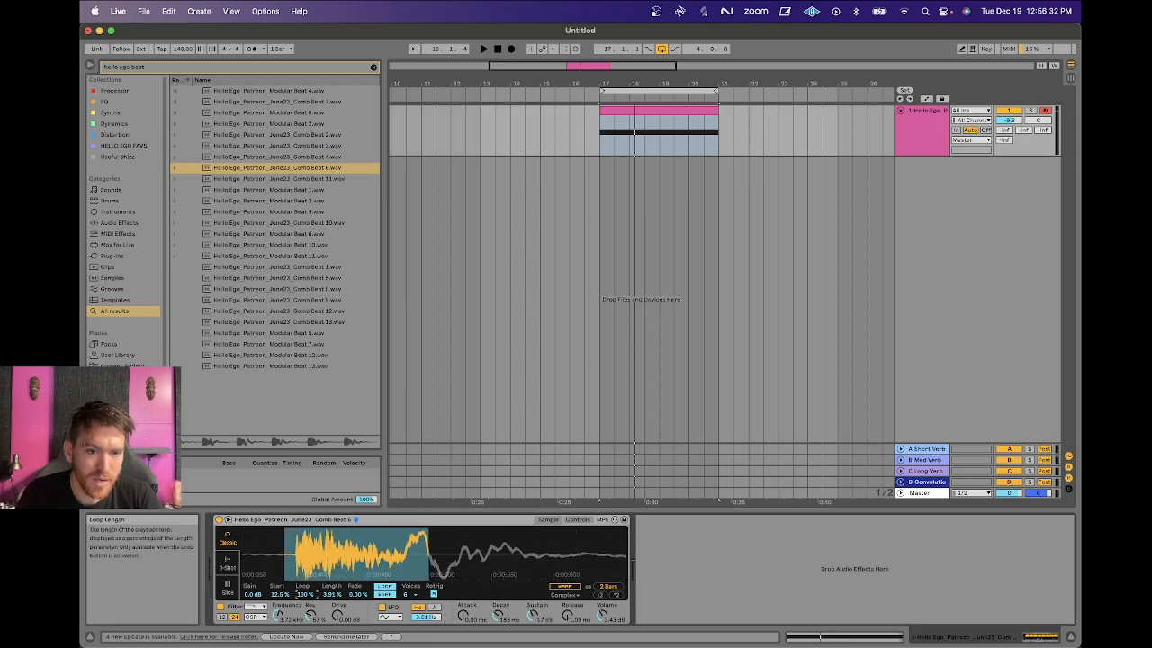
drag(305, 594, 305, 620)
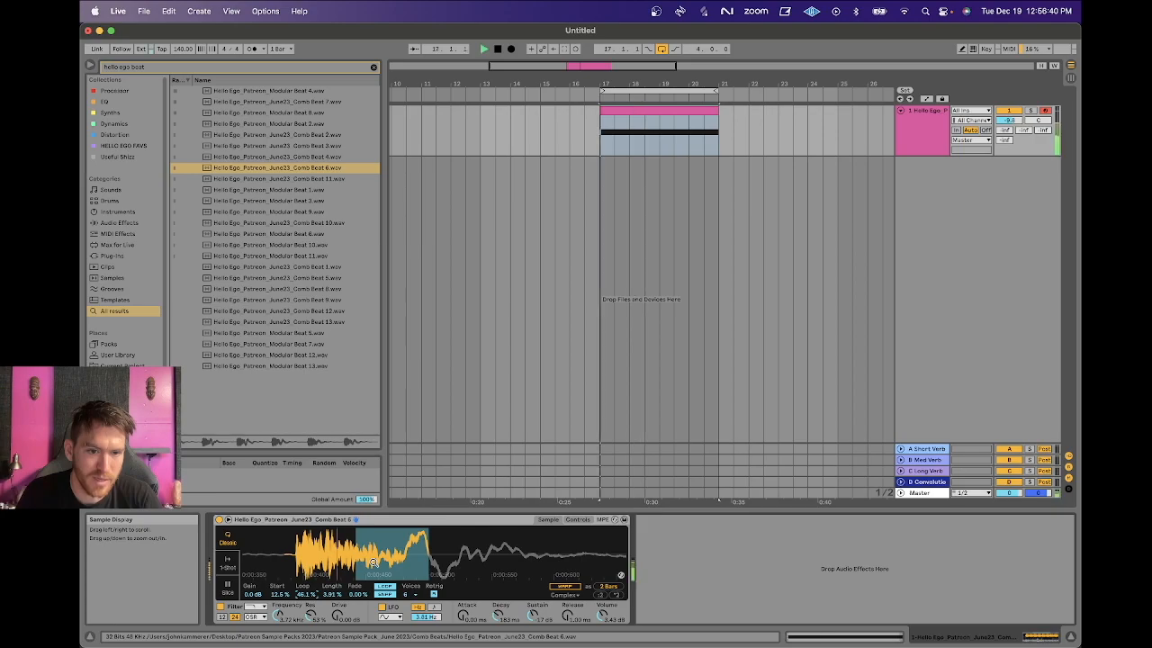
mouse_move(305, 594)
mouse_down()
mouse_move(305, 627)
mouse_move(305, 594)
mouse_up()
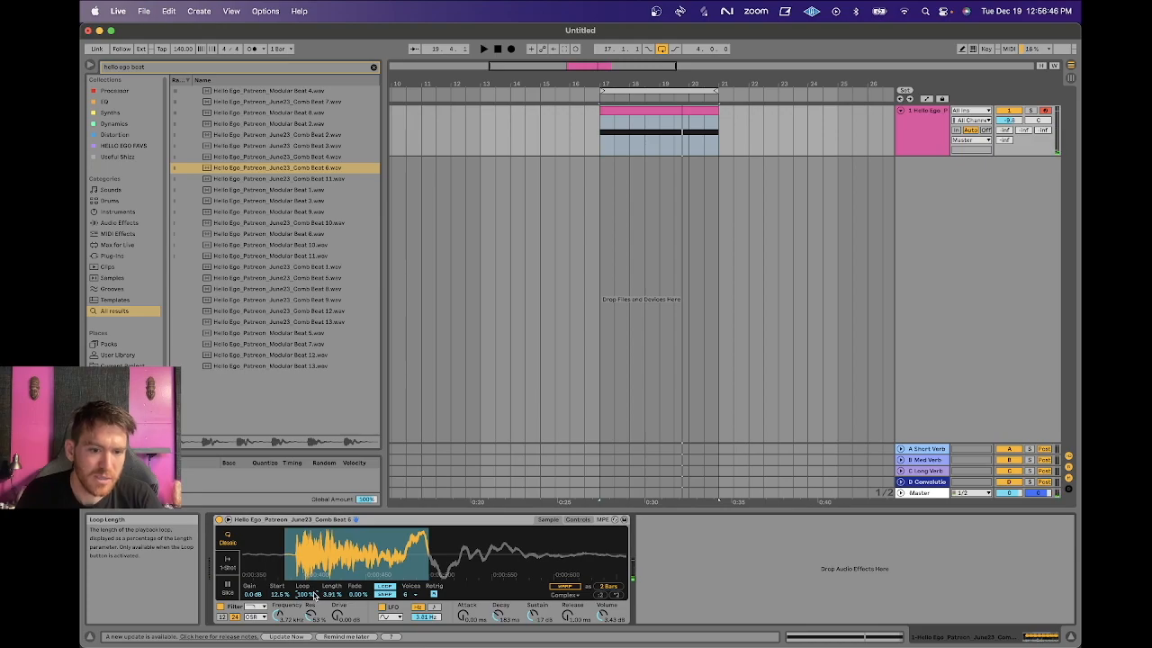
mouse_move(313, 596)
mouse_down()
mouse_move(313, 621)
mouse_move(313, 594)
mouse_up()
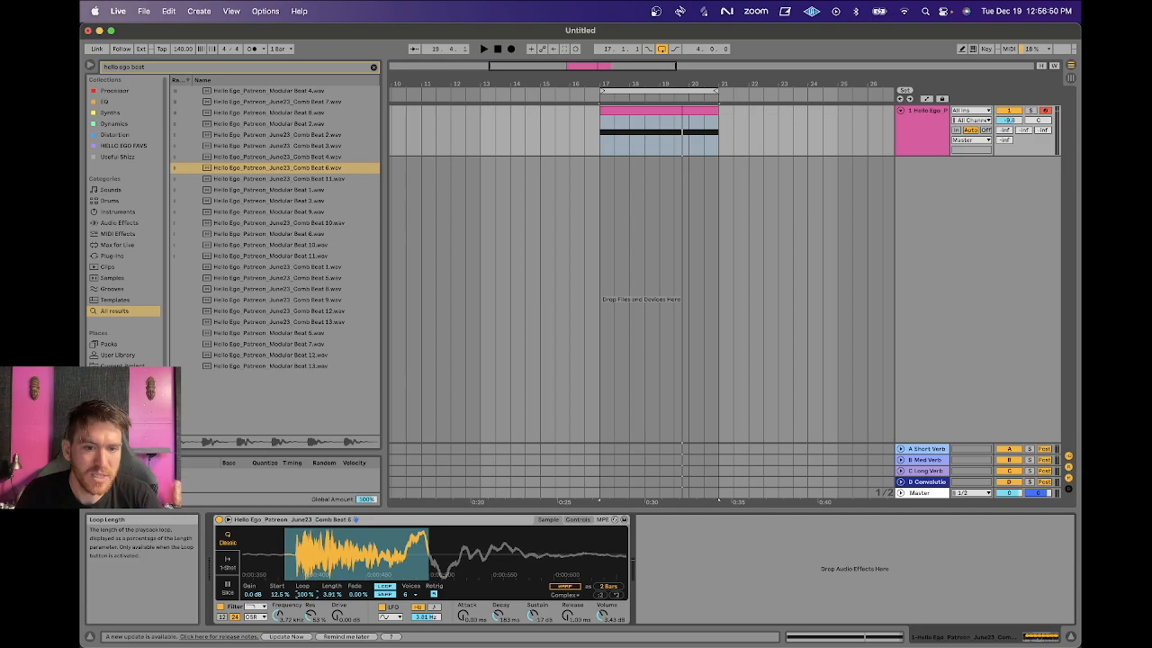
- Toggle the Snap option and magnify the waveform to examine its zero crossings
click(384, 594)
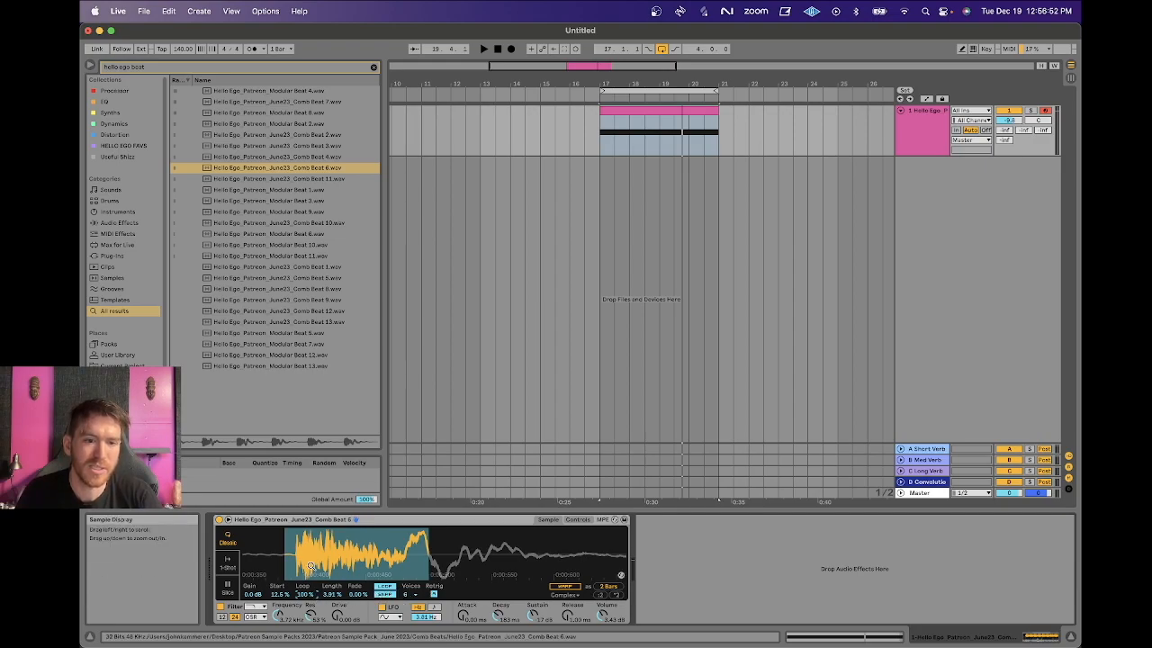
drag(303, 557, 332, 594)
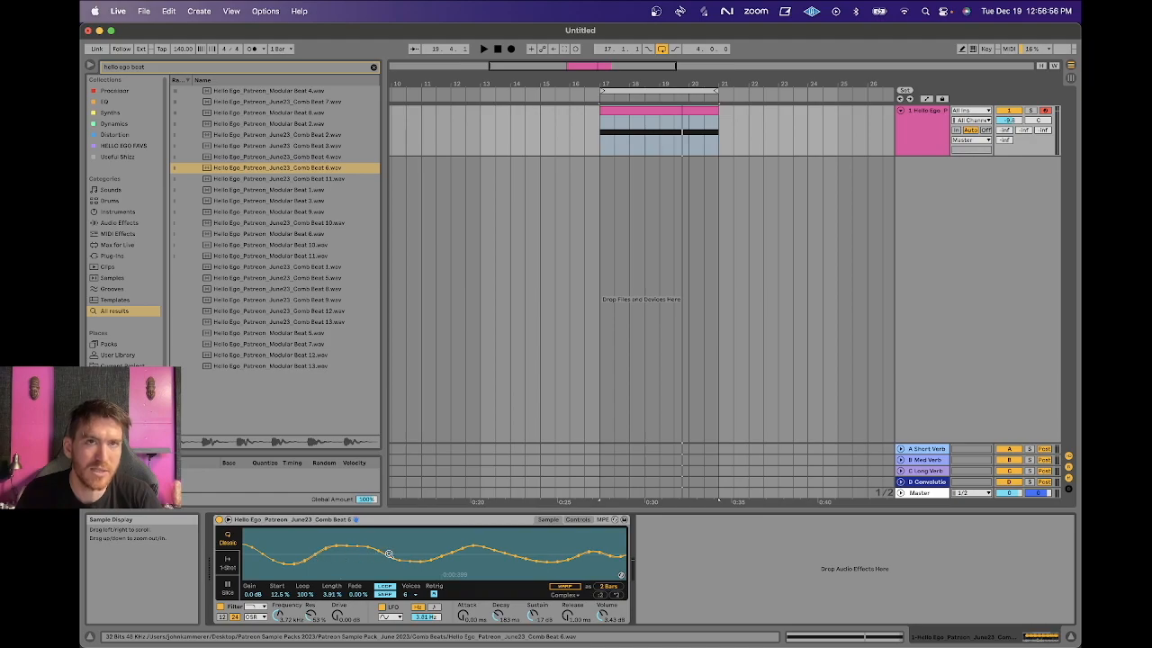
drag(315, 551, 315, 500)
drag(293, 555, 292, 603)
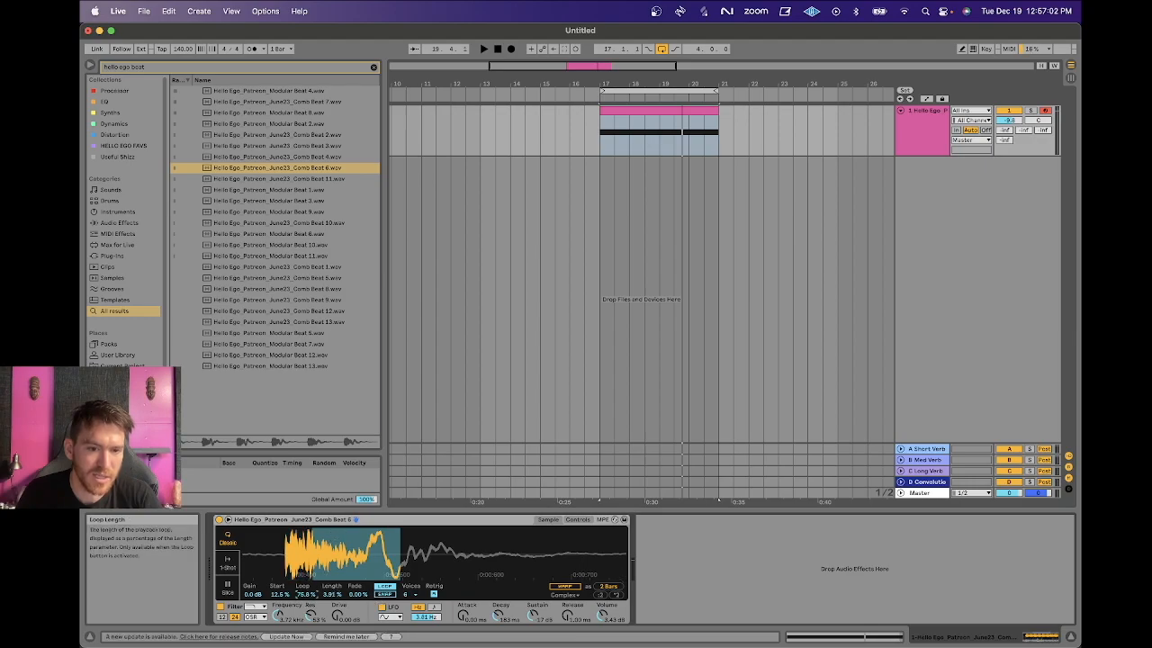
- Audition the clip with the Loop length at 75.8 % and reset it to 100 %
key(space)
mouse_move(305, 594)
mouse_down()
mouse_move(305, 642)
mouse_move(305, 591)
mouse_up()
key(space)
key(space)
key(space)
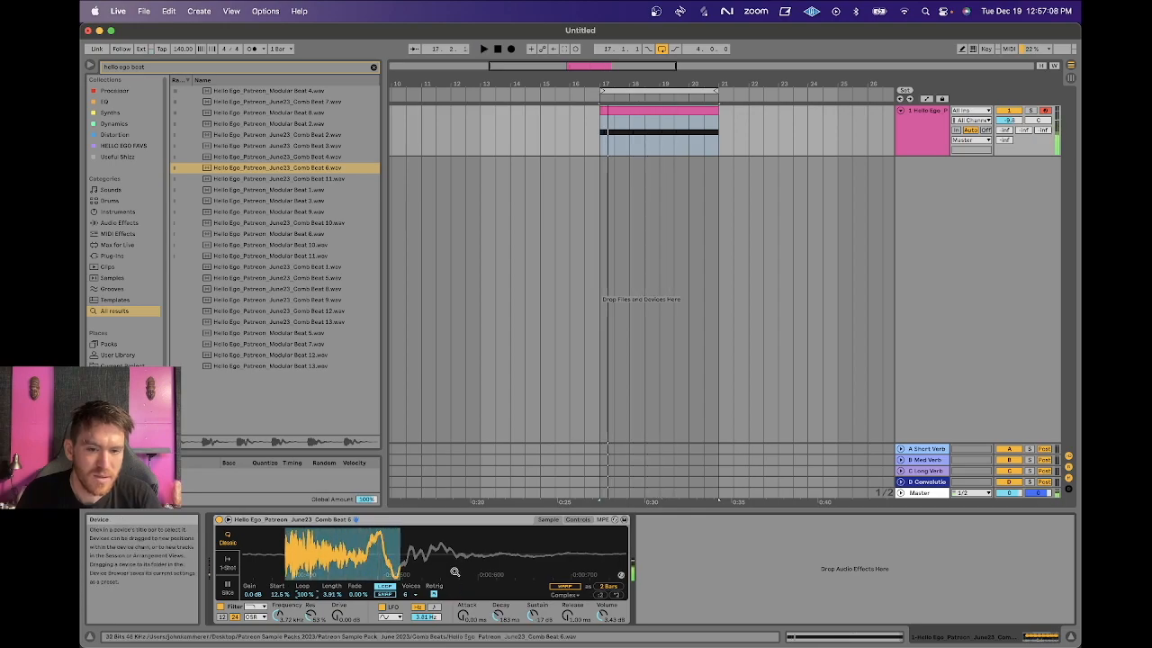
- Show the whole sample waveform and move Start to 4.69 % while the looped clip plays
drag(455, 577, 456, 536)
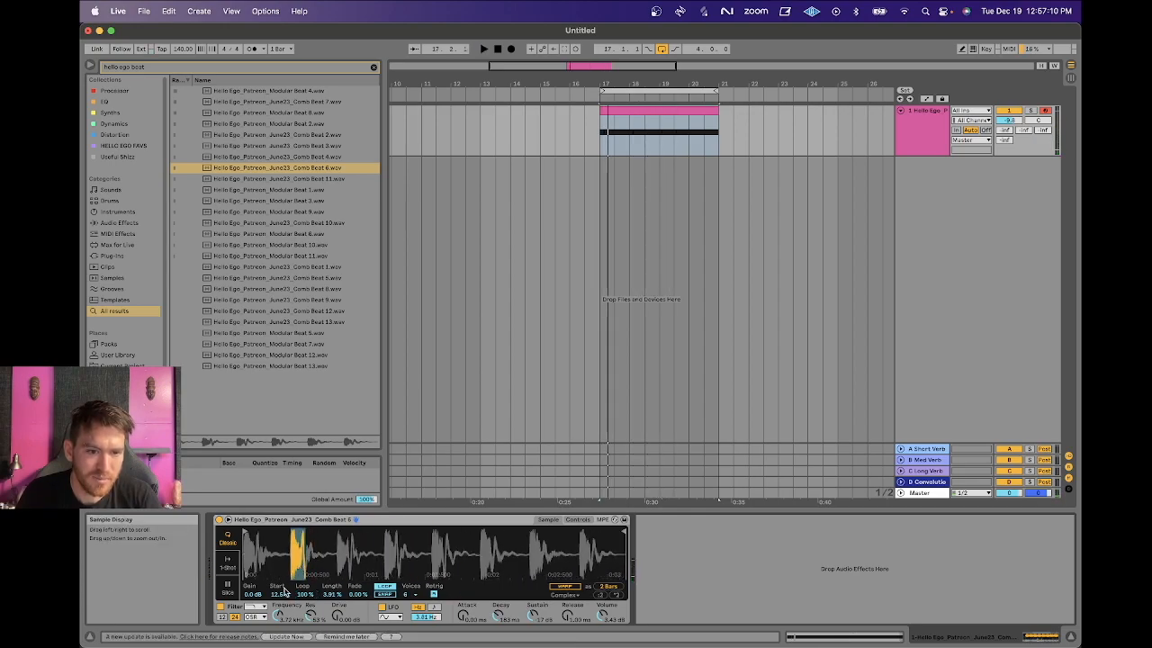
key(space)
mouse_move(280, 594)
mouse_down()
mouse_move(280, 513)
mouse_move(280, 605)
mouse_up()
key(space)
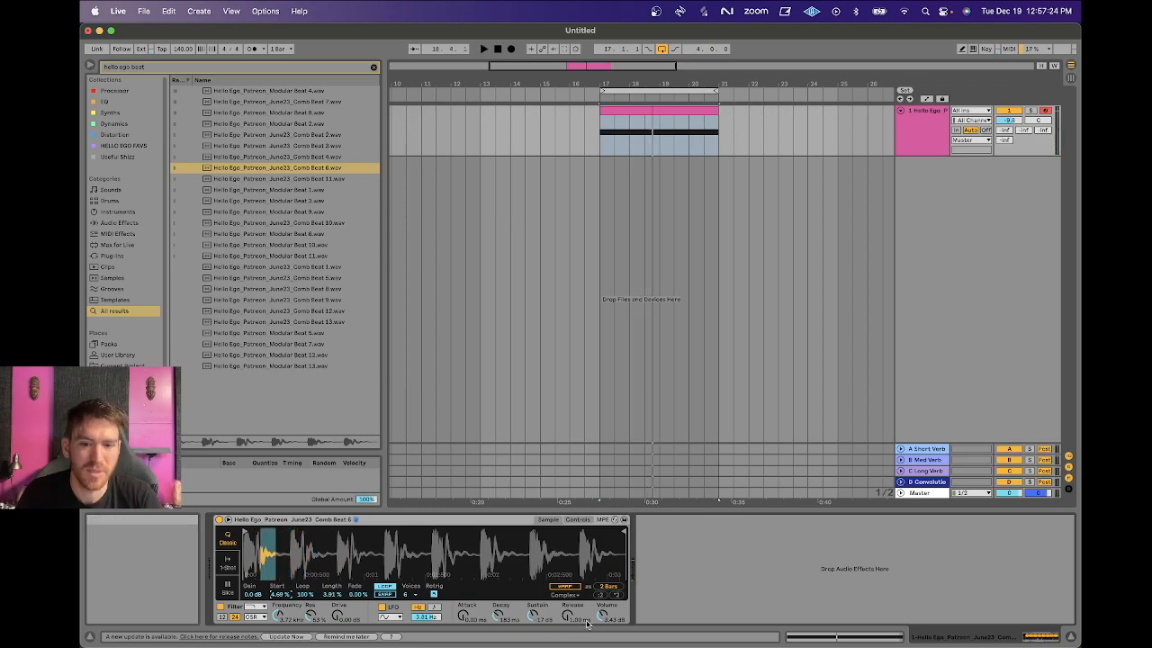
- Find and load the OTT Saturator rack after Simpler, with Time Scaling at 1000 % and Amount at 53 %
key(super+f)
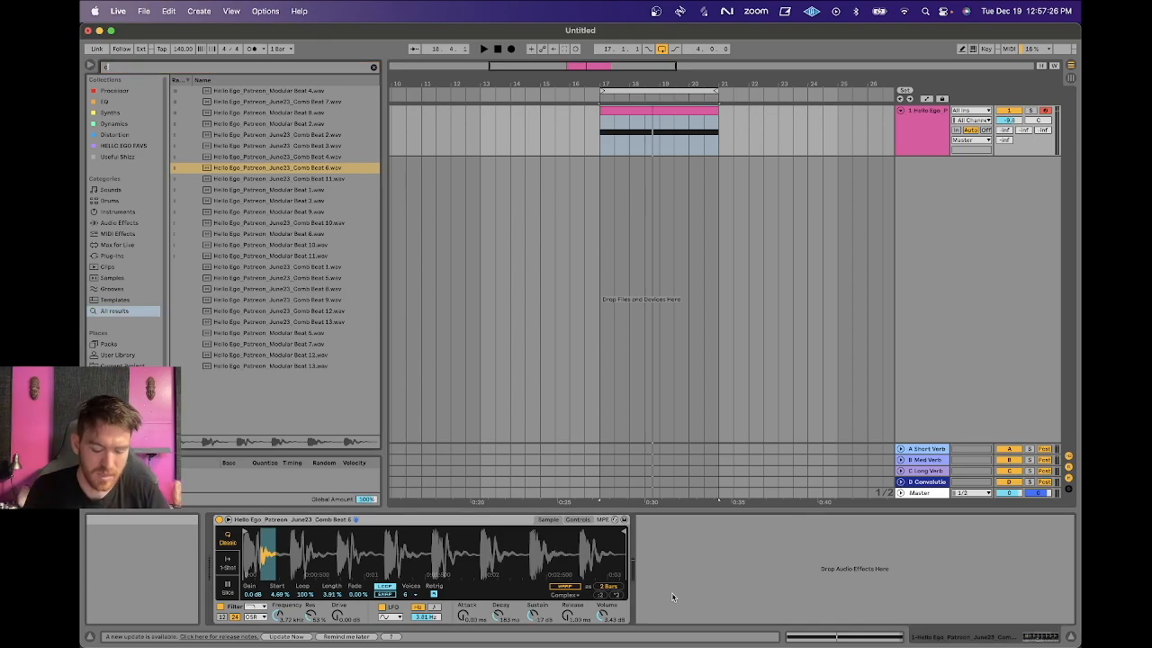
text(ott)
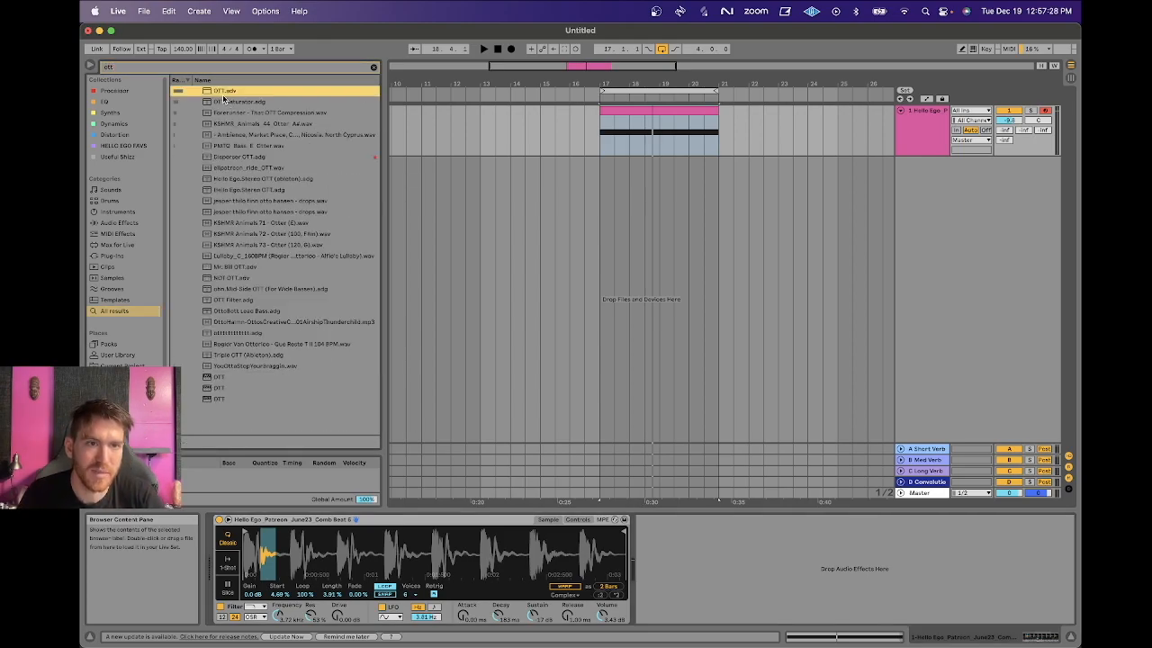
double_click(233, 102)
drag(723, 557, 723, 499)
drag(663, 555, 664, 576)
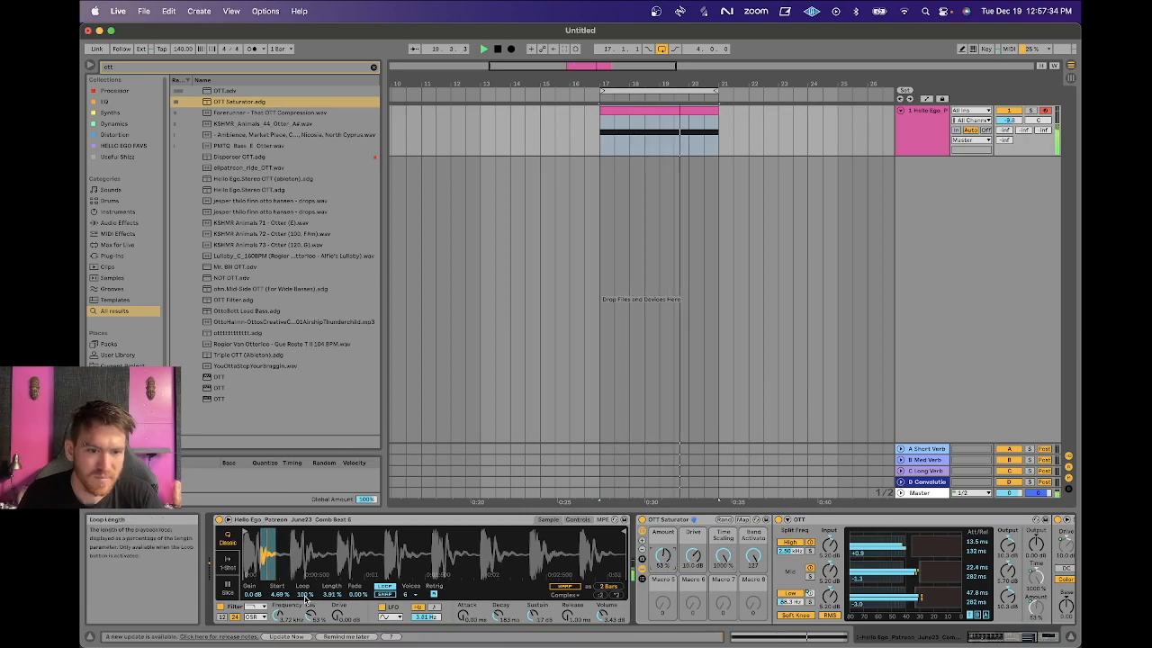
- Audition the looped sample region at Start positions of 36.7 %, 74.2 % and 28.9 %
drag(280, 594, 279, 514)
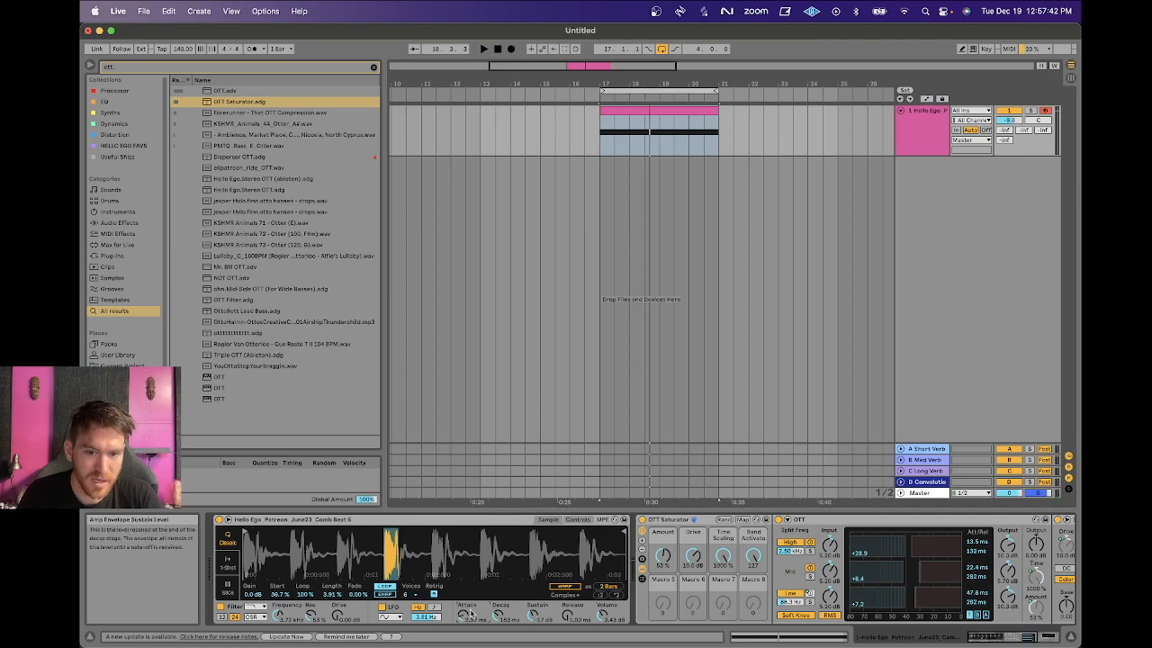
key(space)
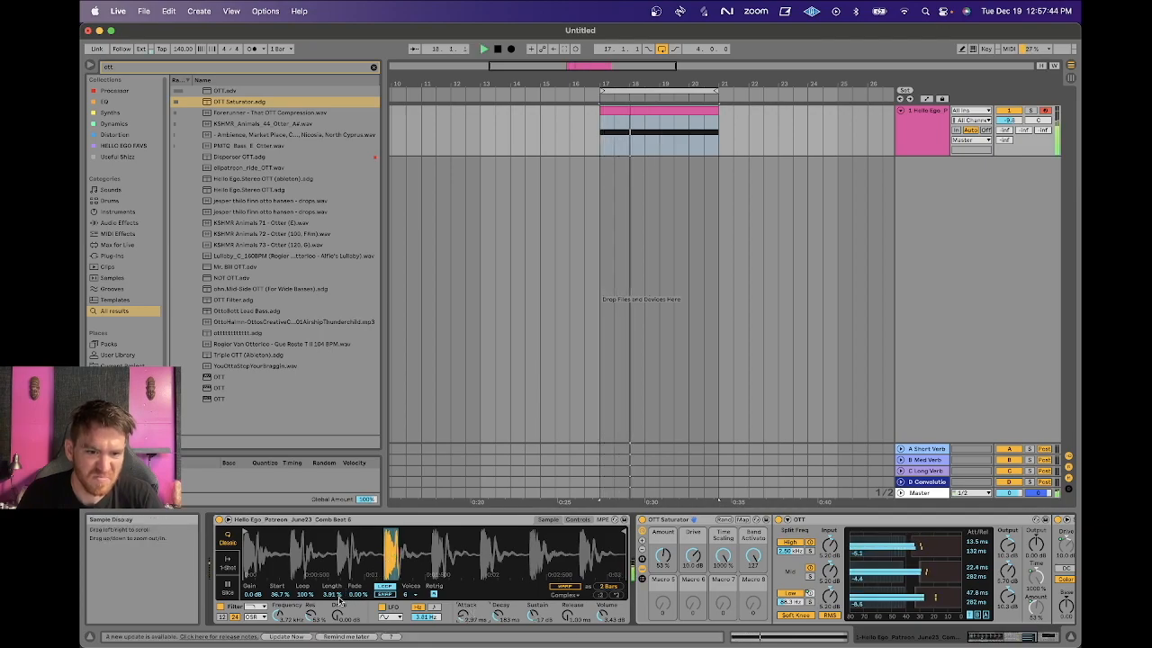
drag(279, 595, 280, 545)
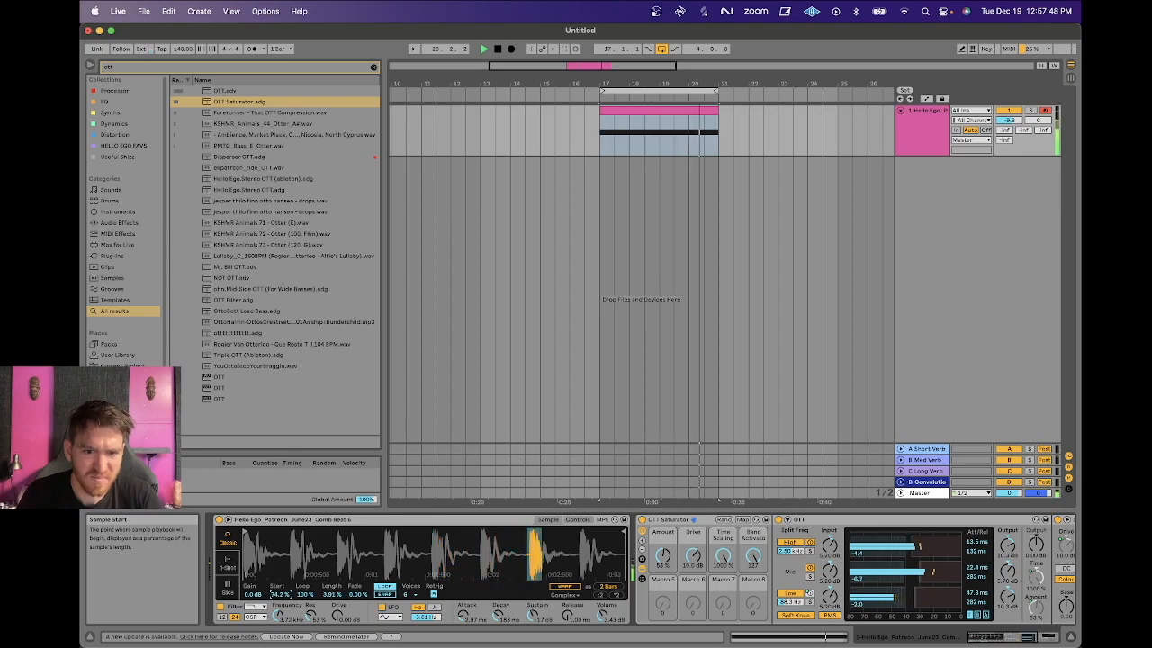
drag(280, 545, 279, 597)
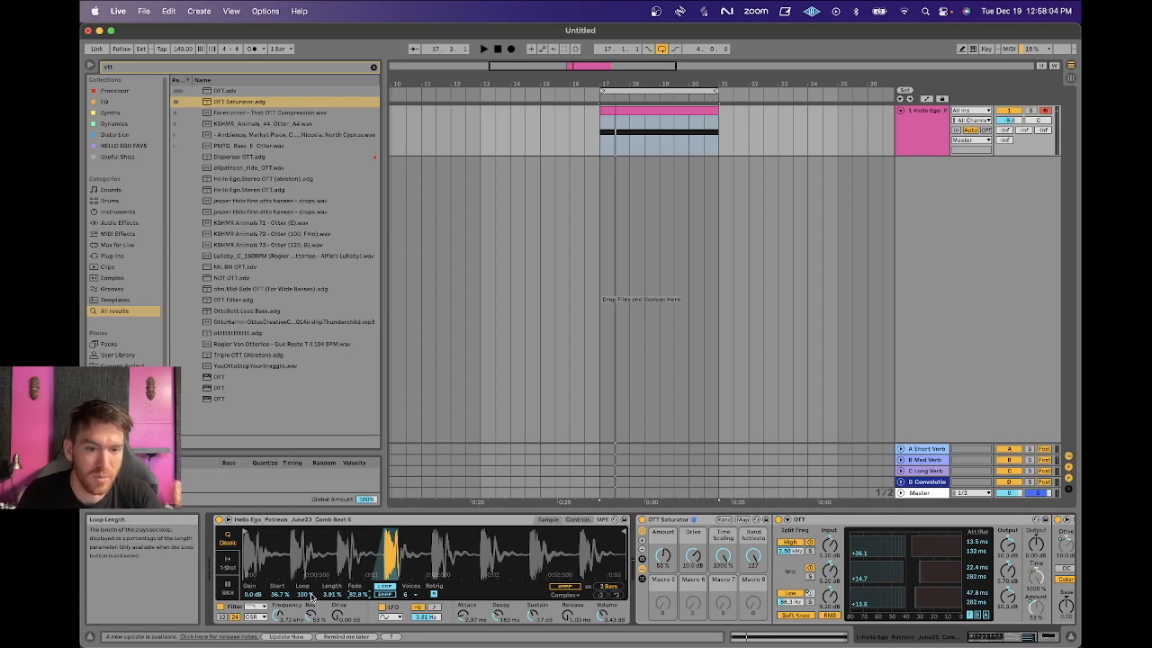
key(space)
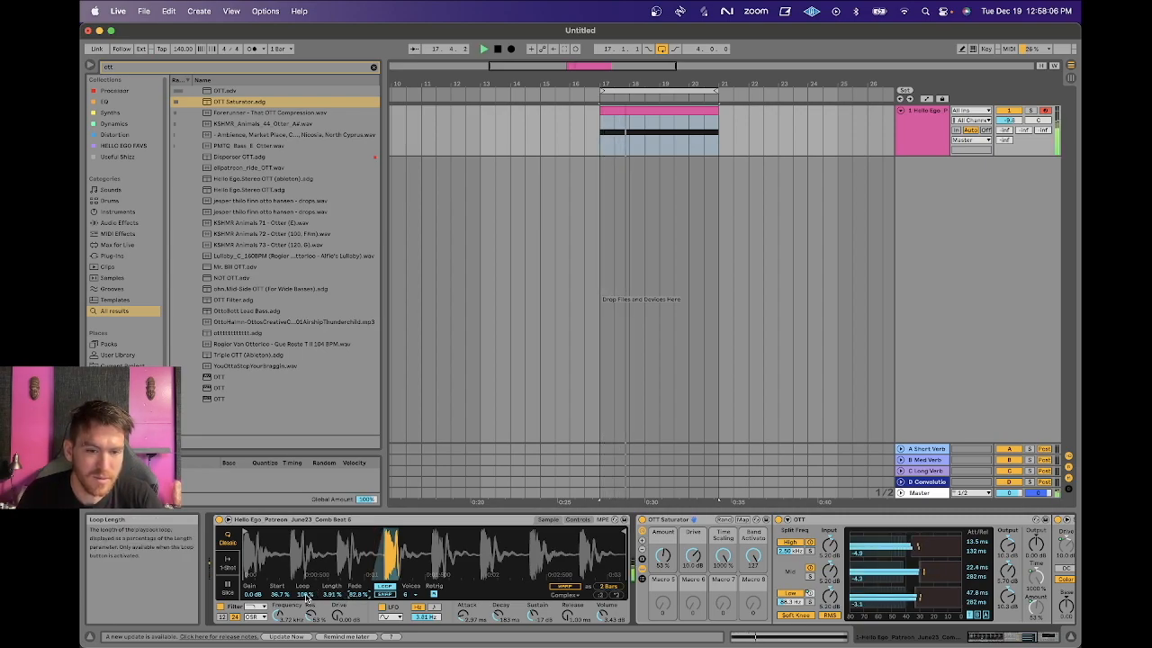
mouse_move(280, 595)
mouse_down()
mouse_move(279, 619)
mouse_move(280, 607)
mouse_up()
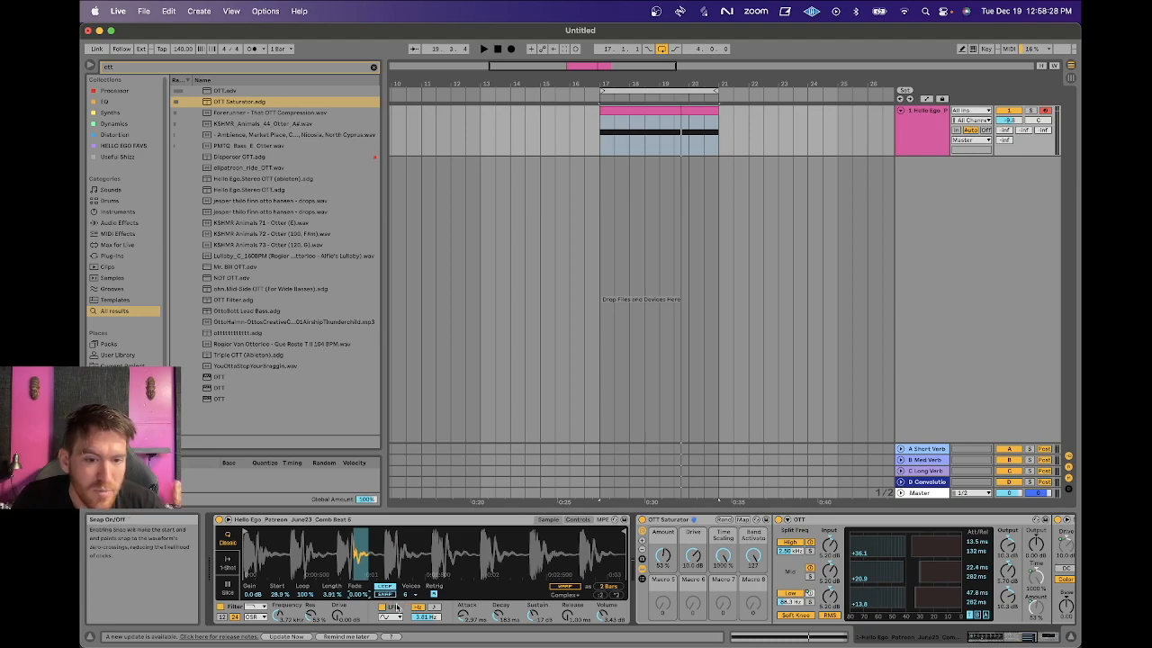
- Show the available Voices counts, set Voices to 1, and return it to 6
click(409, 595)
click(411, 596)
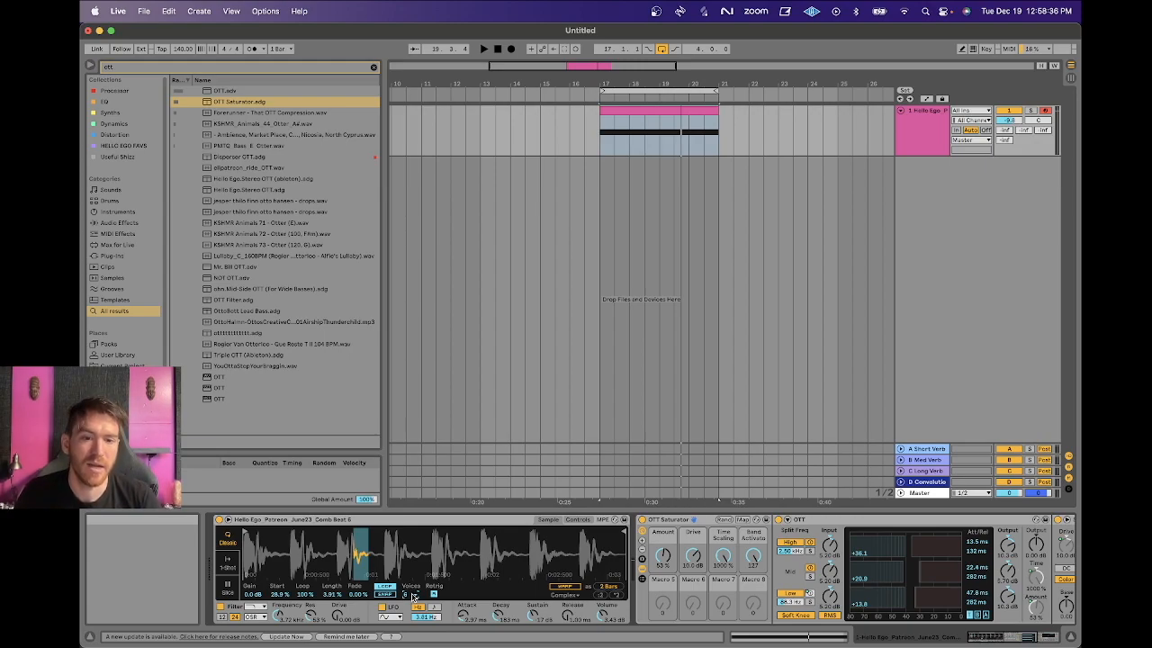
click(411, 596)
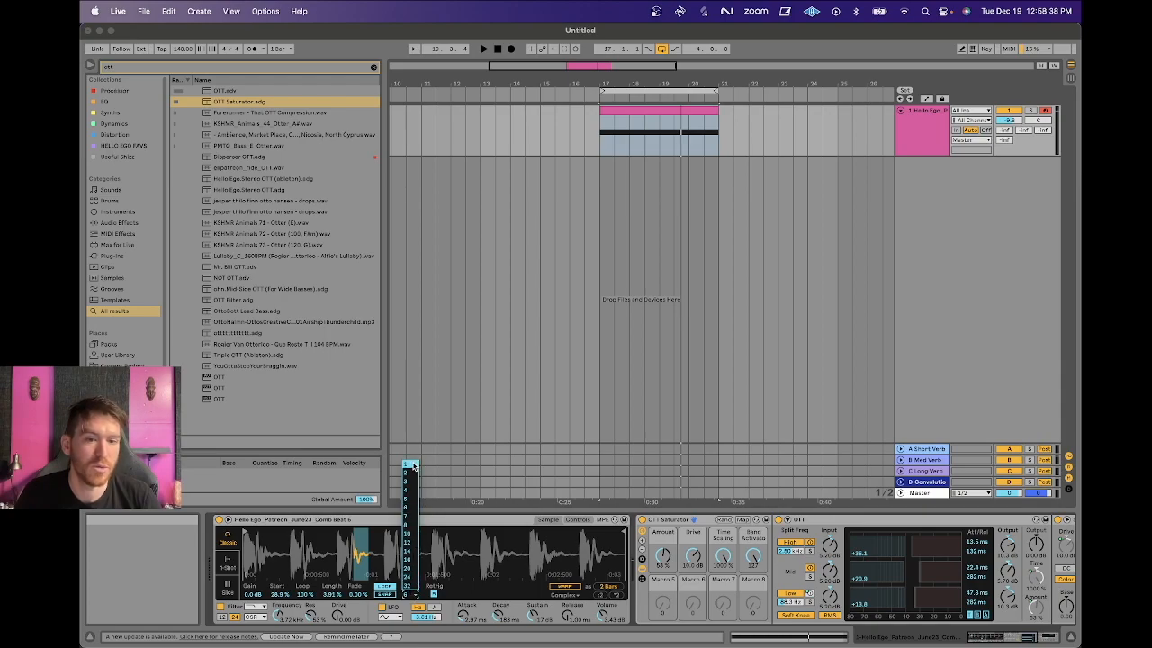
click(414, 466)
click(412, 595)
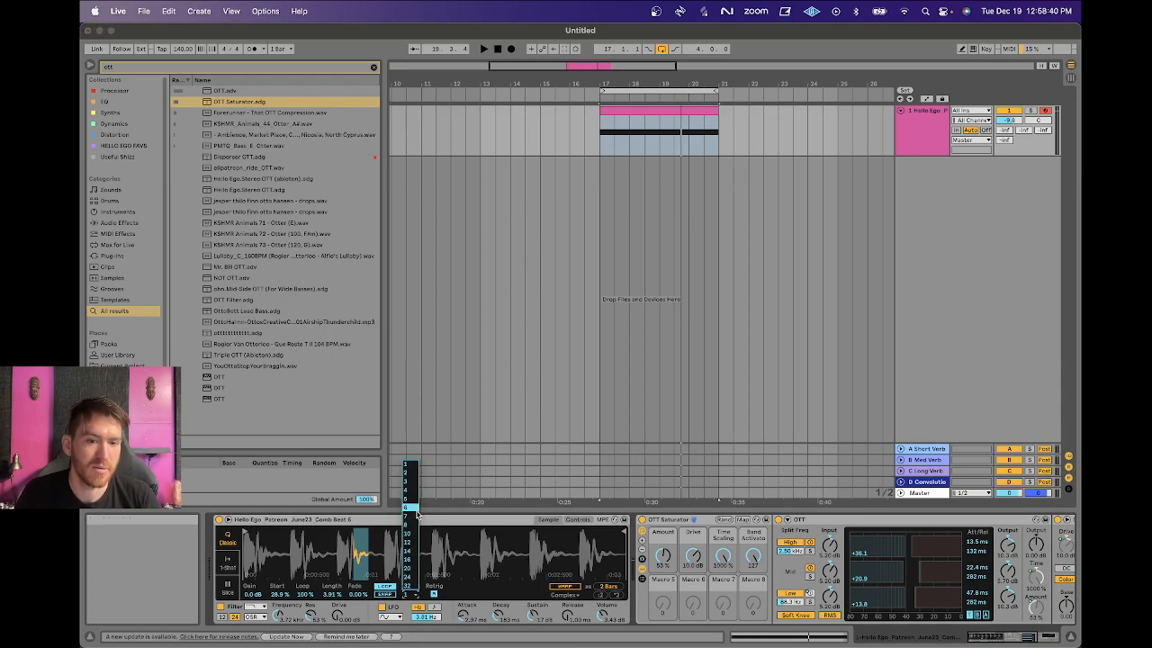
click(414, 509)
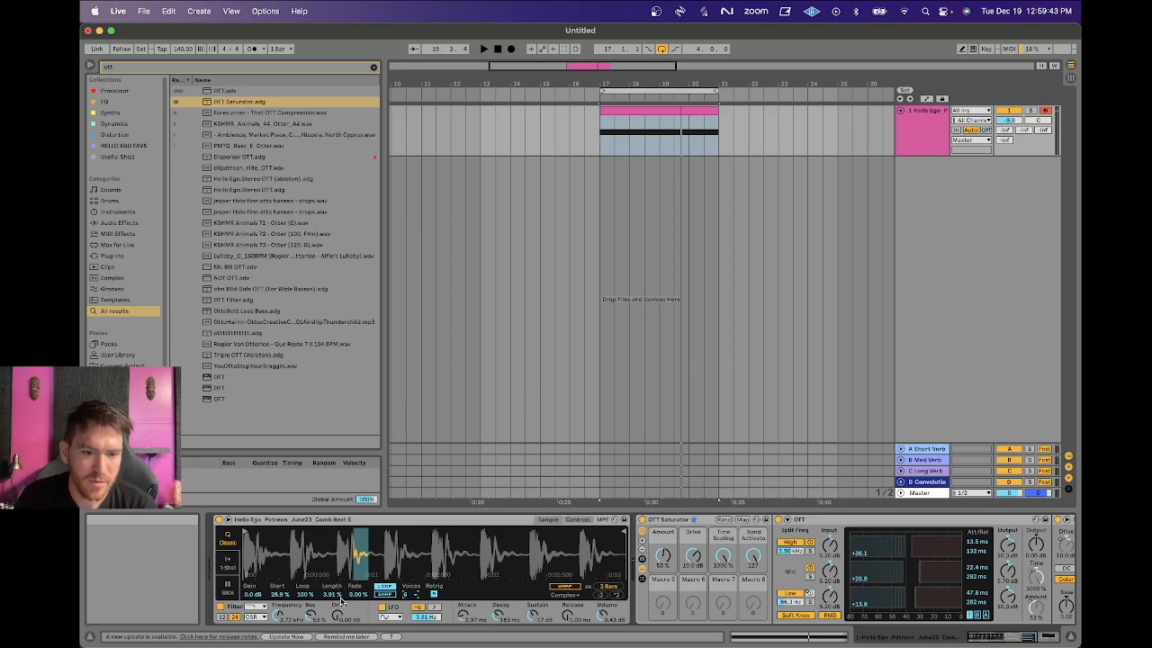
- Reset the sample's Start to 0 %, Length to 100 % and Fade to 0 %
double_click(279, 595)
double_click(327, 595)
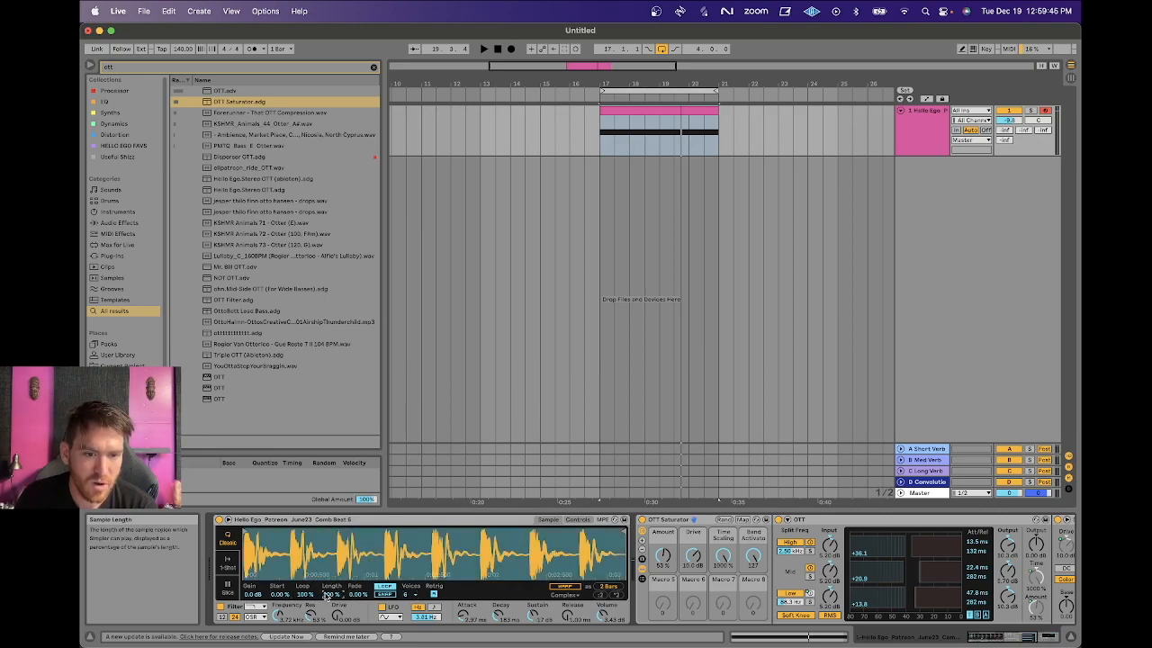
double_click(356, 596)
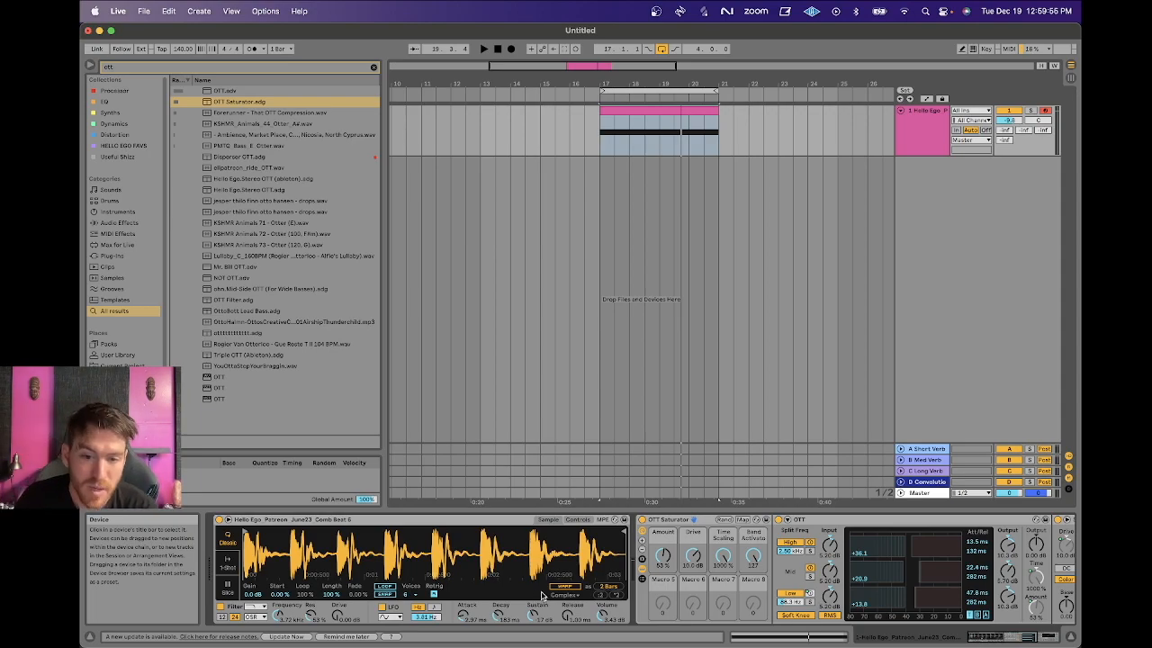
- Compare the sample with Warp on and off, leave Warp on, and audition the clip
click(563, 587)
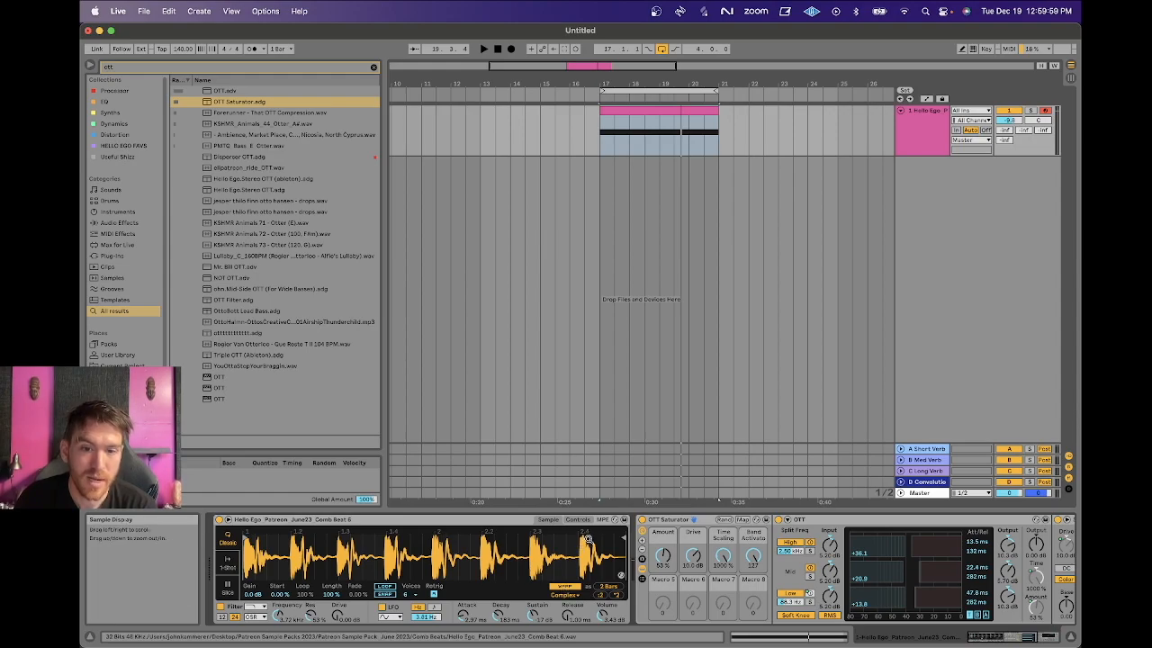
click(569, 590)
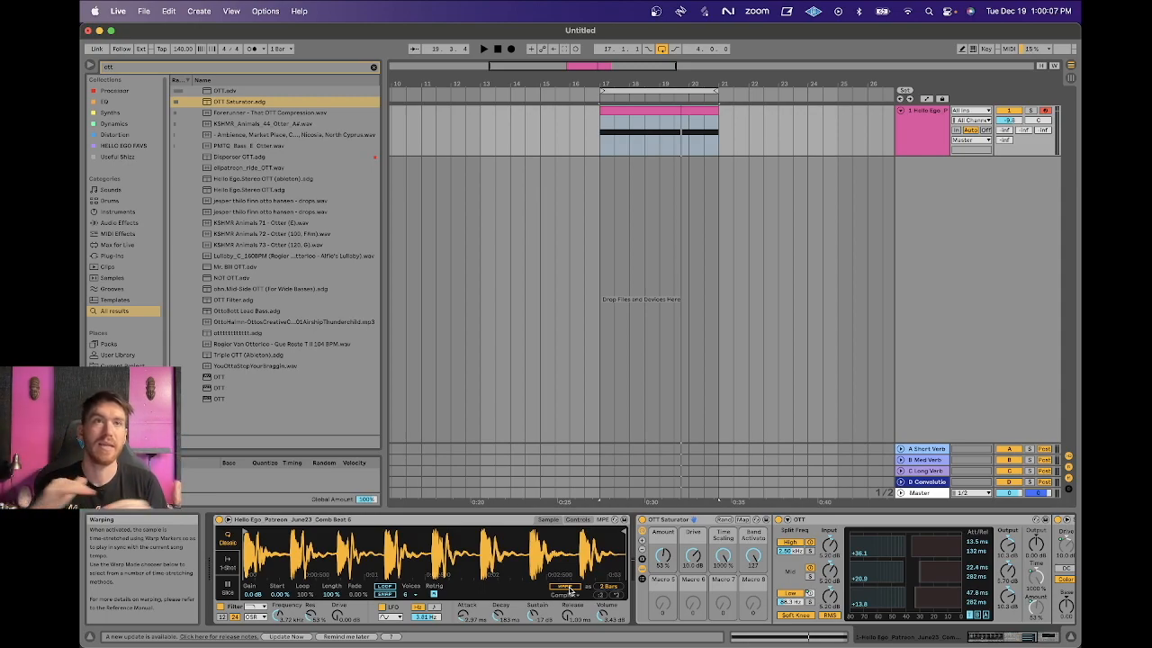
click(569, 589)
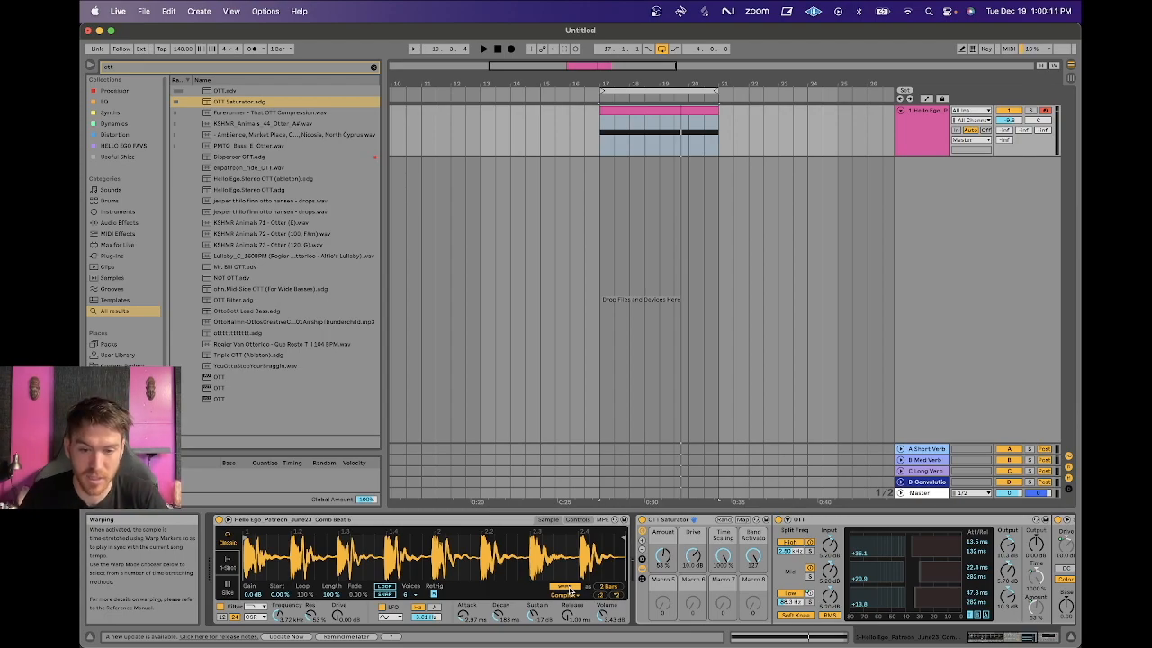
key(space)
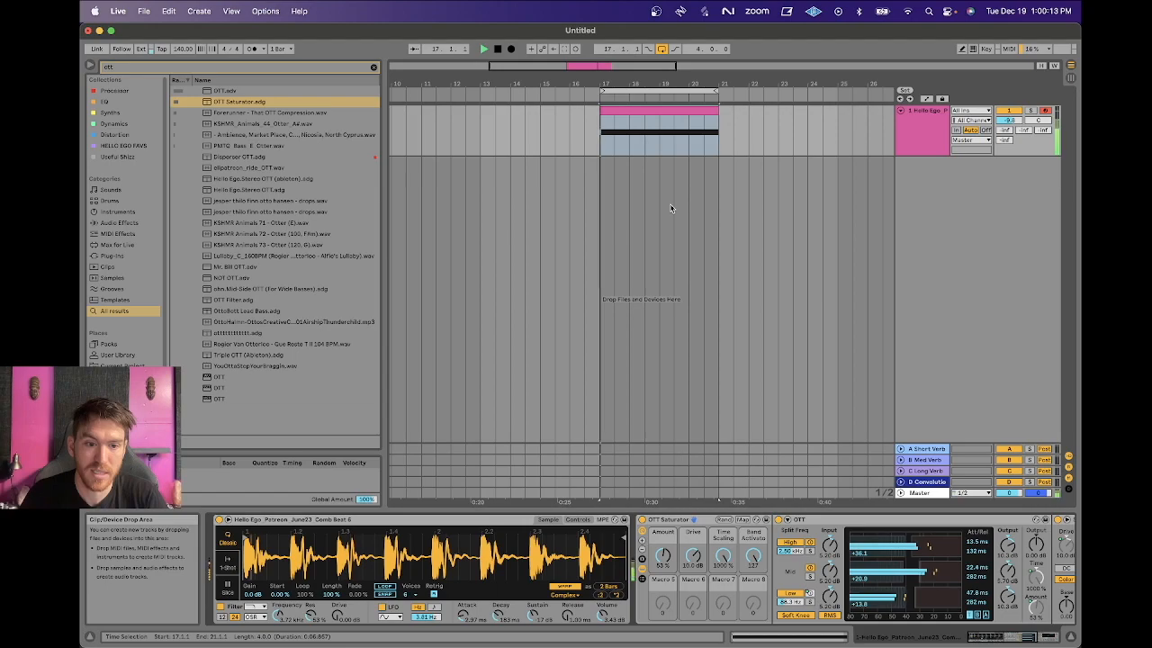
key(space)
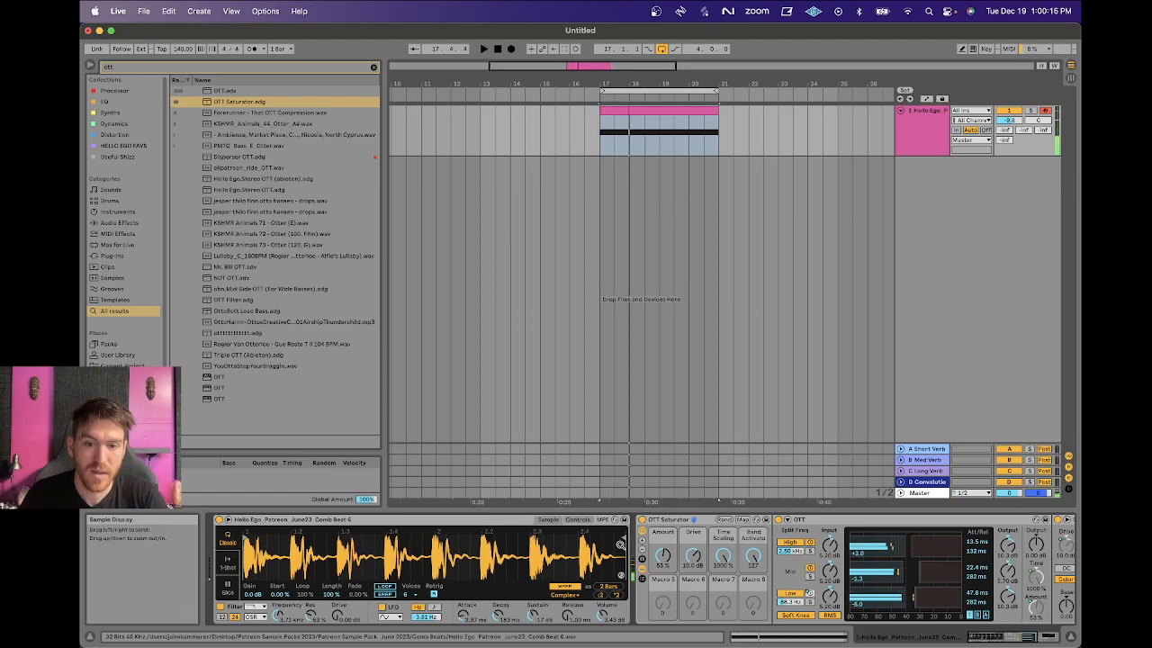
- Transpose the clip's MIDI note up an octave to C4 and audition it with Warp on
double_click(614, 112)
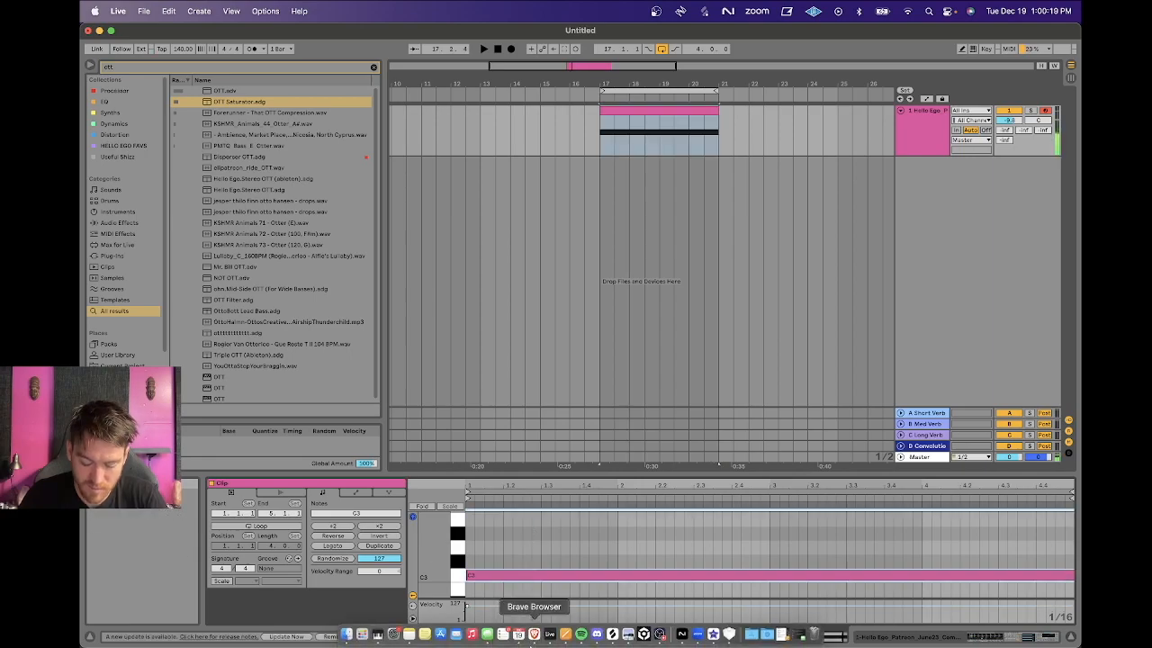
key(shift+Up)
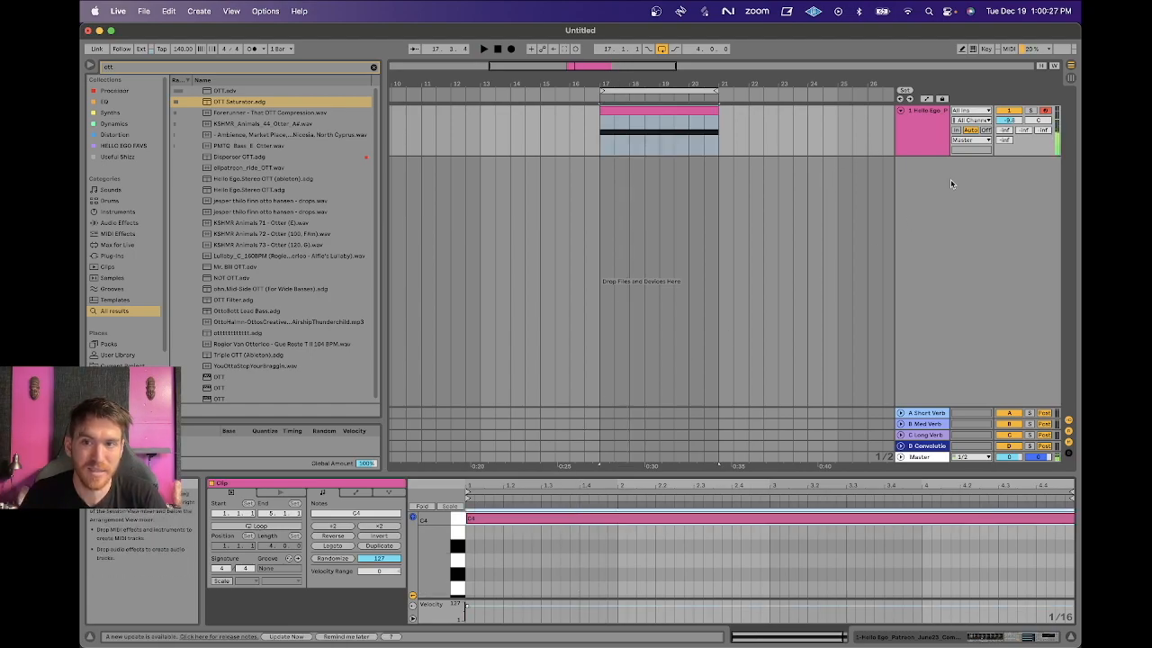
click(927, 145)
double_click(941, 140)
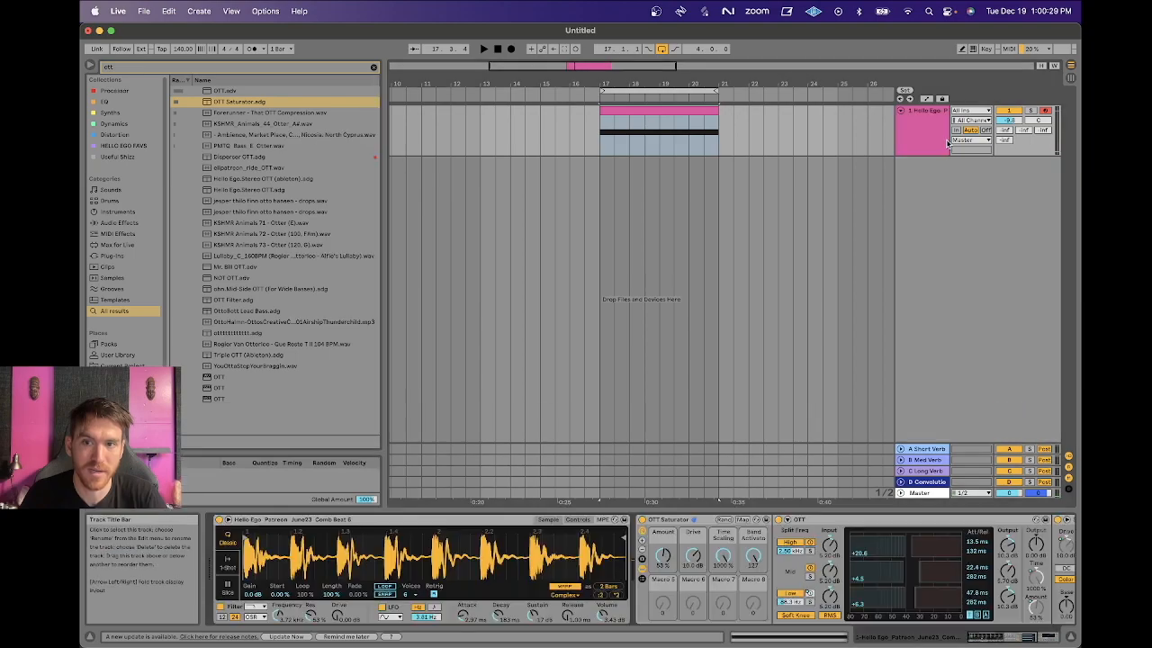
click(562, 587)
key(space)
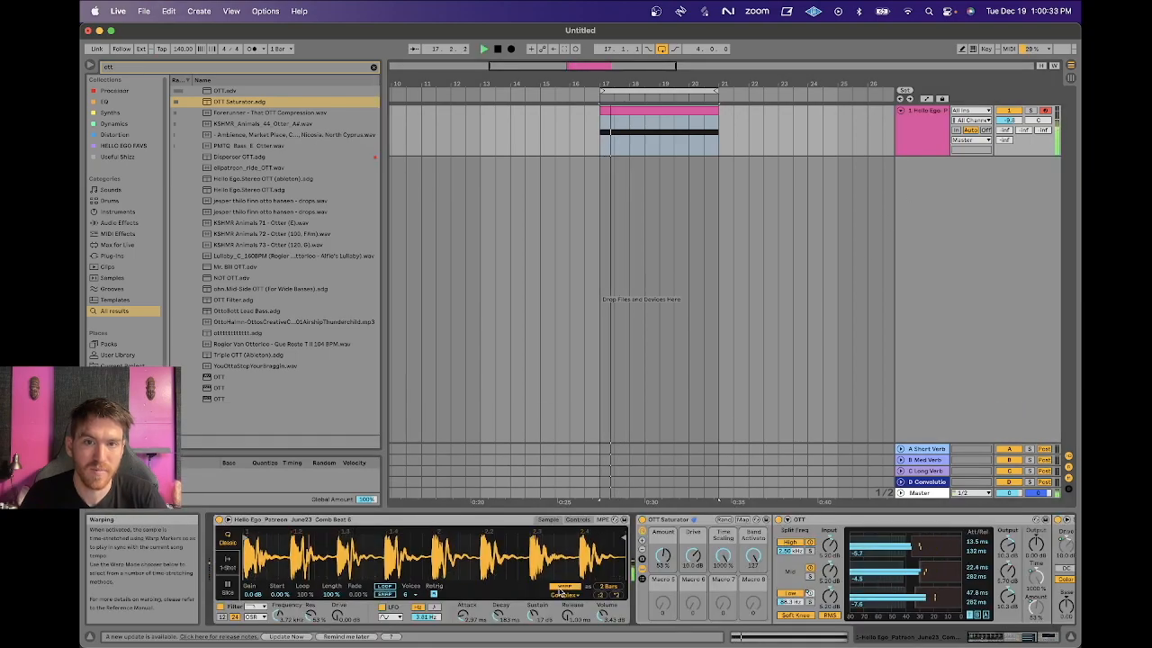
- Transpose the clip's MIDI note down to C2 and audition the warped sample at that pitch
click(639, 110)
key(space)
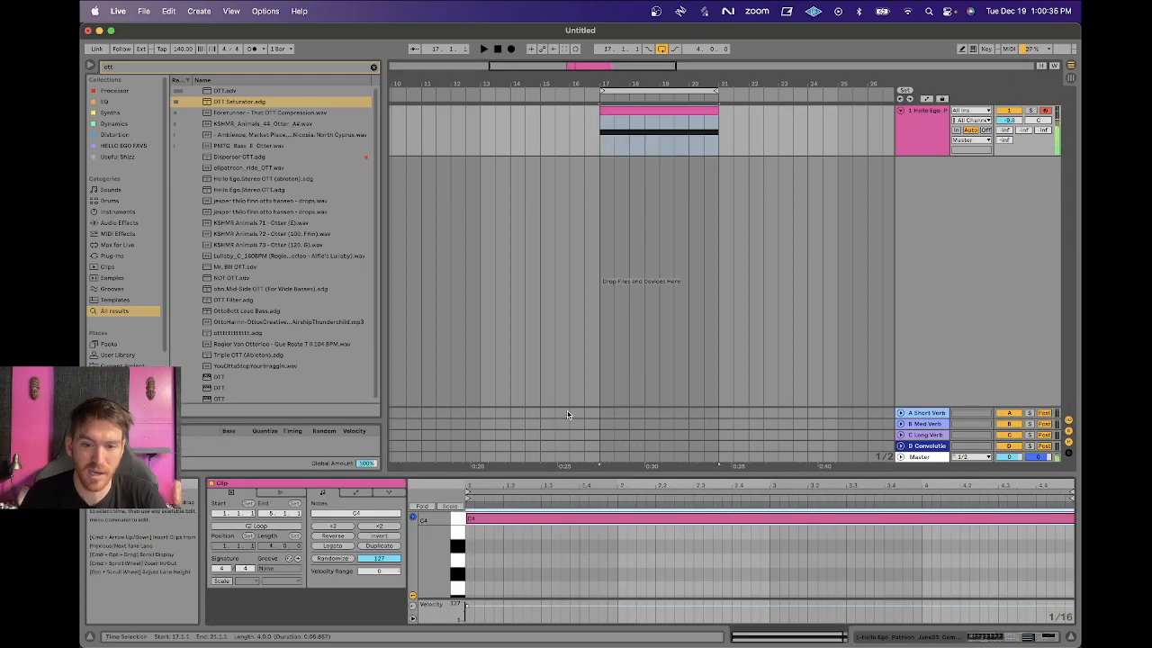
key(shift+Down)
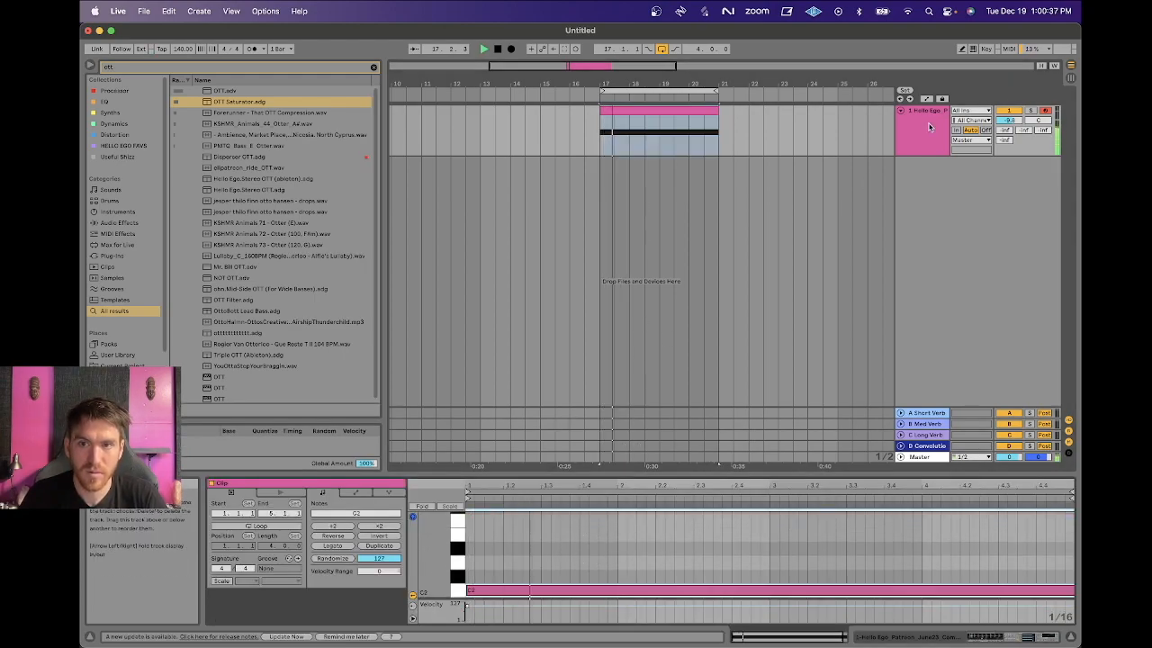
double_click(920, 144)
key(space)
- Audition the low note with Warp off, and turn Warp back on
click(568, 588)
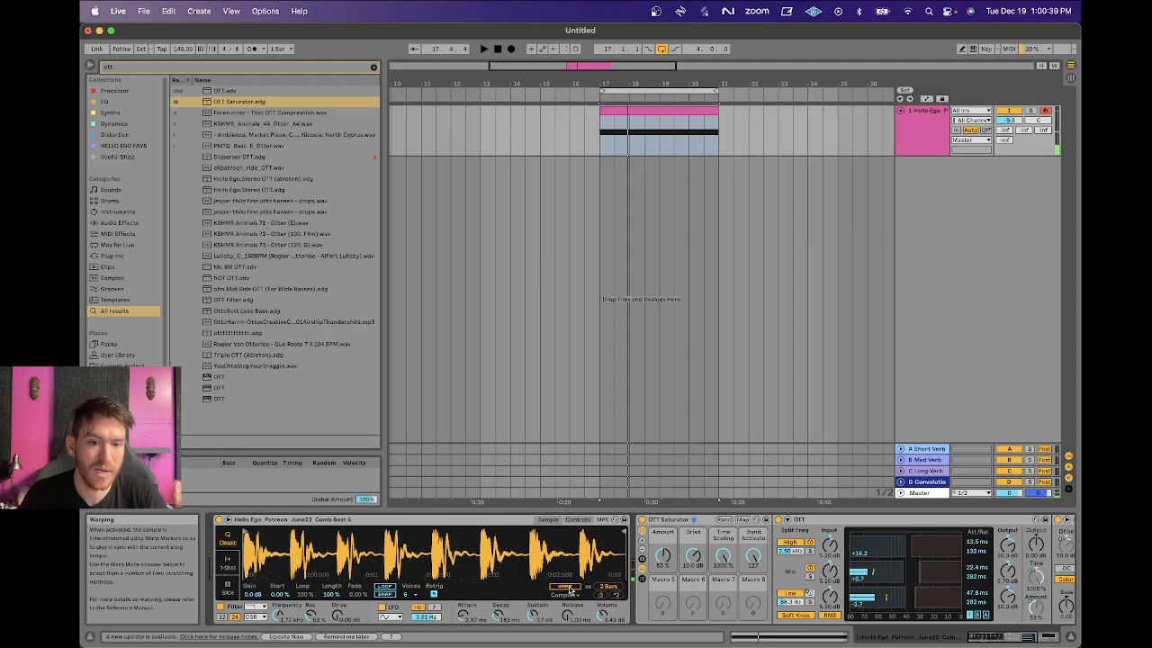
key(space)
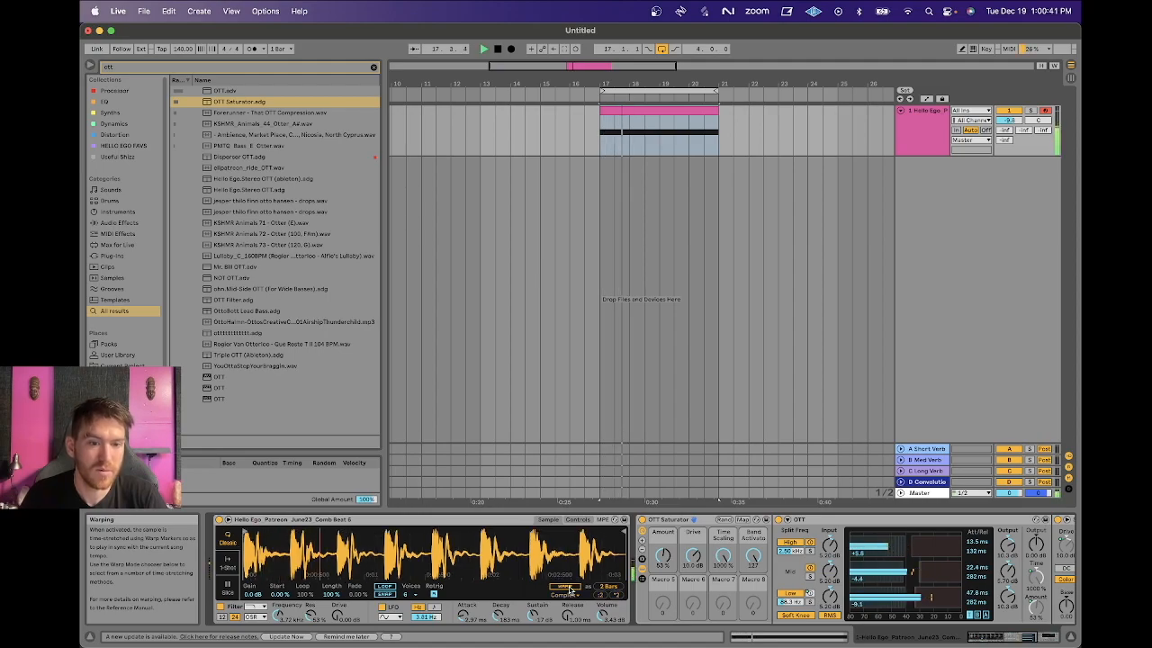
key(space)
click(569, 588)
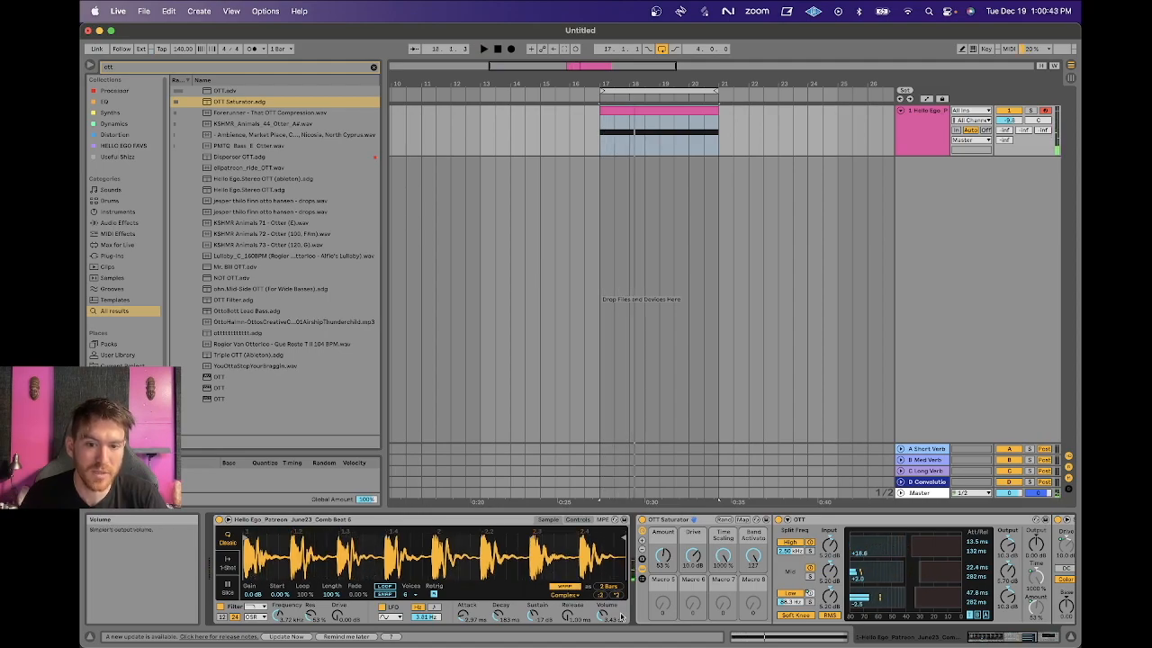
- Set the sample's warp mode to Texture and stretch its warp timing with the ×2 option
double_click(632, 111)
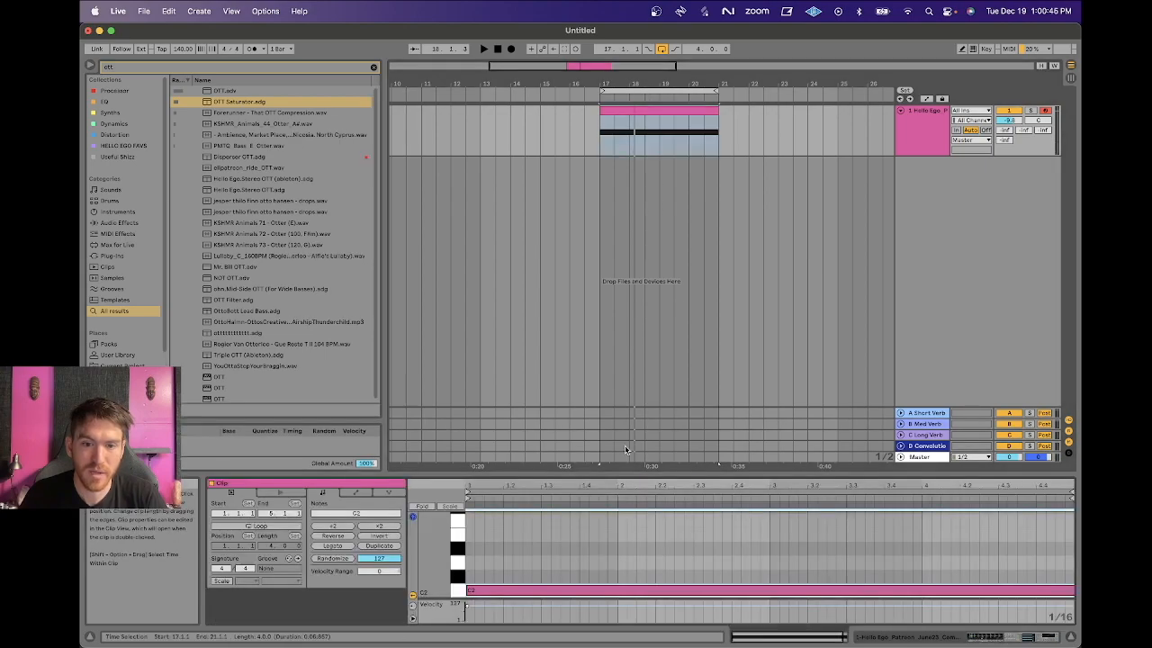
click(916, 138)
click(565, 595)
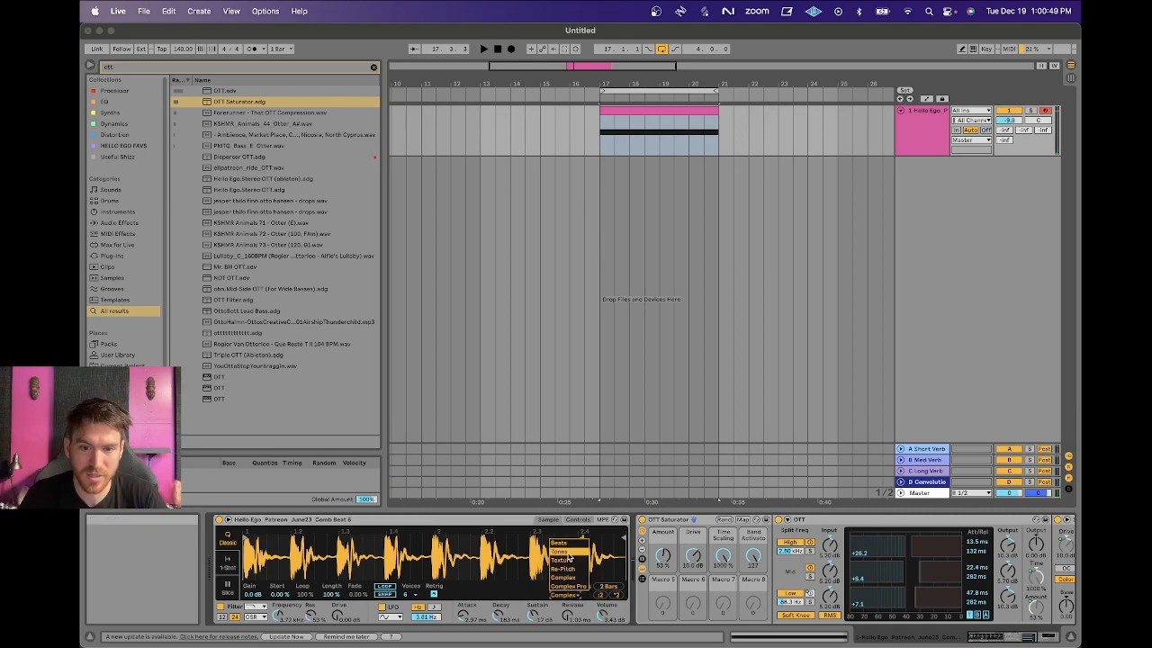
click(566, 561)
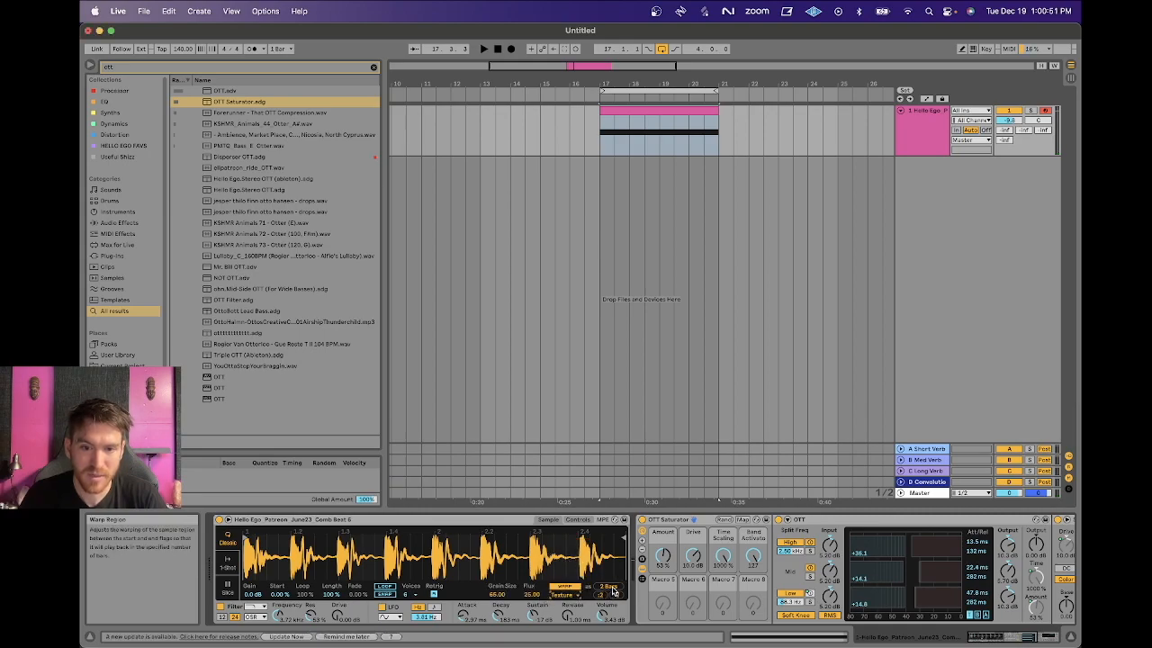
click(616, 595)
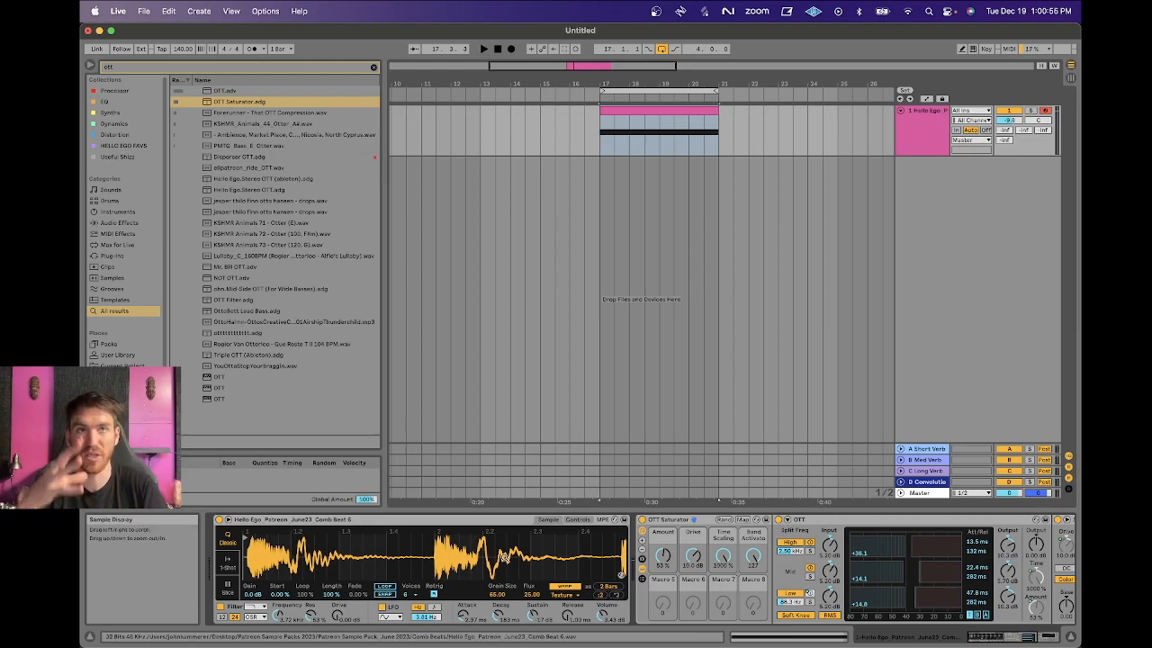
- Set Texture warping to Grain Size 138.62 and Flux 200.00 during playback, and show the whole waveform
key(space)
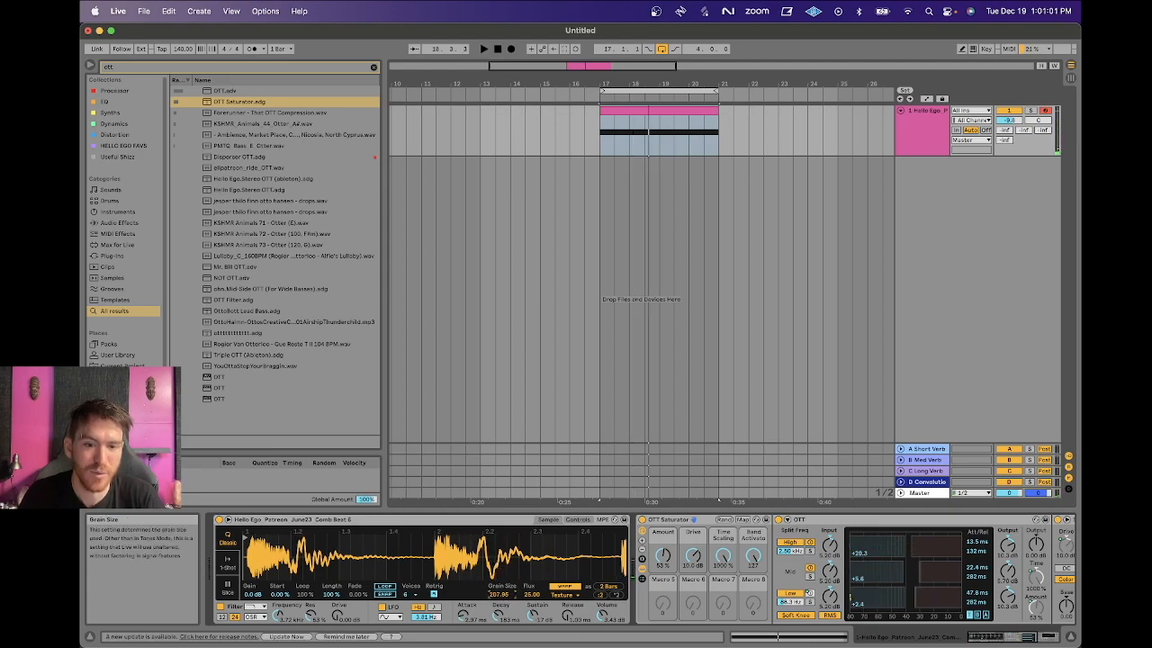
key(space)
drag(525, 596, 531, 540)
drag(498, 595, 498, 612)
double_click(307, 565)
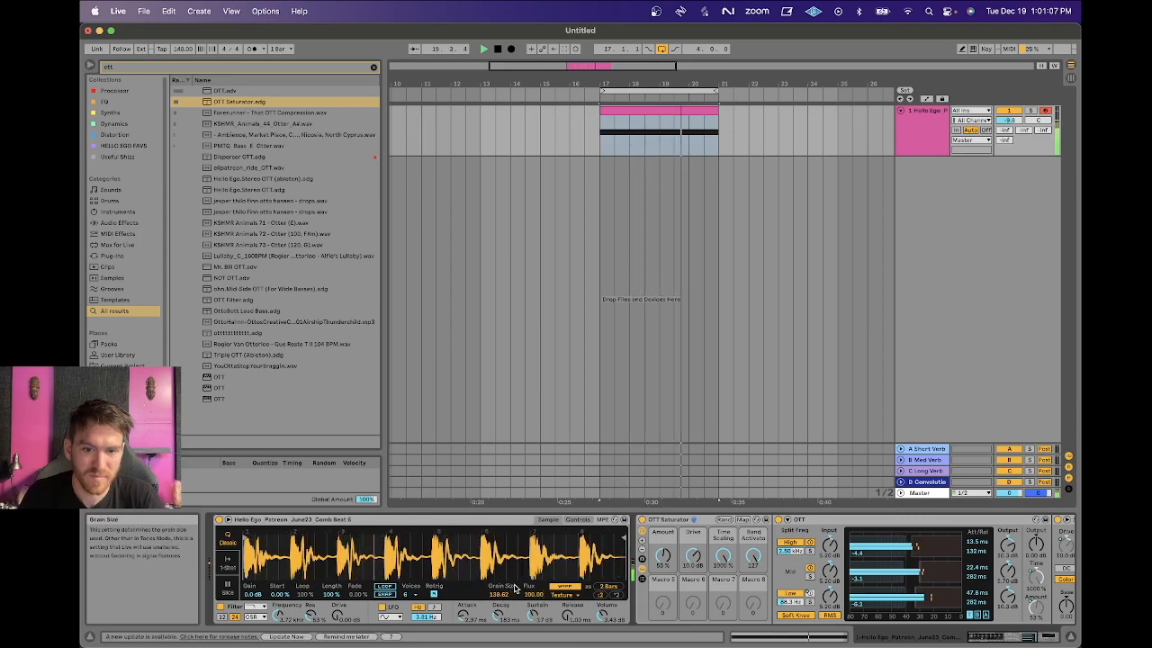
- Transpose the clip's MIDI note up to C3, start playback, and bring back the track's device view
double_click(625, 118)
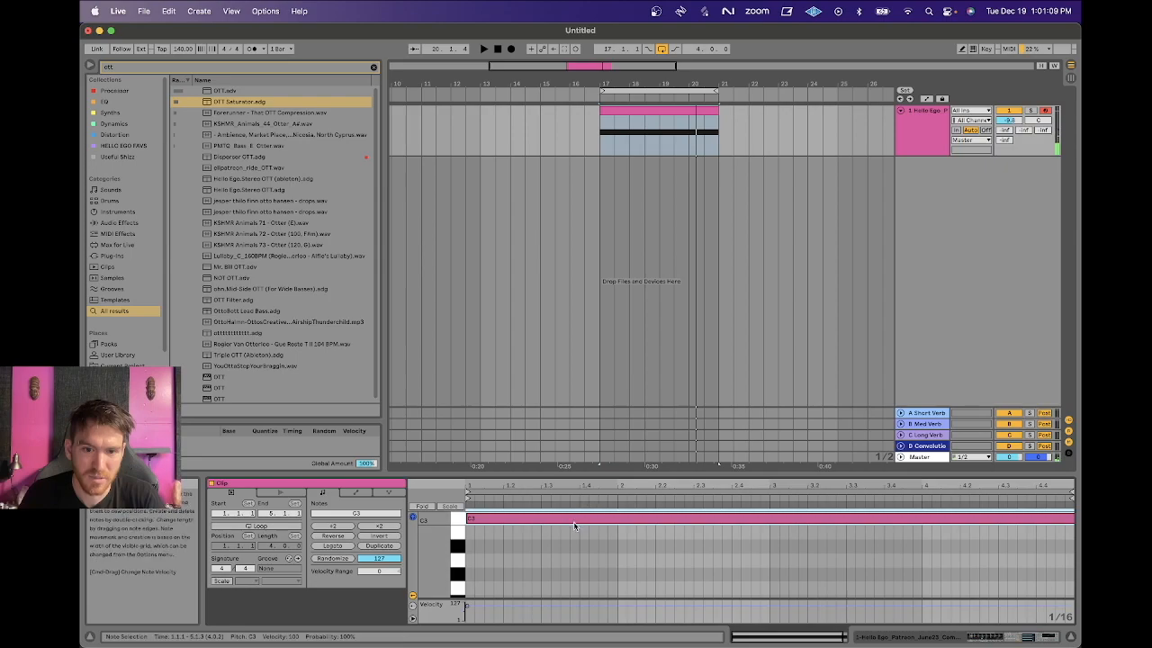
key(space)
click(914, 124)
double_click(914, 124)
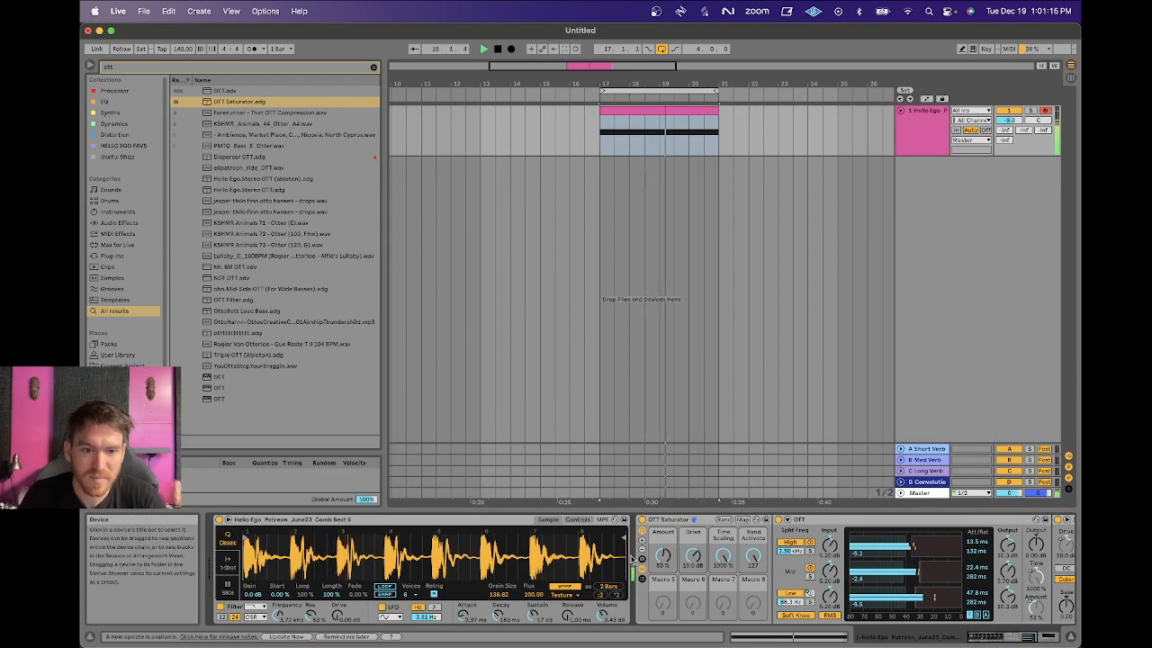
- Adjust the Texture warping during playback, with Grain Size at 263.00 and Flux at its maximum
drag(532, 595, 533, 549)
drag(497, 595, 497, 641)
drag(503, 595, 503, 549)
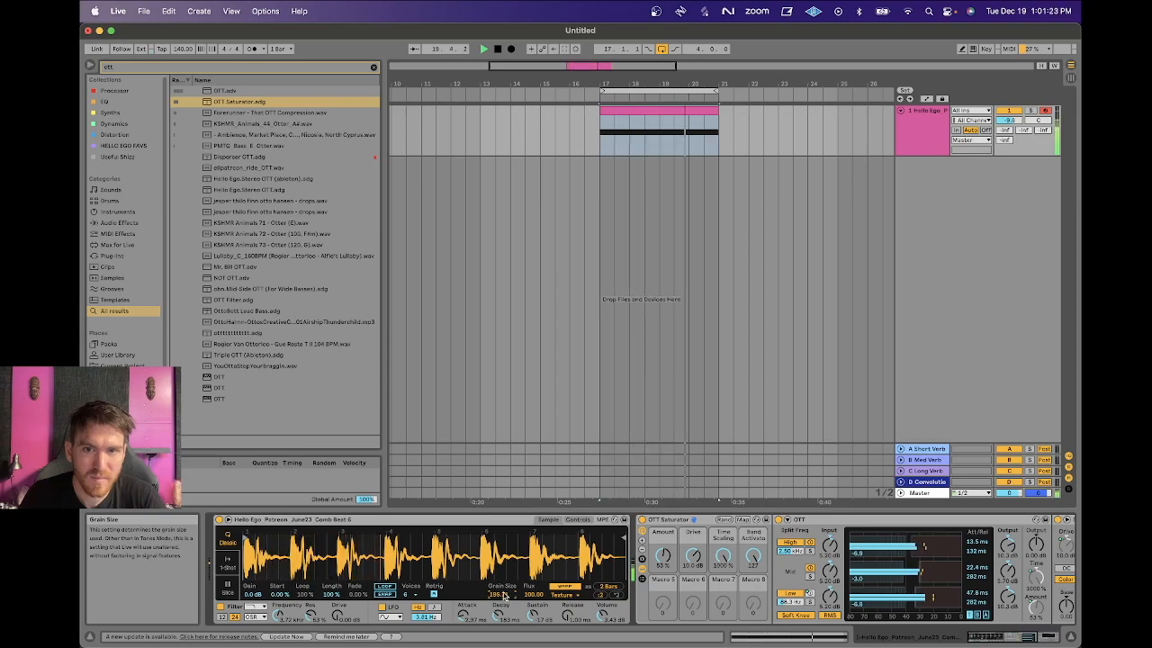
key(a)
key(a)
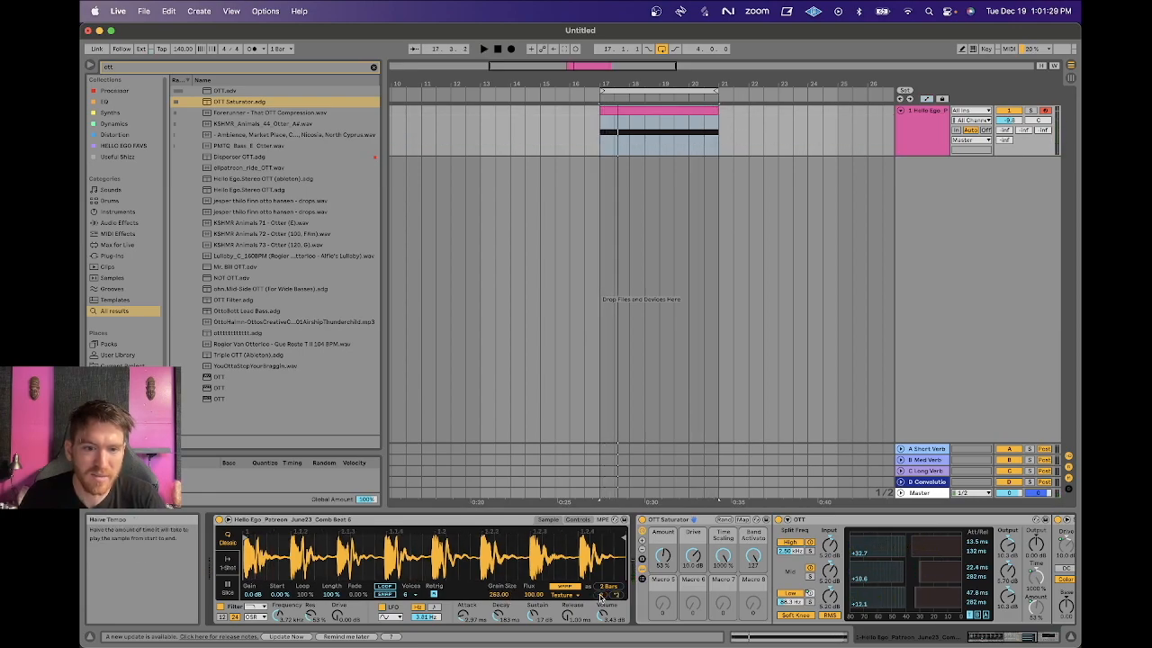
- Transpose the clip's MIDI note up by octaves past C4 and audition the warped sample at the higher pitches
key(space)
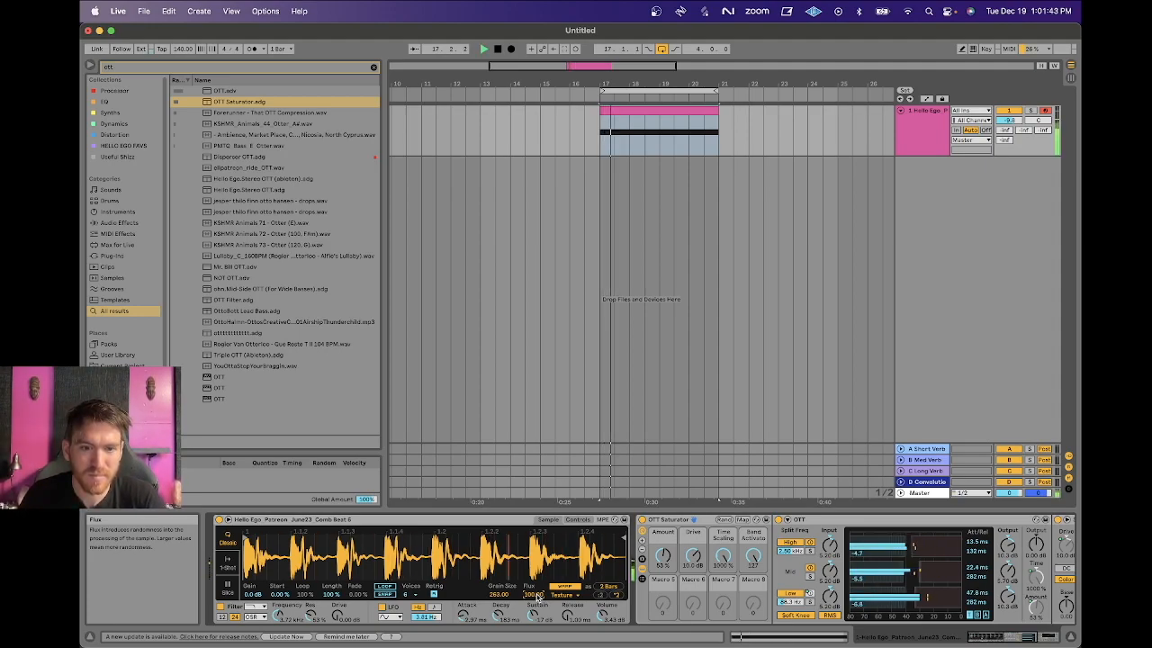
double_click(621, 109)
key(space)
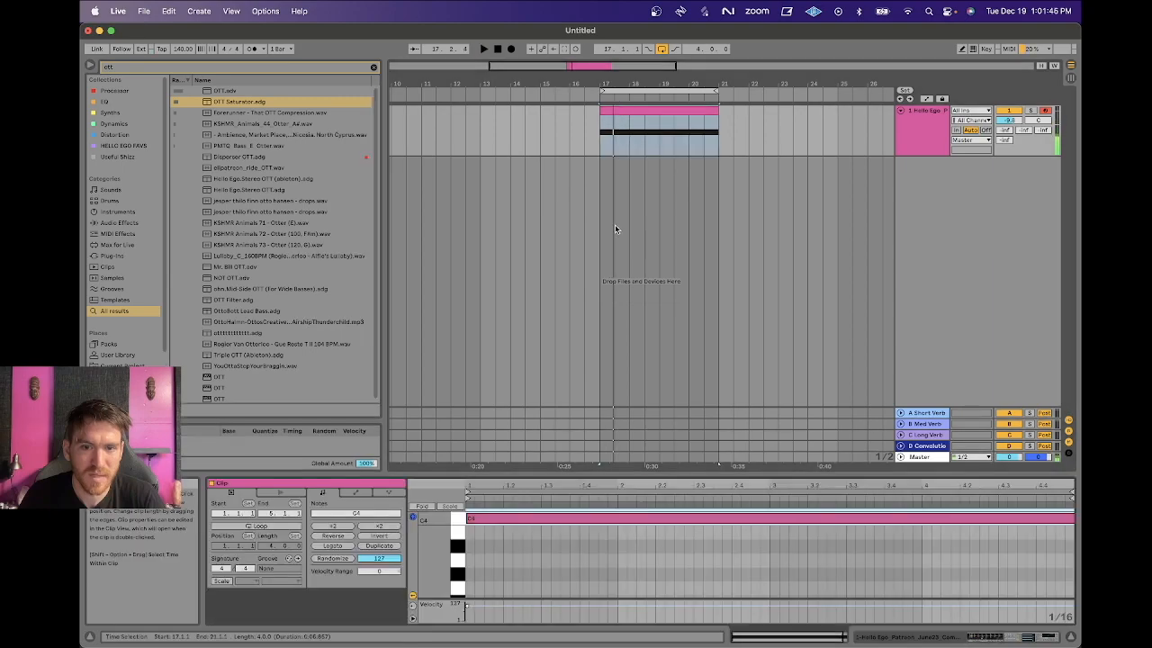
key(space)
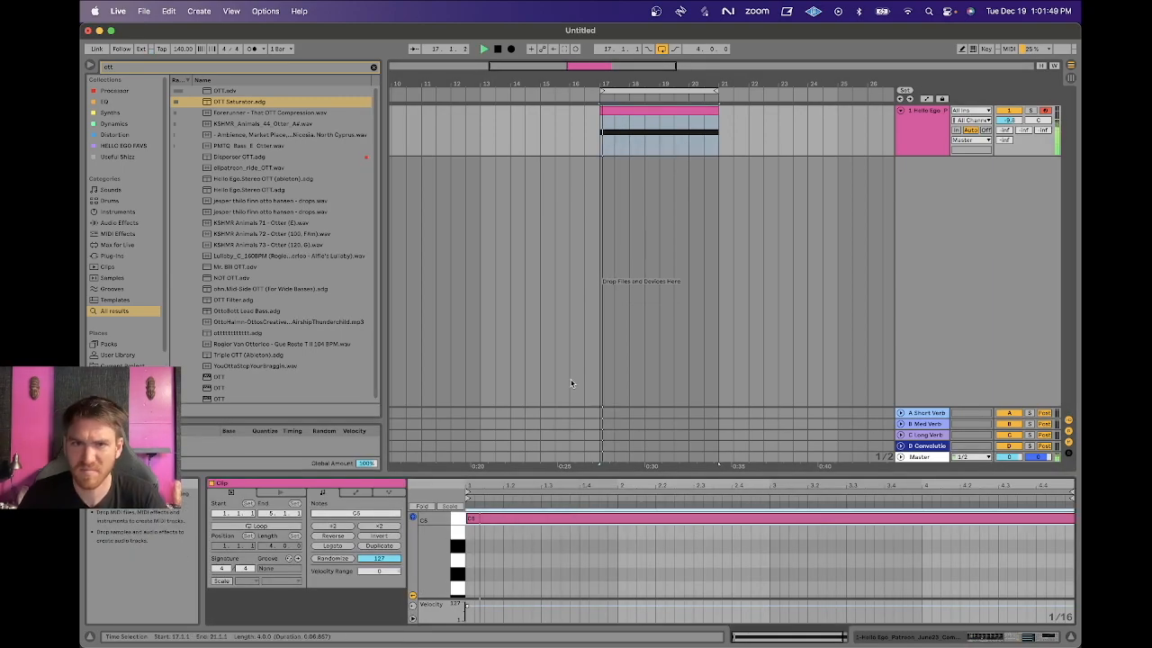
key(space)
- Shorten the MIDI clip to half a bar and duplicate it repeatedly to fill the loop from bar 17 to 21
drag(714, 110, 644, 110)
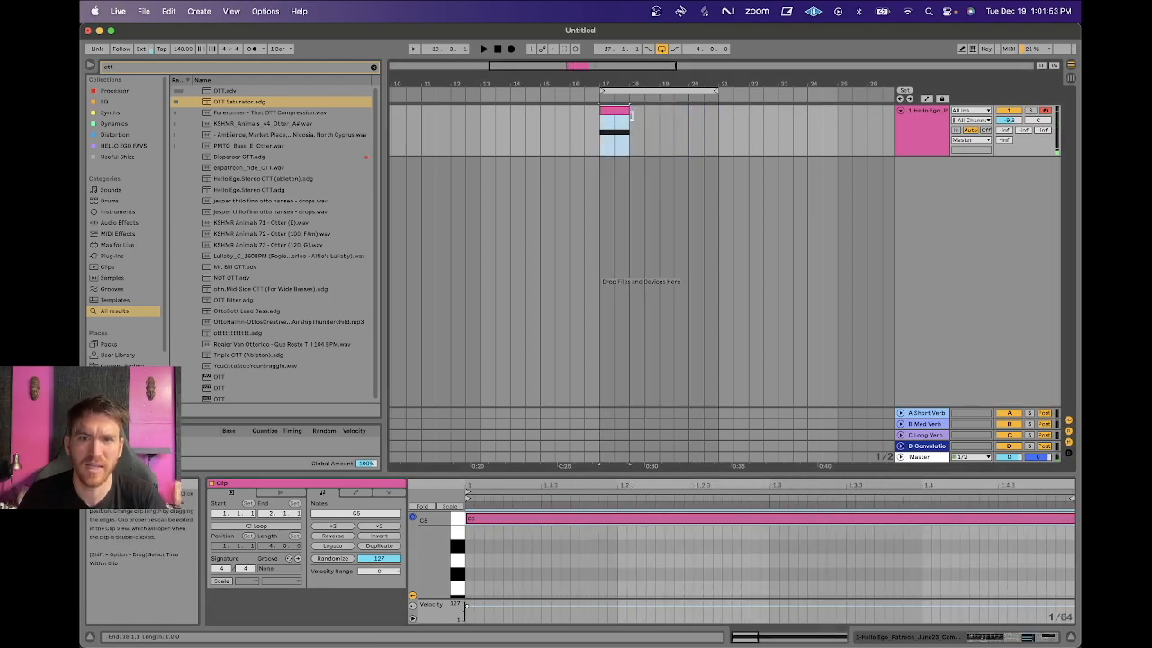
key(super+d)
key(super+d)
key(super+d)
key(super+d)
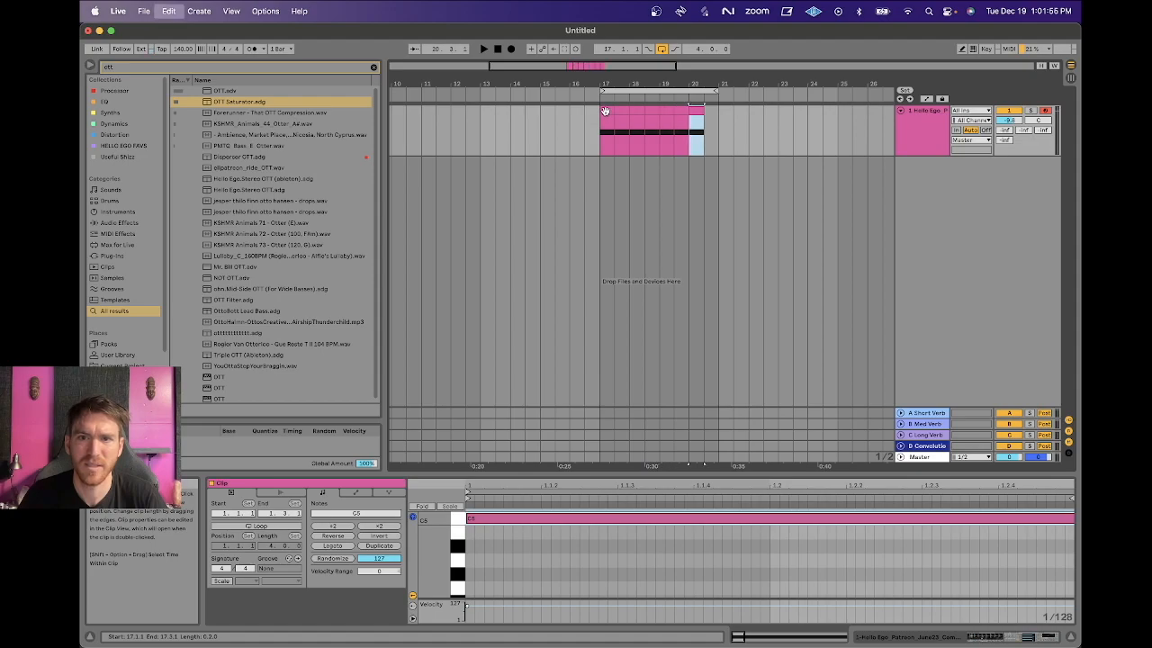
- Play the repeated clips from the first one and lower the OTT Saturator's Amount to 32 %
click(606, 113)
key(space)
double_click(928, 135)
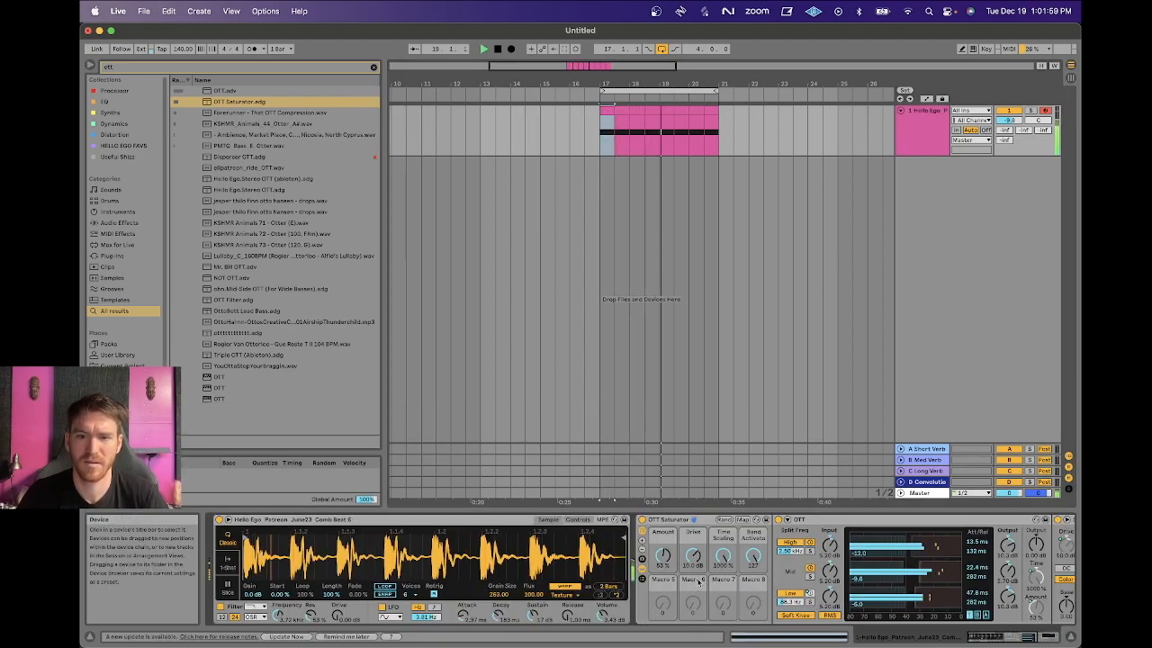
drag(662, 556, 662, 578)
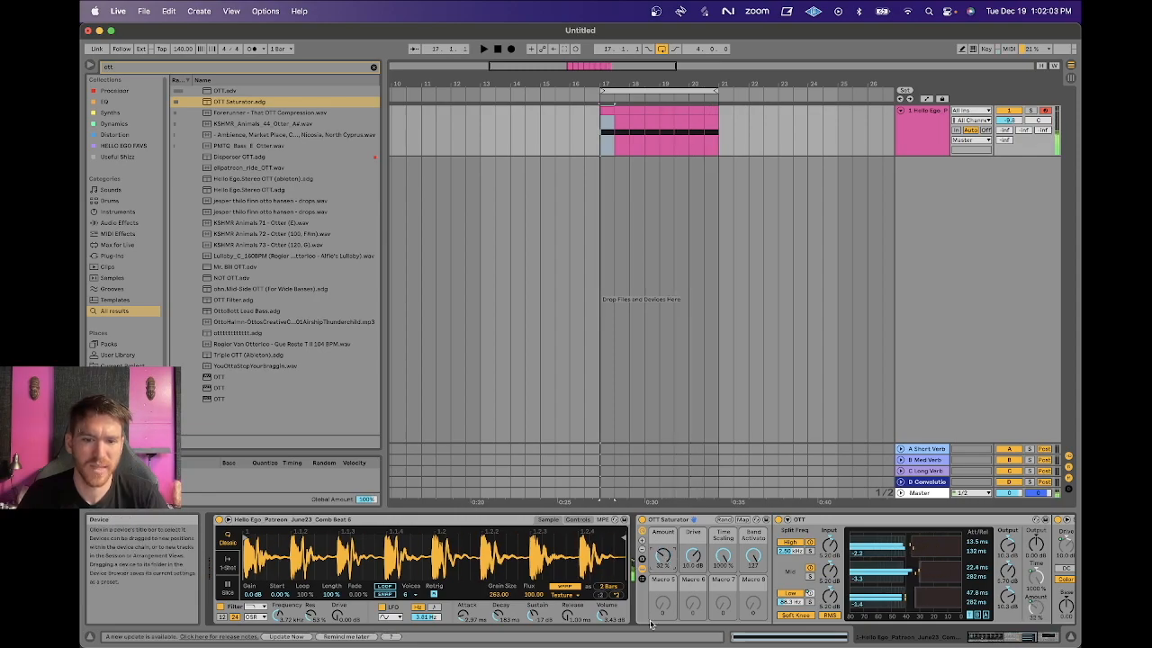
- Sweep the Texture Flux and Grain Size during playback, ending with Flux at maximum and Grain Size at 263.00
drag(529, 594, 529, 540)
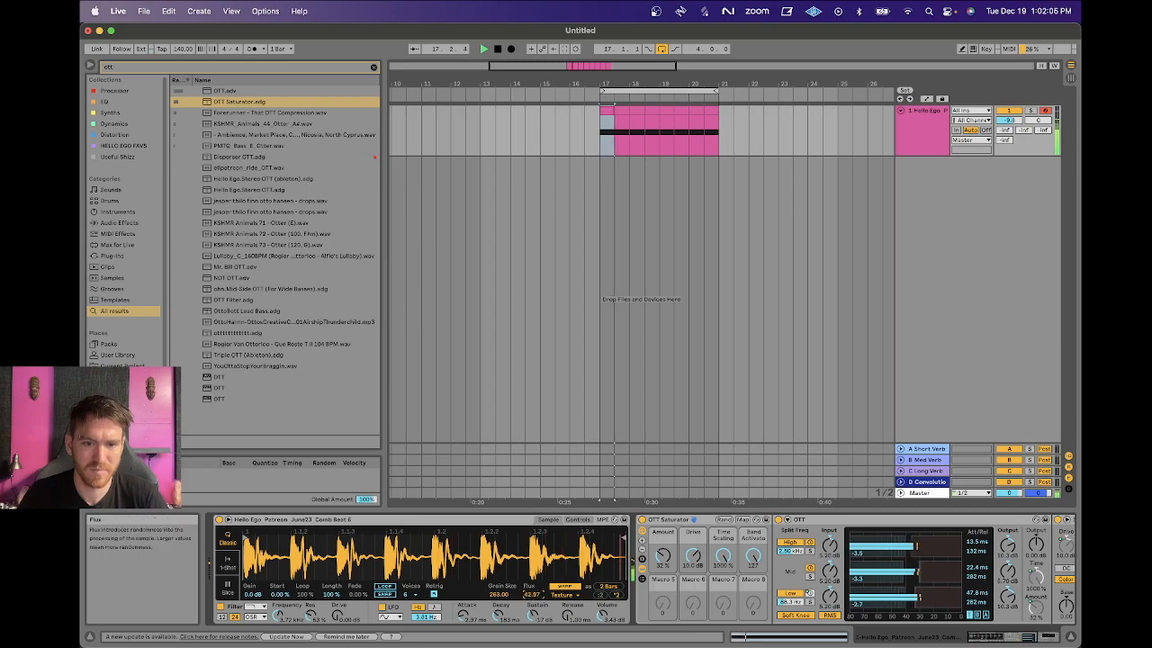
drag(492, 594, 491, 644)
drag(501, 595, 500, 531)
key(space)
- Audition the sample's warp timing with the ×2 option, then with the ÷2 option applied twice
click(617, 596)
key(space)
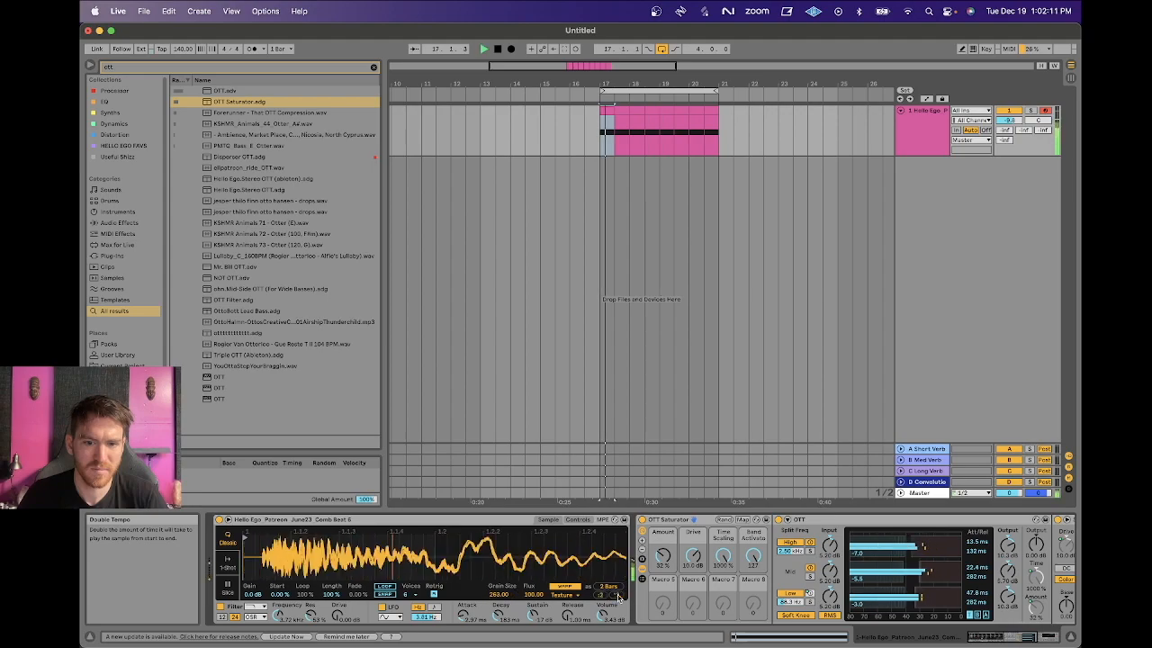
click(602, 597)
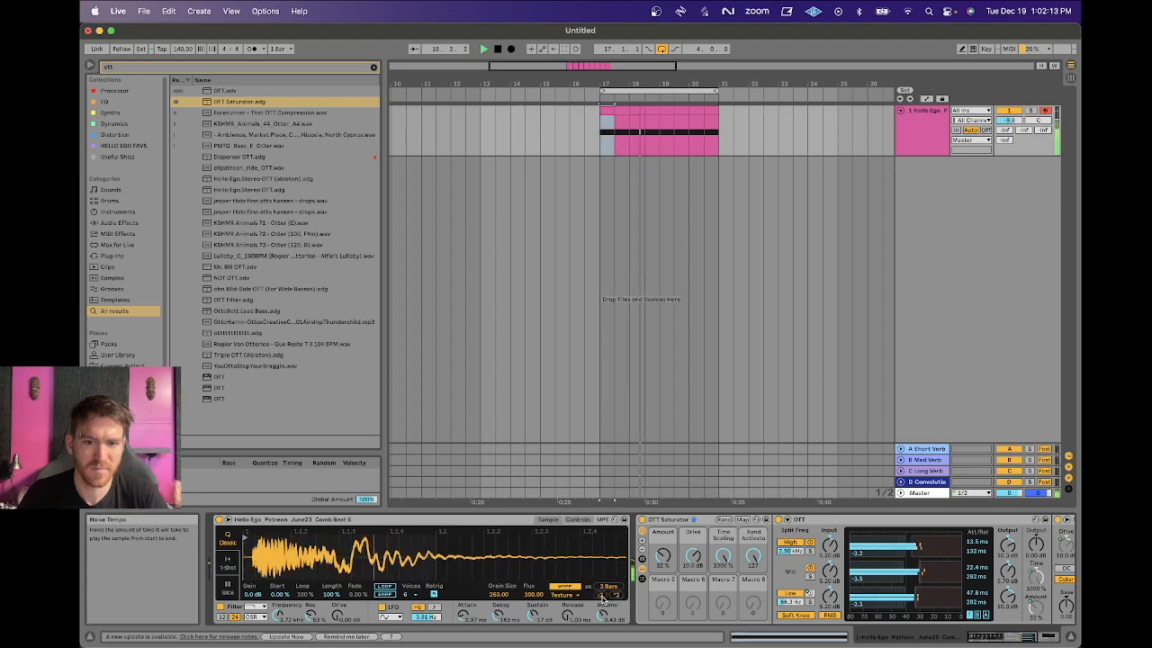
click(602, 596)
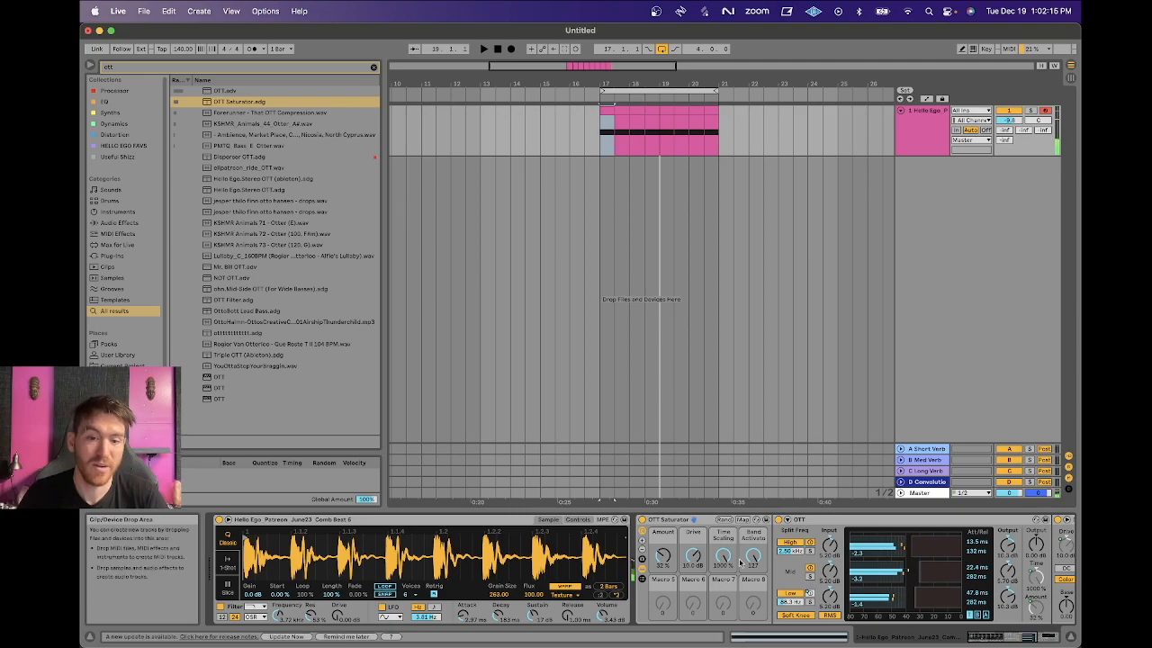
- Show Simpler's Slice and 1-Shot playback modes, return to Classic mode, and select the Simpler device
key(space)
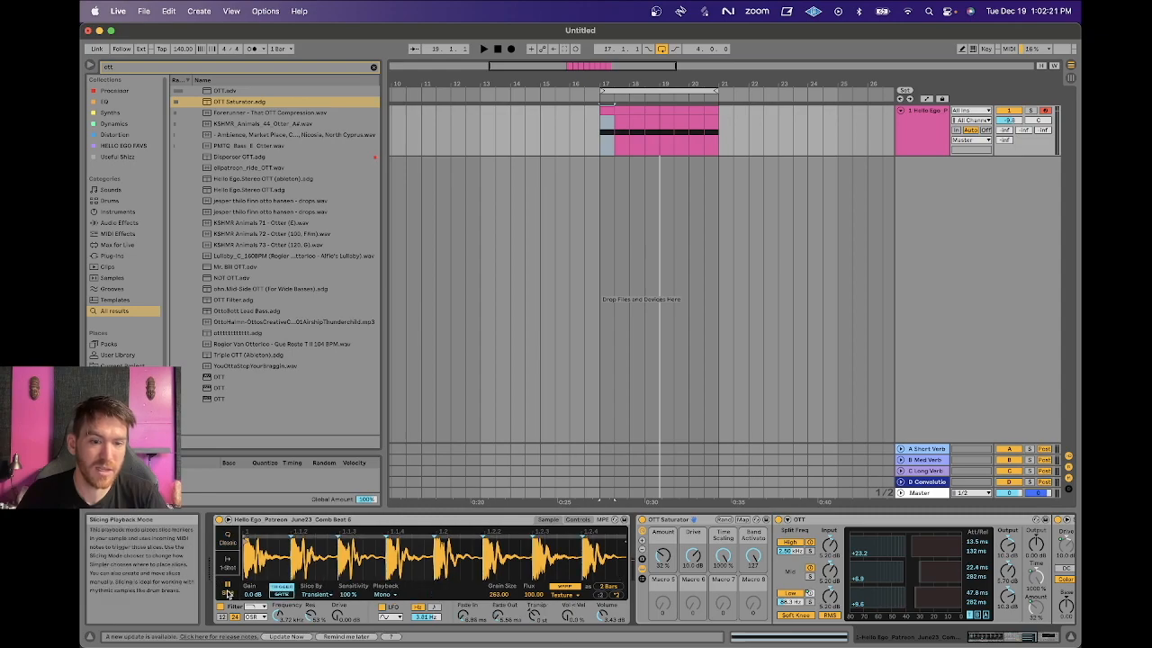
click(229, 565)
click(228, 546)
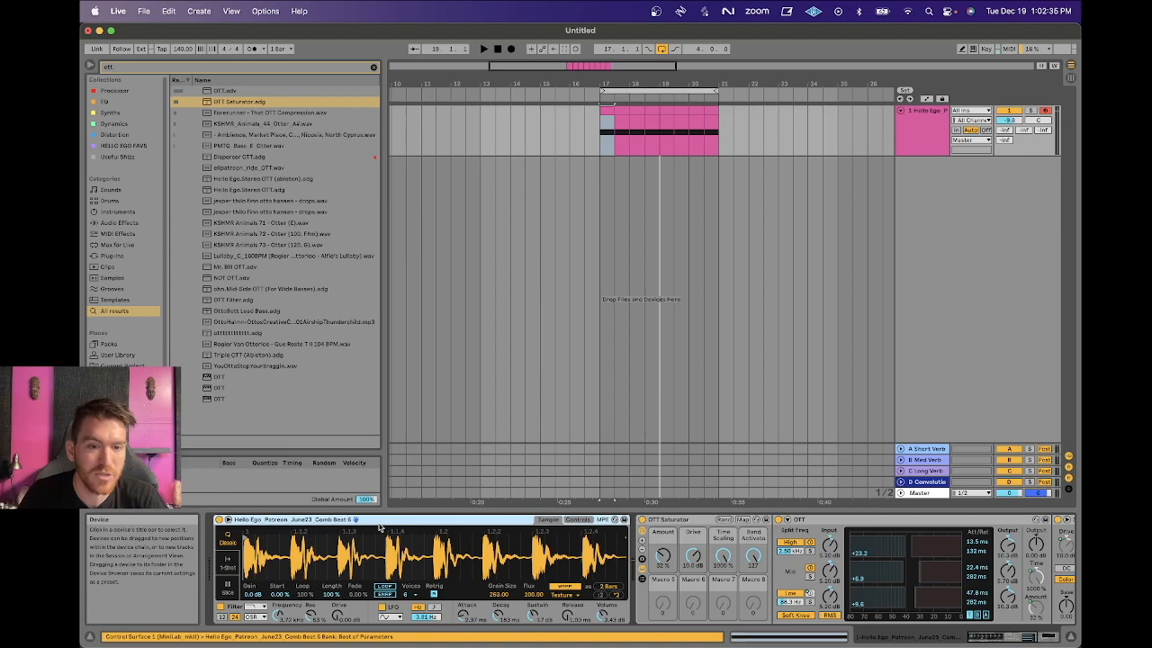
click(379, 529)
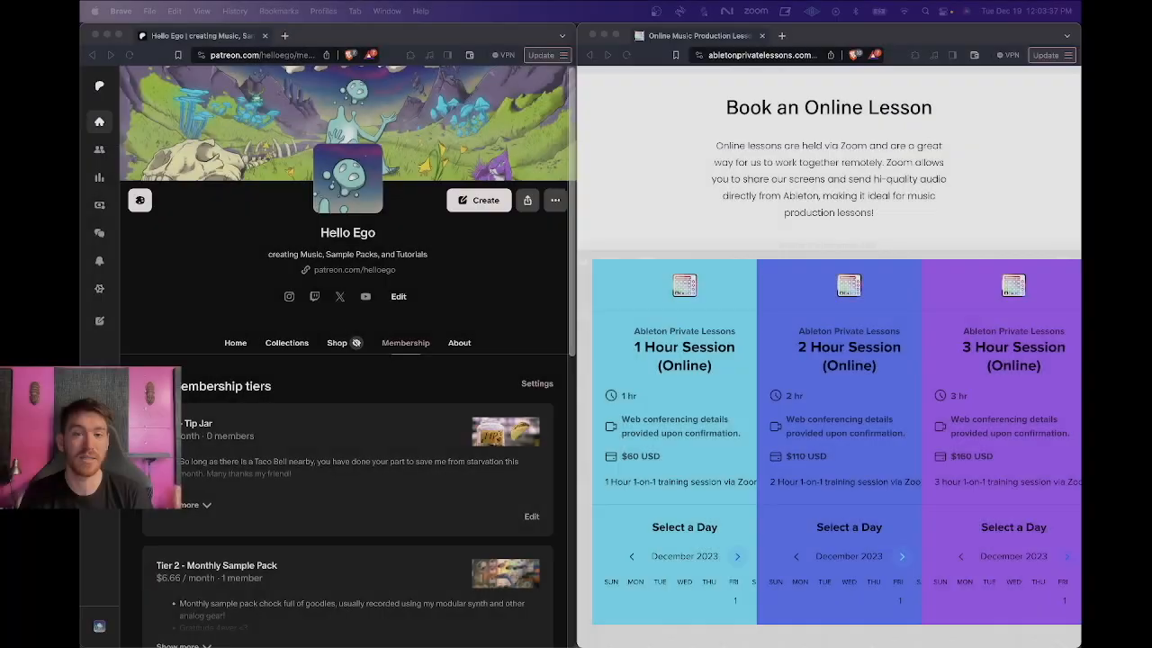
- Switch to the browser and review the paid membership tiers on the Hello Ego Patreon page
scroll(374, 278, down, 9)
scroll(409, 389, up, 9)
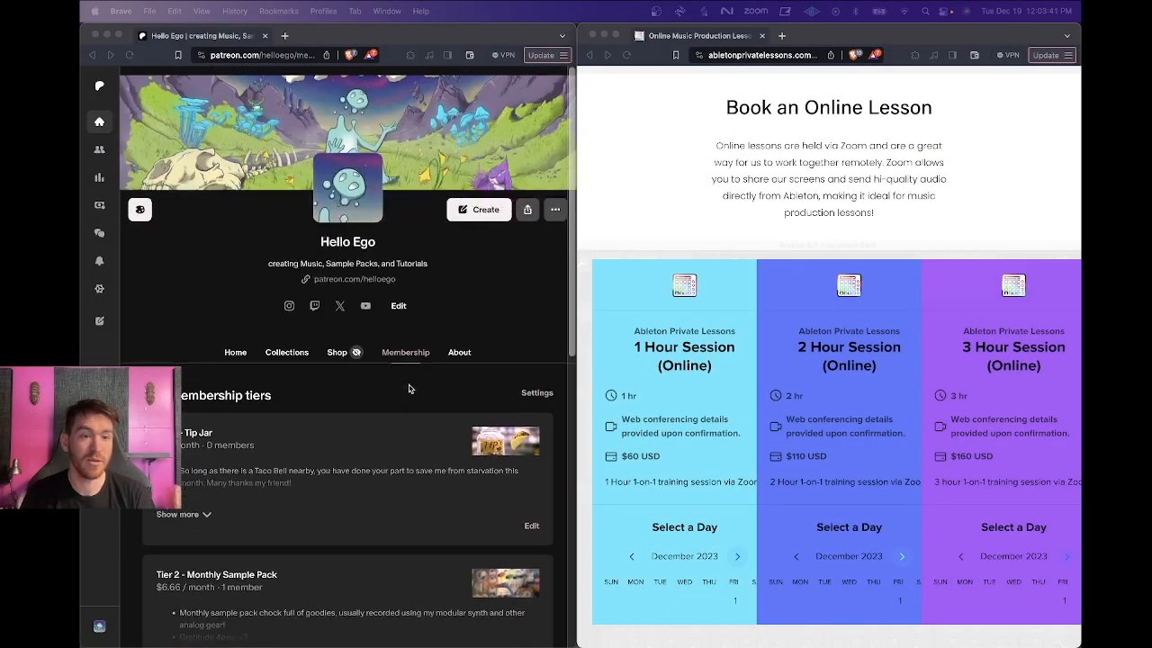
scroll(409, 389, down, 9)
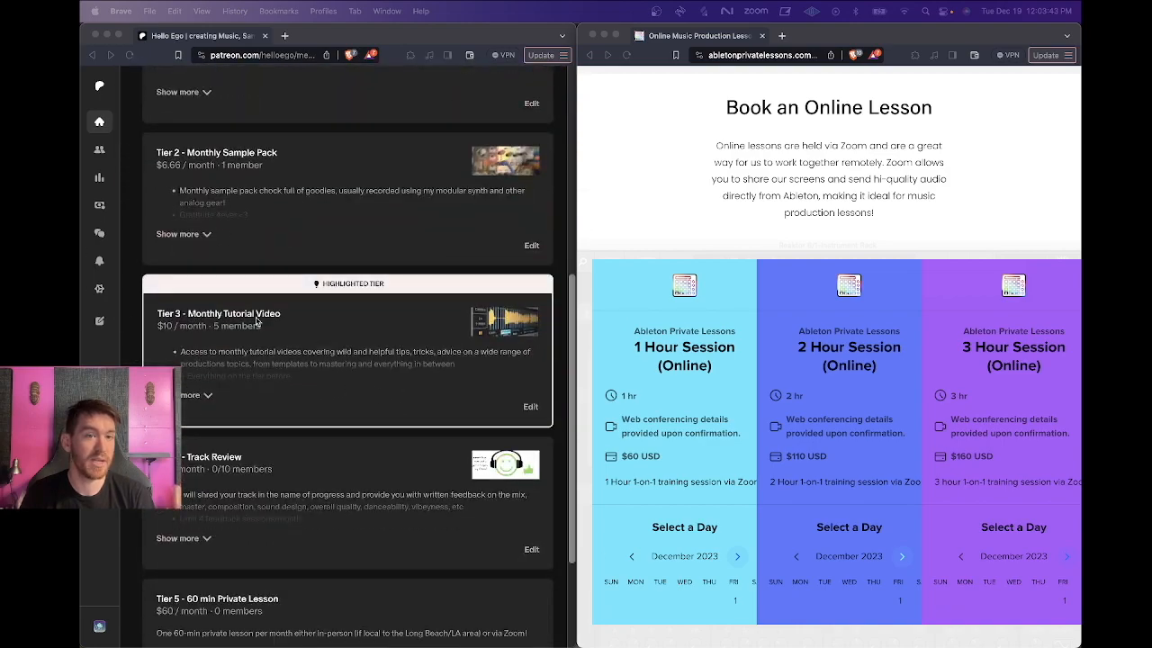
scroll(256, 320, up, 4)
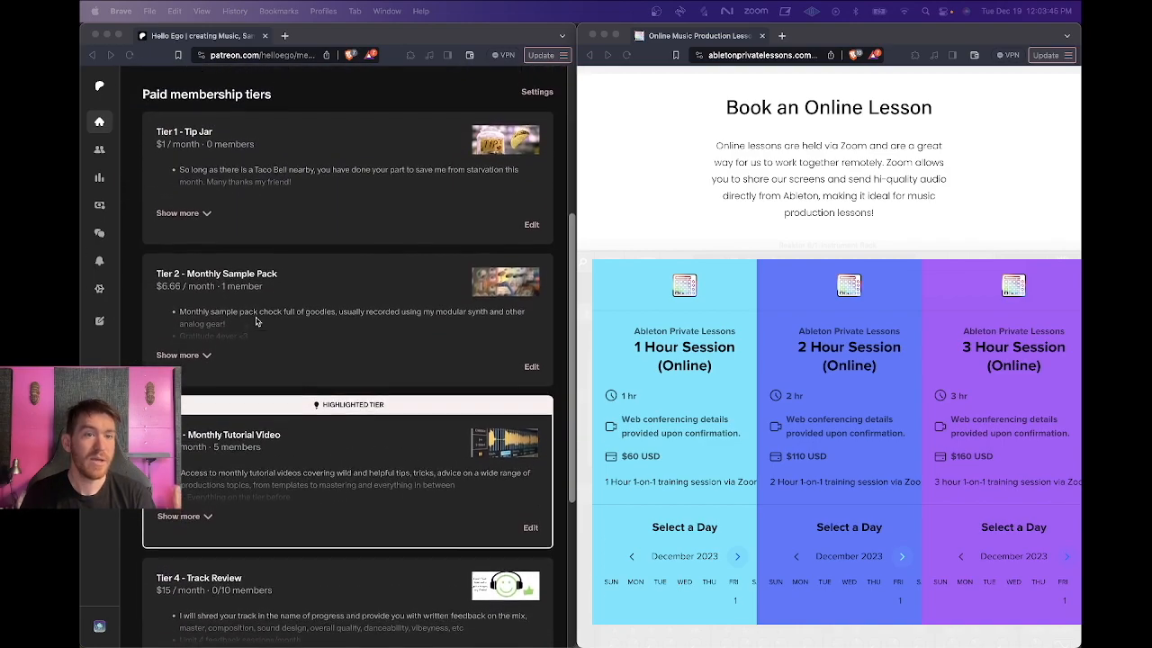
scroll(222, 306, down, 8)
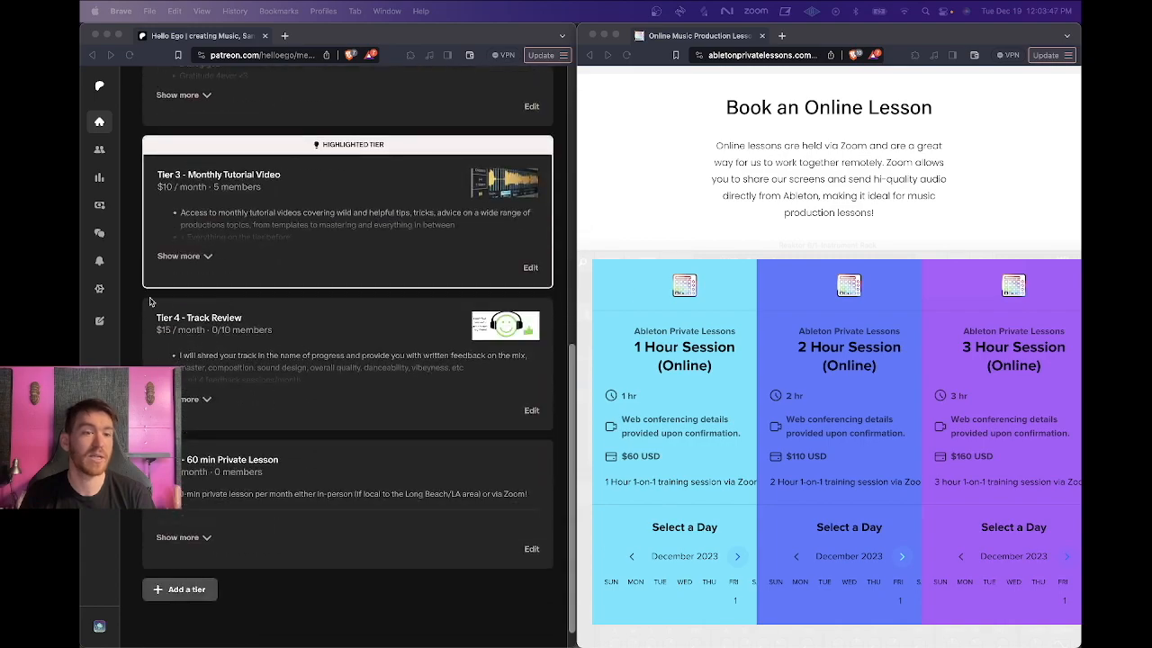
scroll(256, 470, up, 8)
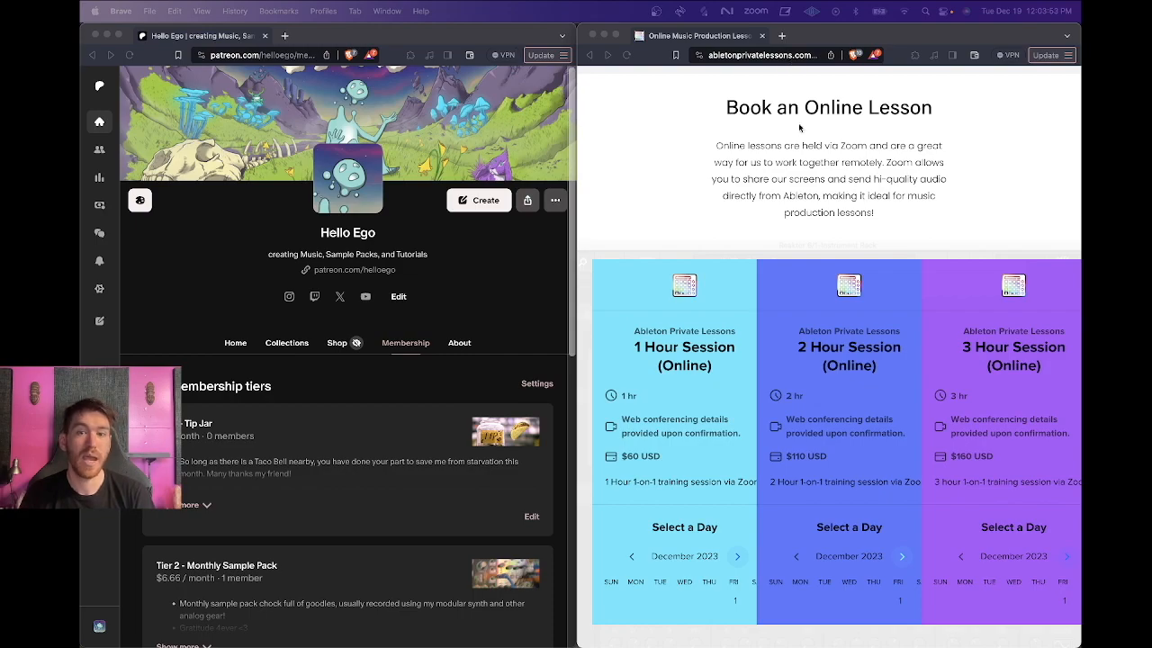
- Review the online lesson booking page, including the 1, 2 and 3 hour sessions and their December 2023 calendars
scroll(818, 302, up, 3)
scroll(746, 454, down, 3)
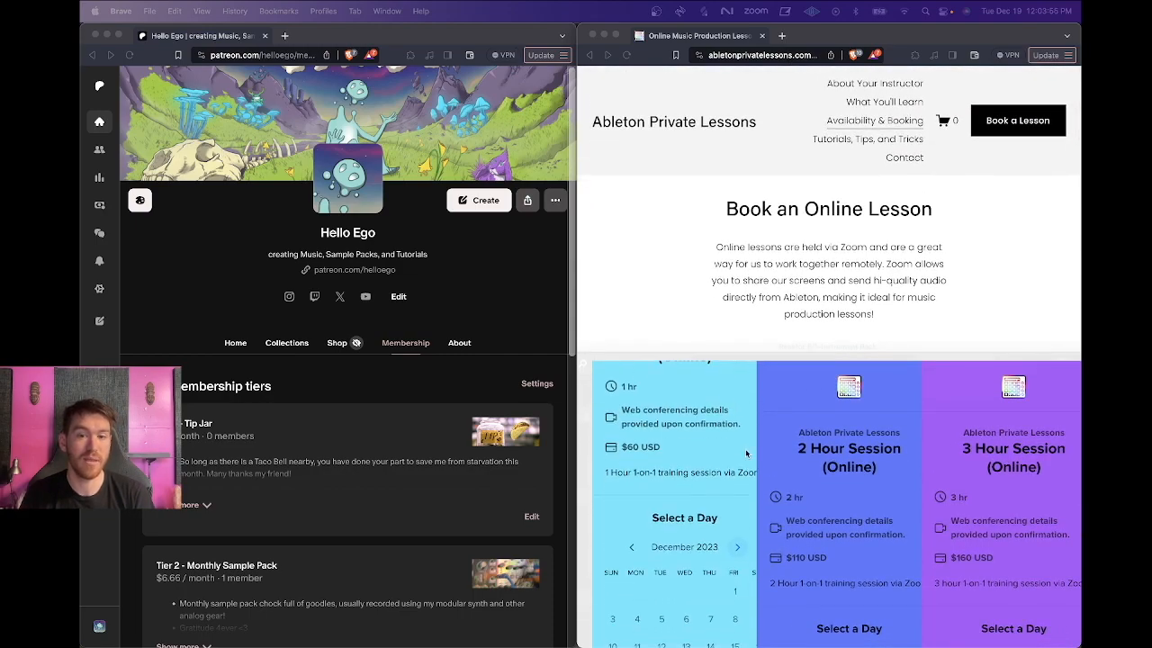
scroll(731, 420, up, 3)
scroll(721, 303, down, 3)
scroll(715, 431, down, 2)
scroll(715, 430, up, 2)
scroll(680, 527, down, 3)
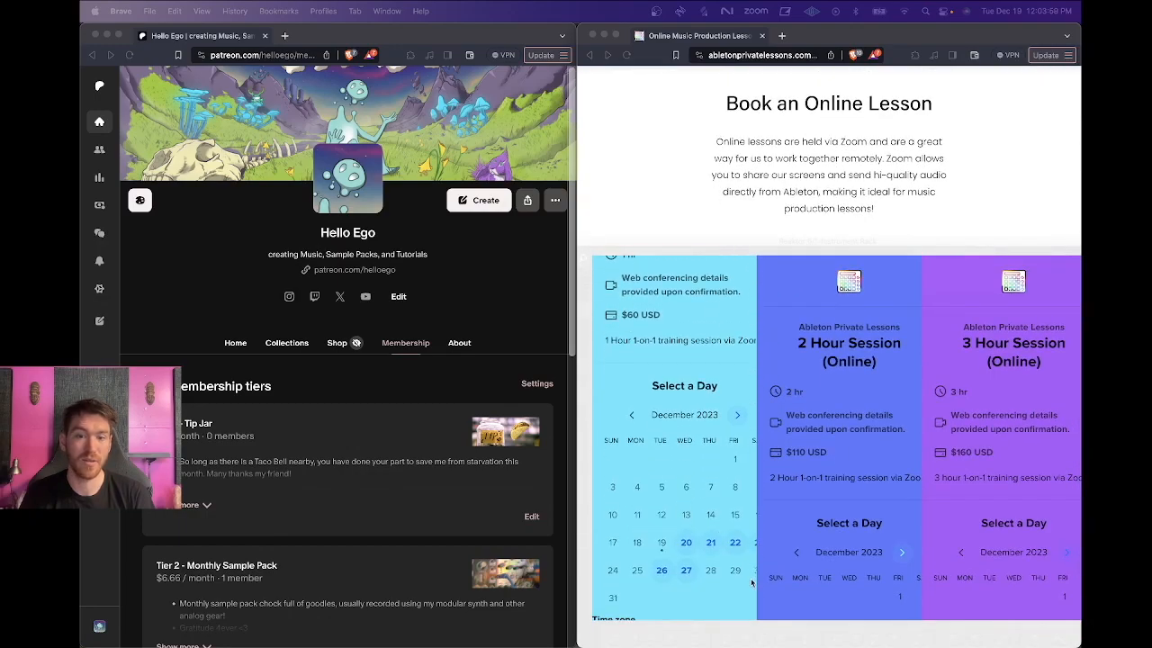
scroll(870, 547, down, 3)
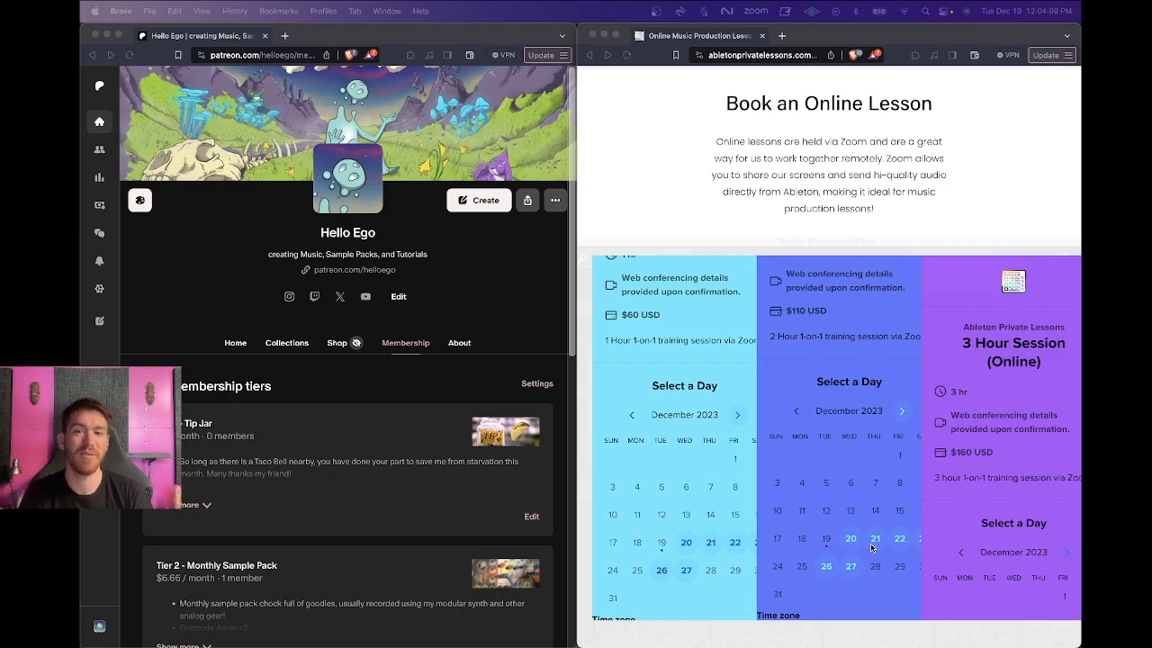
scroll(871, 543, up, 3)
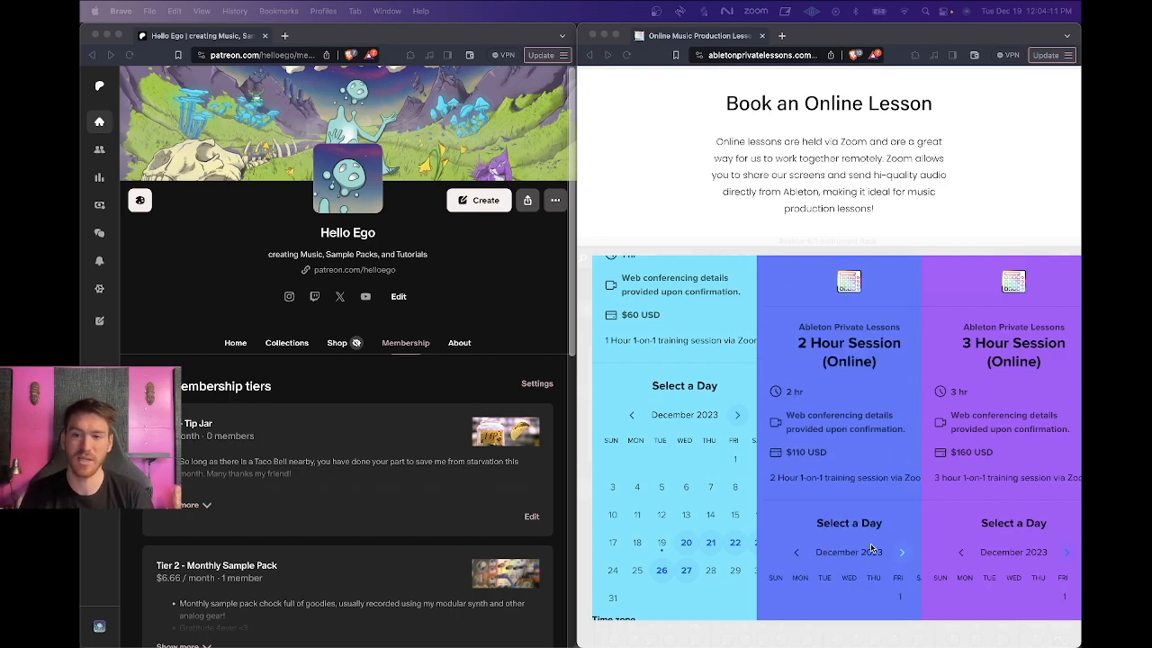
scroll(695, 491, up, 3)
scroll(691, 200, up, 2)
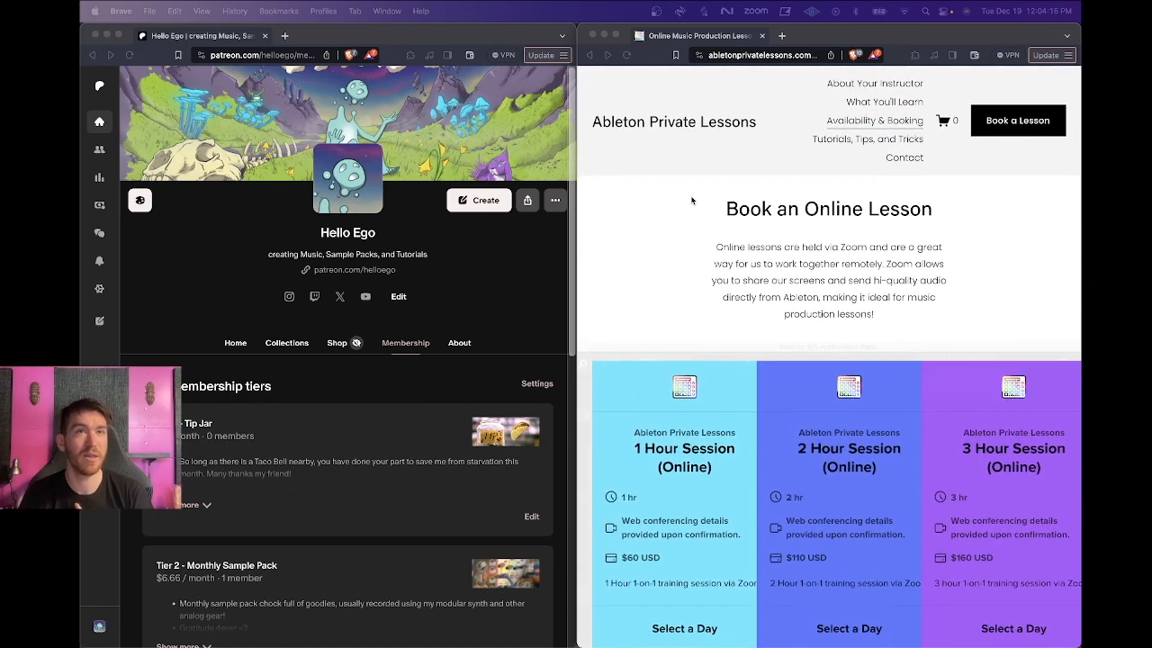